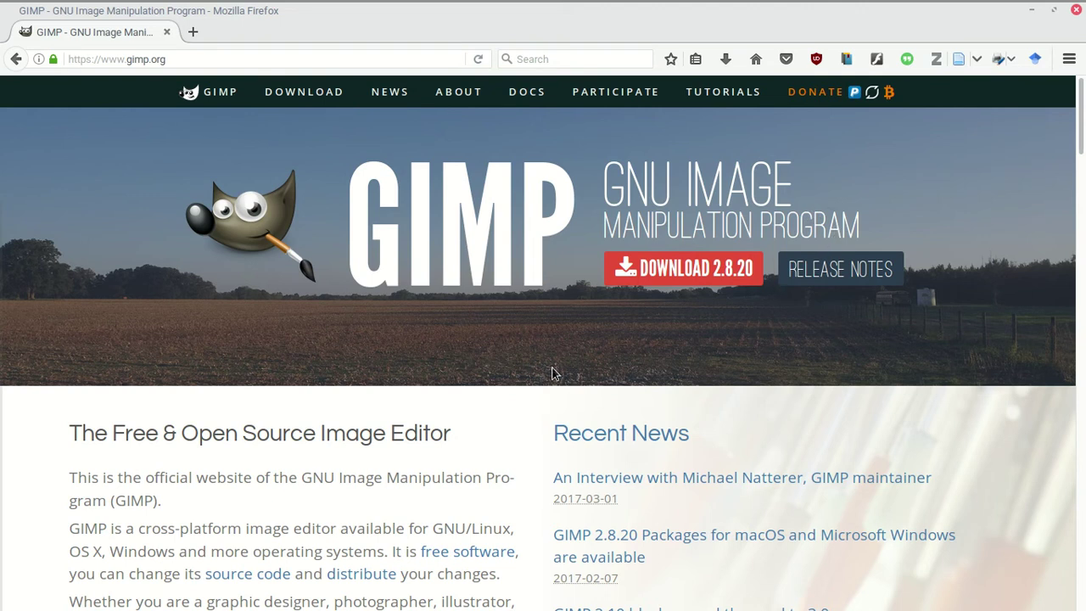
Visit the downloads page of the GIMP website and review the current stable version and its platform options.
{"action": "scroll", "coordinate": [555, 376], "scroll_direction": "down", "scroll_amount": 4}
{"action": "scroll", "coordinate": [556, 376], "scroll_direction": "up", "scroll_amount": 4}
{"action": "left_click", "coordinate": [183, 59]}
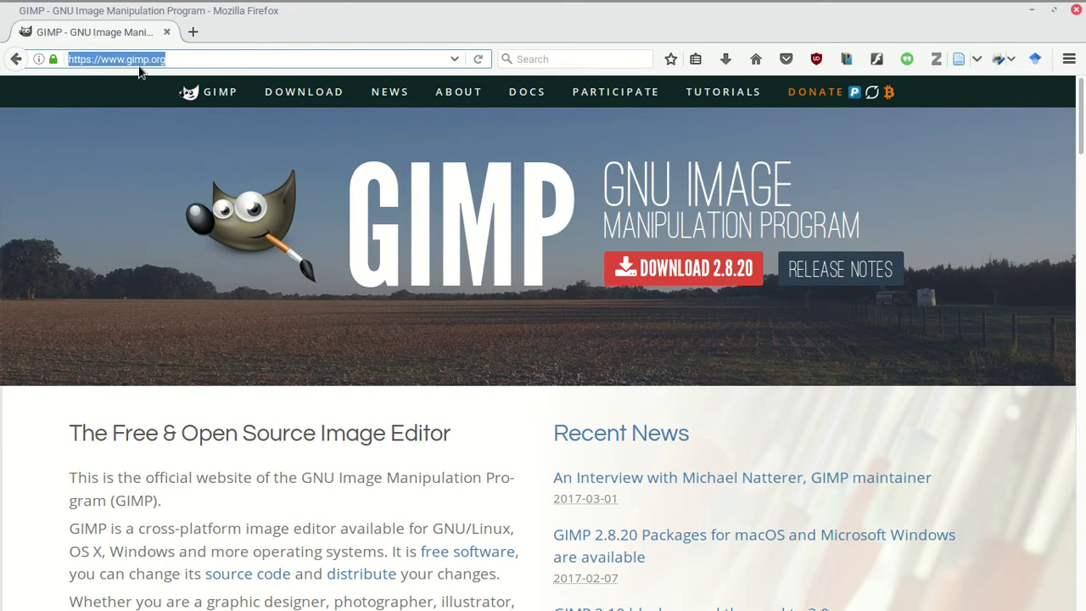
{"action": "left_click", "coordinate": [315, 97]}
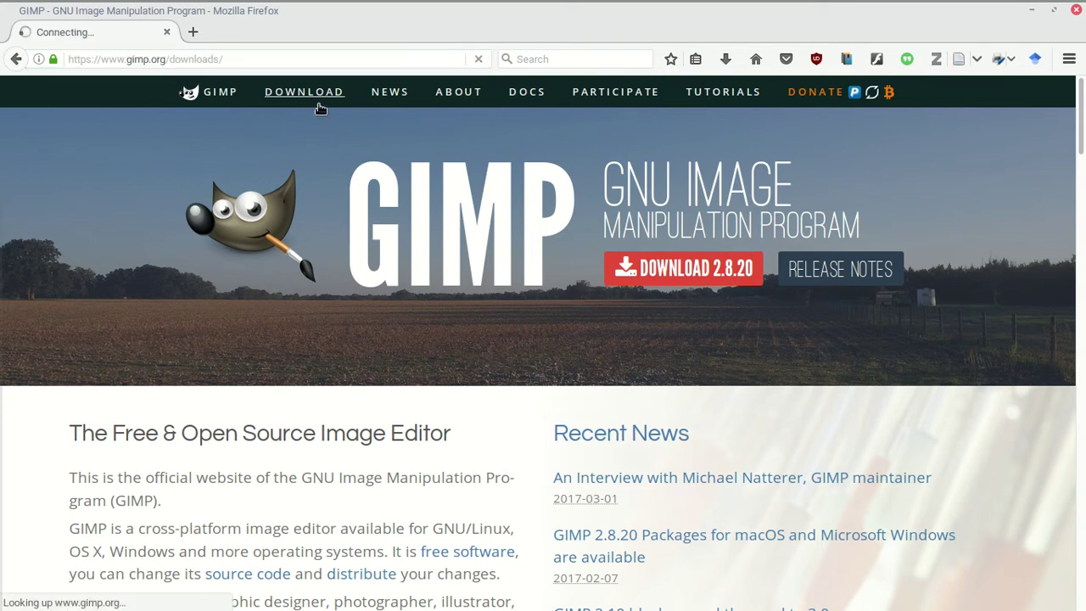
{"action": "scroll", "coordinate": [538, 412], "scroll_direction": "down", "scroll_amount": 6}
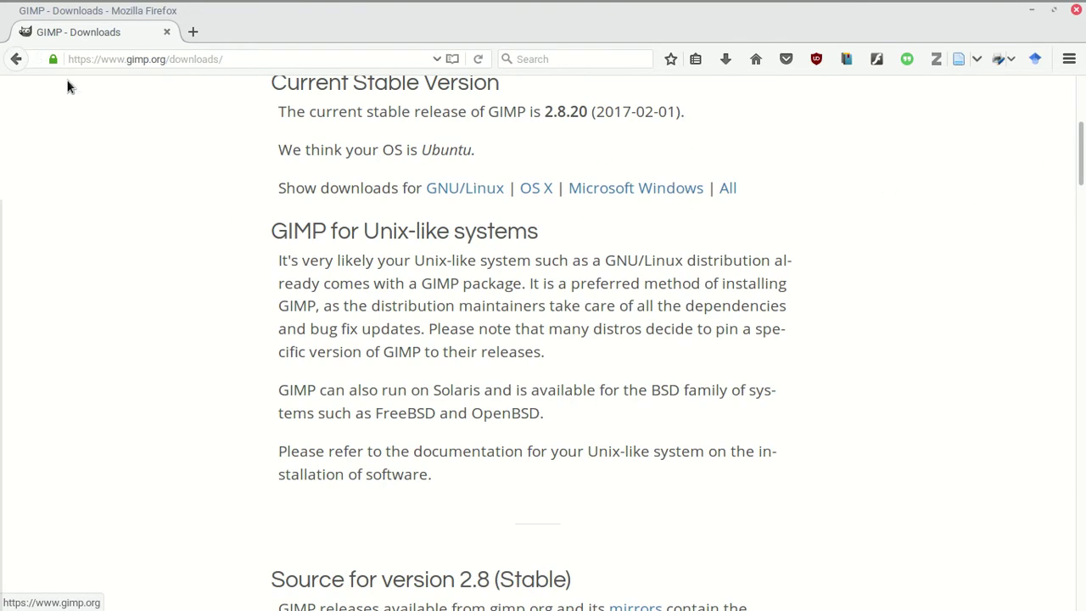
{"action": "scroll", "coordinate": [474, 415], "scroll_direction": "up", "scroll_amount": 2}
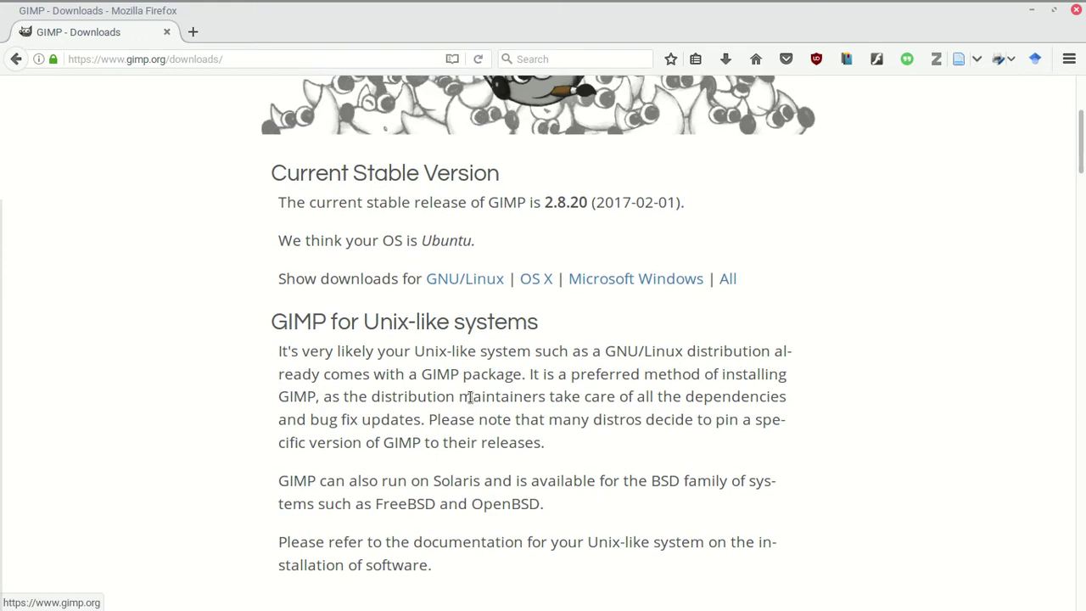
{"action": "scroll", "coordinate": [471, 435], "scroll_direction": "up", "scroll_amount": 2}
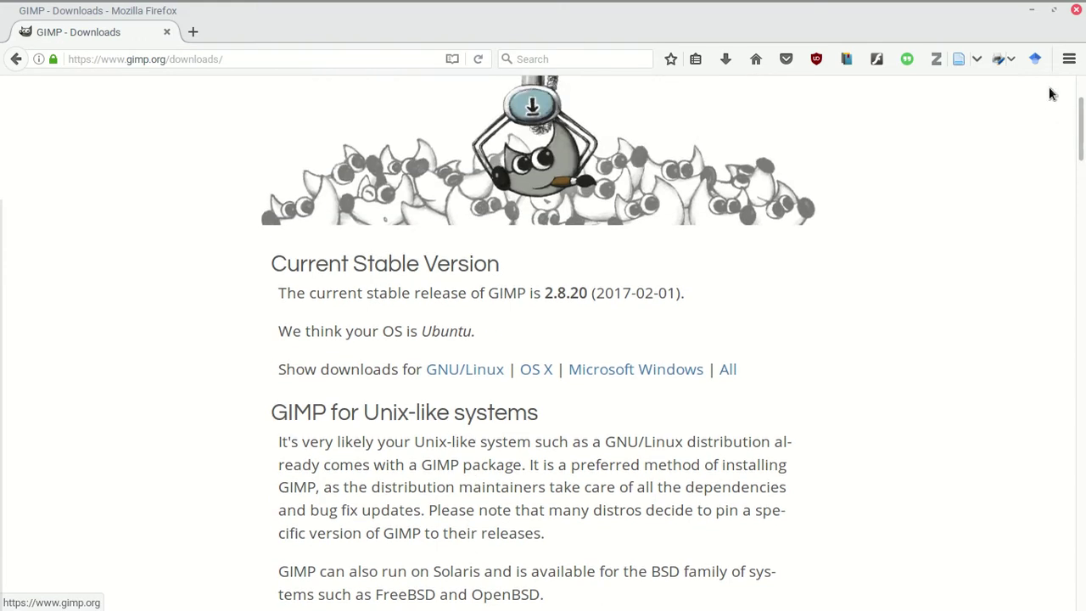
Switch from the browser to the file manager and open 10450-a_Jordan_QB_60cm_WGS84_UTM36N_WestTile.tif in the GIMP Image Editor.
{"action": "left_click", "coordinate": [1032, 12]}
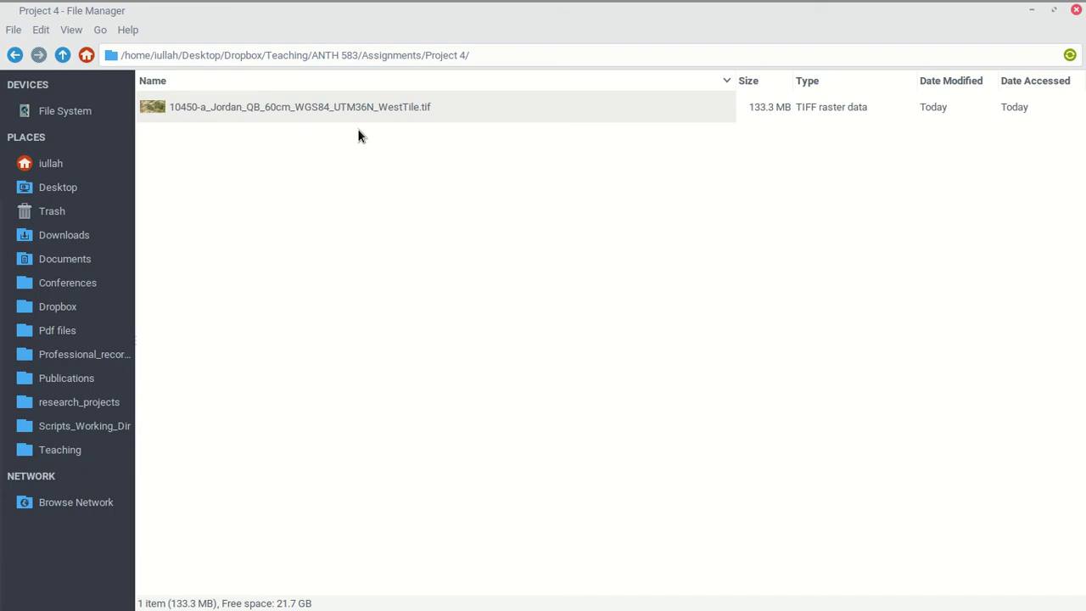
{"action": "right_click", "coordinate": [306, 115]}
{"action": "mouse_move", "coordinate": [377, 141]}
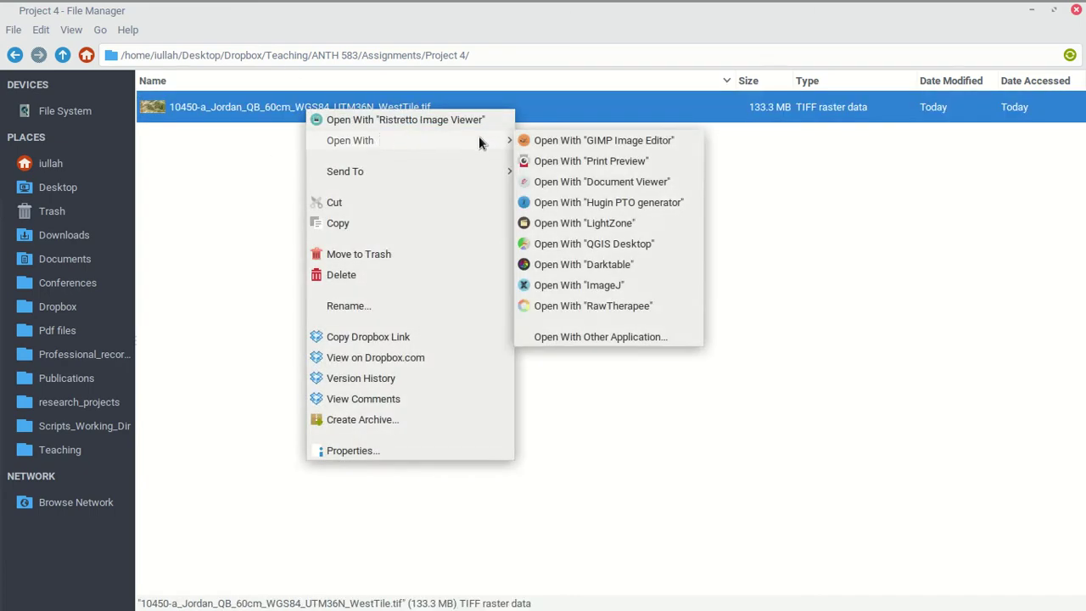
{"action": "left_click", "coordinate": [613, 140]}
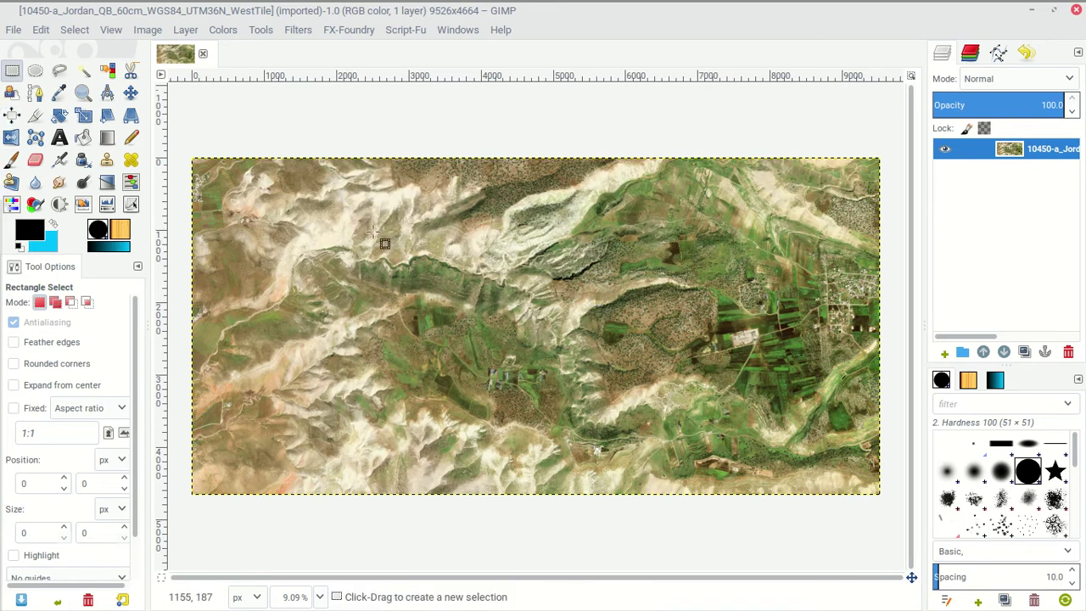
Use the Zoom tool to inspect the green field right of the satellite image's centre at close and wide magnifications.
{"action": "left_click", "coordinate": [85, 94]}
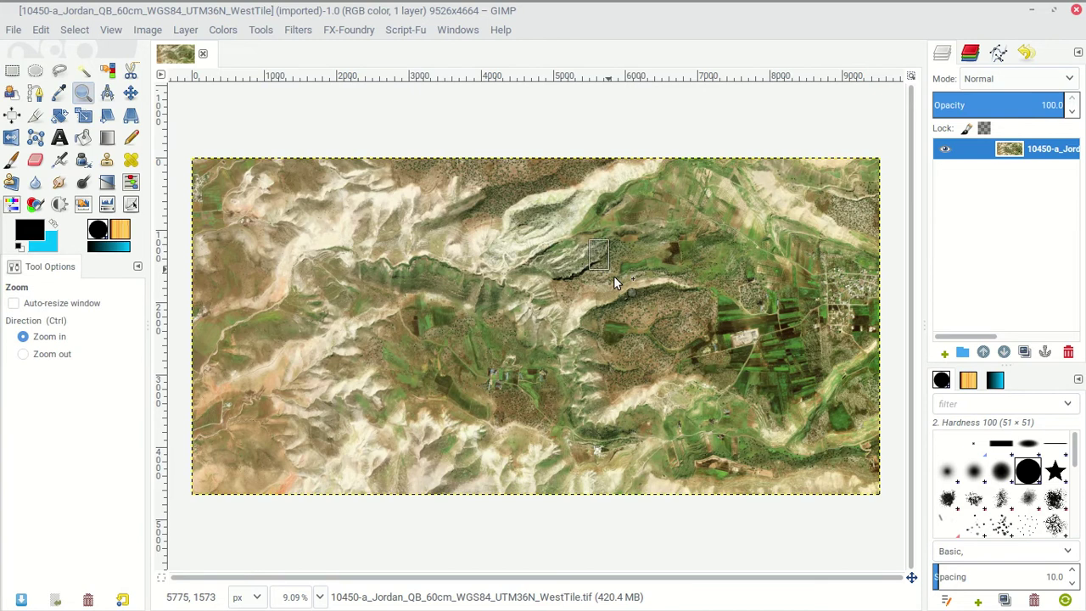
{"action": "left_click_drag", "start_coordinate": [625, 292], "coordinate": [648, 297]}
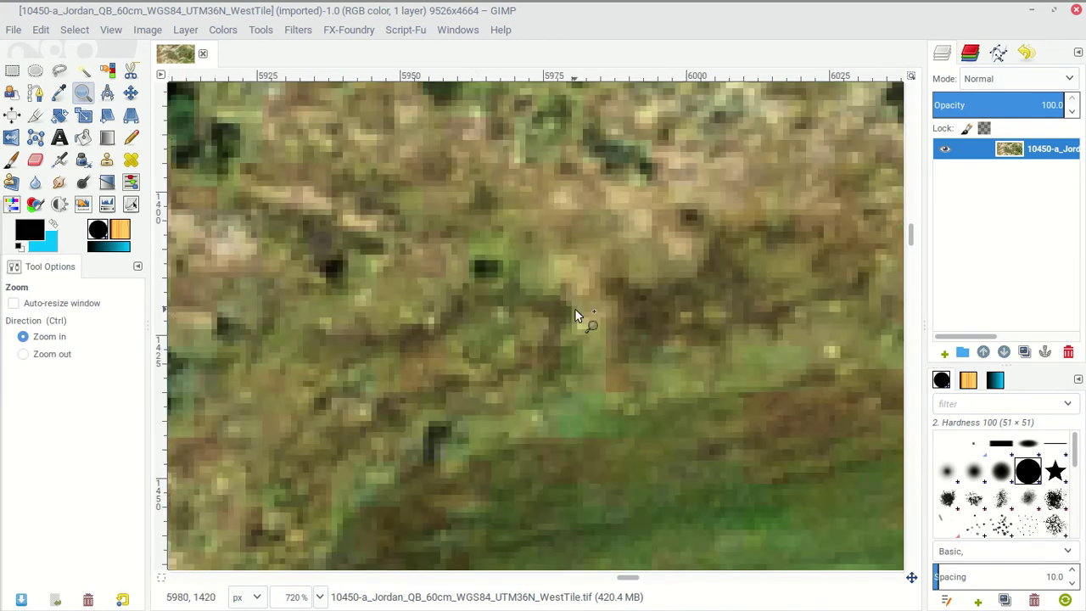
{"action": "key", "text": "ctrl"}
{"action": "left_click_drag", "start_coordinate": [485, 227], "coordinate": [582, 313]}
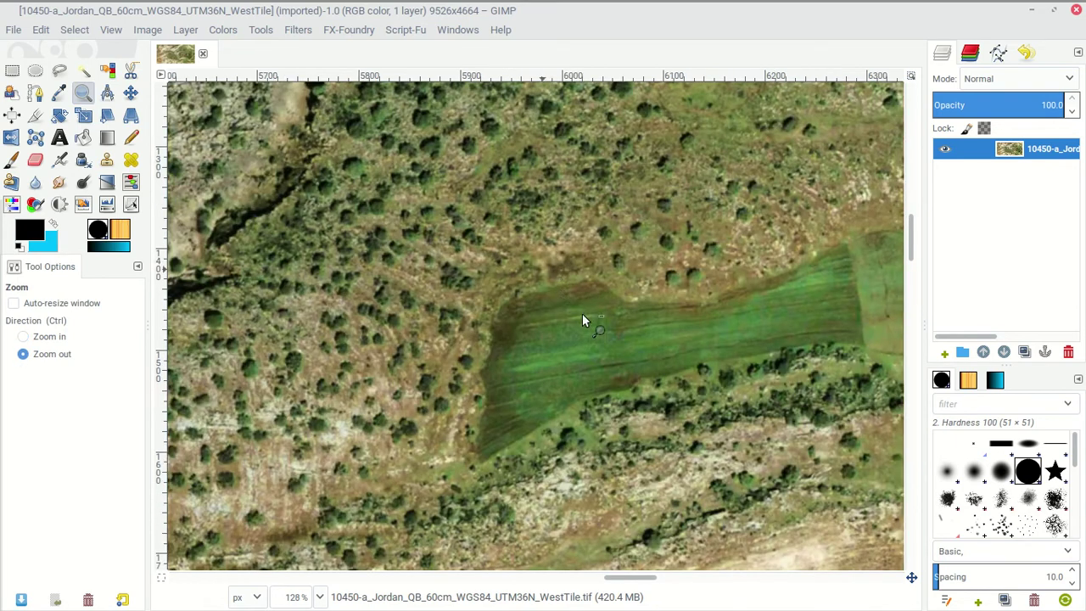
{"action": "scroll", "coordinate": [567, 297], "scroll_direction": "up", "scroll_amount": 2}
{"action": "scroll", "coordinate": [568, 295], "scroll_direction": "down", "scroll_amount": 5}
{"action": "scroll", "coordinate": [569, 299], "scroll_direction": "up", "scroll_amount": 5}
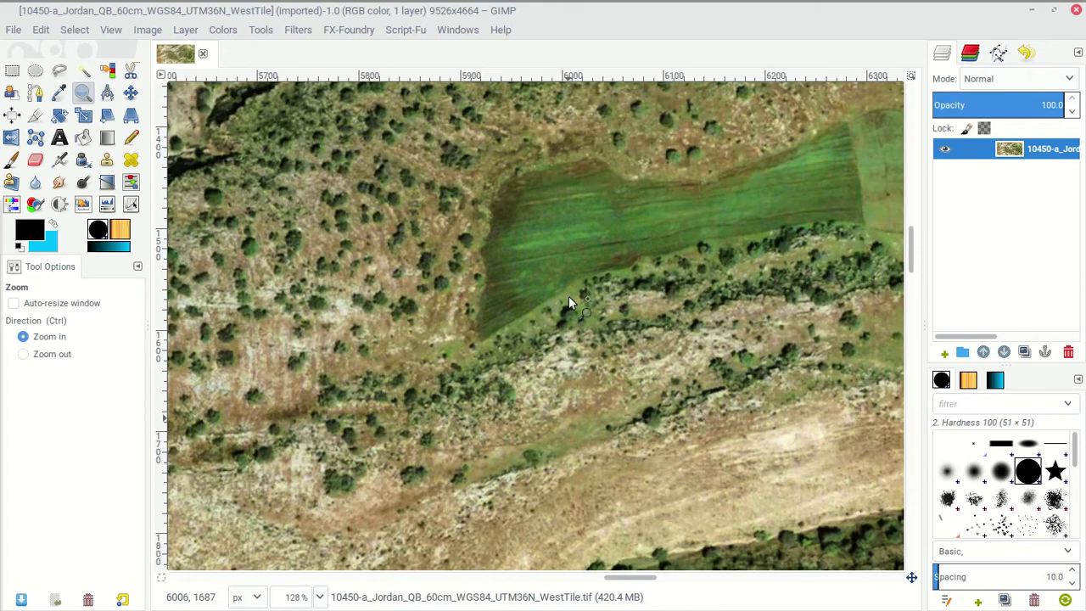
{"action": "key", "text": "ctrl"}
{"action": "scroll", "coordinate": [569, 299], "scroll_direction": "down", "scroll_amount": 6}
{"action": "scroll", "coordinate": [569, 302], "scroll_direction": "up", "scroll_amount": 8}
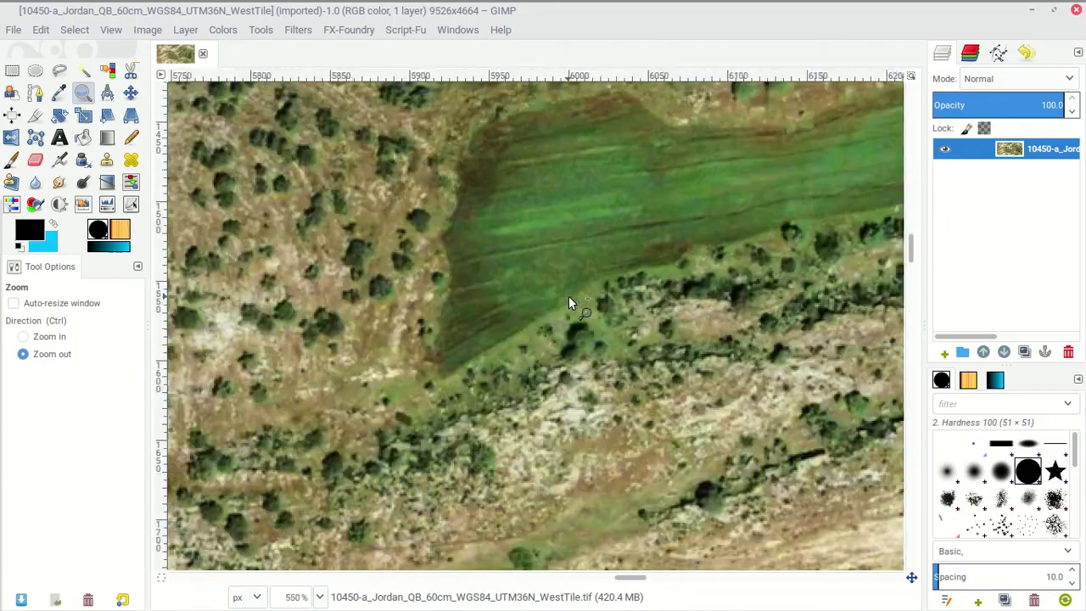
{"action": "scroll", "coordinate": [568, 302], "scroll_direction": "down", "scroll_amount": 8}
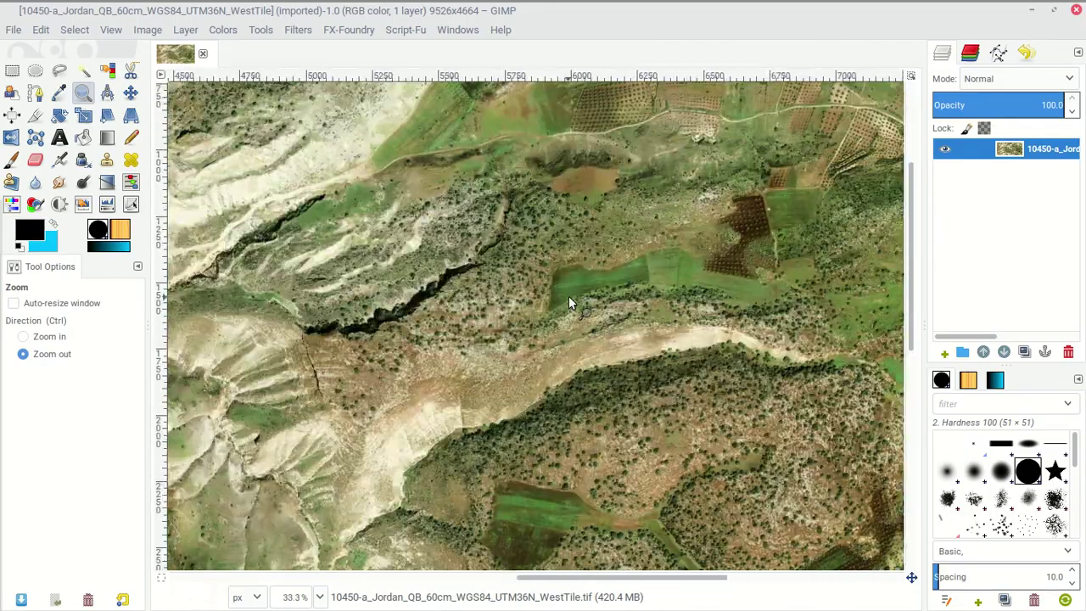
Examine the hills, valleys and farmland across the satellite image vertically and horizontally.
{"action": "scroll", "coordinate": [568, 302], "scroll_direction": "up", "scroll_amount": 5}
{"action": "scroll", "coordinate": [569, 302], "scroll_direction": "down", "scroll_amount": 4}
{"action": "scroll", "coordinate": [568, 302], "scroll_direction": "up", "scroll_amount": 2}
{"action": "scroll", "coordinate": [569, 302], "scroll_direction": "down", "scroll_amount": 3}
{"action": "scroll", "coordinate": [568, 302], "scroll_direction": "up", "scroll_amount": 6}
{"action": "scroll", "coordinate": [568, 302], "scroll_direction": "down", "scroll_amount": 8}
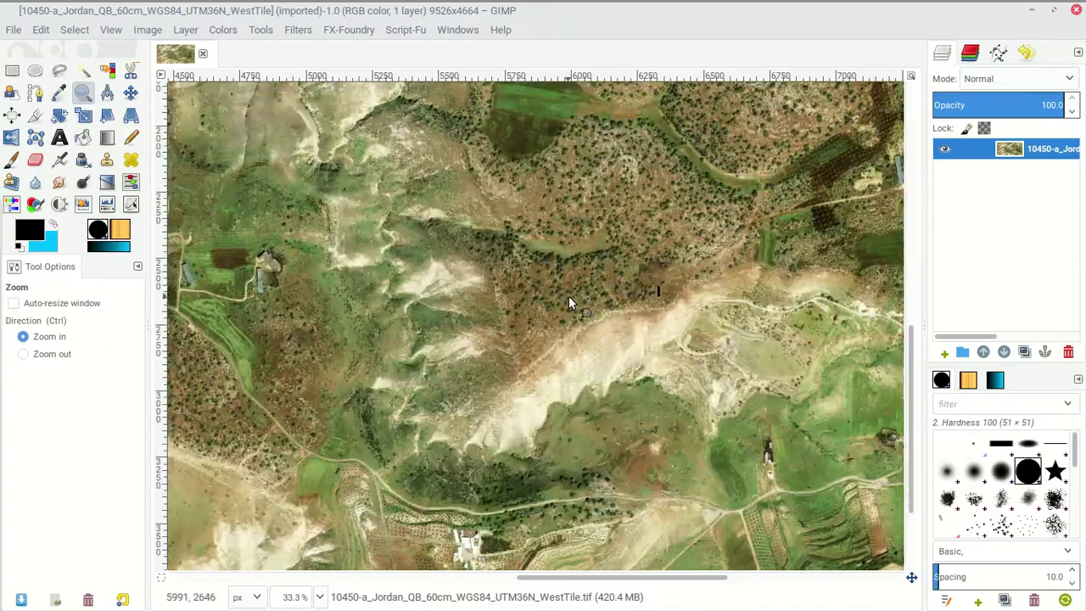
{"action": "scroll", "coordinate": [570, 302], "scroll_direction": "down", "scroll_amount": 7}
{"action": "scroll", "coordinate": [570, 302], "scroll_direction": "up", "scroll_amount": 10}
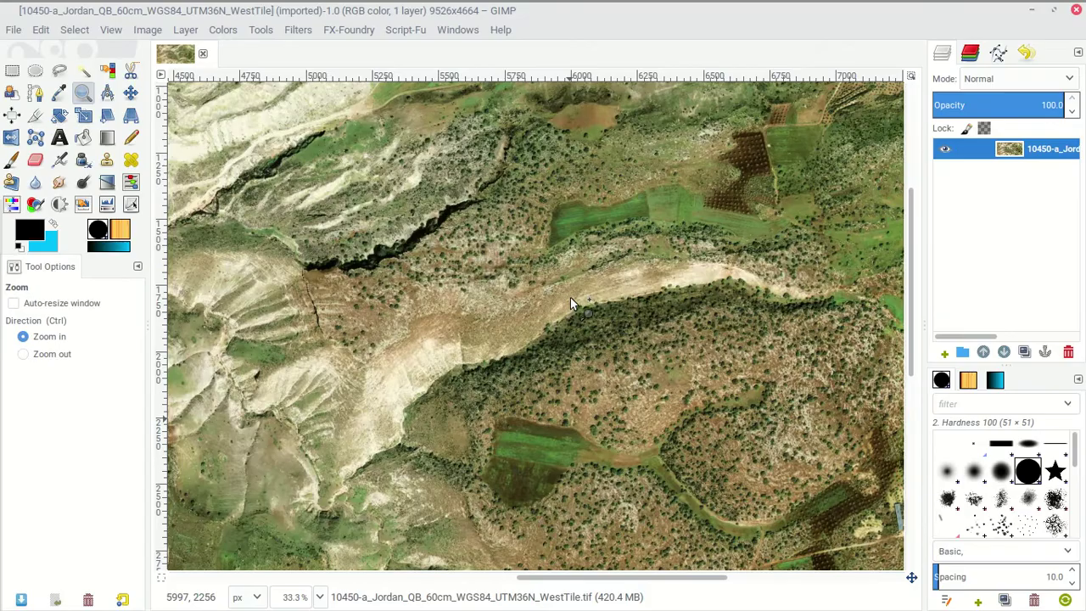
{"action": "scroll", "coordinate": [571, 304], "scroll_direction": "up", "scroll_amount": 3}
{"action": "scroll", "coordinate": [571, 304], "scroll_direction": "right", "scroll_amount": 6}
{"action": "scroll", "coordinate": [571, 304], "scroll_direction": "left", "scroll_amount": 20}
{"action": "scroll", "coordinate": [571, 304], "scroll_direction": "right", "scroll_amount": 20}
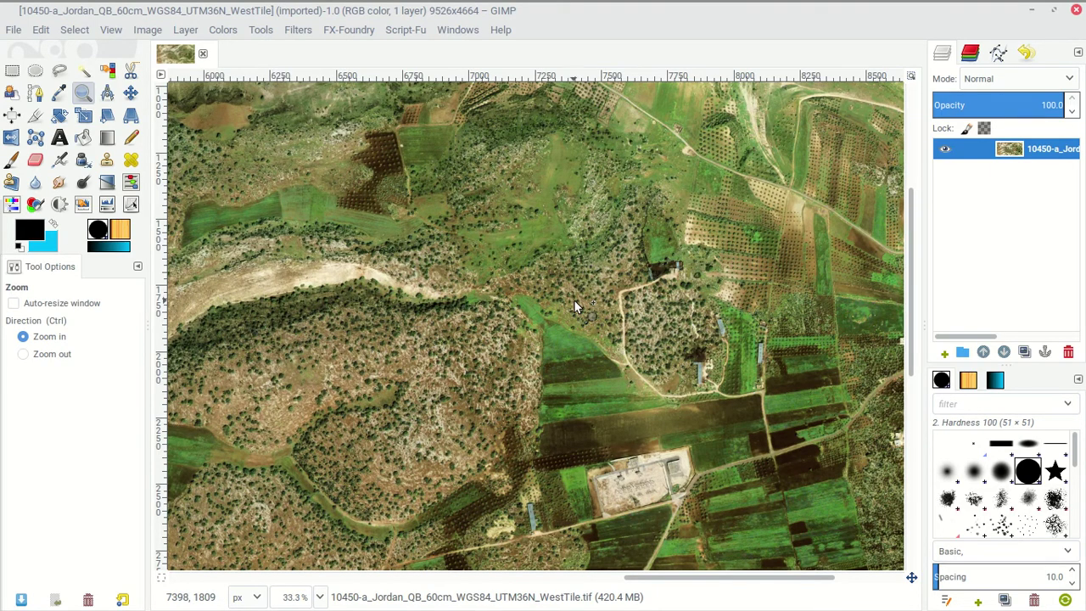
{"action": "scroll", "coordinate": [574, 307], "scroll_direction": "down", "scroll_amount": 3}
{"action": "scroll", "coordinate": [574, 307], "scroll_direction": "up", "scroll_amount": 3}
{"action": "scroll", "coordinate": [574, 307], "scroll_direction": "down", "scroll_amount": 3}
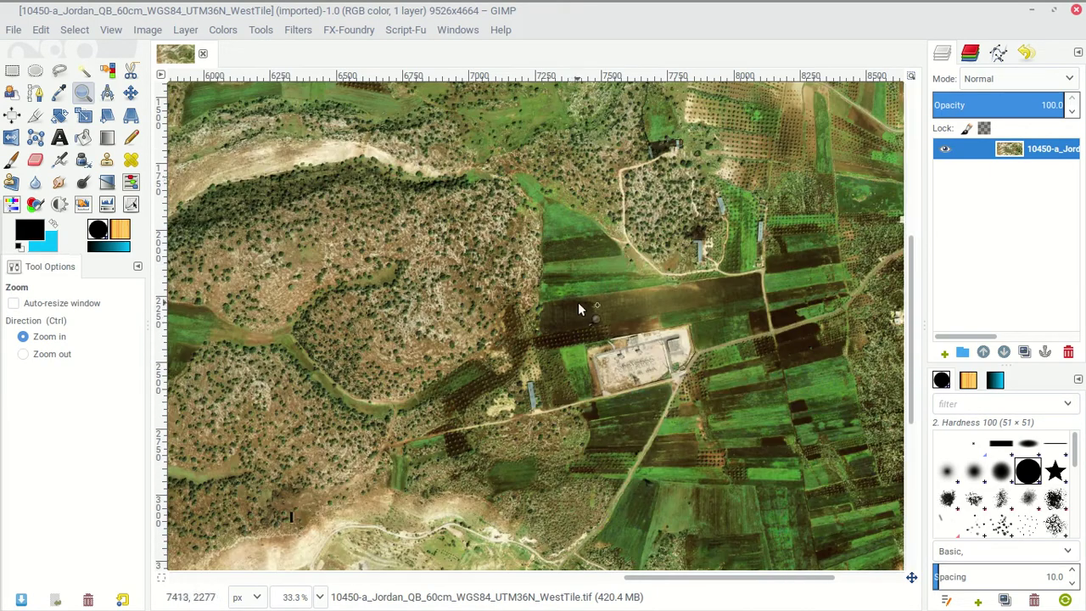
Inspect the cultivated fields up close, and survey the upper area and southern hillsides of the satellite image.
{"action": "scroll", "coordinate": [634, 290], "scroll_direction": "up", "scroll_amount": 7, "text": "ctrl"}
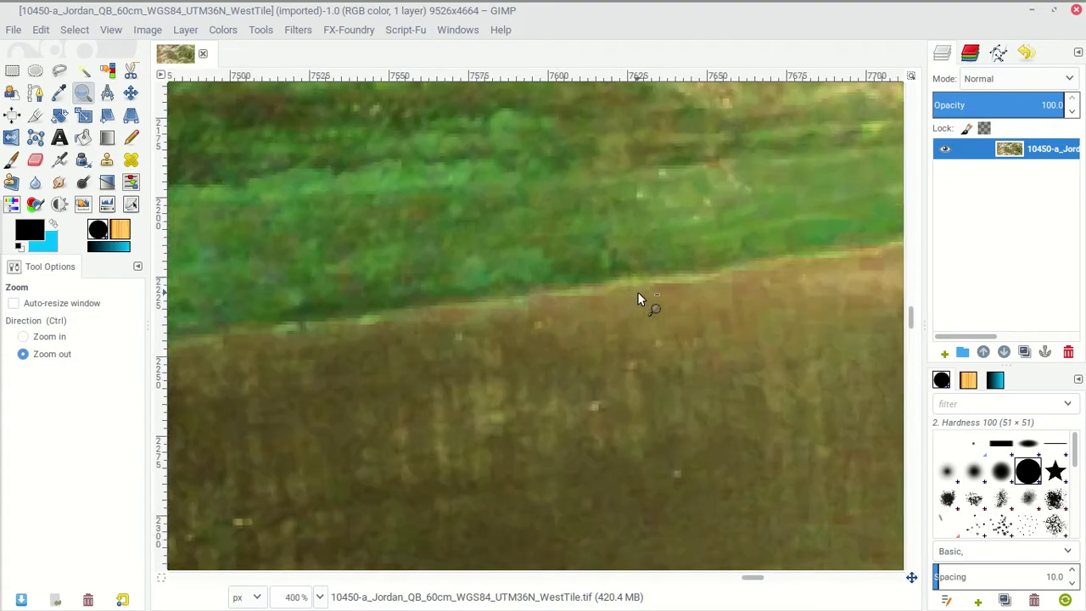
{"action": "scroll", "coordinate": [638, 293], "scroll_direction": "down", "scroll_amount": 8, "text": "ctrl"}
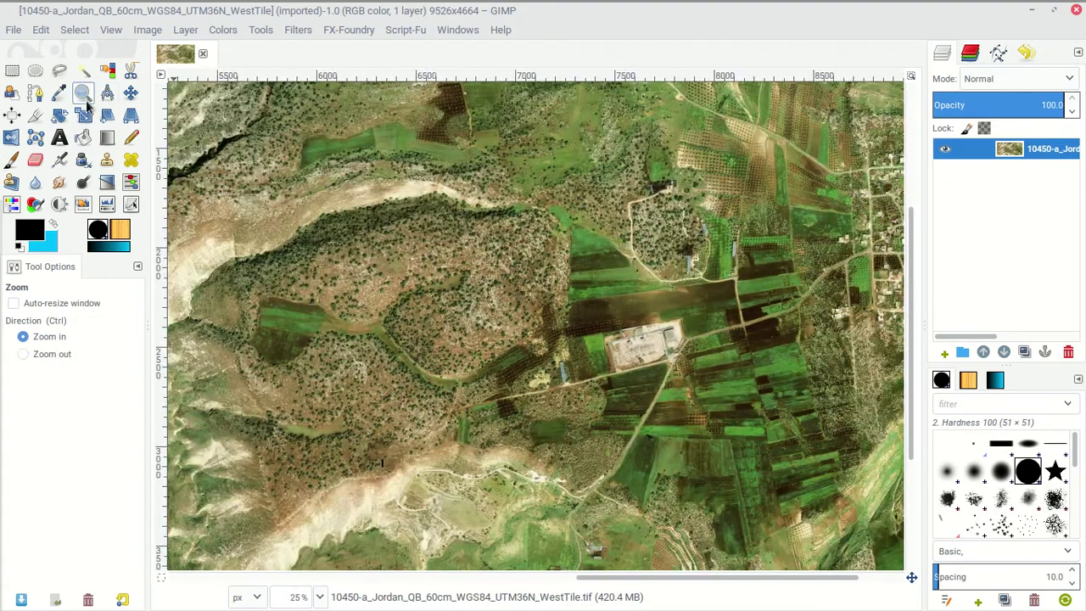
{"action": "scroll", "coordinate": [450, 349], "scroll_direction": "left", "scroll_amount": 5}
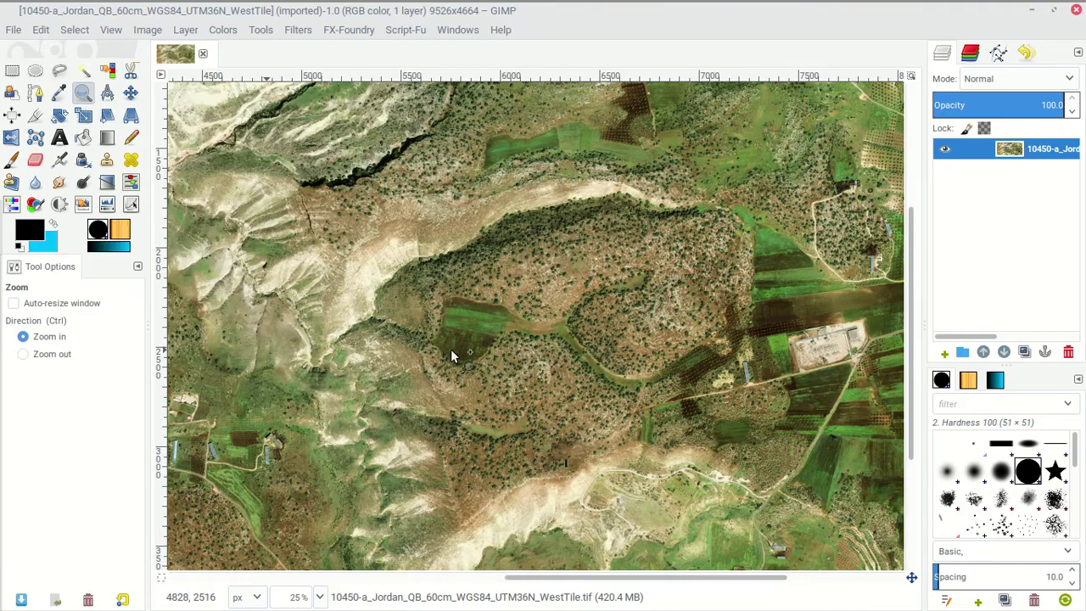
{"action": "scroll", "coordinate": [471, 351], "scroll_direction": "up", "scroll_amount": 5}
{"action": "scroll", "coordinate": [473, 356], "scroll_direction": "down", "scroll_amount": 5}
{"action": "scroll", "coordinate": [474, 356], "scroll_direction": "up", "scroll_amount": 5}
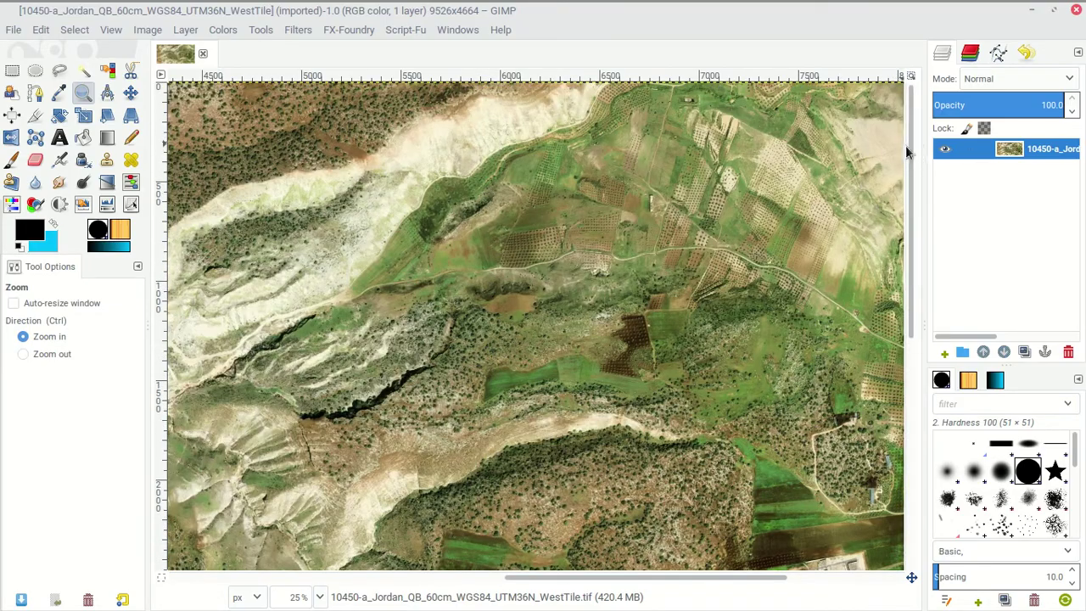
{"action": "left_click_drag", "start_coordinate": [912, 163], "coordinate": [912, 399]}
{"action": "left_click_drag", "start_coordinate": [608, 577], "coordinate": [408, 543]}
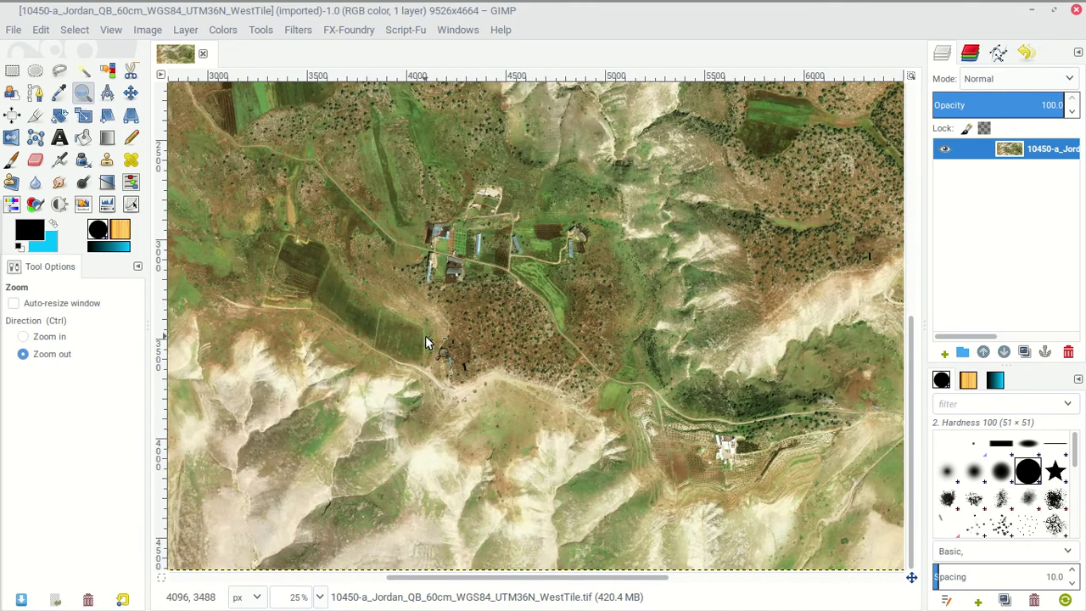
{"action": "scroll", "coordinate": [425, 335], "scroll_direction": "down", "scroll_amount": 4}
{"action": "scroll", "coordinate": [425, 334], "scroll_direction": "up", "scroll_amount": 1}
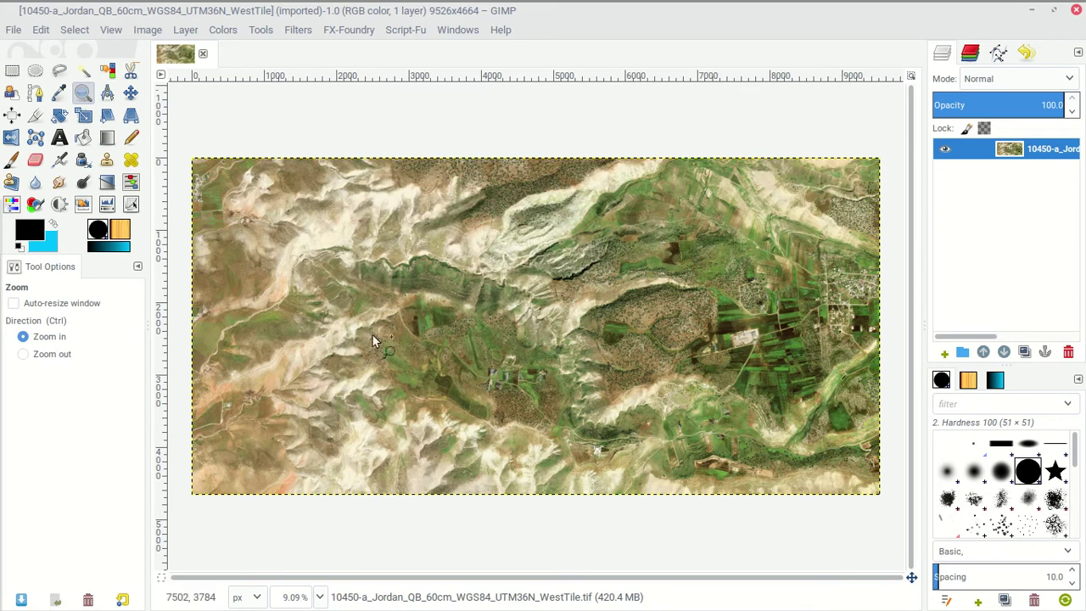
Turn off Single-Window Mode and reposition the separate image window and Layers - Brushes dock.
{"action": "left_click", "coordinate": [464, 31]}
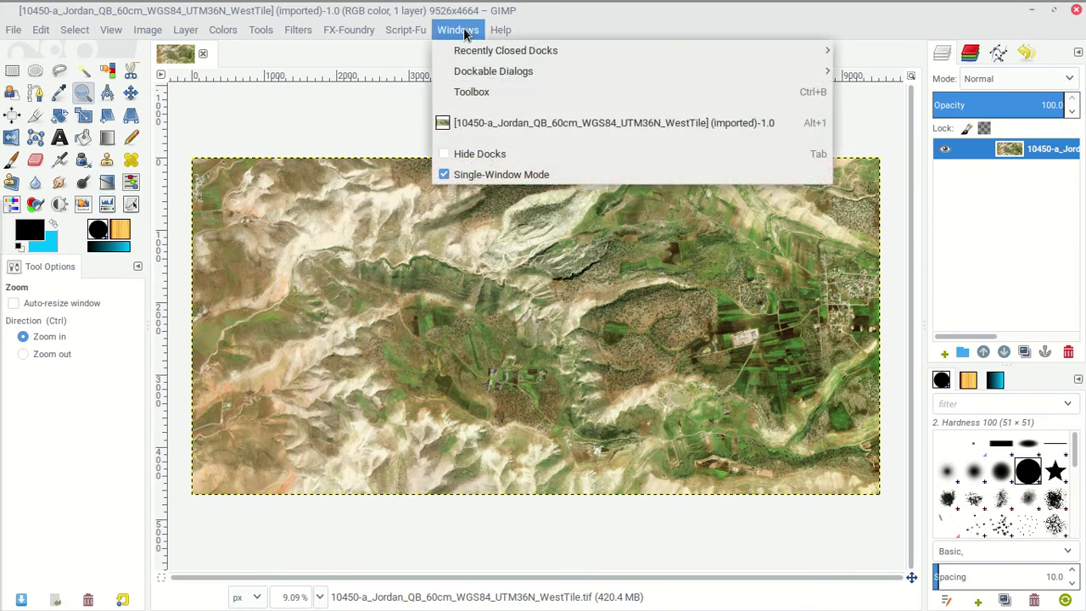
{"action": "left_click", "coordinate": [493, 176]}
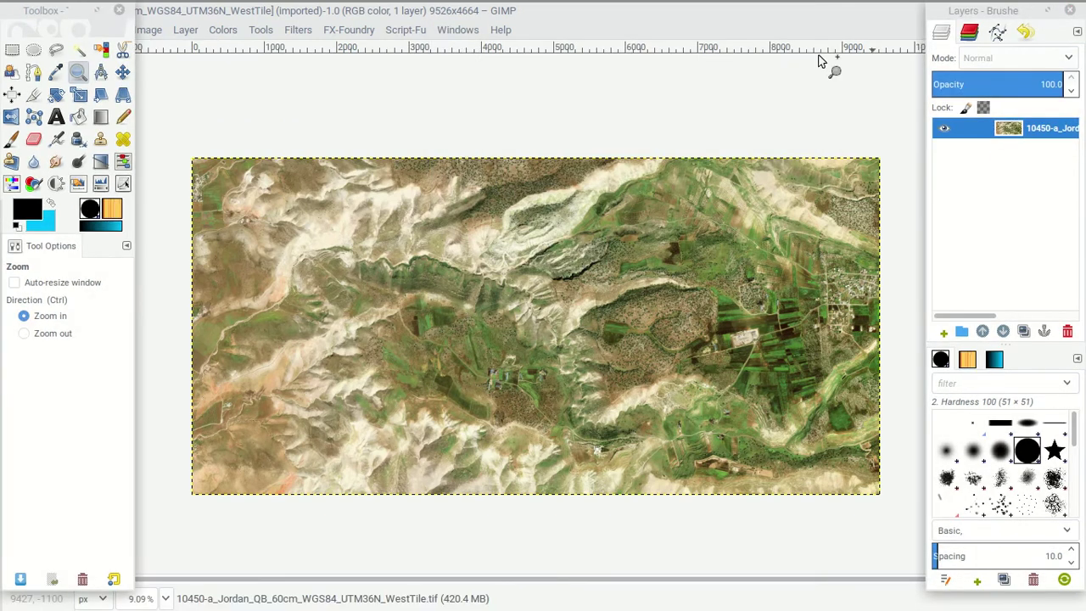
{"action": "mouse_move", "coordinate": [781, 12]}
{"action": "left_mouse_down"}
{"action": "mouse_move", "coordinate": [800, 286]}
{"action": "mouse_move", "coordinate": [829, 279]}
{"action": "mouse_move", "coordinate": [764, 101]}
{"action": "left_mouse_up"}
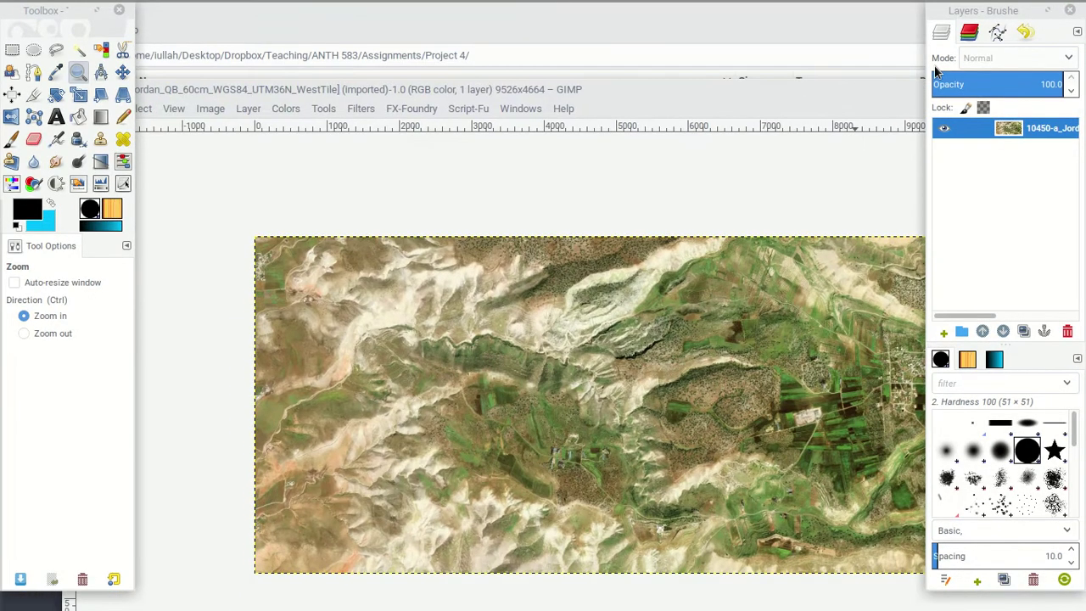
{"action": "mouse_move", "coordinate": [1001, 11]}
{"action": "left_mouse_down"}
{"action": "mouse_move", "coordinate": [640, 173]}
{"action": "mouse_move", "coordinate": [897, 101]}
{"action": "mouse_move", "coordinate": [791, 108]}
{"action": "mouse_move", "coordinate": [980, 44]}
{"action": "left_mouse_up"}
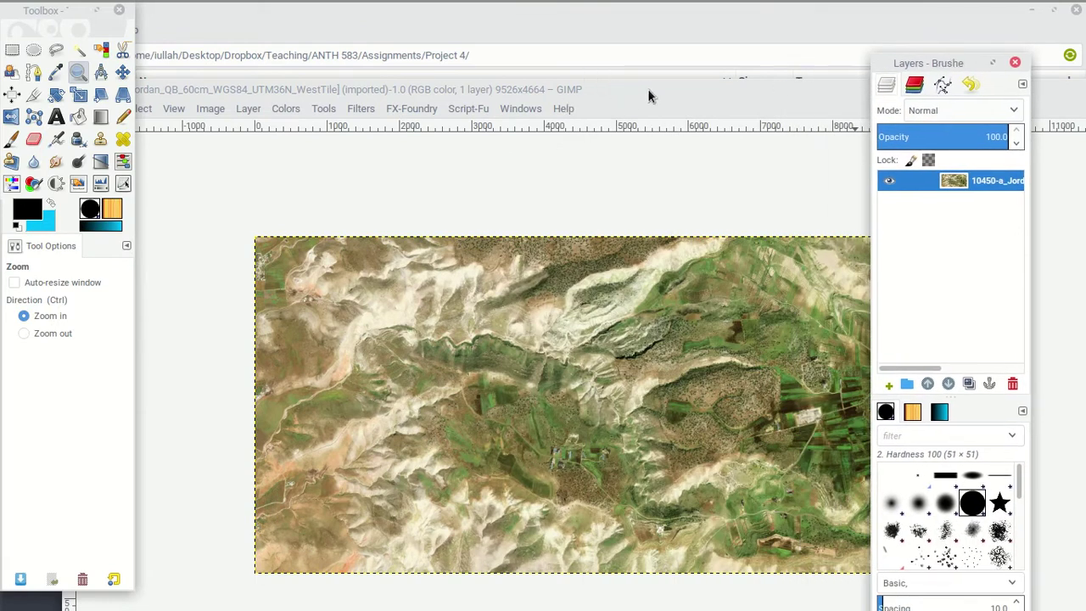
{"action": "left_click_drag", "start_coordinate": [650, 92], "coordinate": [659, 41]}
Turn Single-Window Mode back on and maximize the image window.
{"action": "left_click", "coordinate": [525, 62]}
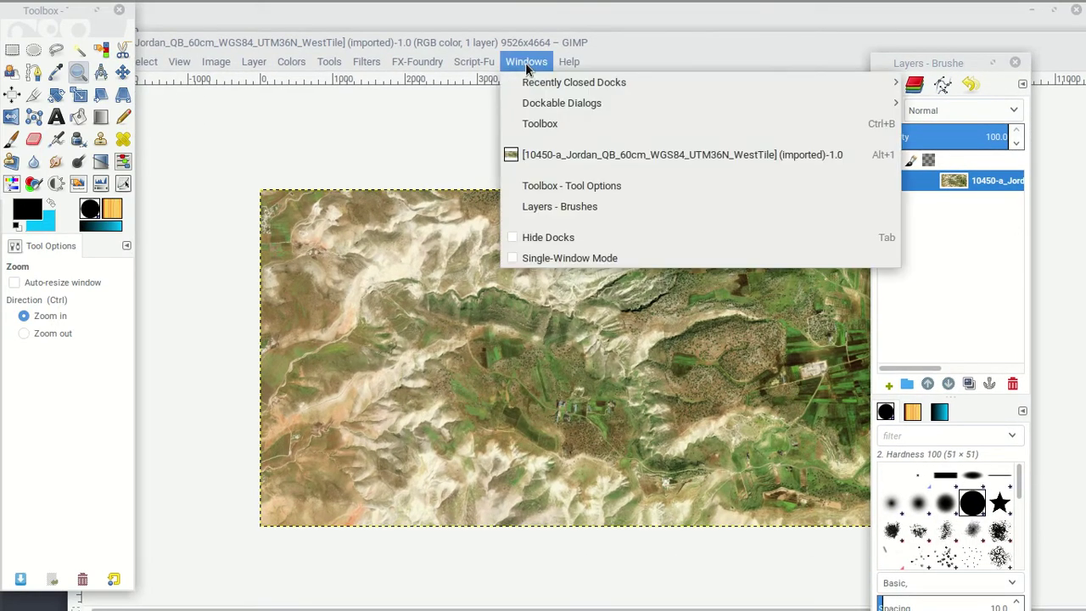
{"action": "left_click", "coordinate": [572, 259]}
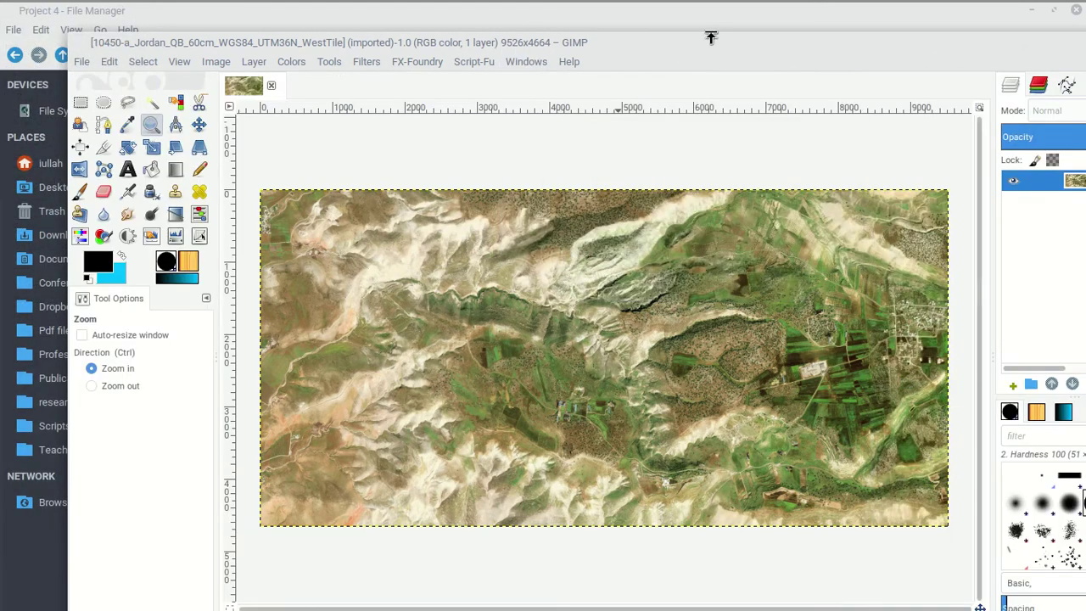
{"action": "double_click", "coordinate": [726, 40]}
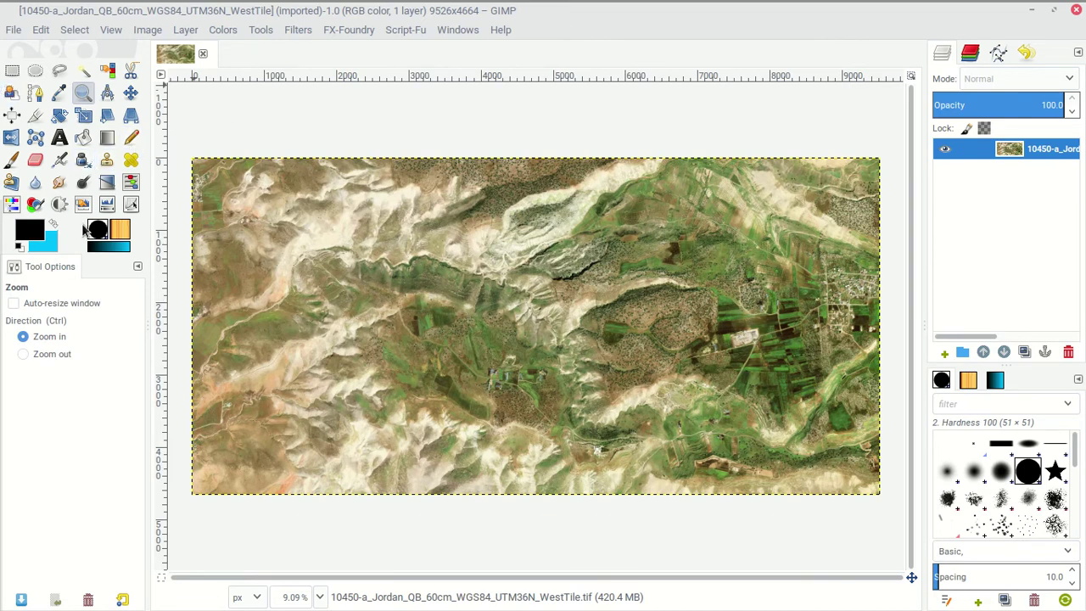
Paint a looping freehand stroke over the western half of the image with the size 20 Airbrush, and undo it.
{"action": "left_click", "coordinate": [59, 160]}
{"action": "mouse_move", "coordinate": [342, 195]}
{"action": "left_mouse_down"}
{"action": "mouse_move", "coordinate": [435, 273]}
{"action": "mouse_move", "coordinate": [336, 344]}
{"action": "mouse_move", "coordinate": [327, 368]}
{"action": "mouse_move", "coordinate": [362, 273]}
{"action": "mouse_move", "coordinate": [528, 358]}
{"action": "left_mouse_up"}
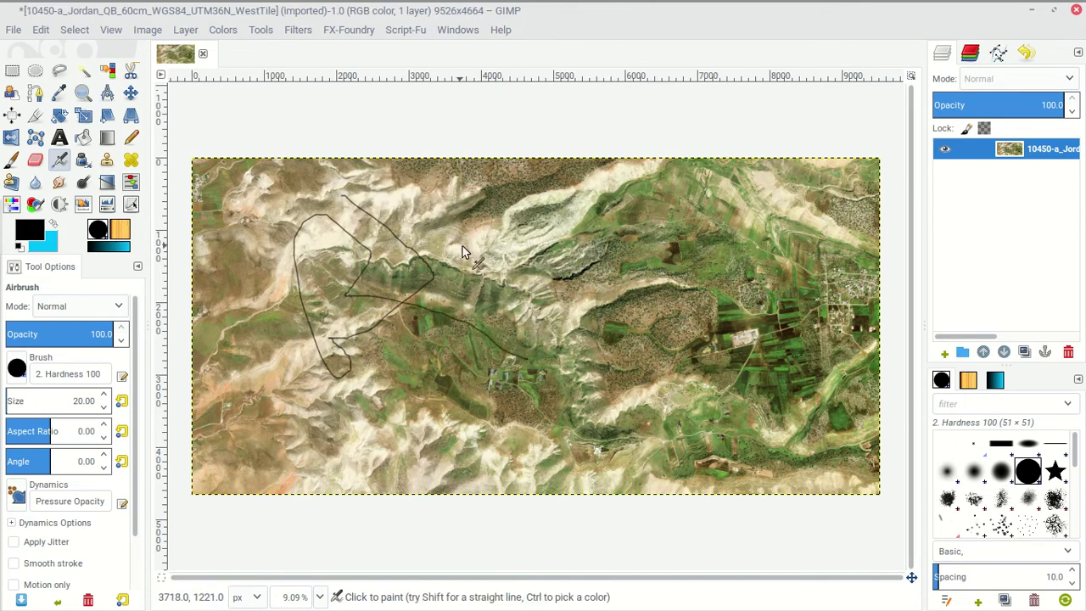
{"action": "key", "text": "ctrl+z"}
{"action": "key", "text": "ctrl+z"}
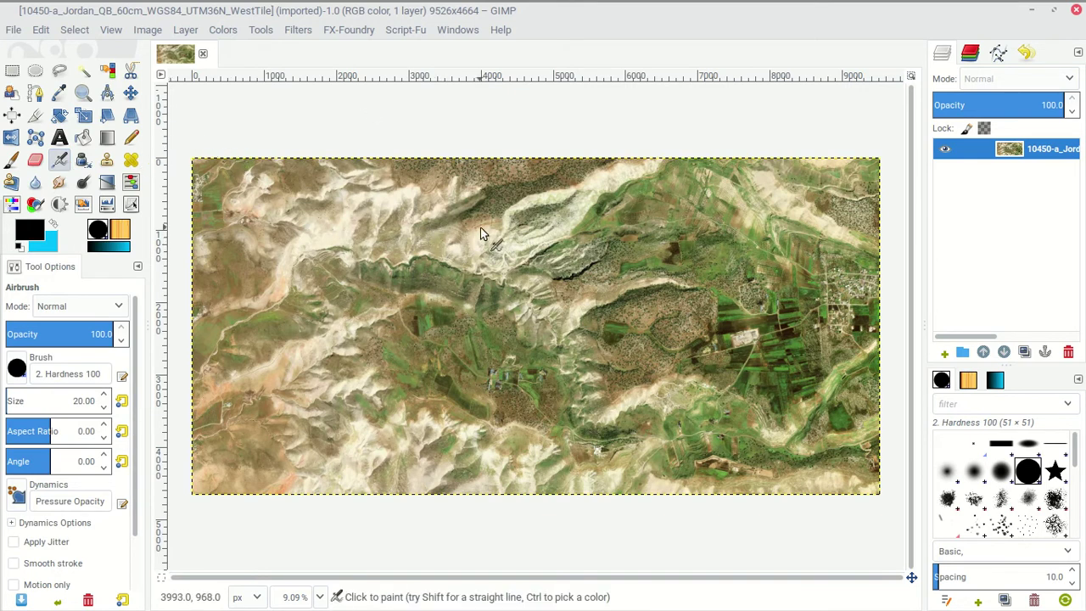
Activate the Rectangle Select tool, and open the Image Properties window and move it up over the canvas.
{"action": "left_click", "coordinate": [12, 70]}
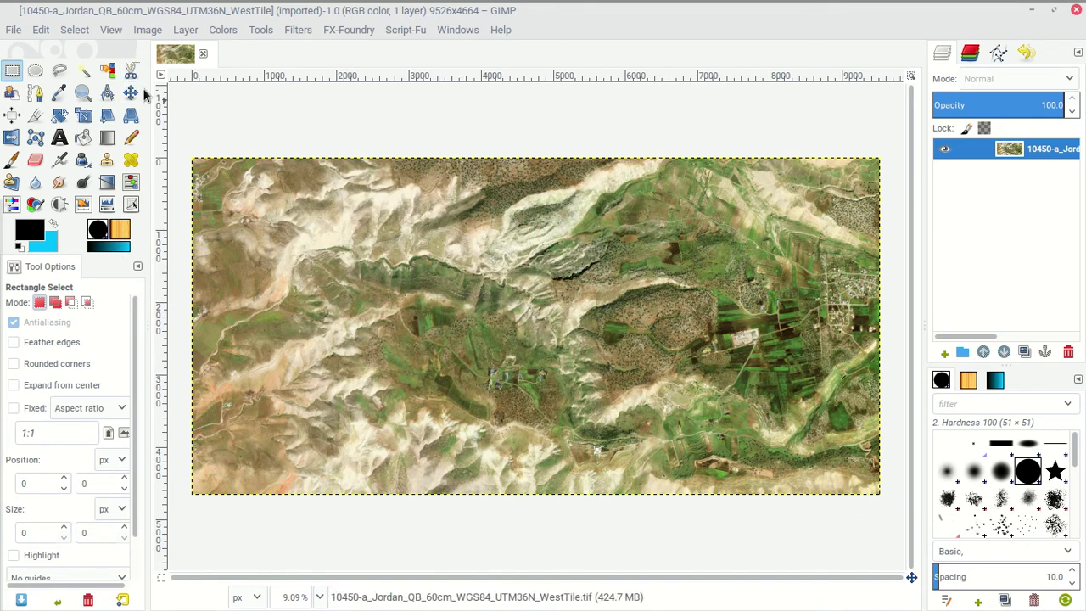
{"action": "left_click", "coordinate": [156, 33]}
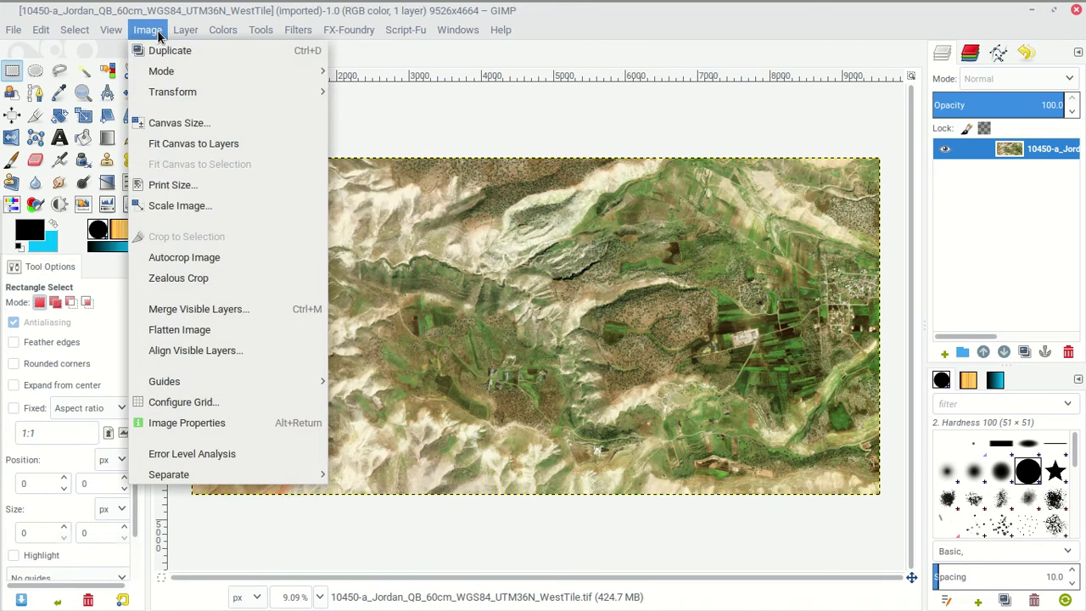
{"action": "left_click", "coordinate": [214, 423]}
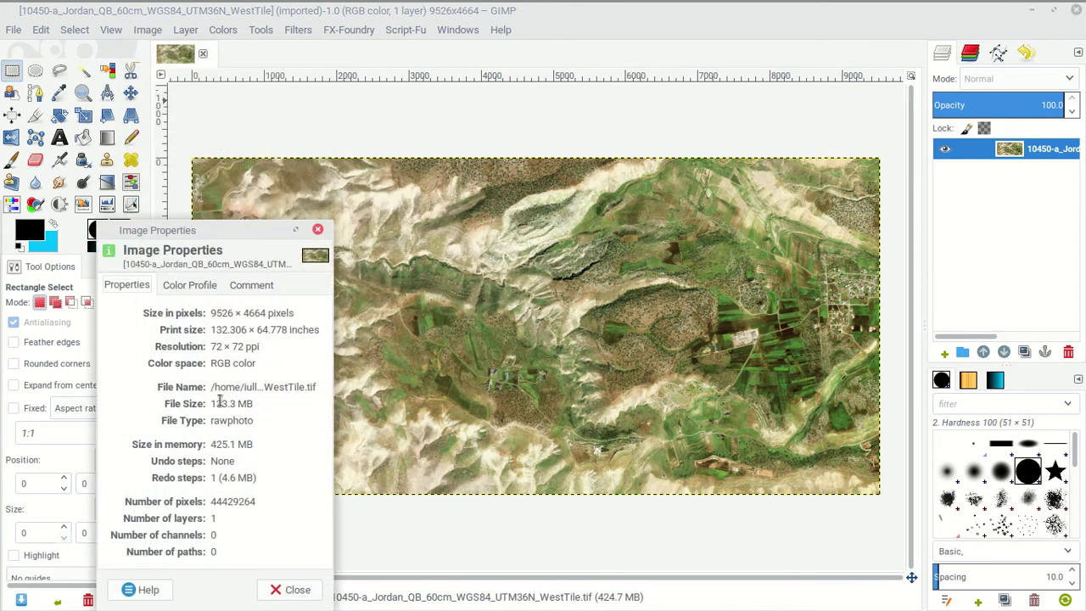
{"action": "left_click_drag", "start_coordinate": [223, 230], "coordinate": [385, 65]}
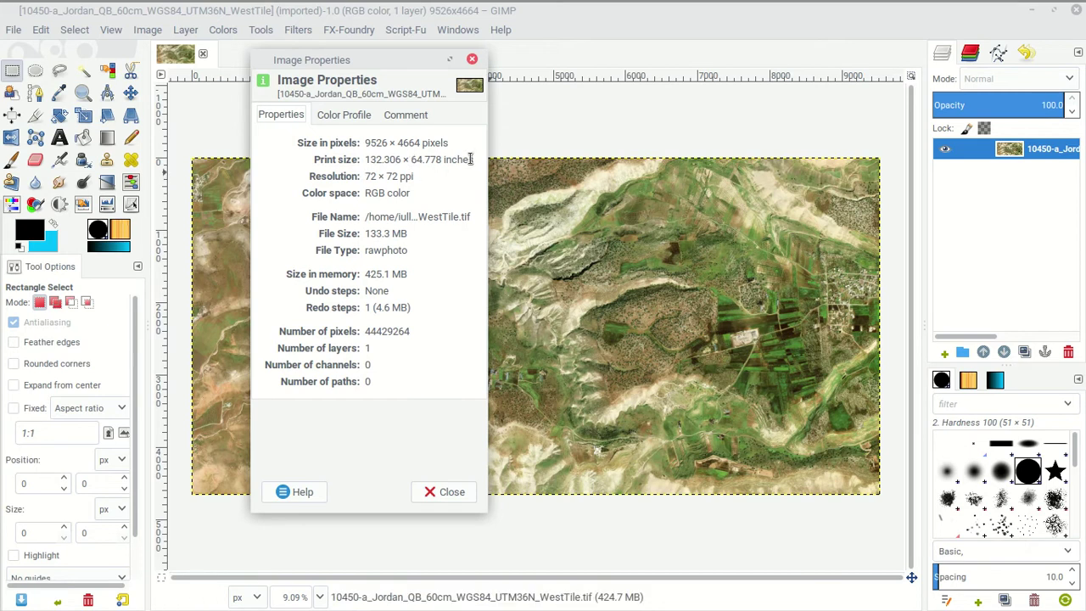
Examine the print size, resolution, pixel dimensions, color space and number of pixels in Image Properties, and close the window.
{"action": "left_click_drag", "start_coordinate": [474, 158], "coordinate": [358, 159]}
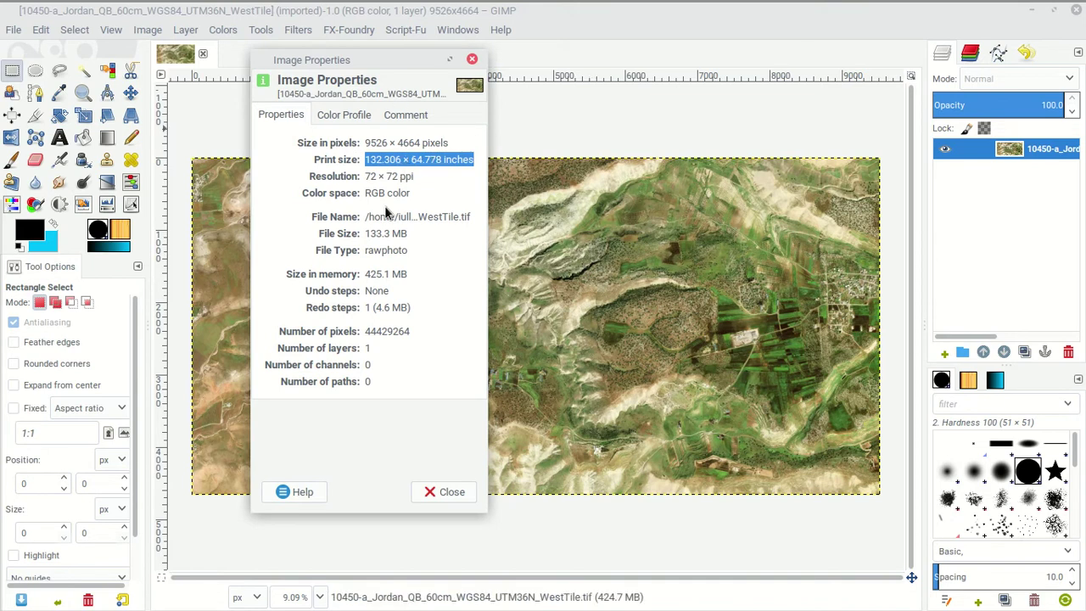
{"action": "left_click_drag", "start_coordinate": [415, 177], "coordinate": [351, 177]}
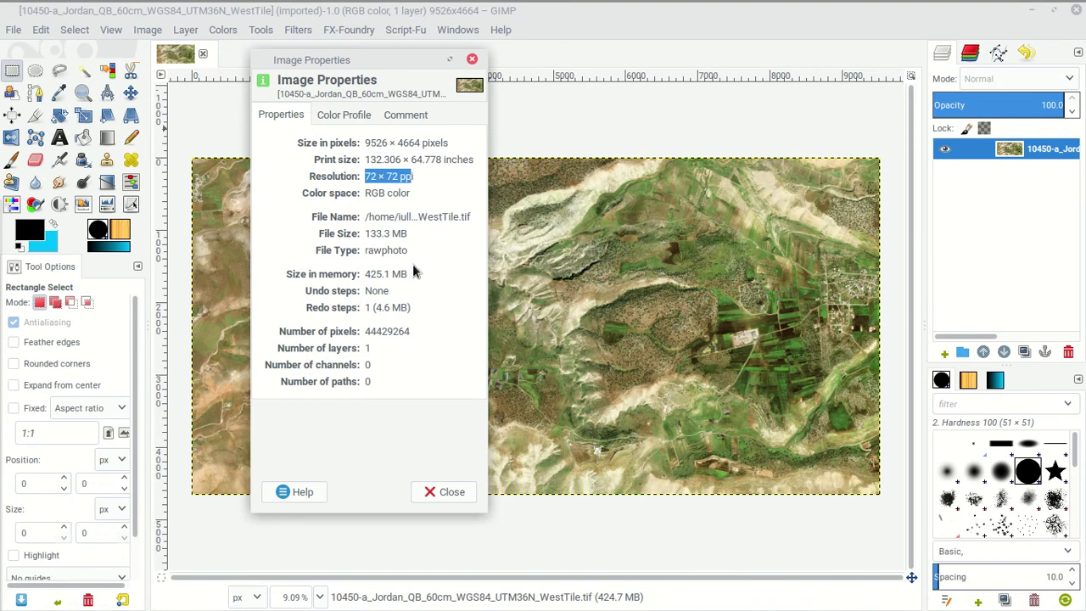
{"action": "left_click", "coordinate": [417, 176]}
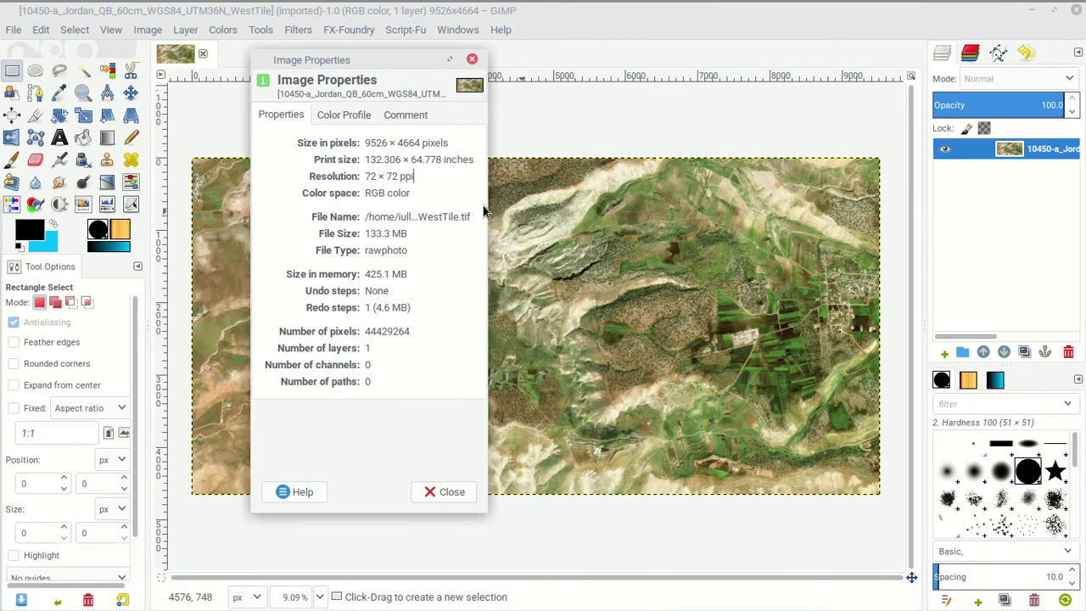
{"action": "left_click_drag", "start_coordinate": [376, 143], "coordinate": [450, 144]}
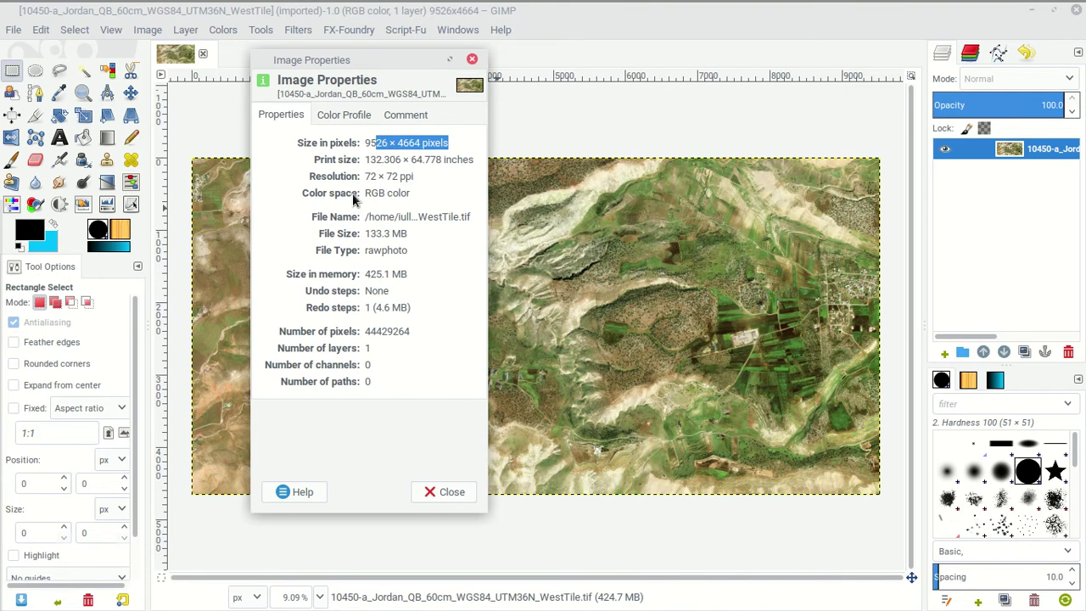
{"action": "left_click_drag", "start_coordinate": [368, 193], "coordinate": [420, 194]}
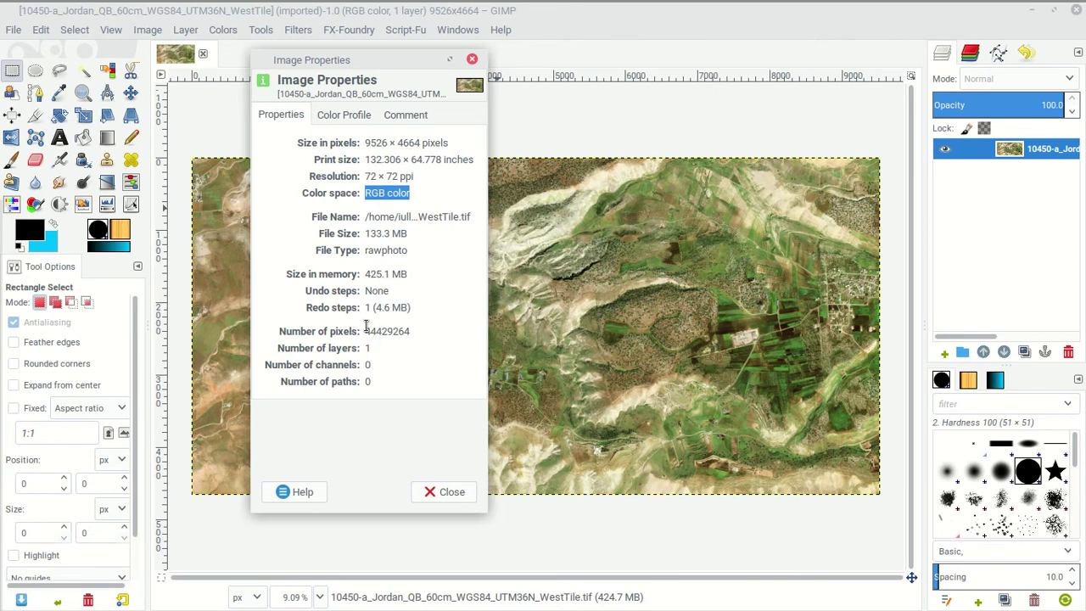
{"action": "left_click_drag", "start_coordinate": [411, 331], "coordinate": [375, 331]}
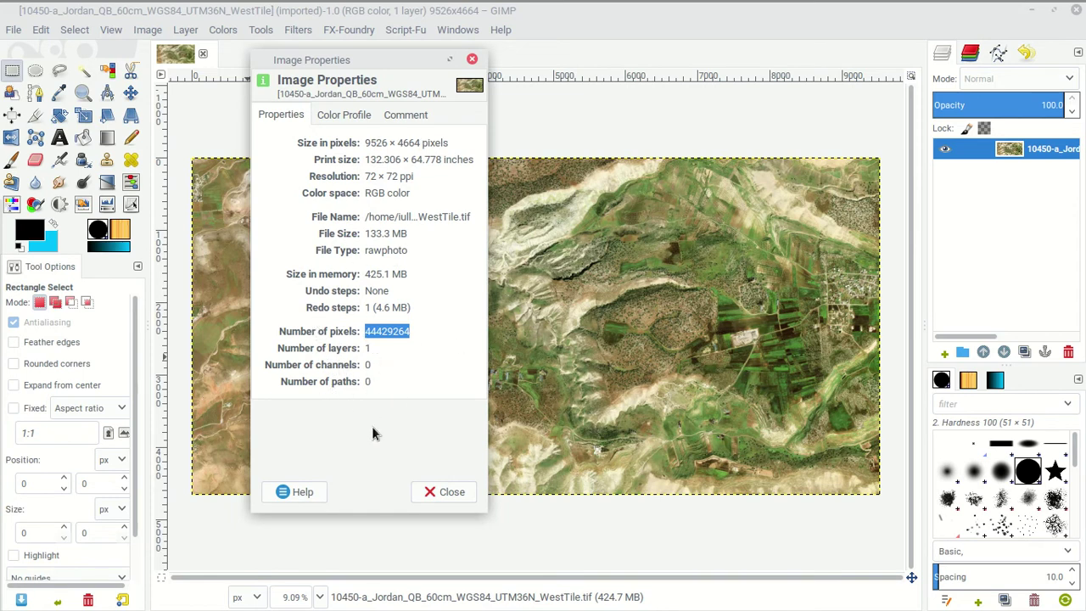
{"action": "left_click", "coordinate": [427, 490]}
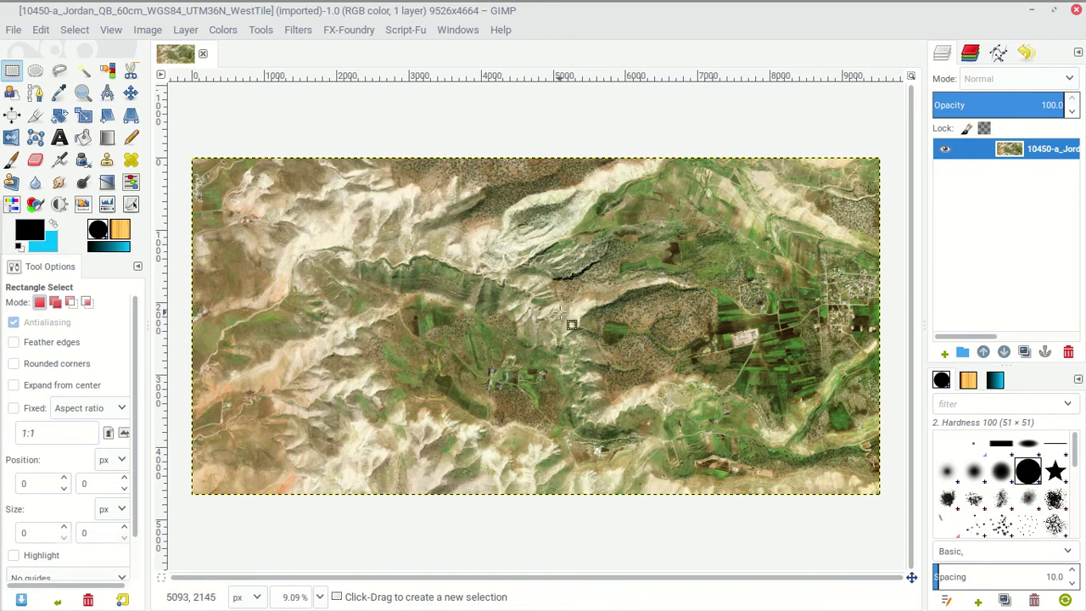
Look over the image transform commands and the print size and resolution settings, leaving them without making changes.
{"action": "left_click", "coordinate": [149, 31]}
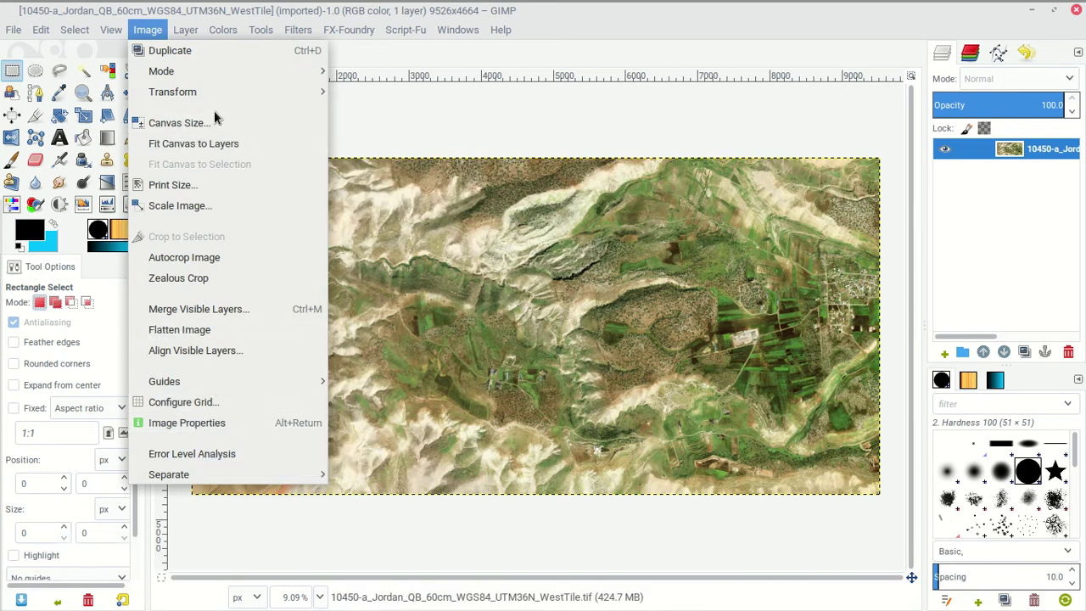
{"action": "mouse_move", "coordinate": [218, 97]}
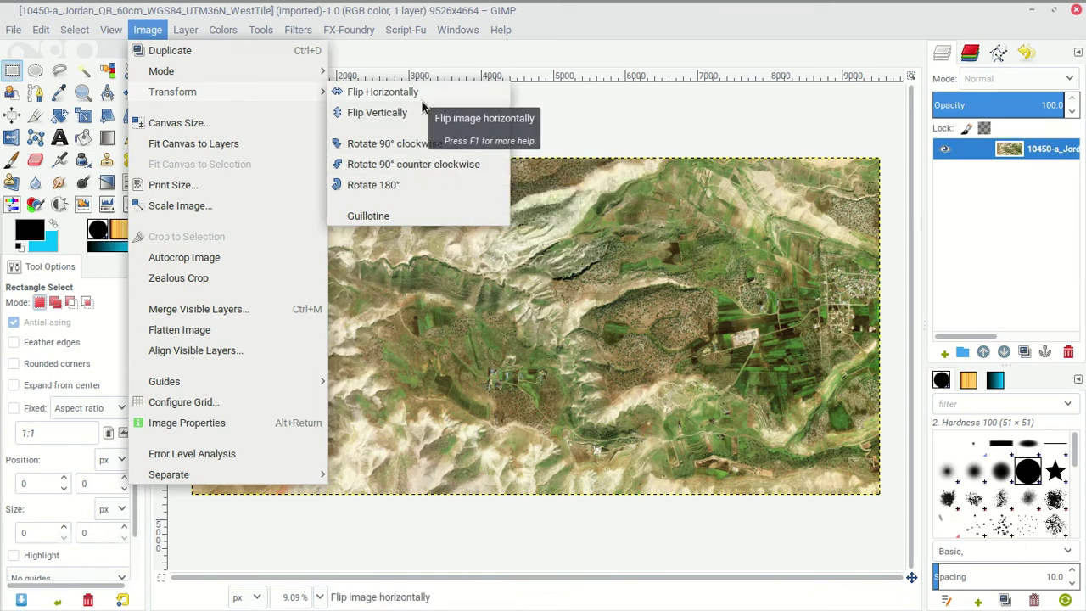
{"action": "left_click", "coordinate": [197, 184]}
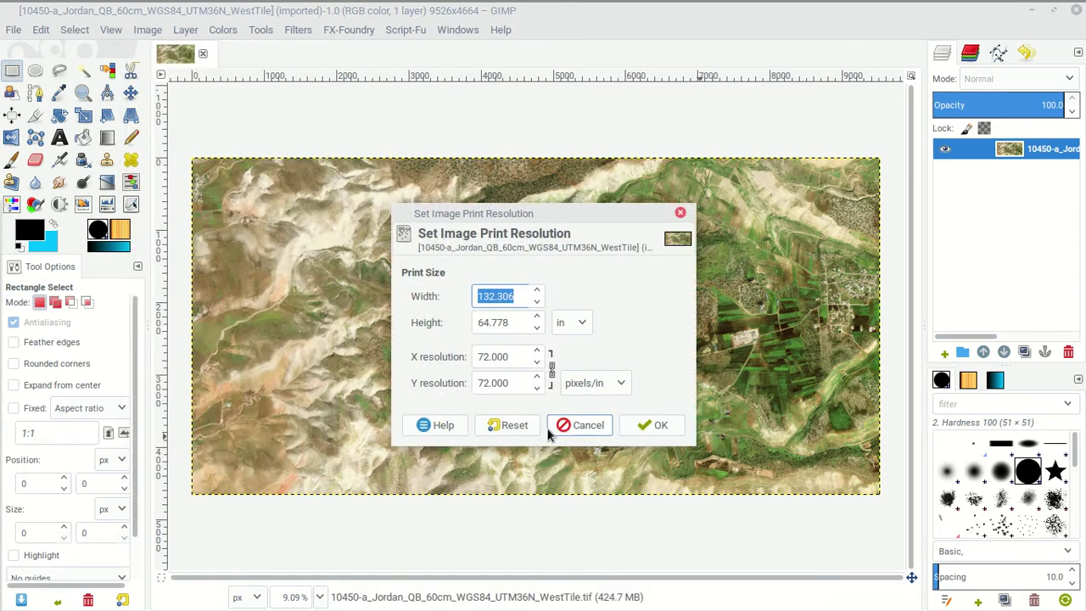
{"action": "left_click", "coordinate": [554, 426]}
Review the Scale Image settings and the available interpolation methods, and cancel without scaling.
{"action": "left_click", "coordinate": [147, 30]}
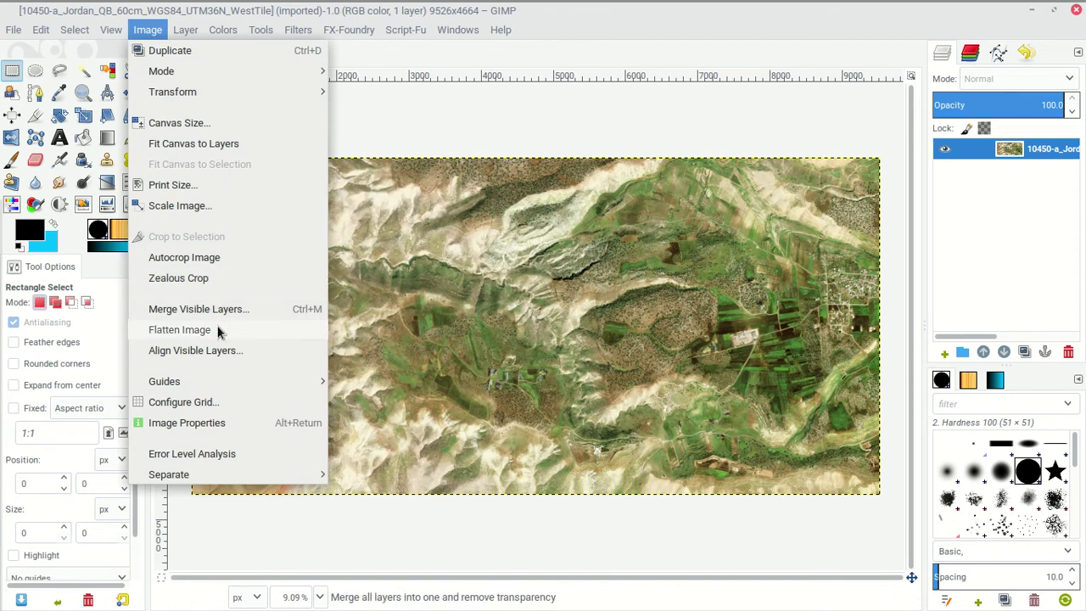
{"action": "left_click", "coordinate": [218, 212]}
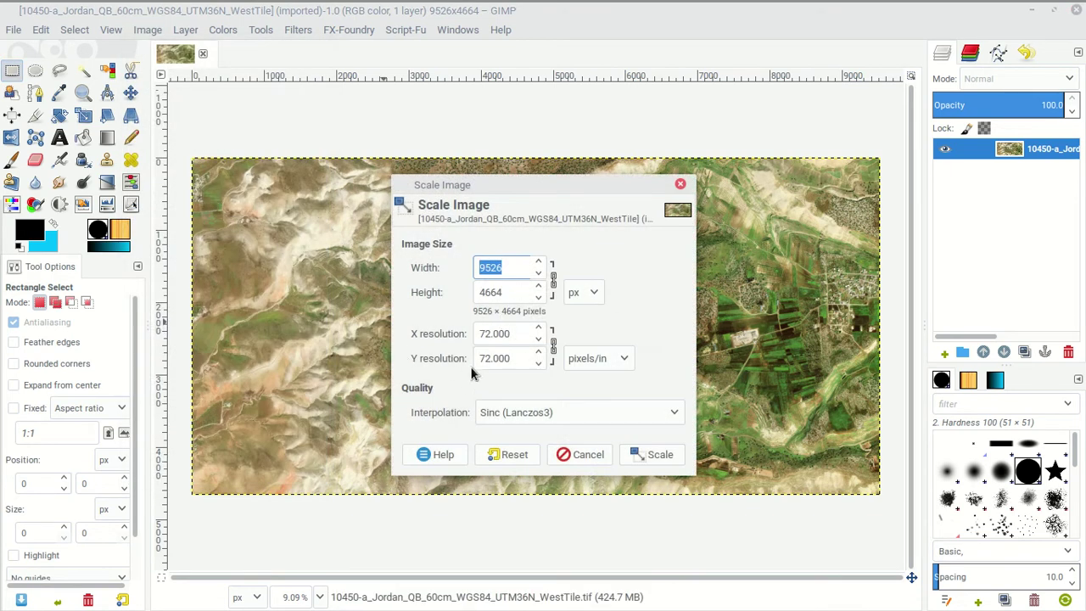
{"action": "left_click", "coordinate": [575, 410]}
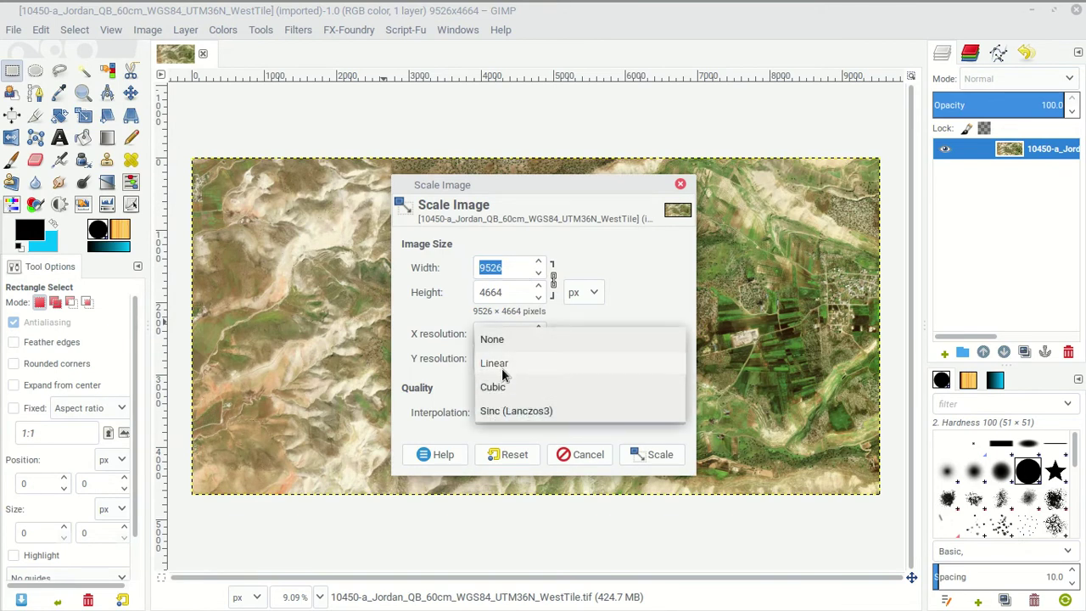
{"action": "left_click", "coordinate": [663, 296]}
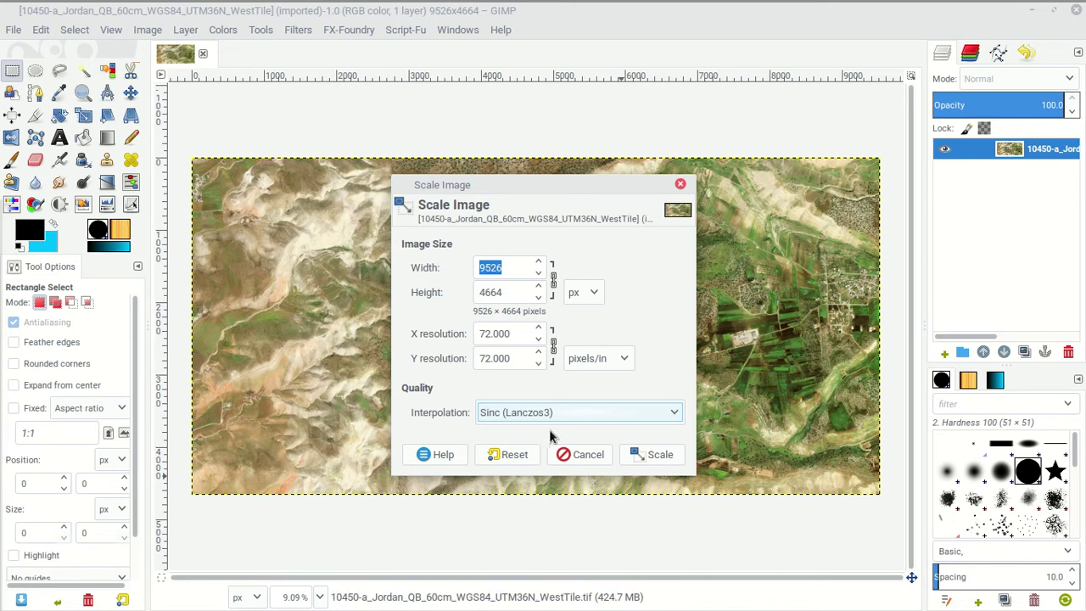
{"action": "left_click", "coordinate": [586, 454]}
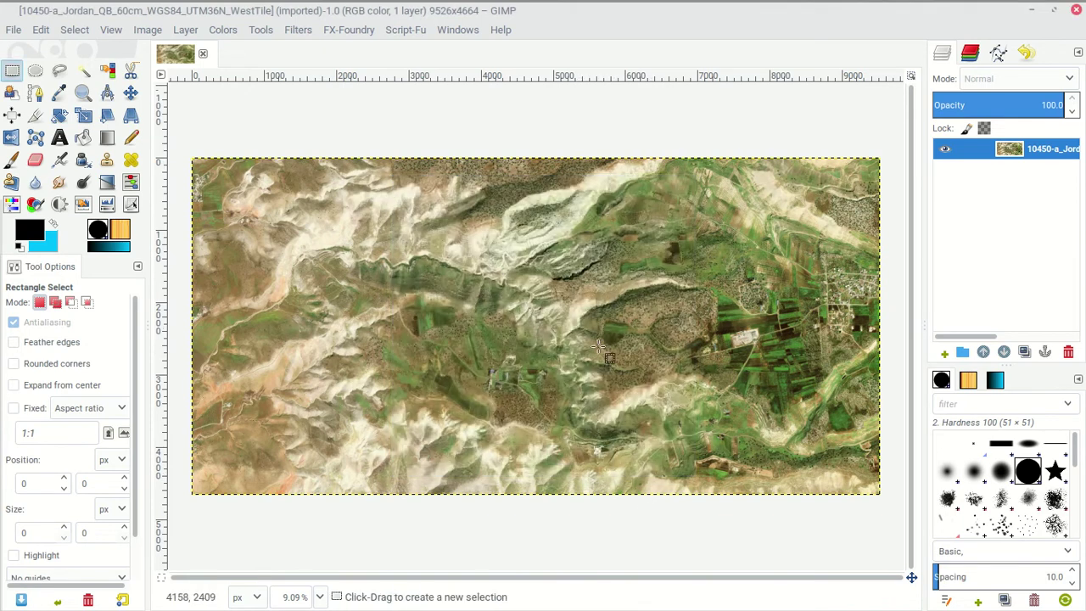
Convert the satellite image from RGB to Grayscale mode.
{"action": "scroll", "coordinate": [714, 252], "scroll_direction": "up", "scroll_amount": 3}
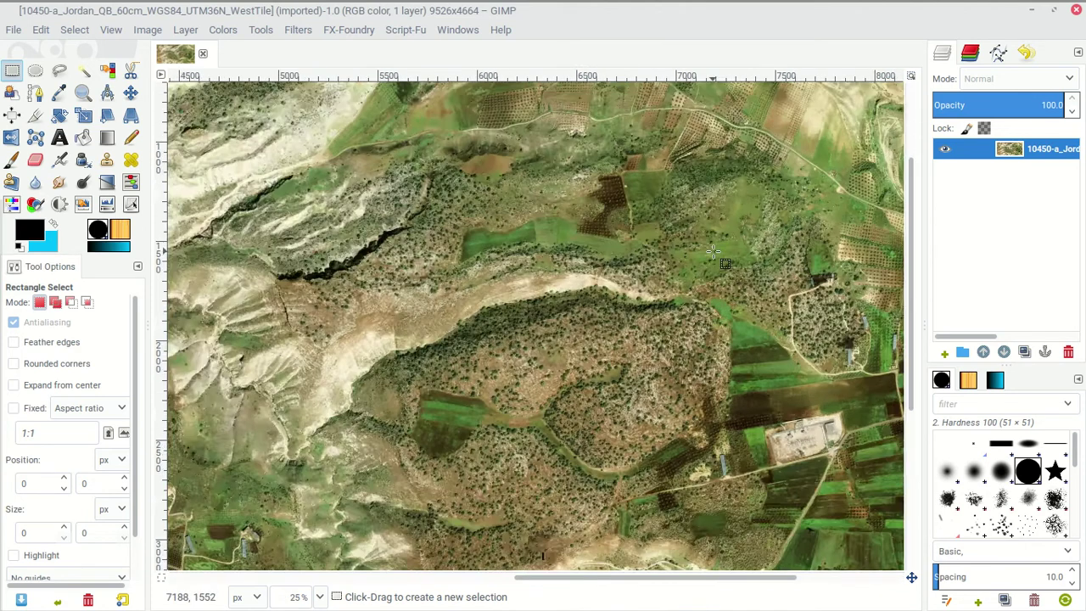
{"action": "scroll", "coordinate": [713, 252], "scroll_direction": "up", "scroll_amount": 10}
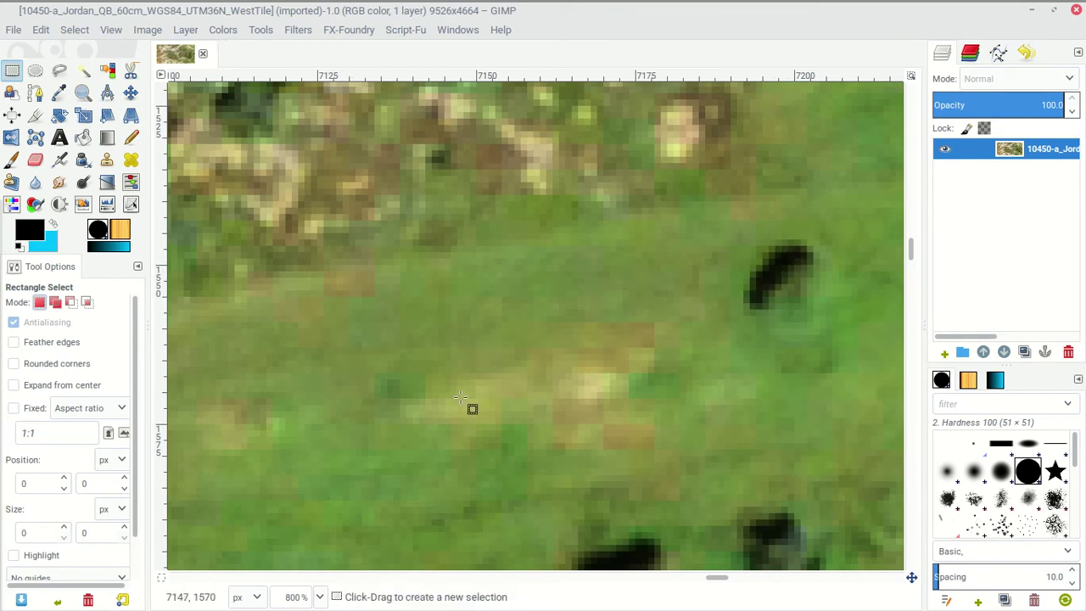
{"action": "scroll", "coordinate": [709, 259], "scroll_direction": "down", "scroll_amount": 6}
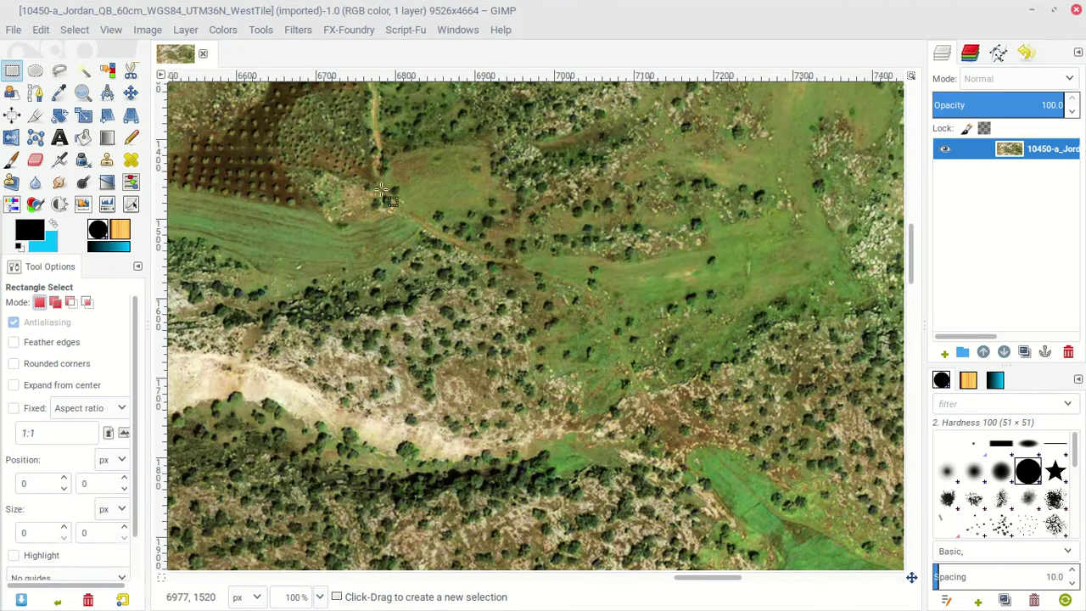
{"action": "left_click", "coordinate": [158, 31]}
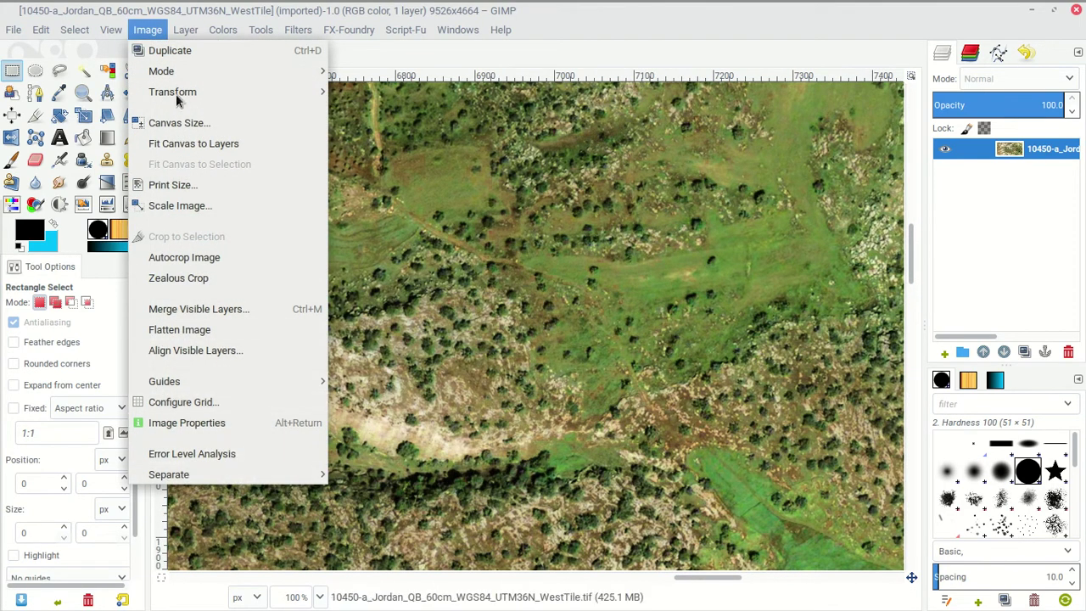
{"action": "mouse_move", "coordinate": [180, 73]}
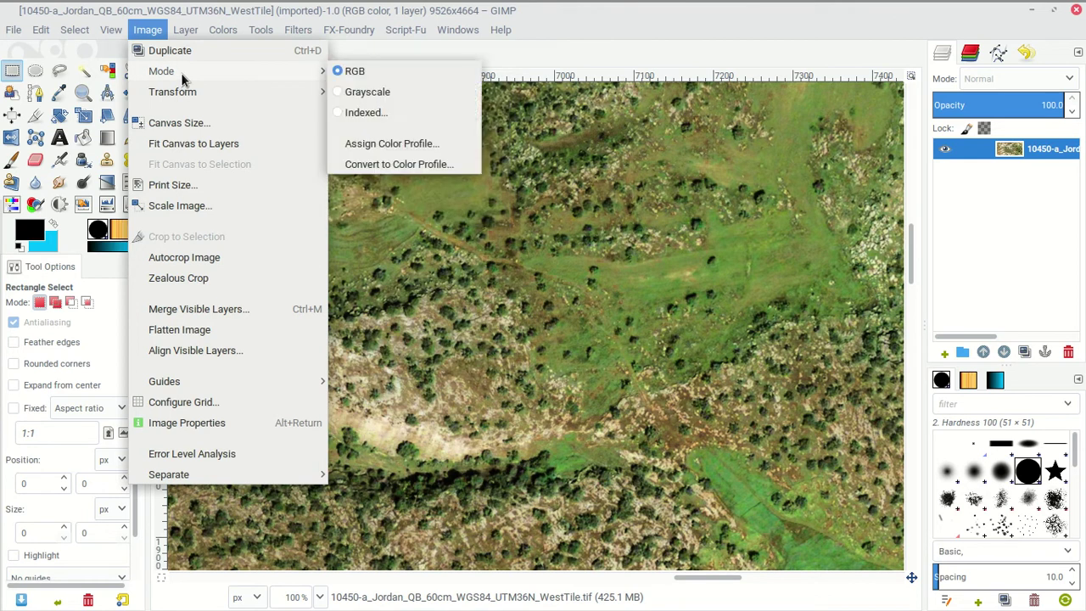
{"action": "left_click", "coordinate": [378, 95]}
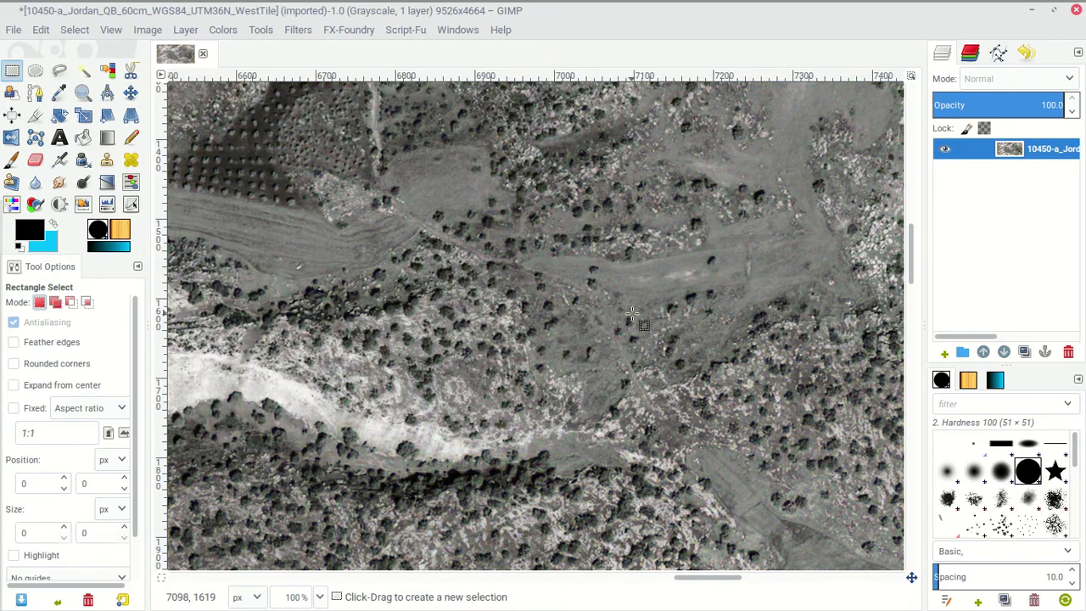
Examine the grayscale image at different magnifications, covering the wooded hillside, the road and the orchards to the north.
{"action": "scroll", "coordinate": [590, 337], "scroll_direction": "down", "scroll_amount": 3}
{"action": "scroll", "coordinate": [589, 337], "scroll_direction": "up", "scroll_amount": 8}
{"action": "scroll", "coordinate": [594, 337], "scroll_direction": "down", "scroll_amount": 7}
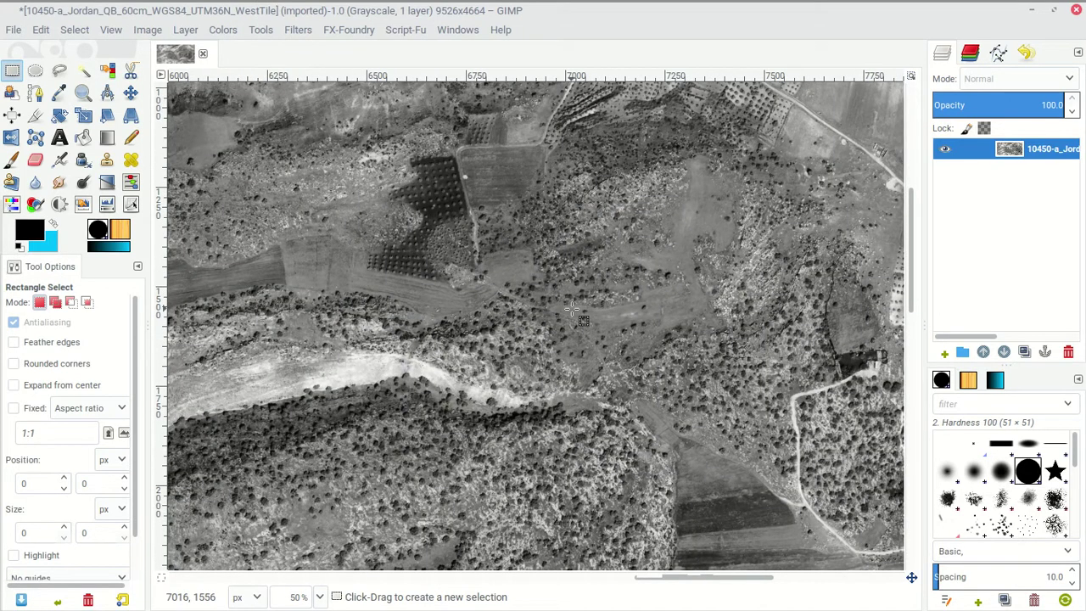
{"action": "scroll", "coordinate": [568, 310], "scroll_direction": "up", "scroll_amount": 5}
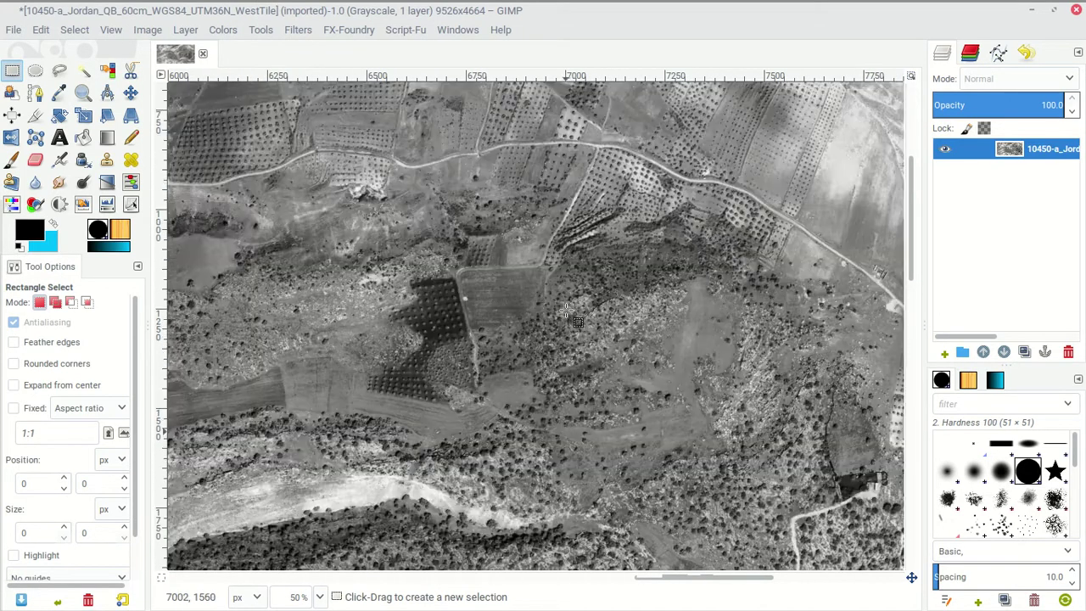
{"action": "scroll", "coordinate": [566, 311], "scroll_direction": "down", "scroll_amount": 3}
{"action": "scroll", "coordinate": [565, 313], "scroll_direction": "up", "scroll_amount": 7}
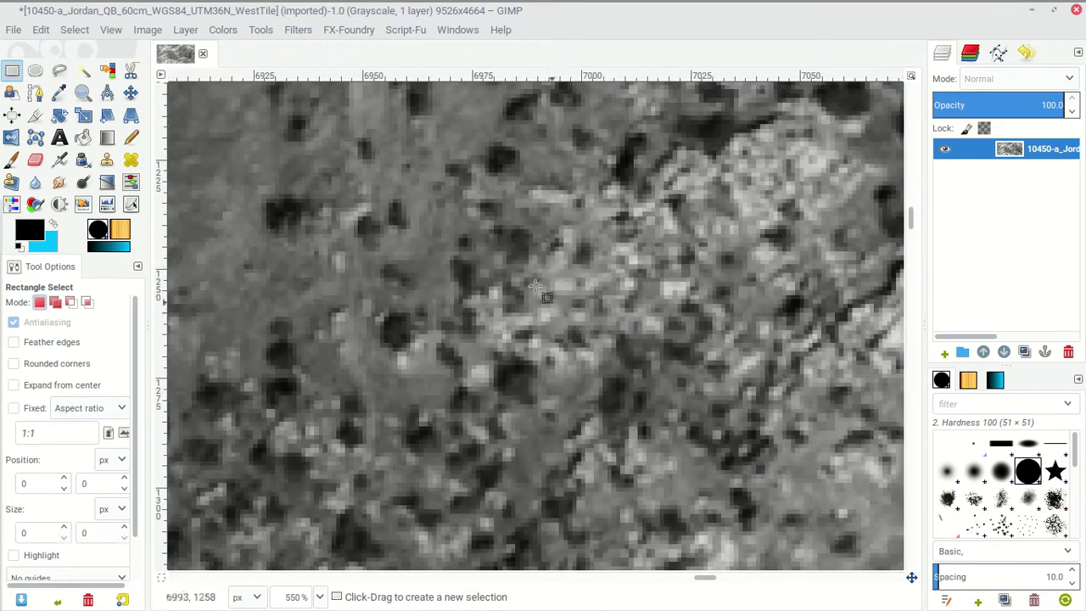
{"action": "scroll", "coordinate": [588, 247], "scroll_direction": "down", "scroll_amount": 6}
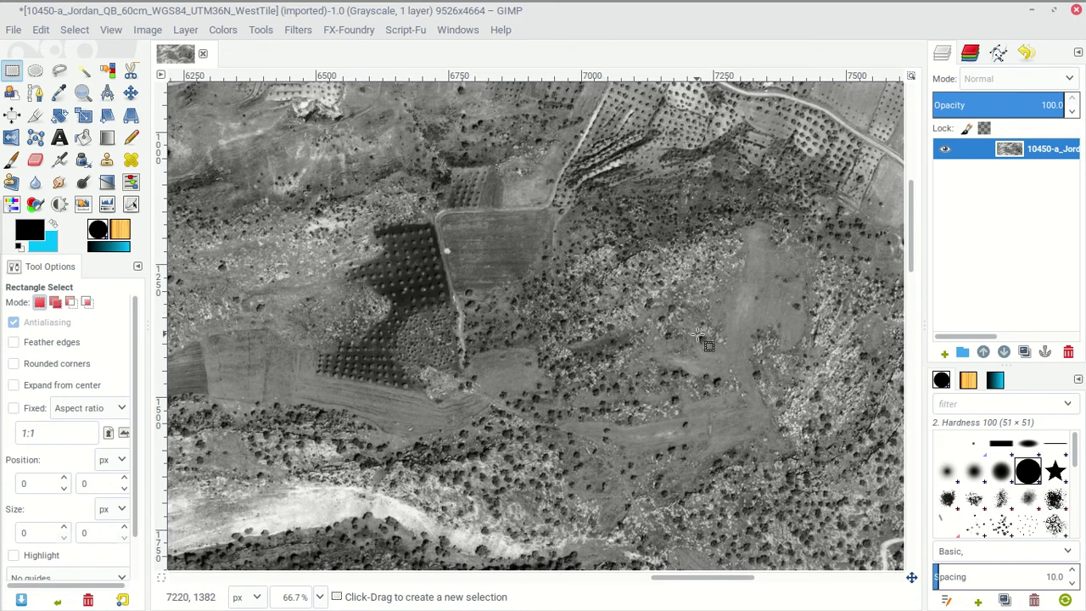
{"action": "scroll", "coordinate": [694, 327], "scroll_direction": "up", "scroll_amount": 3}
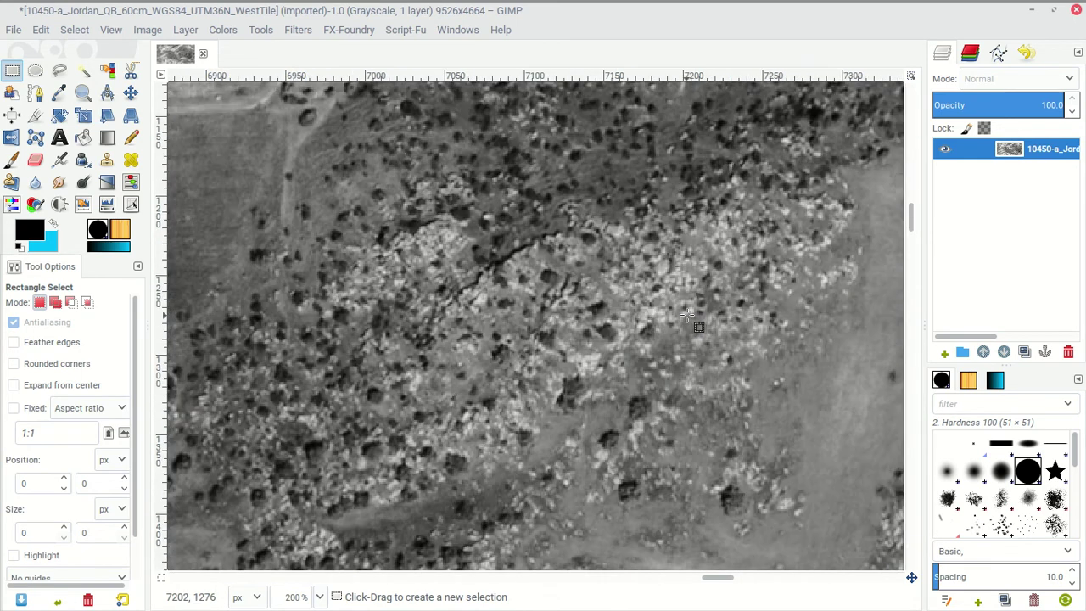
{"action": "scroll", "coordinate": [686, 304], "scroll_direction": "up", "scroll_amount": 3}
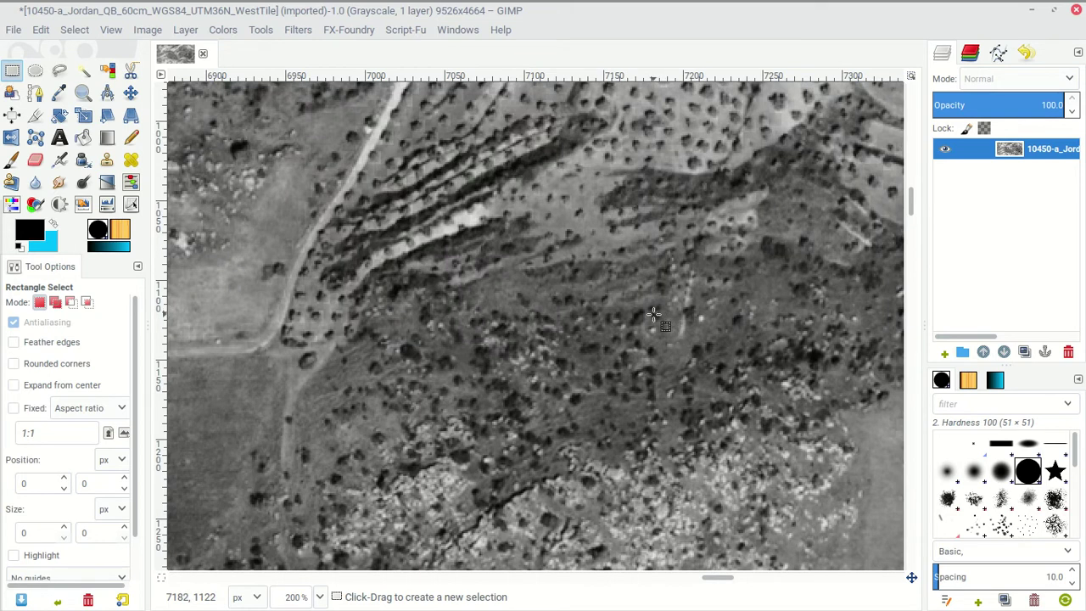
{"action": "scroll", "coordinate": [653, 314], "scroll_direction": "up", "scroll_amount": 5}
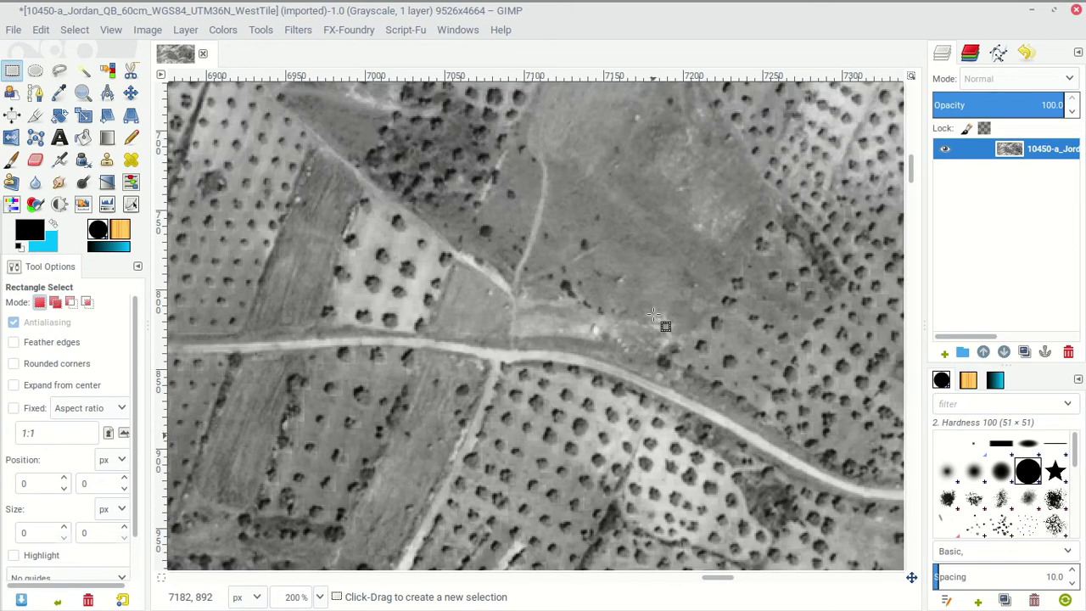
{"action": "scroll", "coordinate": [623, 319], "scroll_direction": "up", "scroll_amount": 5}
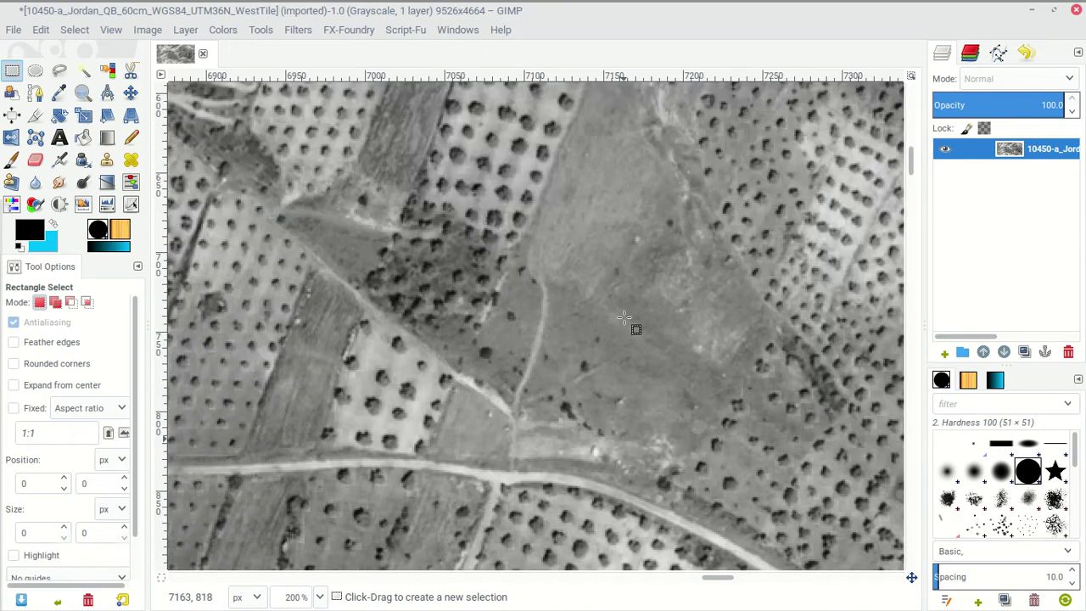
{"action": "scroll", "coordinate": [624, 319], "scroll_direction": "up", "scroll_amount": 7}
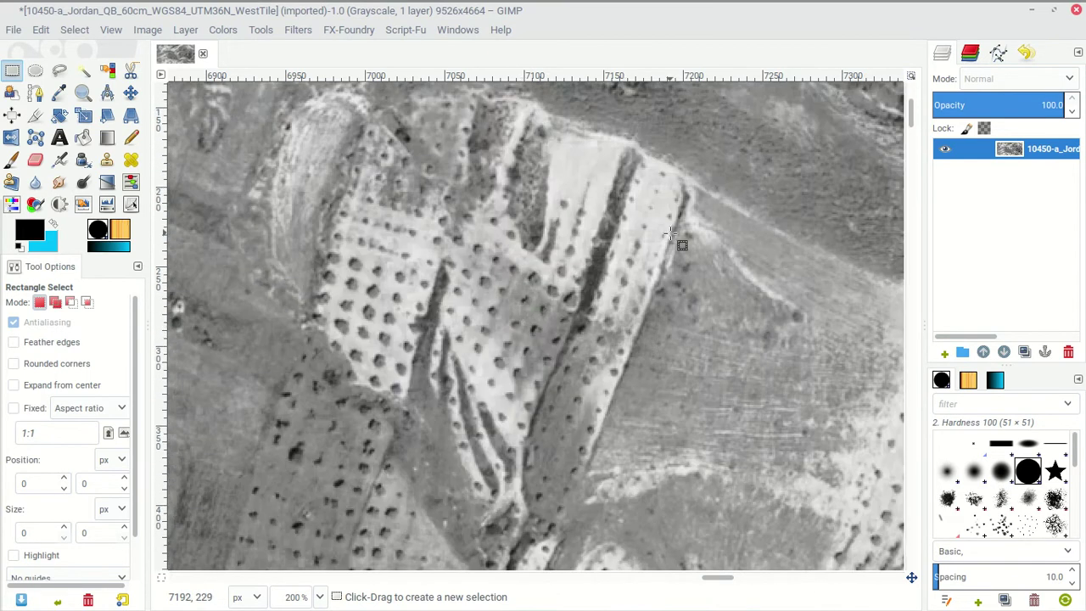
{"action": "scroll", "coordinate": [670, 450], "scroll_direction": "down", "scroll_amount": 15}
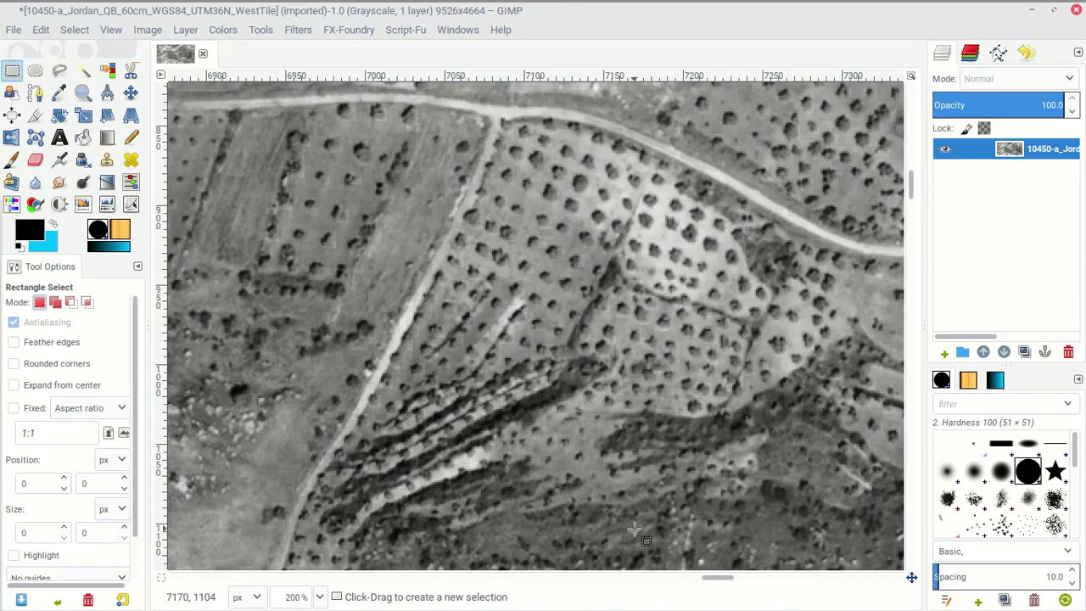
Undo the grayscale conversion of the satellite image.
{"action": "scroll", "coordinate": [674, 282], "scroll_direction": "up", "scroll_amount": 6}
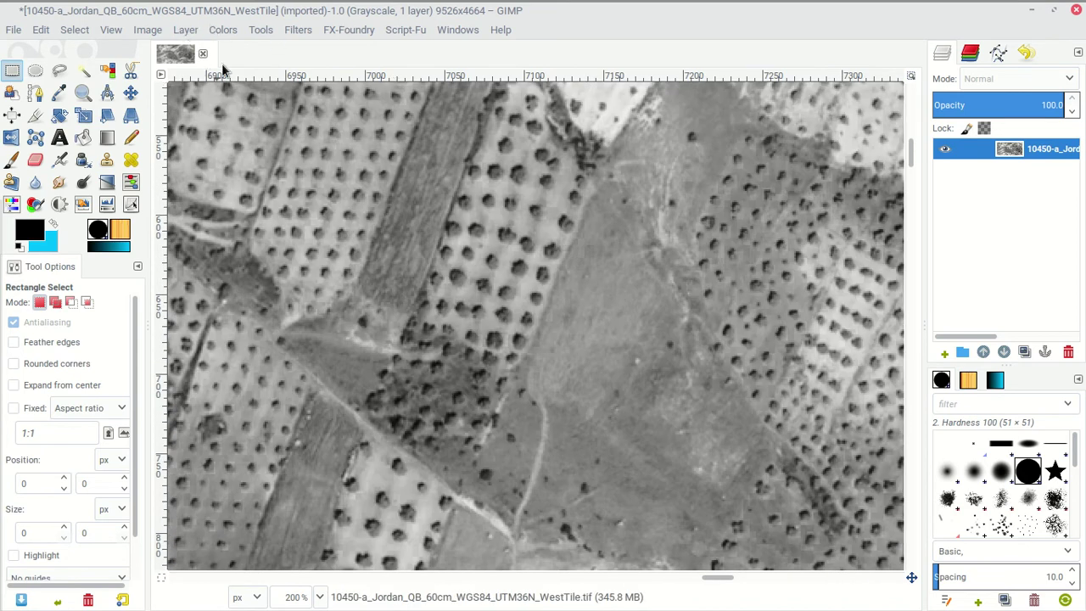
{"action": "left_click", "coordinate": [40, 30]}
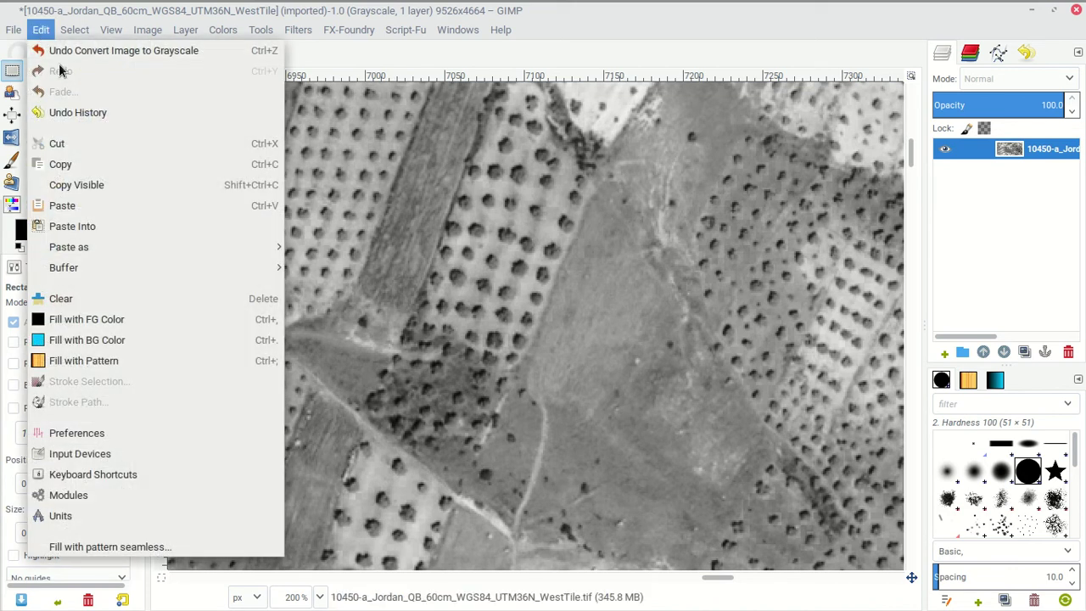
{"action": "left_click", "coordinate": [81, 53]}
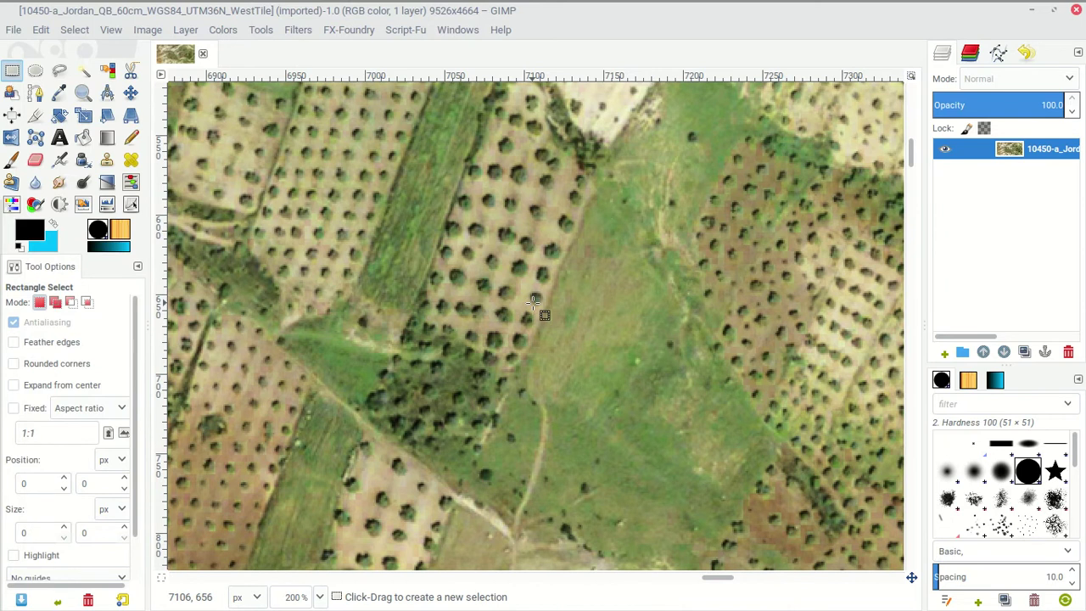
Examine the RGB color image at different magnifications, from the orchards and fields out to the village and surrounding hills.
{"action": "scroll", "coordinate": [619, 338], "scroll_direction": "down", "scroll_amount": 2}
{"action": "scroll", "coordinate": [619, 337], "scroll_direction": "down", "scroll_amount": 1}
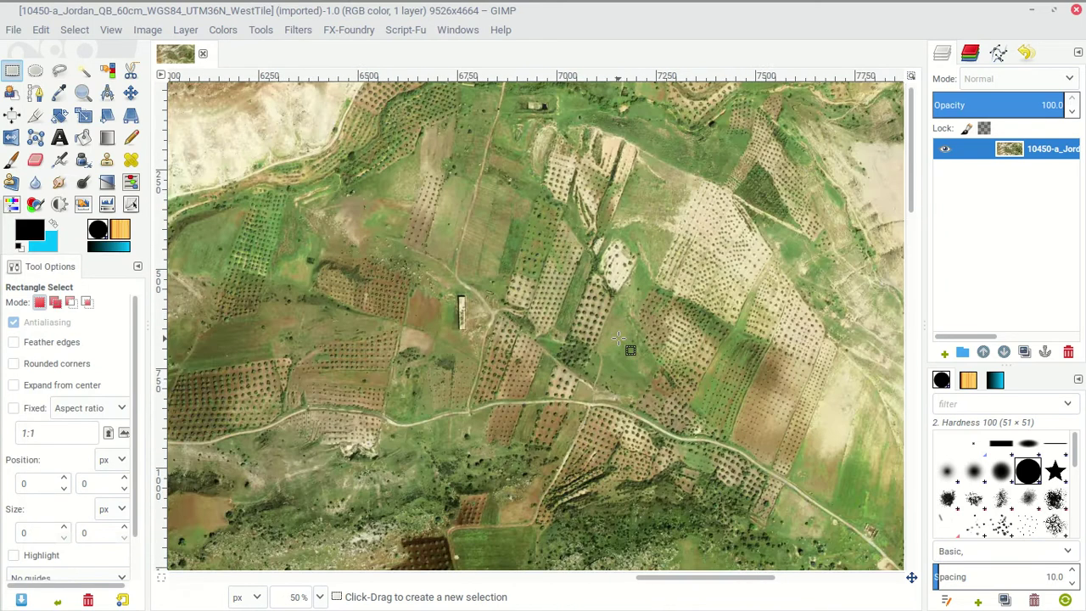
{"action": "scroll", "coordinate": [619, 338], "scroll_direction": "down", "scroll_amount": 1}
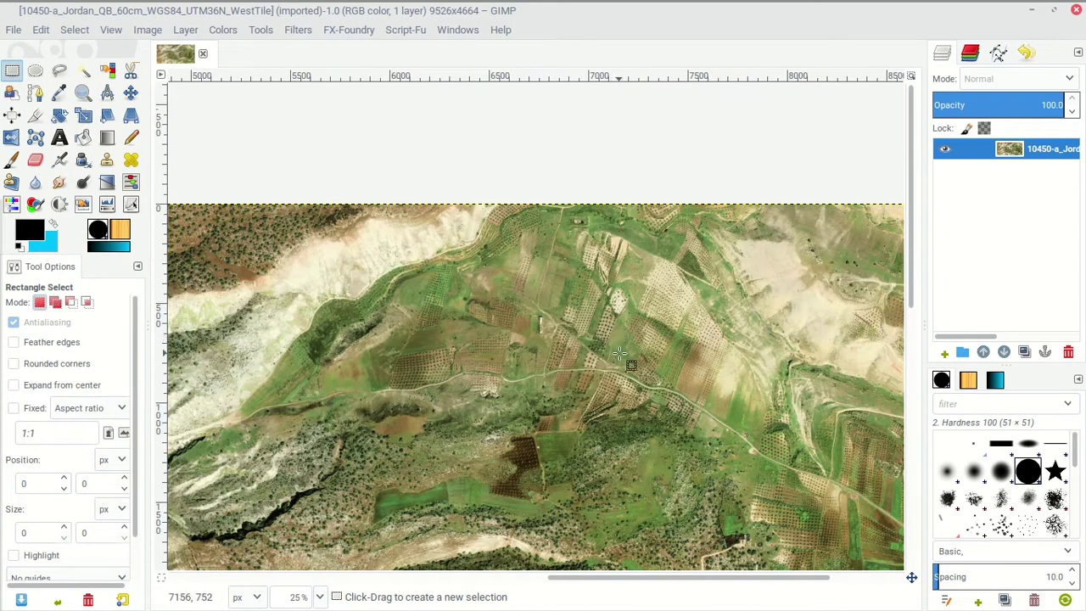
{"action": "scroll", "coordinate": [620, 353], "scroll_direction": "up", "scroll_amount": 1}
{"action": "scroll", "coordinate": [620, 353], "scroll_direction": "up", "scroll_amount": 3}
{"action": "scroll", "coordinate": [561, 320], "scroll_direction": "down", "scroll_amount": 10}
{"action": "scroll", "coordinate": [560, 320], "scroll_direction": "up", "scroll_amount": 20}
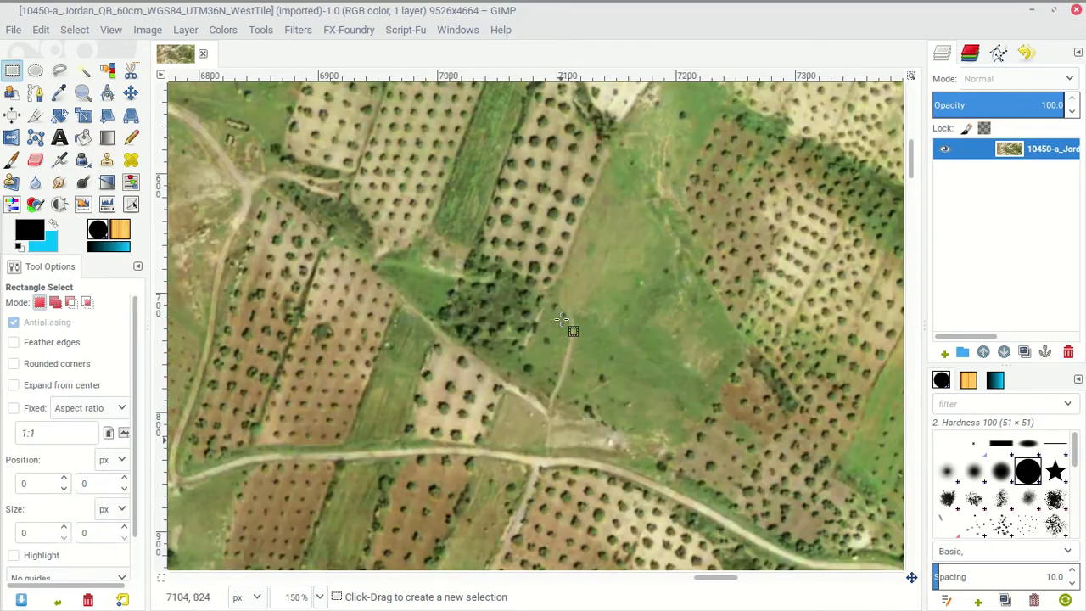
{"action": "scroll", "coordinate": [561, 319], "scroll_direction": "down", "scroll_amount": 3}
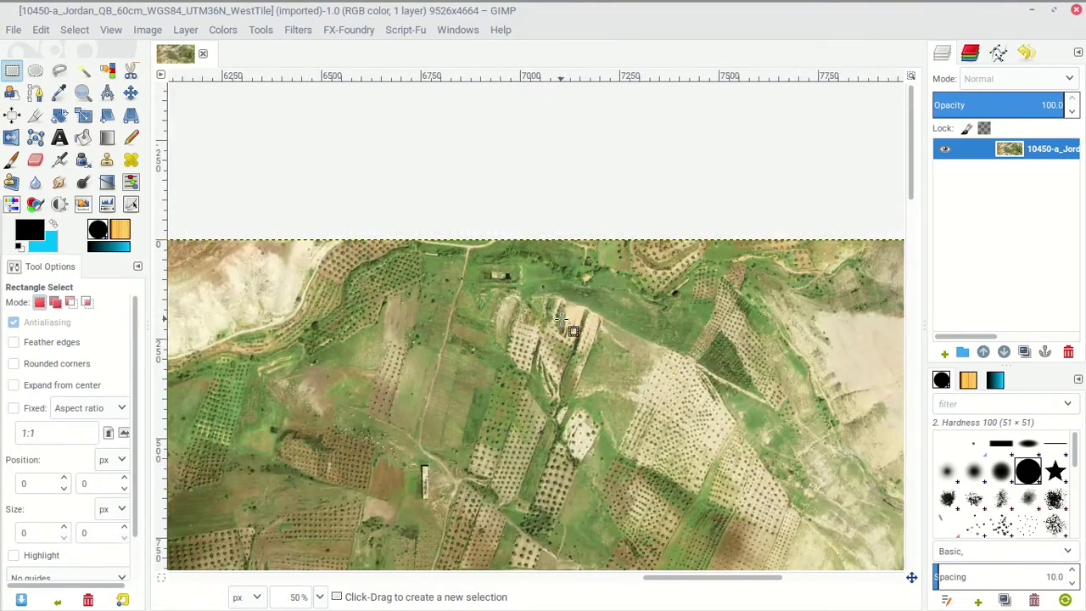
{"action": "scroll", "coordinate": [561, 320], "scroll_direction": "down", "scroll_amount": 6}
{"action": "scroll", "coordinate": [561, 320], "scroll_direction": "down", "scroll_amount": 4}
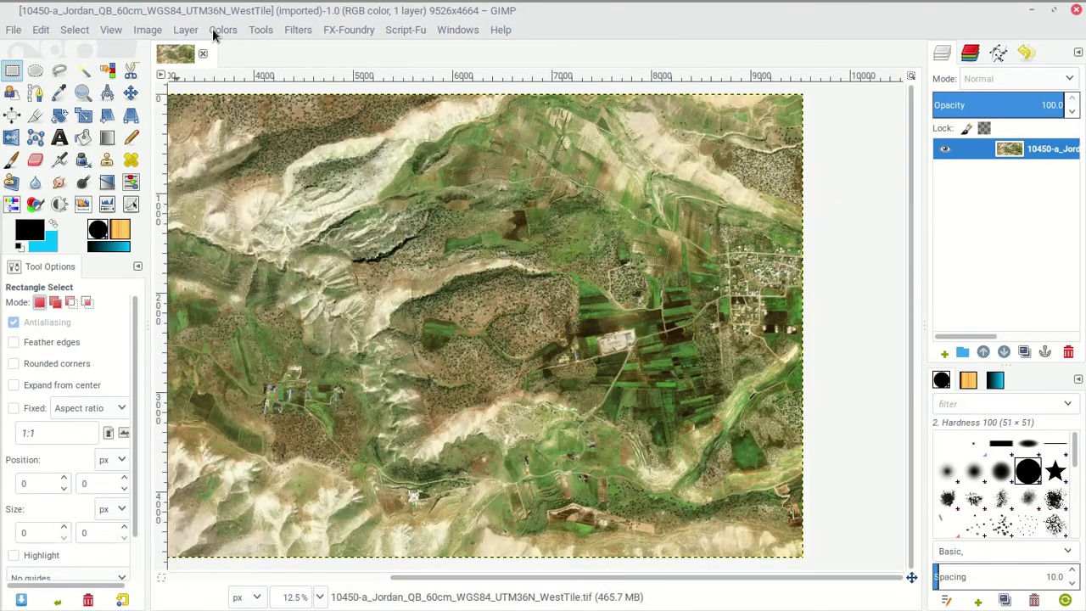
Look over the available color adjustment, tool and filter commands without applying any of them.
{"action": "left_click", "coordinate": [265, 31]}
{"action": "mouse_move", "coordinate": [226, 41]}
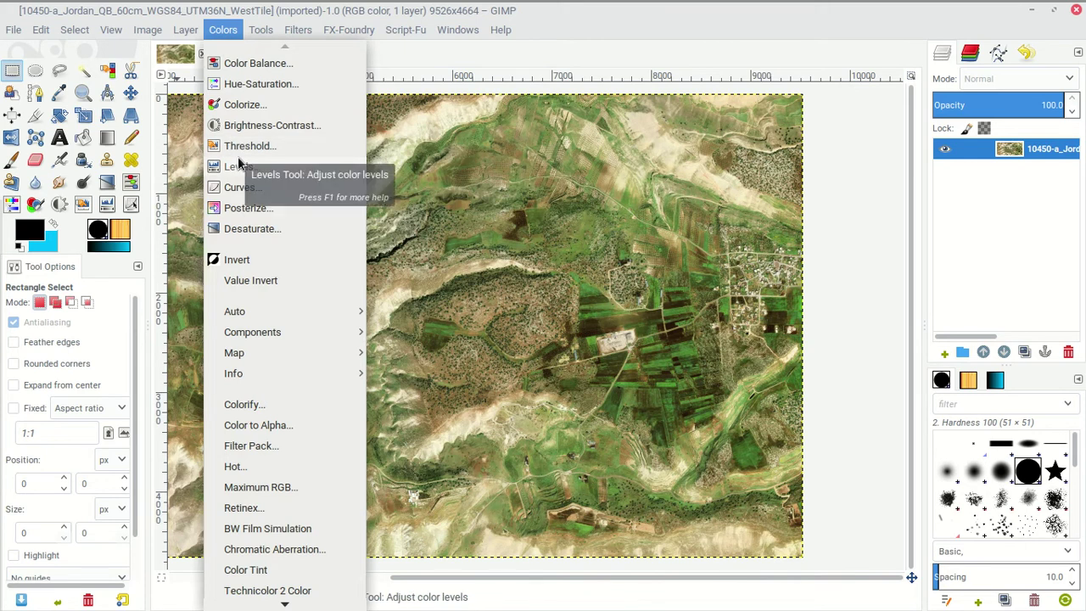
{"action": "mouse_move", "coordinate": [261, 31]}
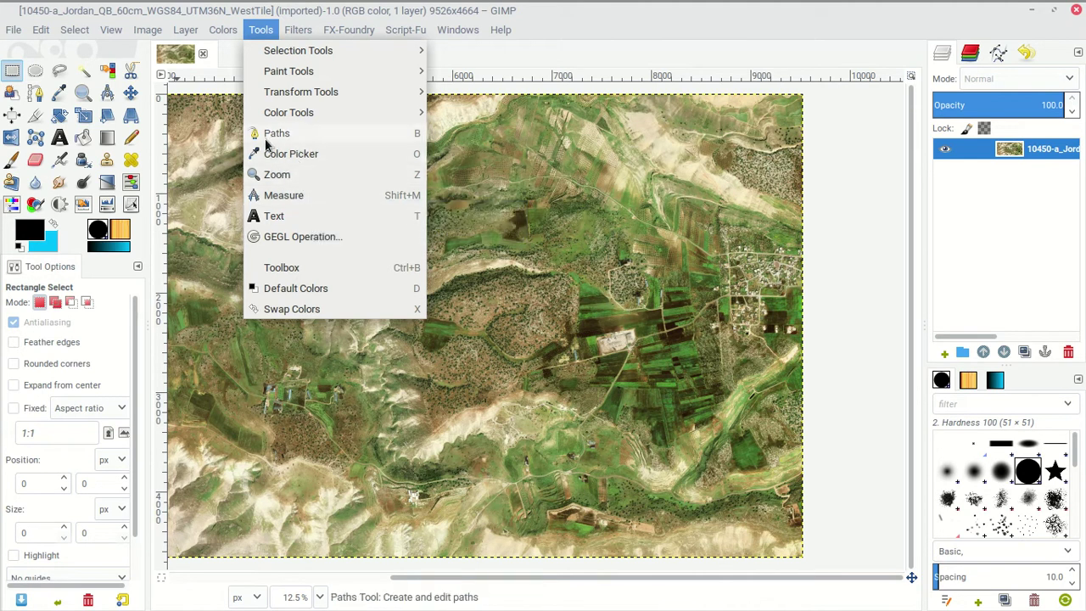
{"action": "mouse_move", "coordinate": [298, 38]}
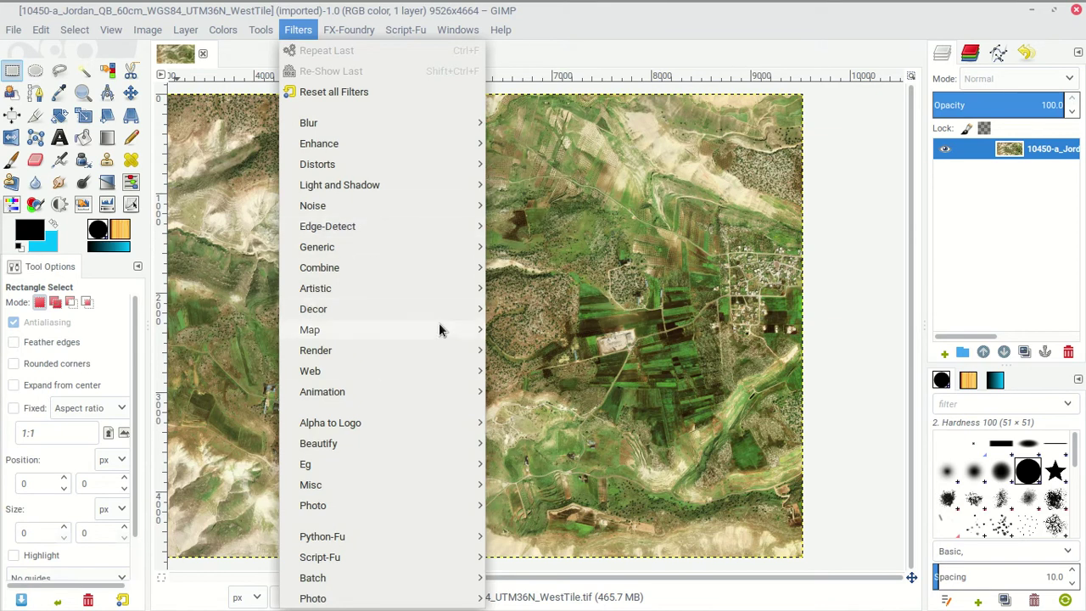
{"action": "left_click", "coordinate": [722, 34]}
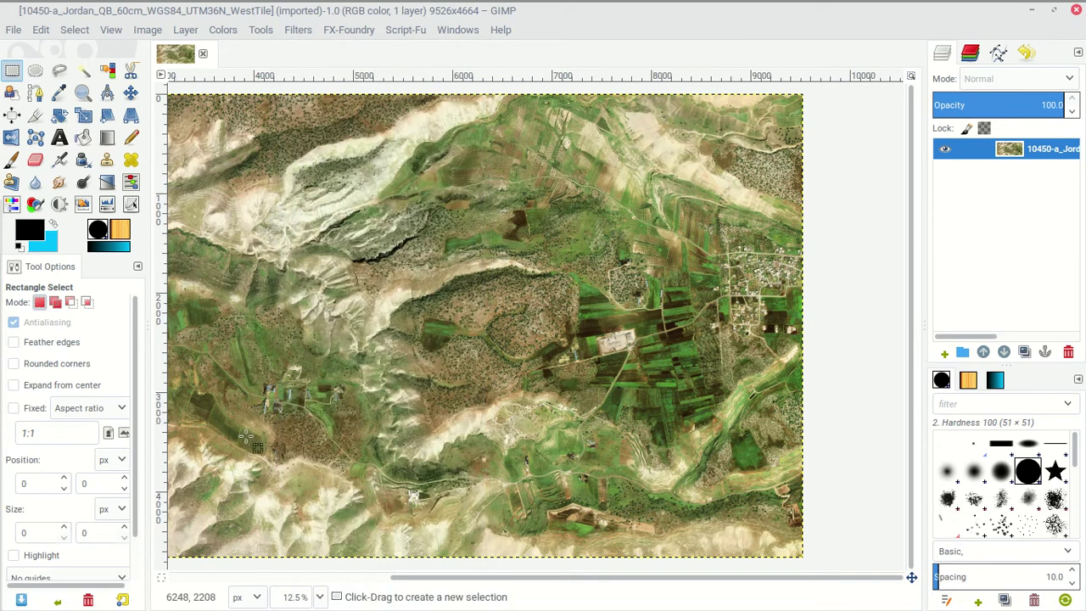
Apply a Levels adjustment to the Value channel with input black point 31, gamma 0.88 and white point 228.
{"action": "left_click_drag", "start_coordinate": [613, 584], "coordinate": [453, 579]}
{"action": "scroll", "coordinate": [612, 354], "scroll_direction": "down", "scroll_amount": 1}
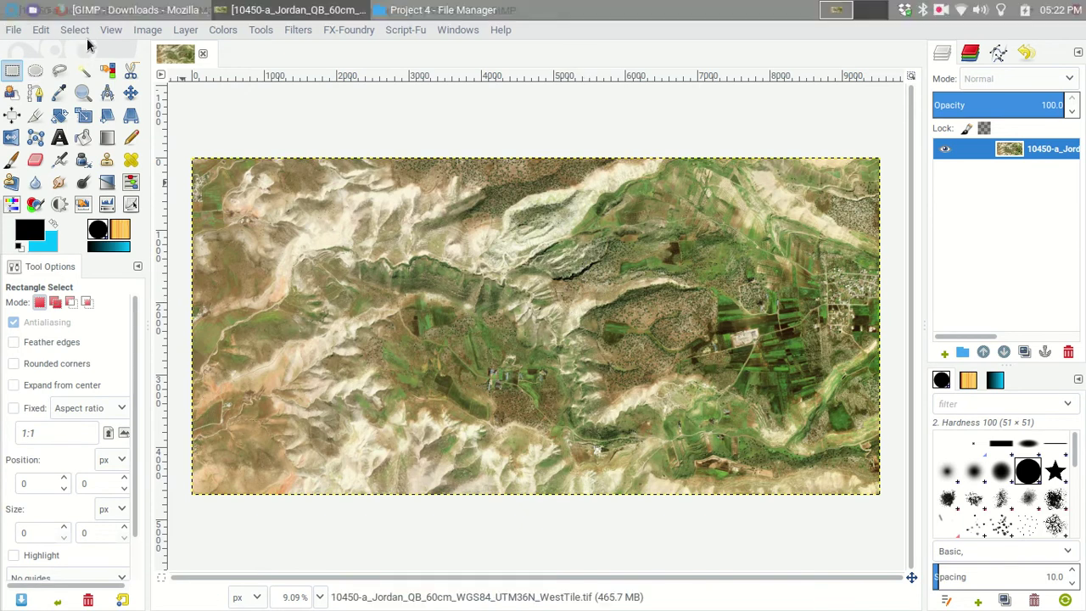
{"action": "left_click", "coordinate": [222, 30]}
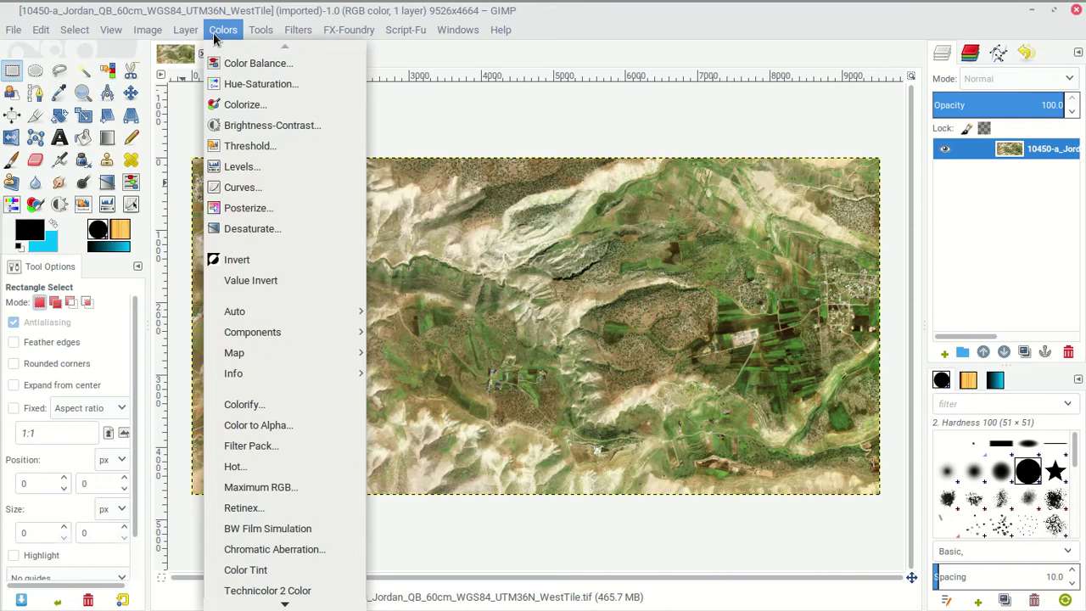
{"action": "left_click", "coordinate": [263, 174]}
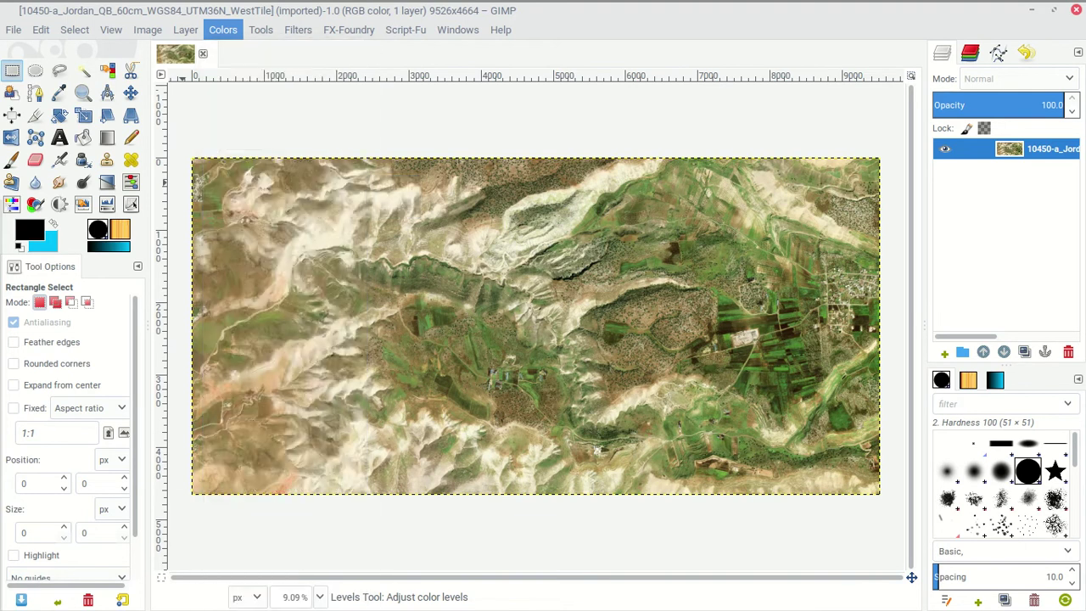
{"action": "left_click_drag", "start_coordinate": [194, 102], "coordinate": [180, 119]}
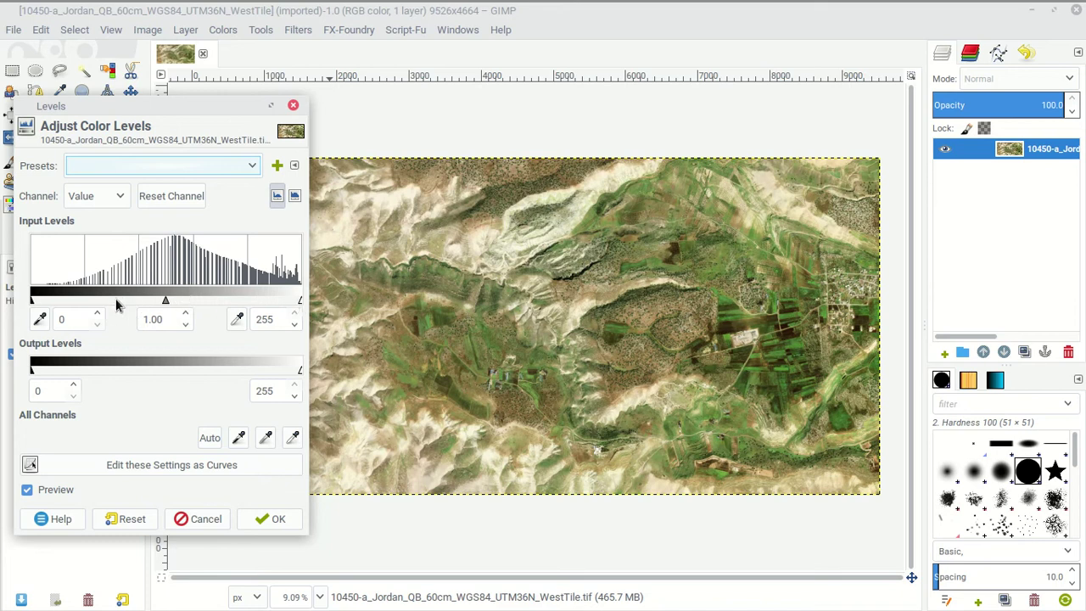
{"action": "left_click_drag", "start_coordinate": [32, 299], "coordinate": [67, 301]}
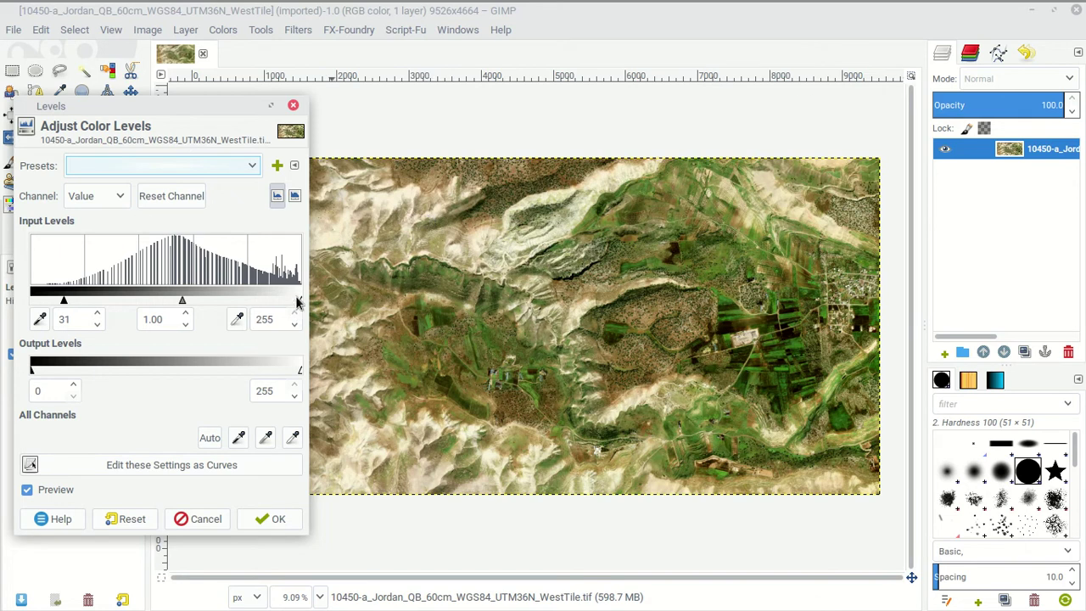
{"action": "left_click_drag", "start_coordinate": [298, 300], "coordinate": [274, 297]}
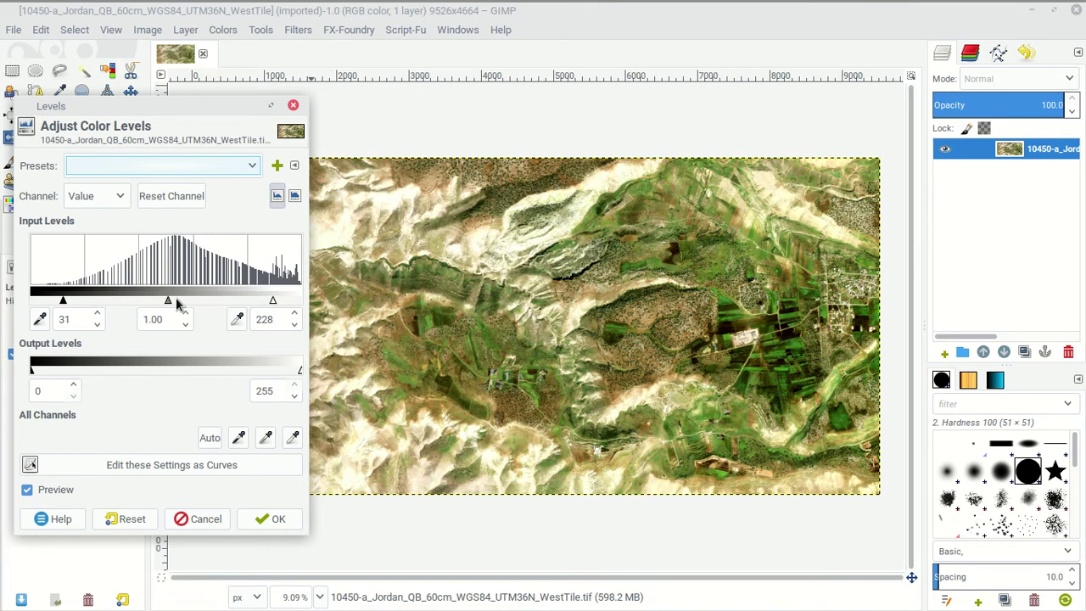
{"action": "left_click_drag", "start_coordinate": [171, 298], "coordinate": [172, 298]}
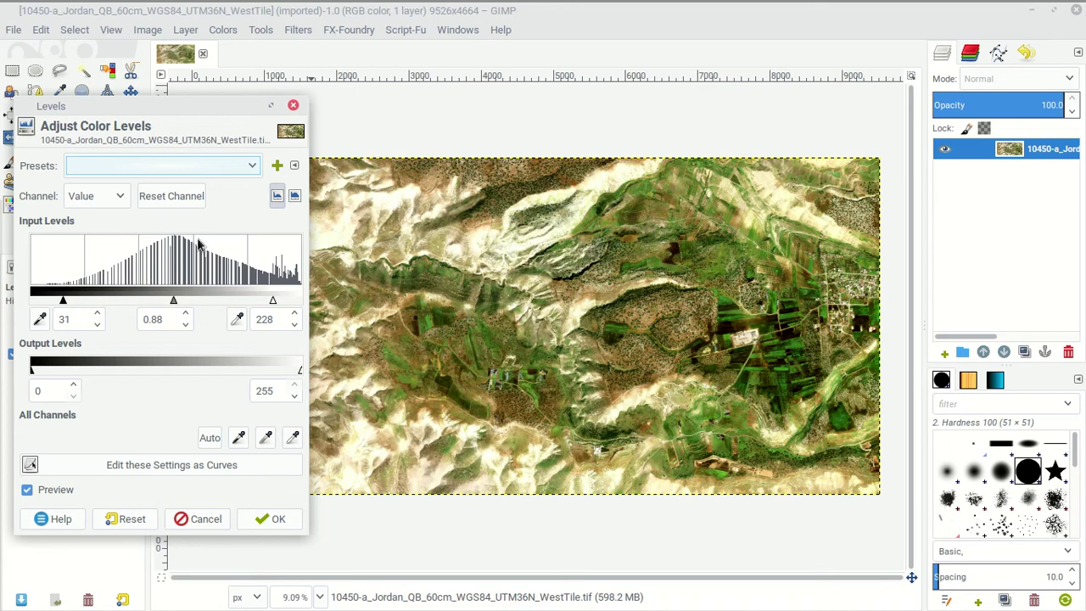
{"action": "left_click", "coordinate": [270, 518]}
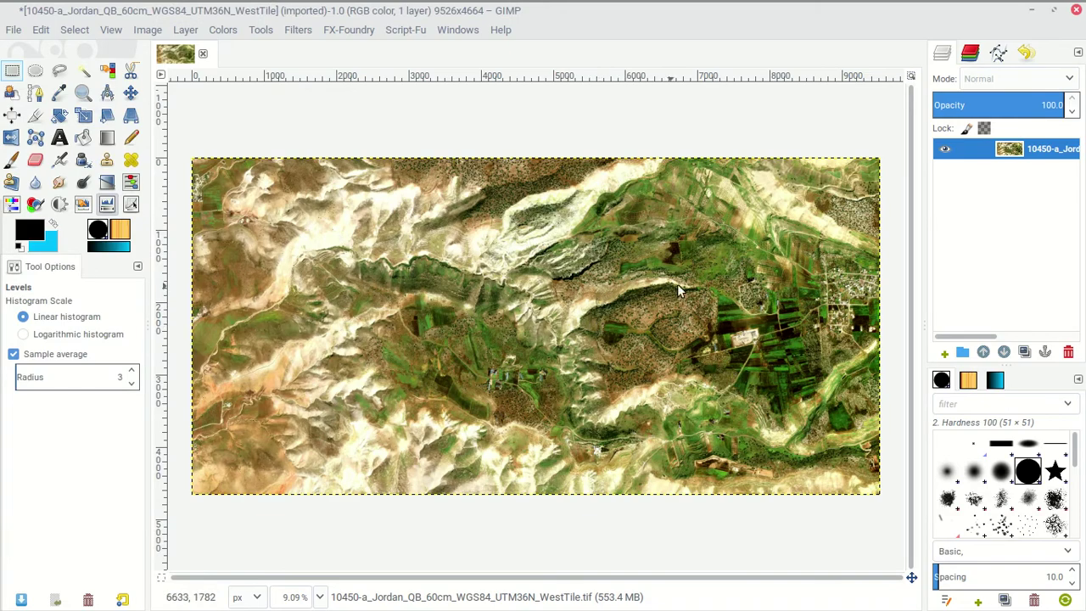
Inspect the Levels-adjusted image up close across the wooded hillside, the pale ridge, the green fields and the orchards by the road.
{"action": "scroll", "coordinate": [656, 291], "scroll_direction": "up", "scroll_amount": 5}
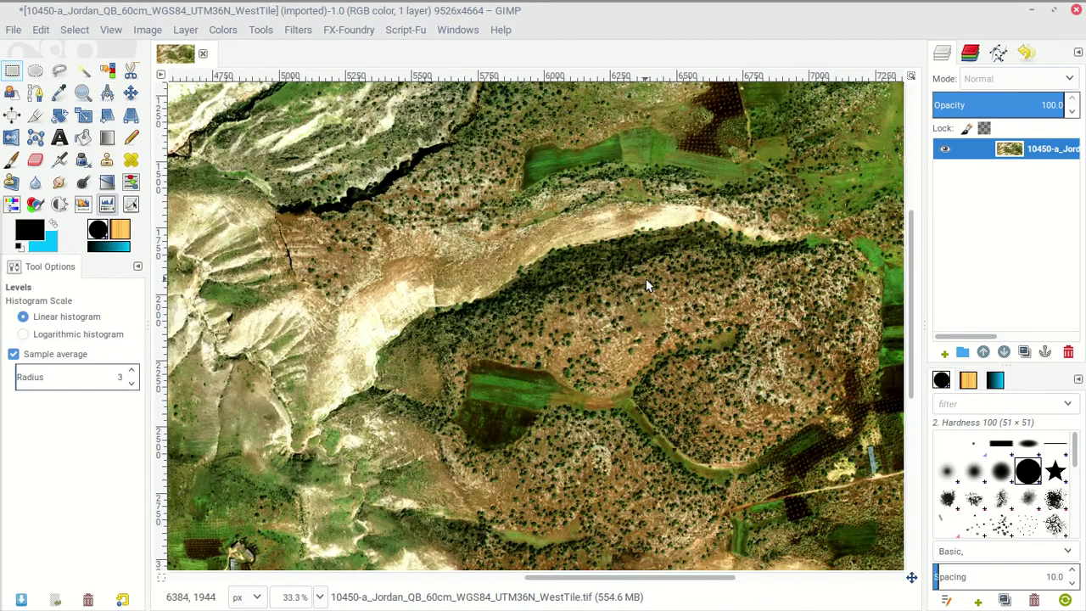
{"action": "scroll", "coordinate": [647, 288], "scroll_direction": "up", "scroll_amount": 3}
{"action": "scroll", "coordinate": [648, 295], "scroll_direction": "down", "scroll_amount": 1}
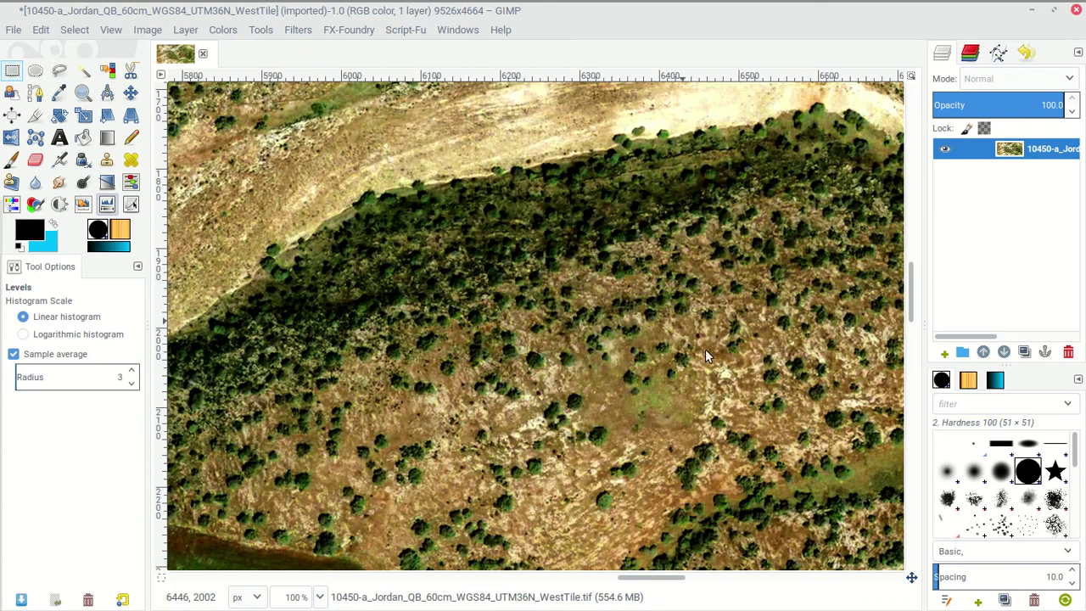
{"action": "scroll", "coordinate": [638, 326], "scroll_direction": "up", "scroll_amount": 3}
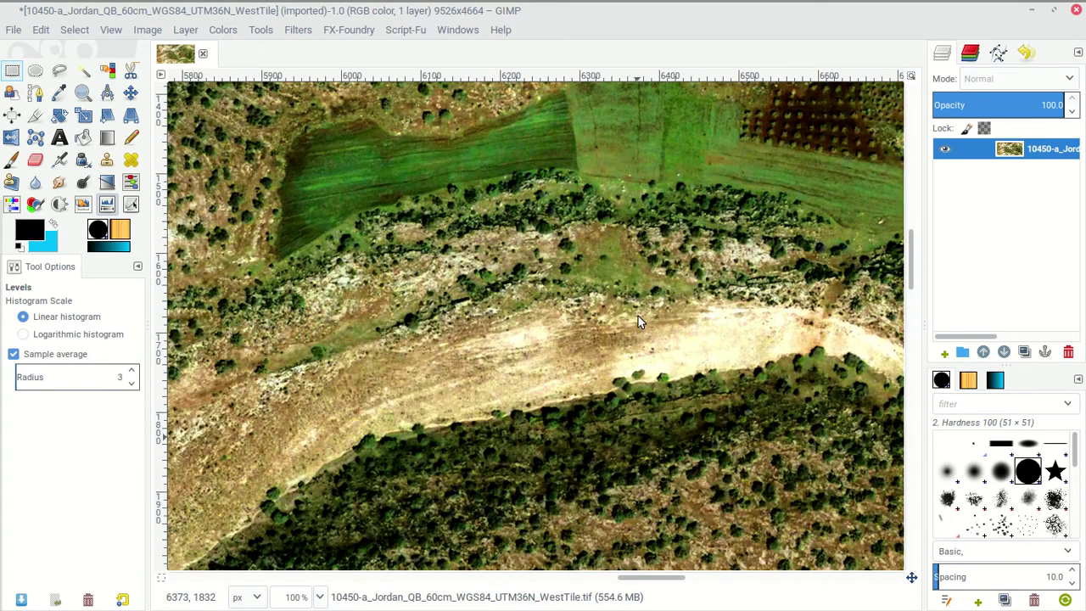
{"action": "scroll", "coordinate": [611, 339], "scroll_direction": "up", "scroll_amount": 3}
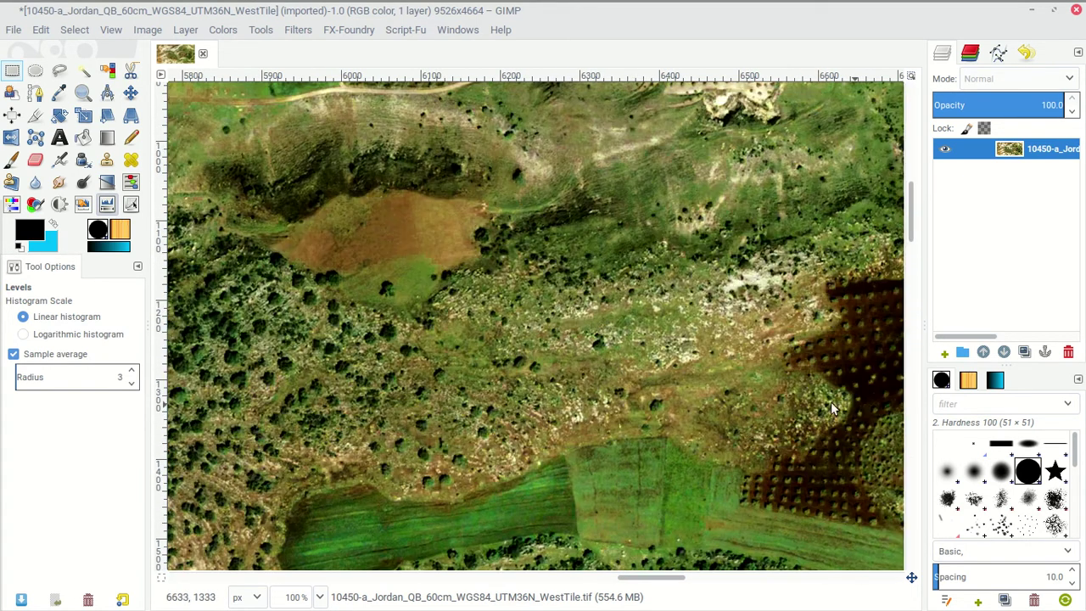
{"action": "scroll", "coordinate": [647, 267], "scroll_direction": "up", "scroll_amount": 7}
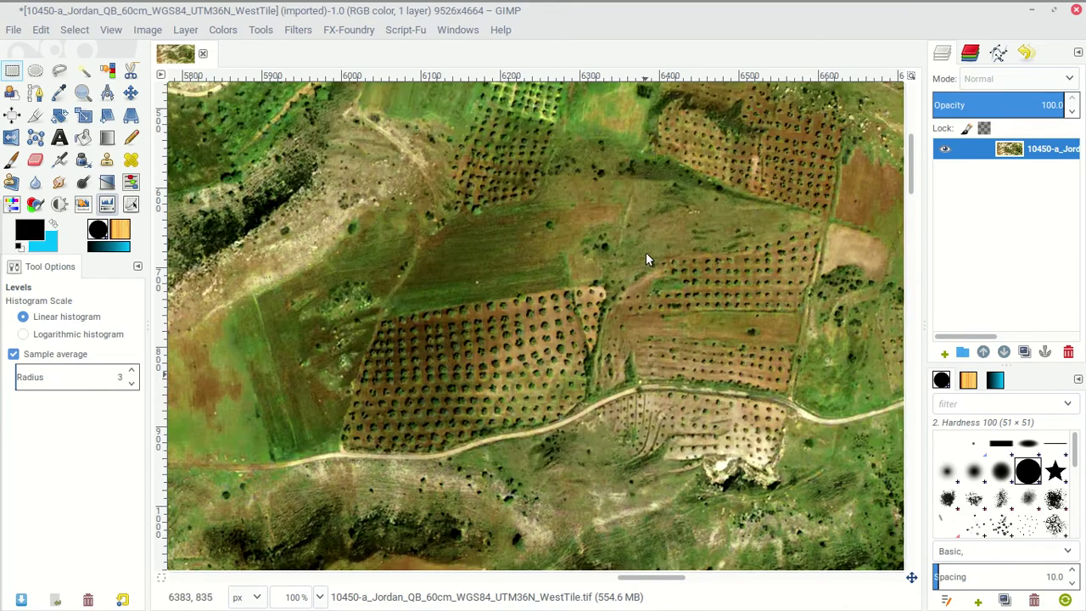
{"action": "scroll", "coordinate": [649, 263], "scroll_direction": "down", "scroll_amount": 3}
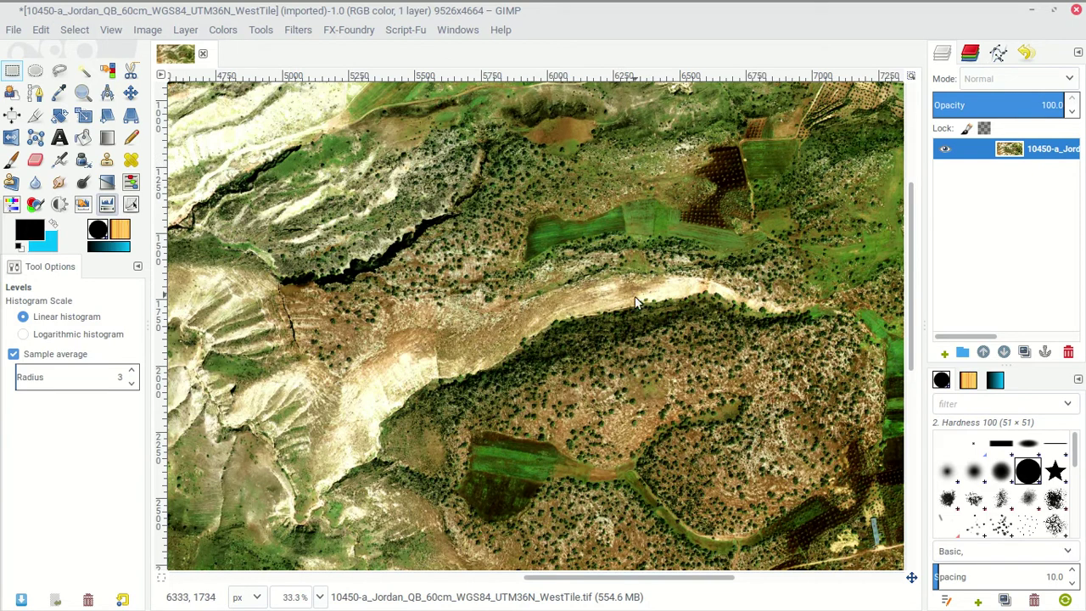
Compare the image with and without the Levels adjustment by repeatedly undoing and redoing it, finishing with it undone.
{"action": "key", "text": "ctrl+z"}
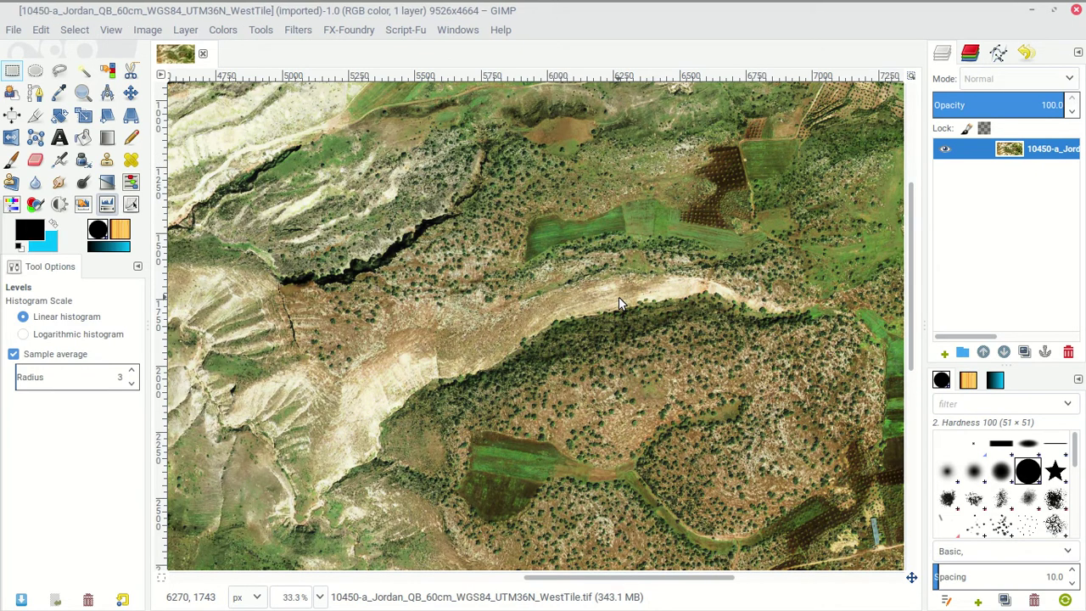
{"action": "left_click", "coordinate": [44, 32]}
{"action": "left_click", "coordinate": [46, 33]}
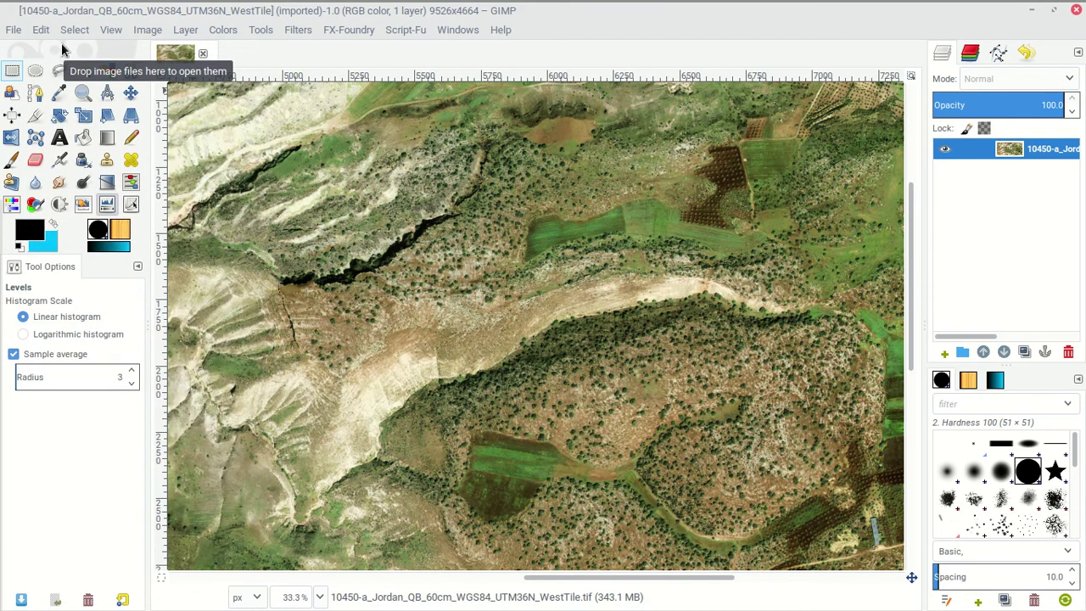
{"action": "key", "text": "ctrl+y"}
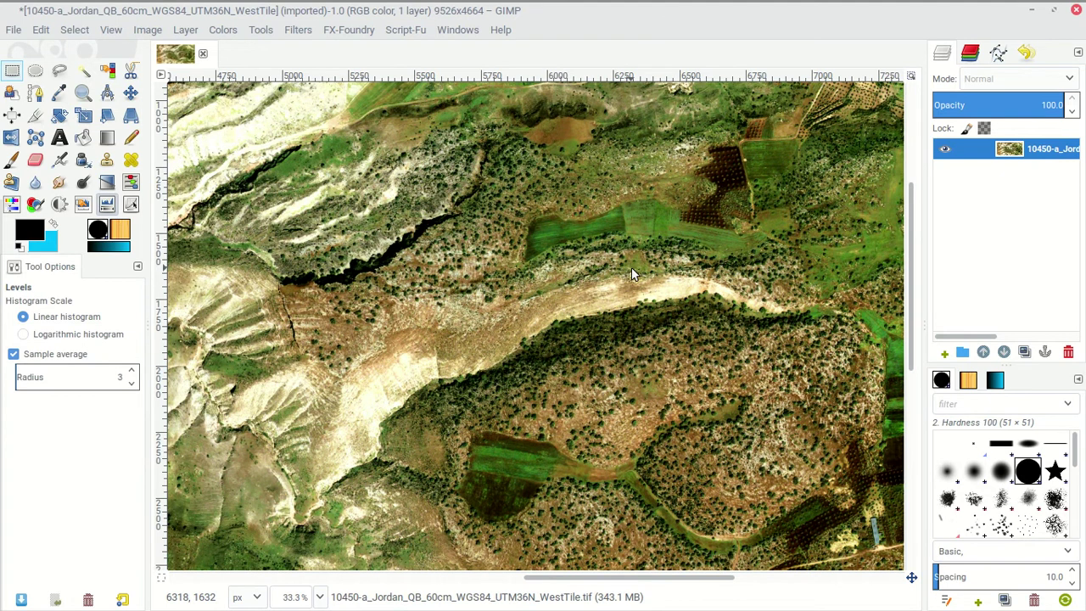
{"action": "key", "text": "ctrl+z"}
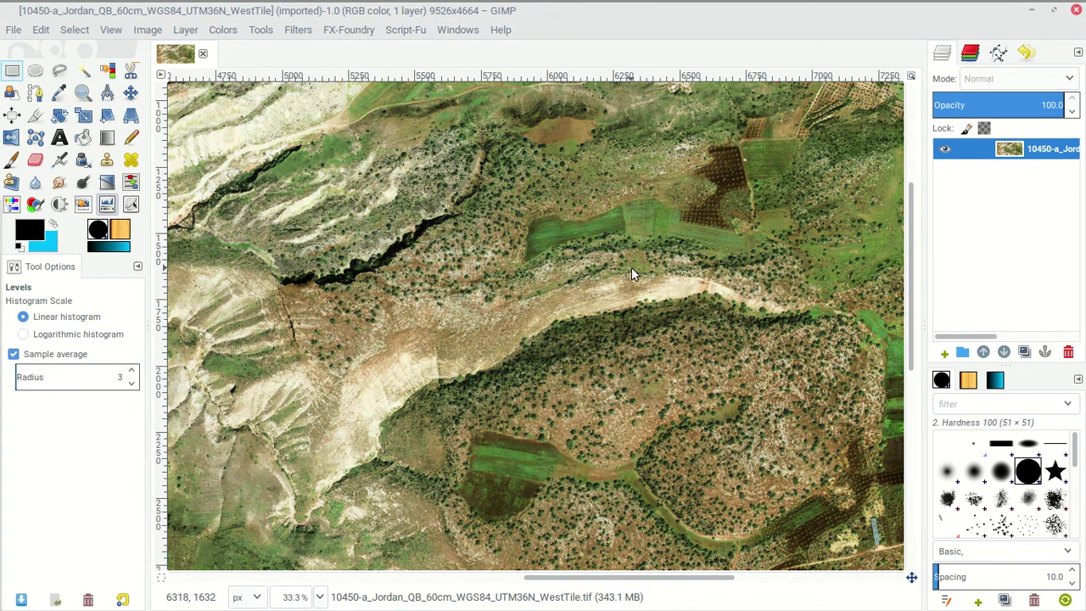
{"action": "key", "text": "ctrl+y"}
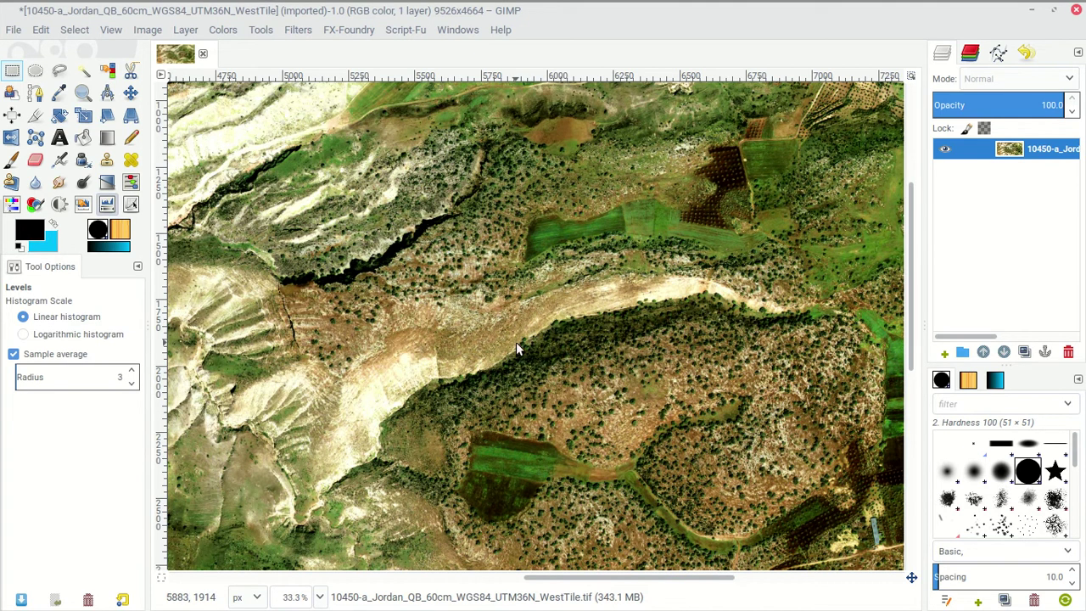
{"action": "key", "text": "ctrl+z"}
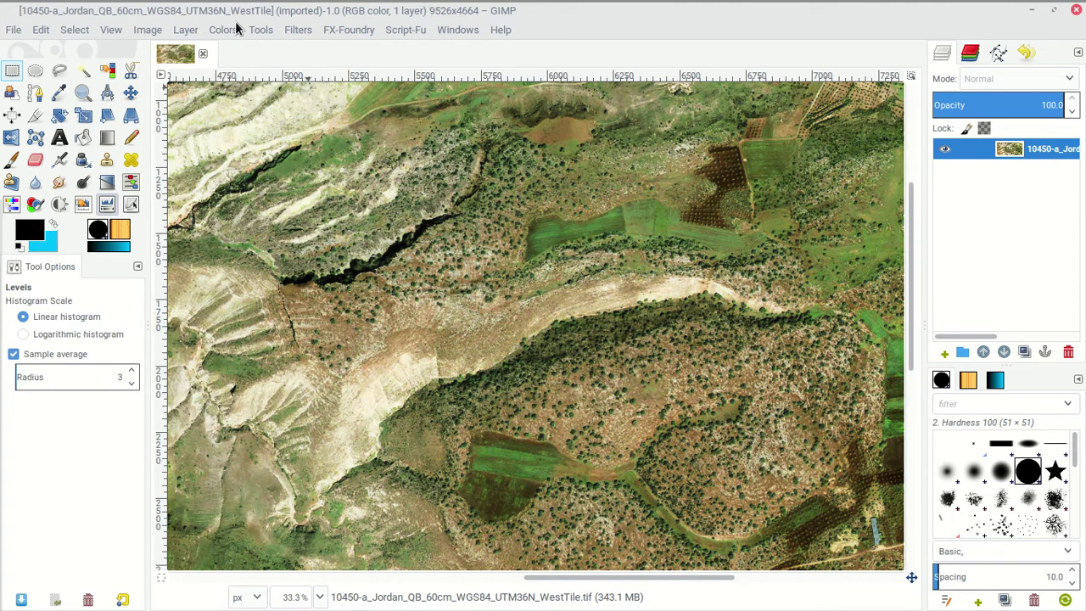
Start a Levels adjustment on the Value channel with an input black point of 59.
{"action": "left_click", "coordinate": [238, 29]}
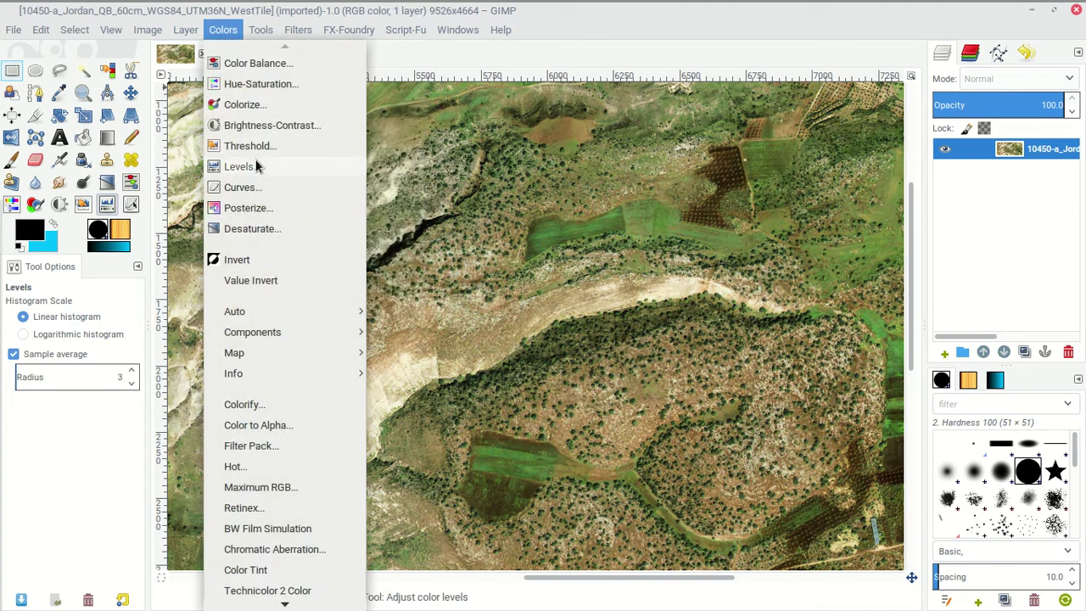
{"action": "left_click", "coordinate": [257, 166]}
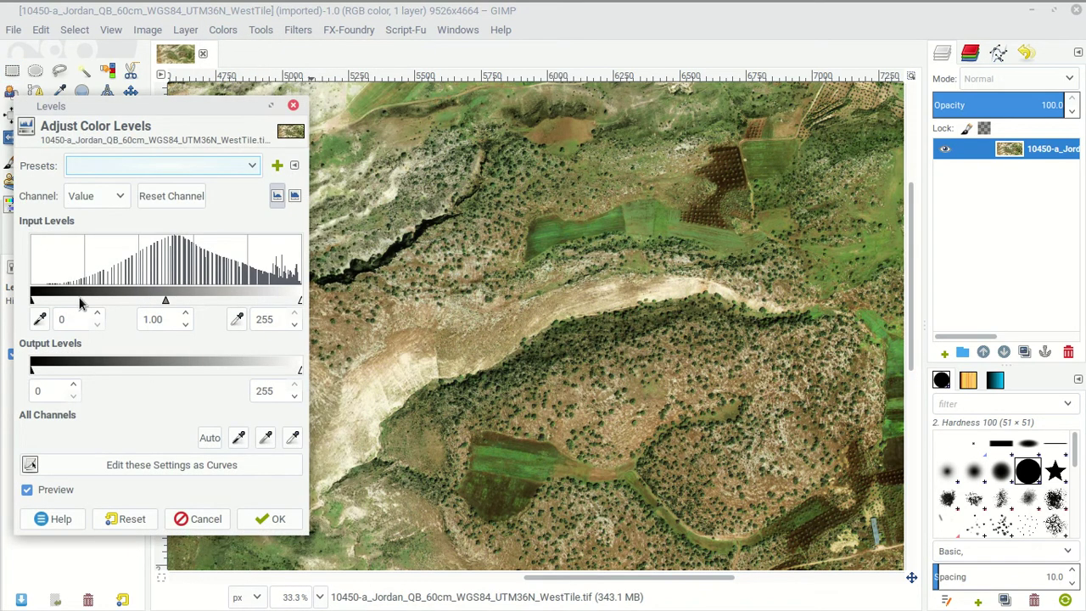
{"action": "left_click_drag", "start_coordinate": [32, 302], "coordinate": [96, 301]}
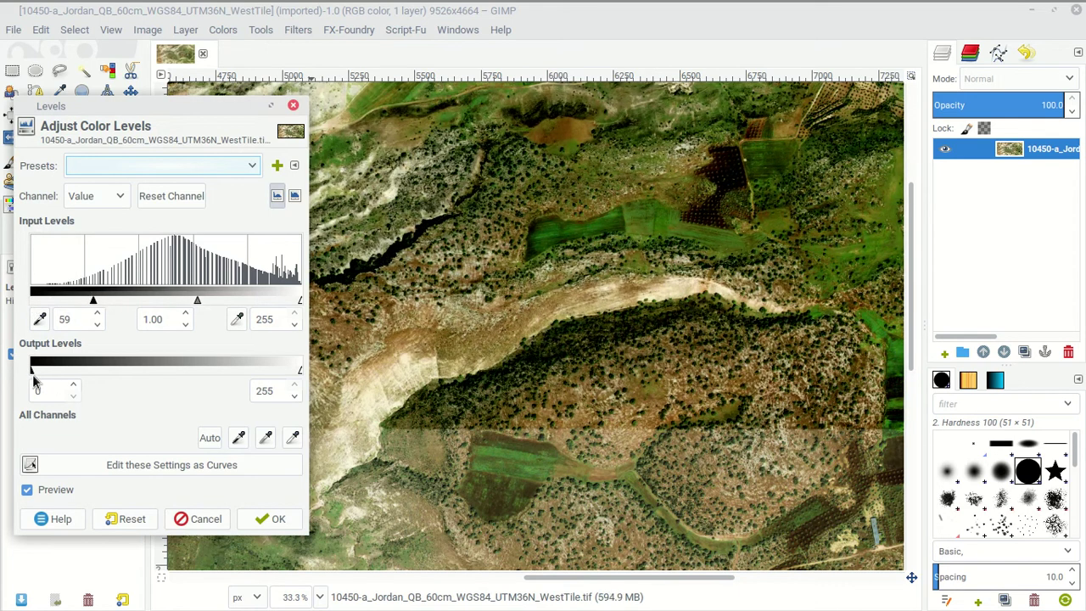
Try an output white point of 212 and an output black point of 43, restoring each to its full-range limit.
{"action": "left_click_drag", "start_coordinate": [299, 371], "coordinate": [261, 371]}
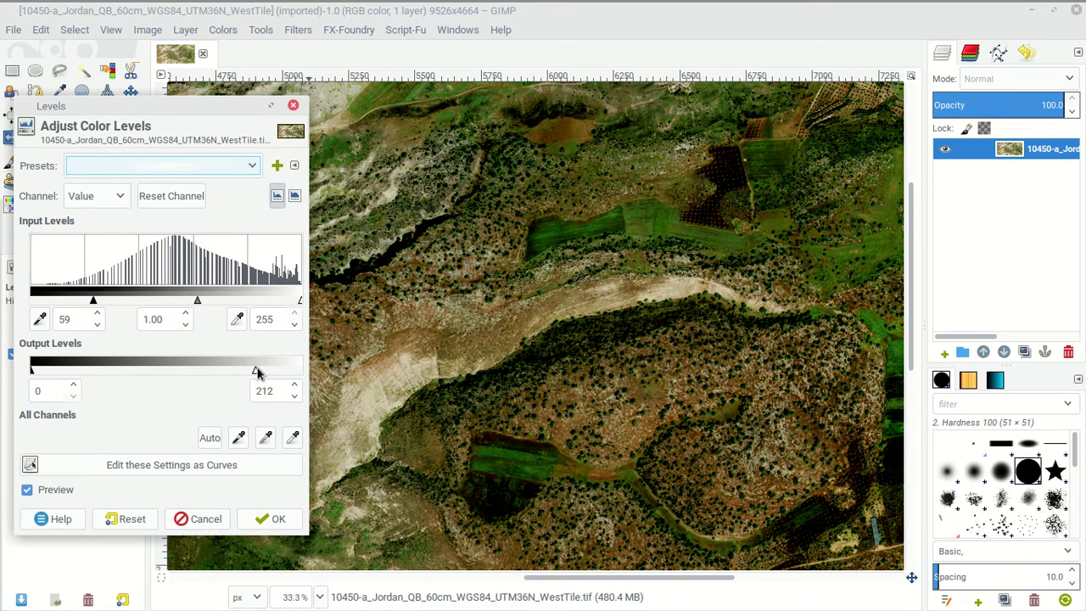
{"action": "left_click_drag", "start_coordinate": [256, 372], "coordinate": [298, 370]}
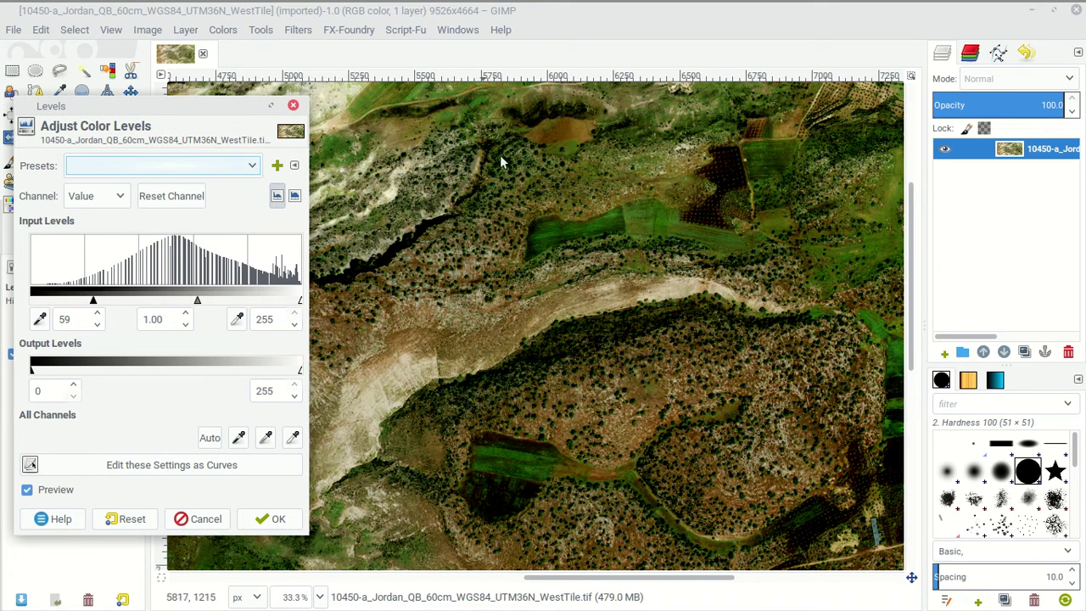
{"action": "left_click_drag", "start_coordinate": [32, 372], "coordinate": [76, 372]}
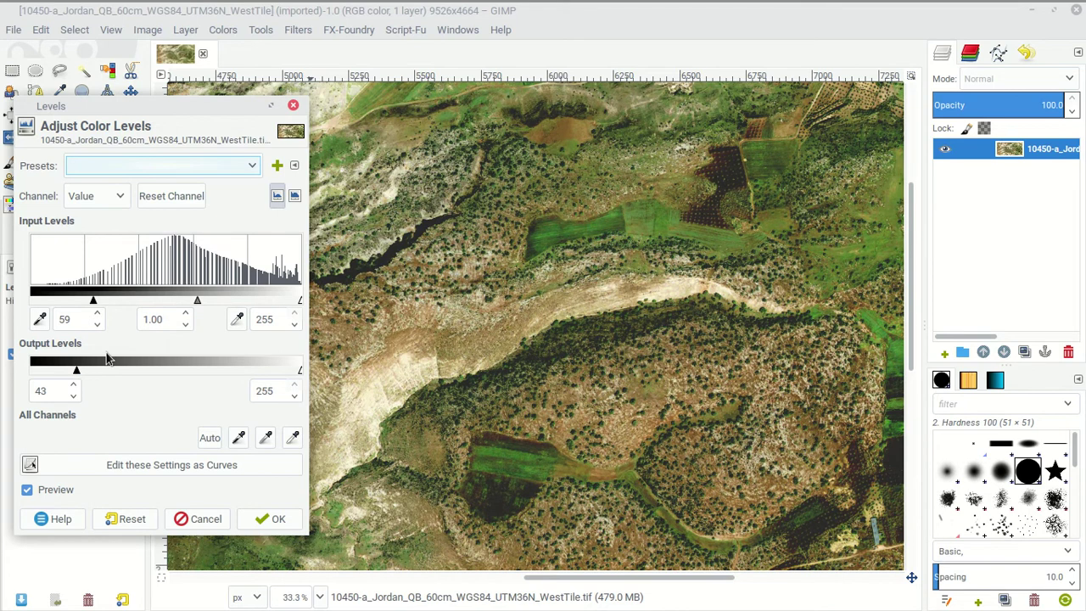
{"action": "left_click_drag", "start_coordinate": [75, 372], "coordinate": [34, 365]}
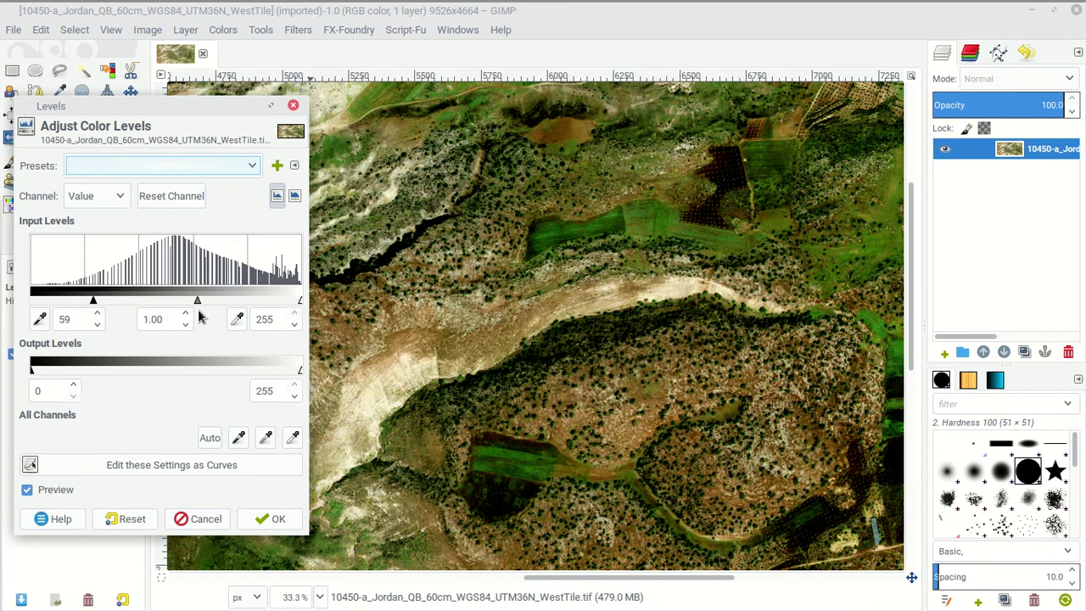
Try input gamma values of 1.98 and 1.22 together with input black points of 97 and 0.
{"action": "left_click_drag", "start_coordinate": [197, 304], "coordinate": [166, 305]}
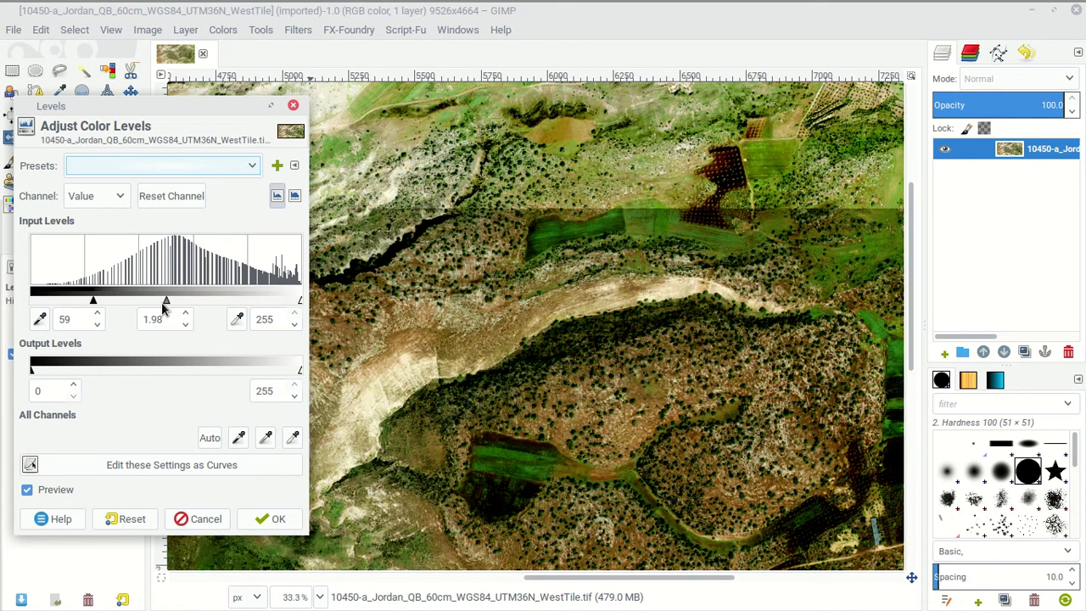
{"action": "left_click_drag", "start_coordinate": [167, 307], "coordinate": [242, 305]}
{"action": "left_click_drag", "start_coordinate": [93, 303], "coordinate": [133, 301]}
{"action": "left_click_drag", "start_coordinate": [254, 302], "coordinate": [206, 300]}
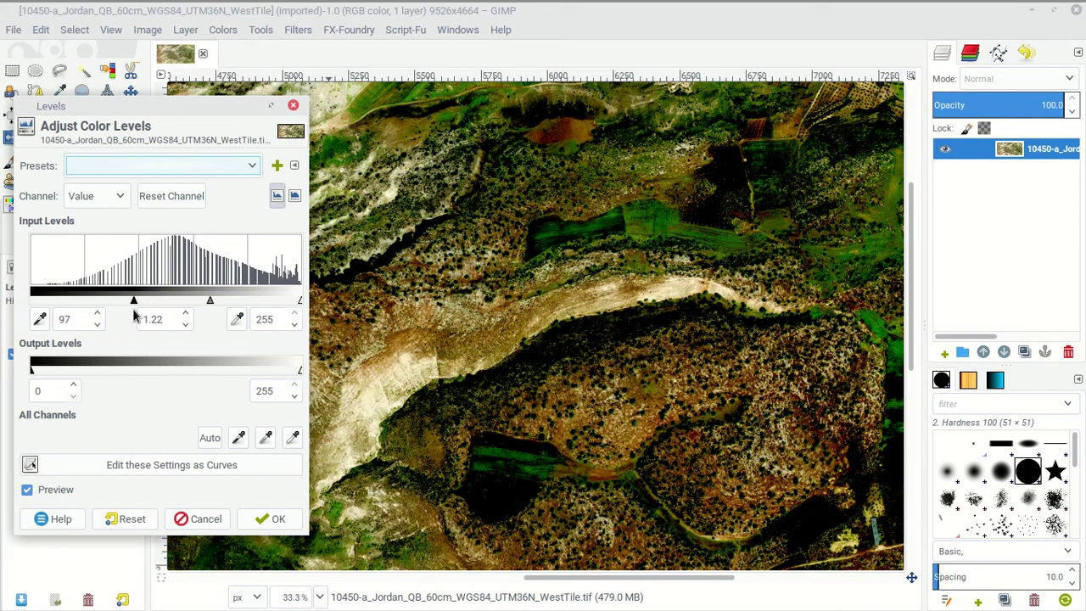
{"action": "left_click_drag", "start_coordinate": [132, 303], "coordinate": [32, 303]}
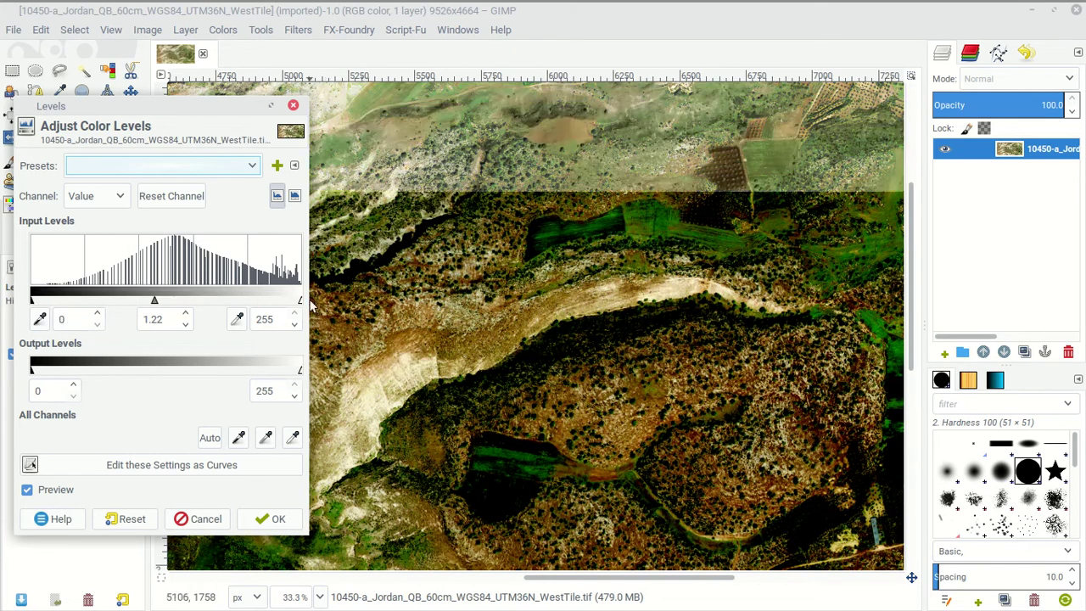
Try an input white point of 173 with input gamma values of 0.24 and 0.58.
{"action": "left_click_drag", "start_coordinate": [299, 302], "coordinate": [217, 298]}
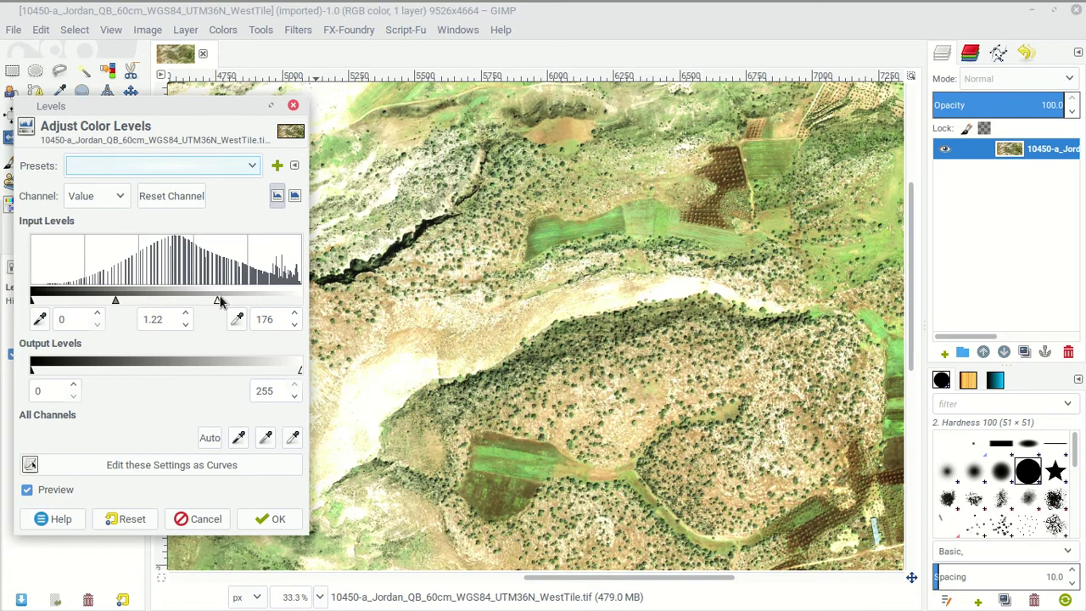
{"action": "mouse_move", "coordinate": [218, 301]}
{"action": "left_mouse_down"}
{"action": "mouse_move", "coordinate": [266, 301]}
{"action": "mouse_move", "coordinate": [214, 301]}
{"action": "left_mouse_up"}
{"action": "left_click_drag", "start_coordinate": [115, 301], "coordinate": [162, 302]}
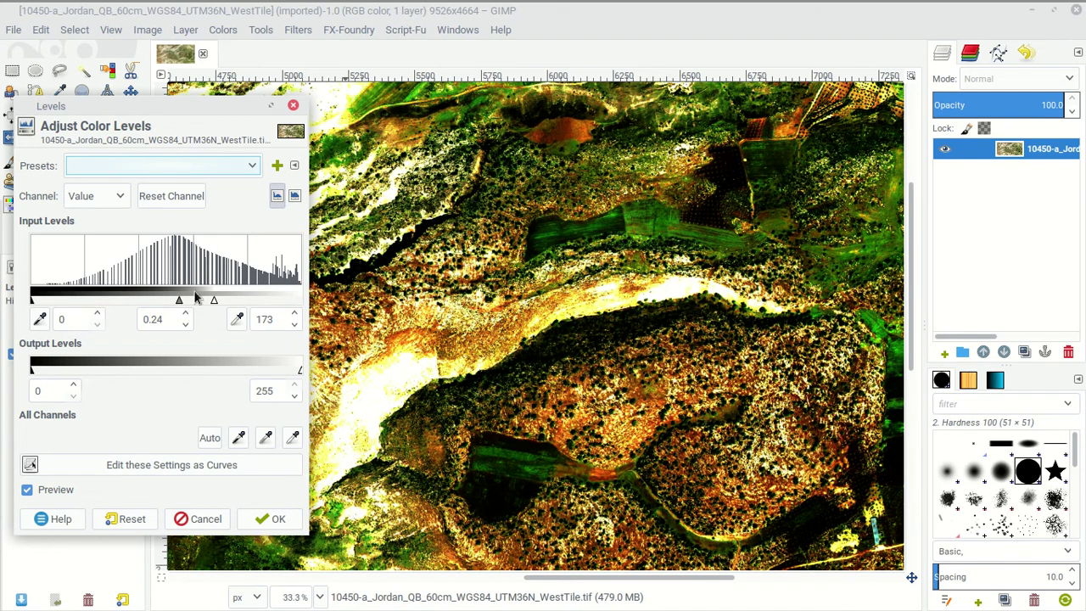
{"action": "left_click_drag", "start_coordinate": [179, 303], "coordinate": [144, 302]}
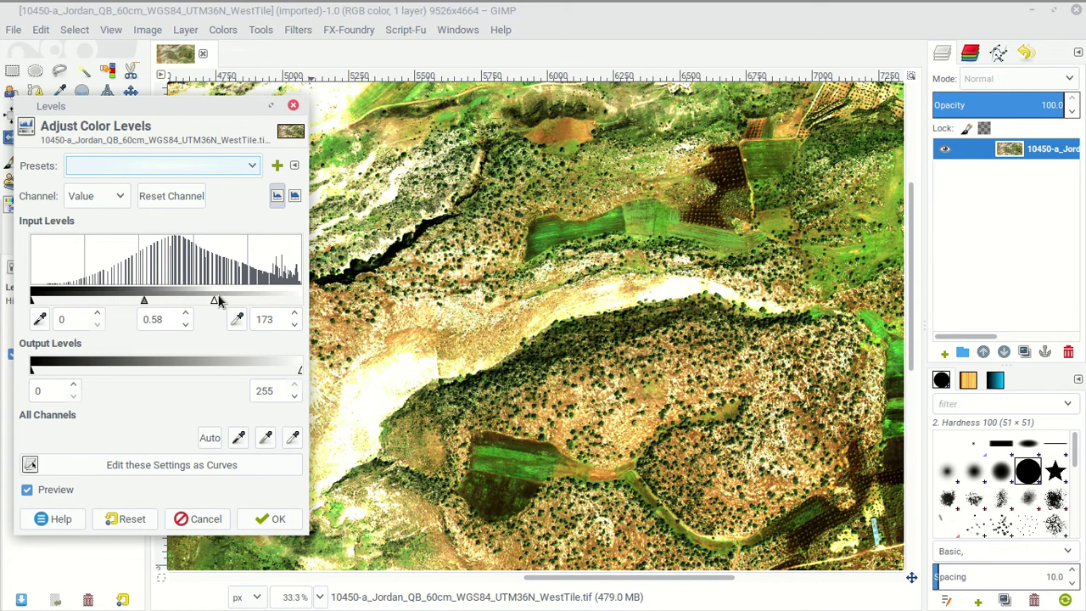
Apply the Levels adjustment with input black point 40, gamma 0.90 and white point 230.
{"action": "mouse_move", "coordinate": [218, 302]}
{"action": "left_mouse_down"}
{"action": "mouse_move", "coordinate": [297, 302]}
{"action": "mouse_move", "coordinate": [274, 302]}
{"action": "left_mouse_up"}
{"action": "left_click_drag", "start_coordinate": [48, 299], "coordinate": [73, 298]}
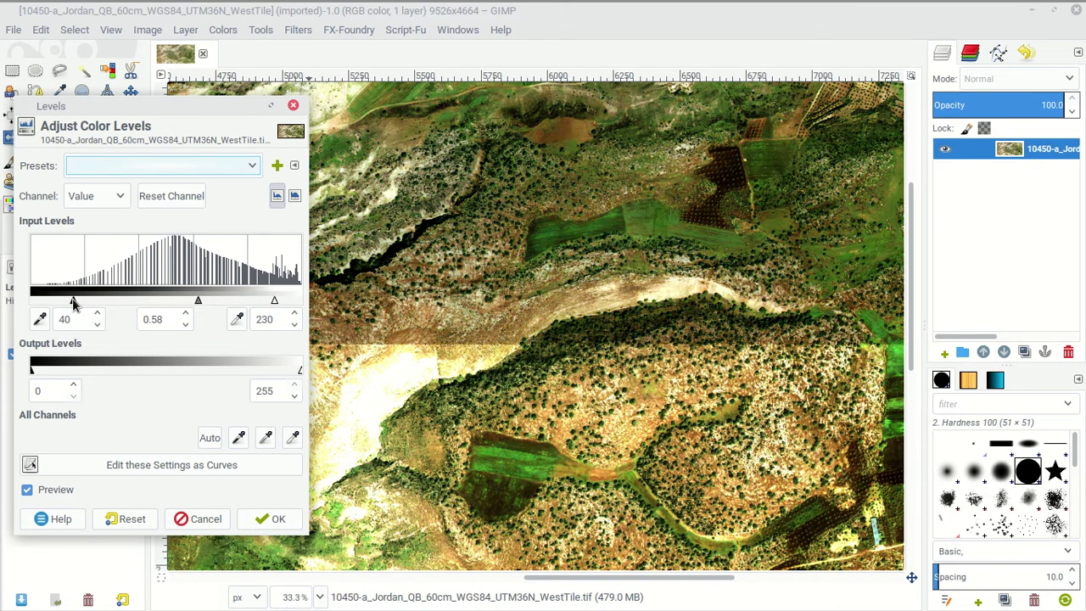
{"action": "left_click_drag", "start_coordinate": [199, 304], "coordinate": [179, 305]}
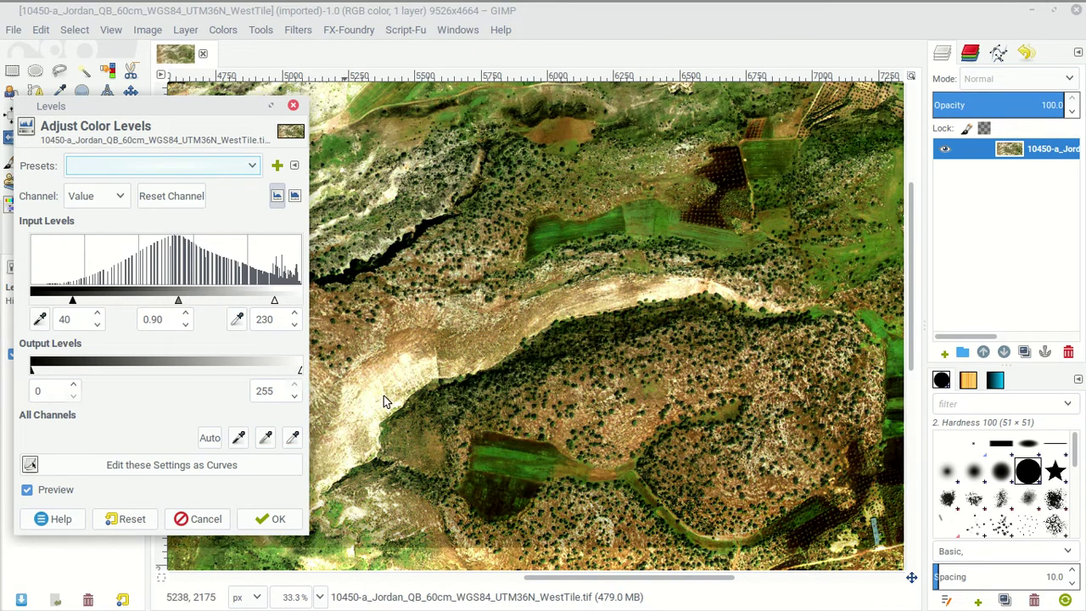
{"action": "left_click", "coordinate": [271, 518]}
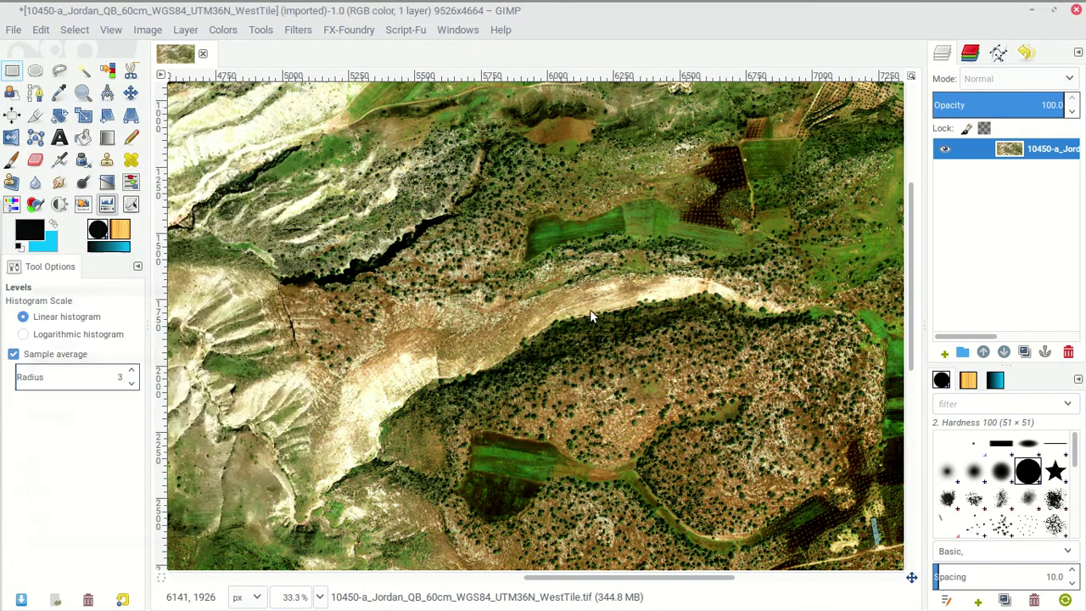
Compare the image with and without this Levels adjustment by undoing and redoing it, leaving it undone.
{"action": "key", "text": "ctrl+z"}
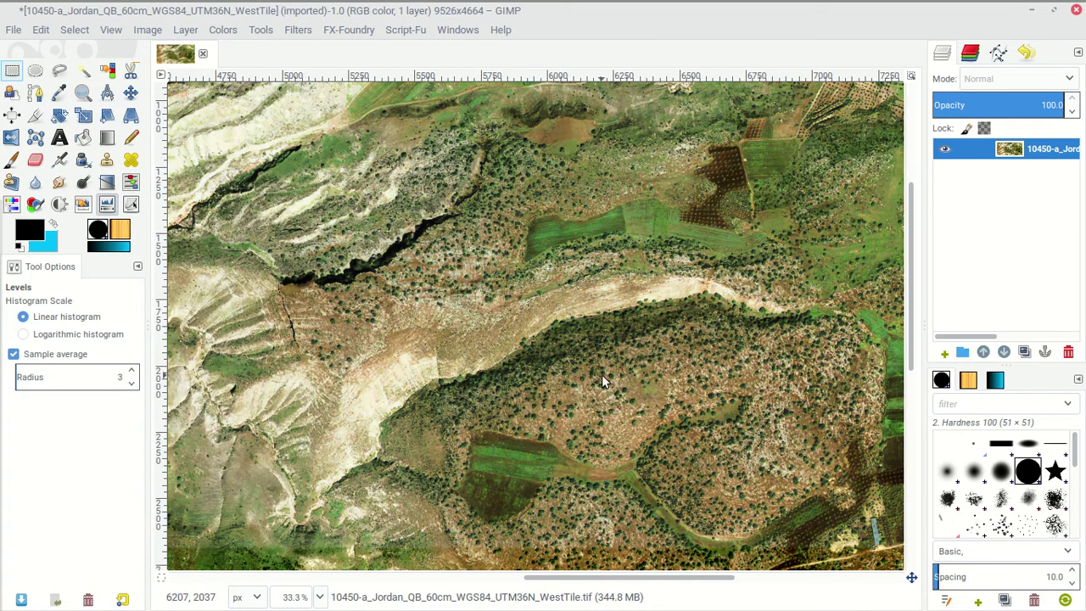
{"action": "key", "text": "ctrl+y"}
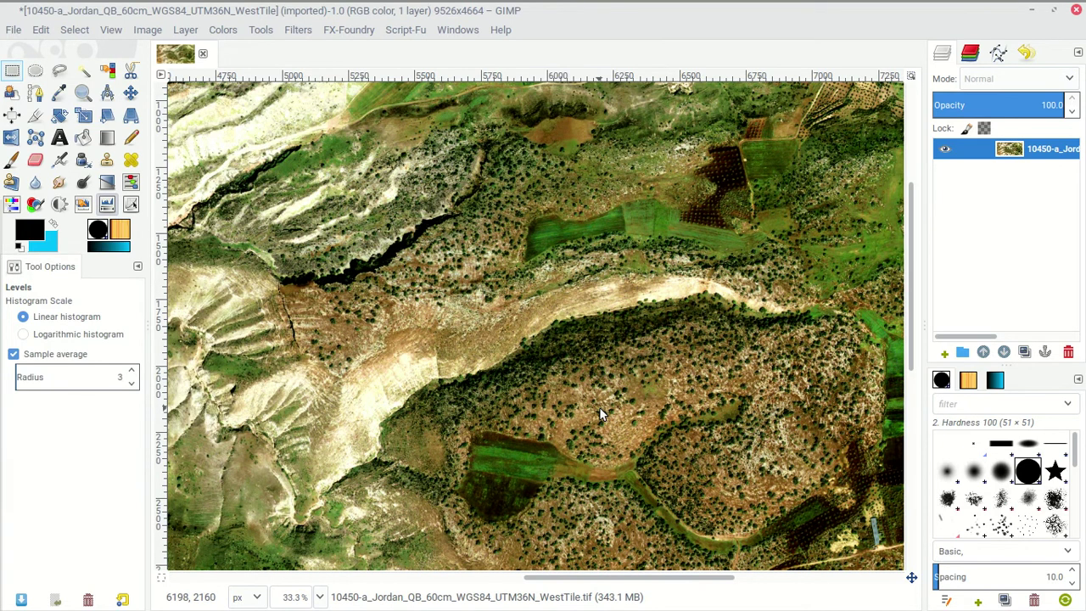
{"action": "key", "text": "ctrl+z"}
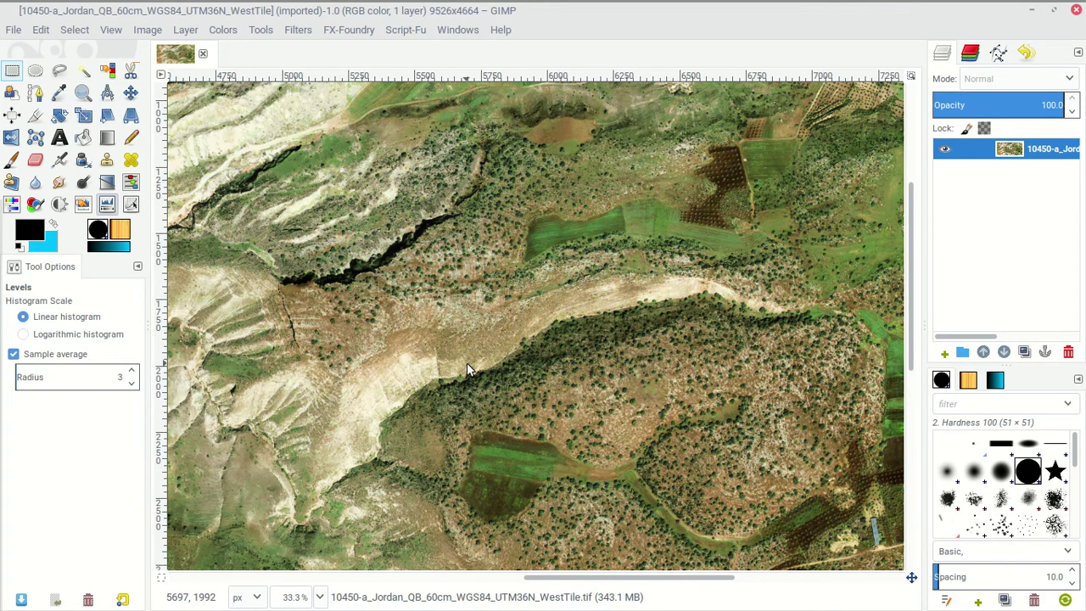
Open the Curves adjustment for the image and move its dialog clear of the tool options.
{"action": "left_click", "coordinate": [225, 29]}
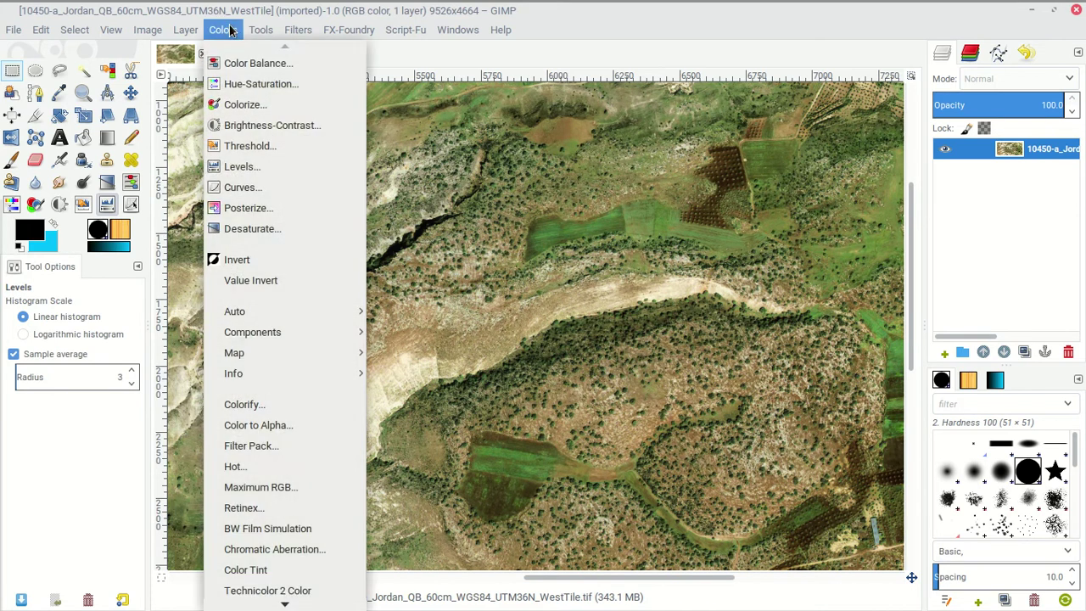
{"action": "left_click", "coordinate": [257, 187]}
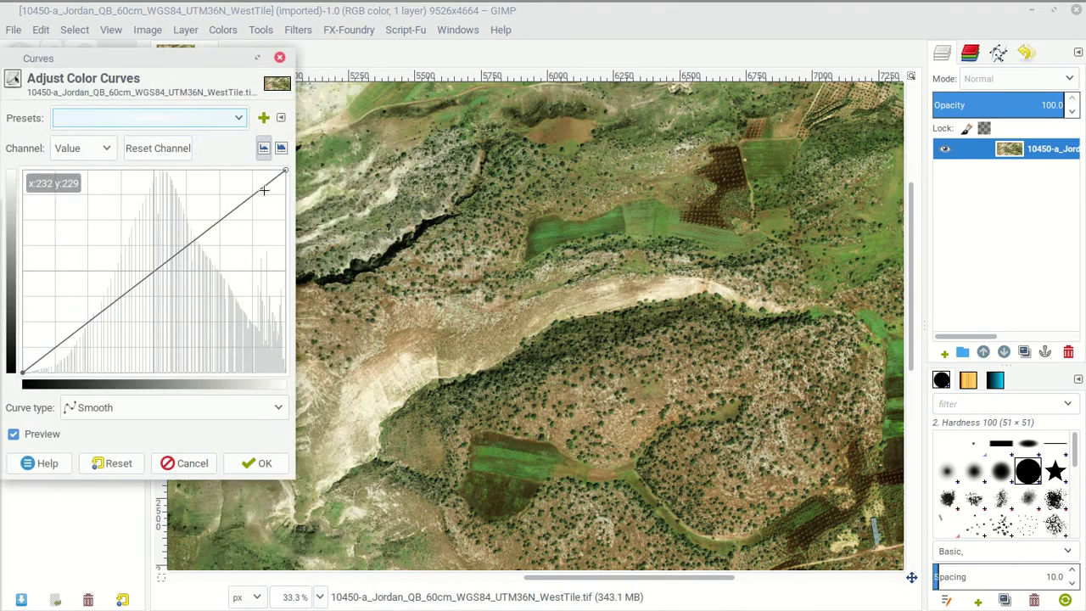
{"action": "left_click_drag", "start_coordinate": [195, 52], "coordinate": [490, 97]}
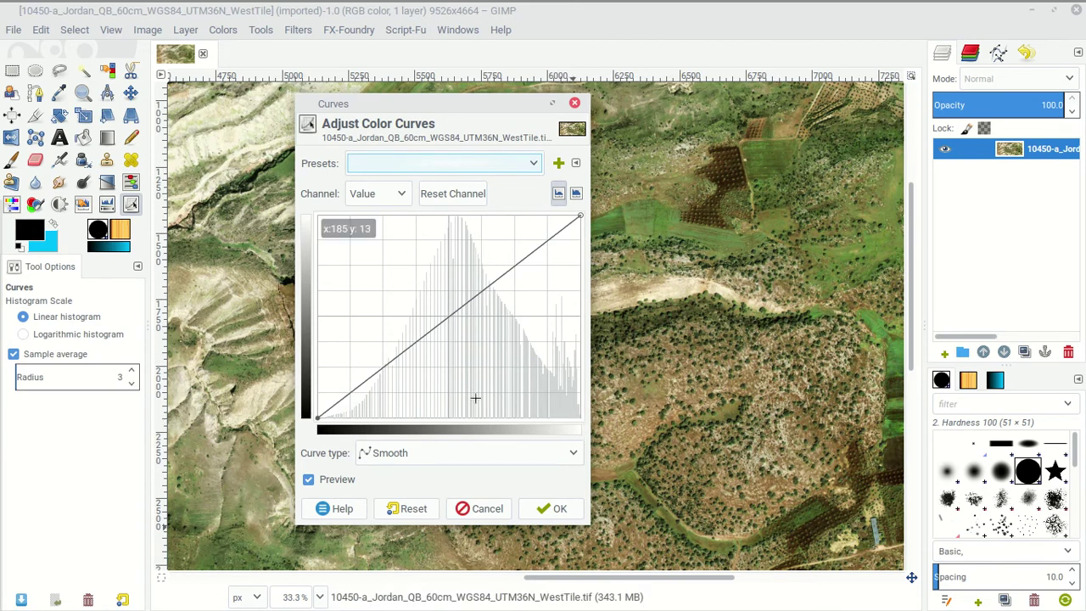
Shape the Value curve into a gentle S by lowering a shadow point near input 31 and raising a highlight point.
{"action": "left_click", "coordinate": [349, 390]}
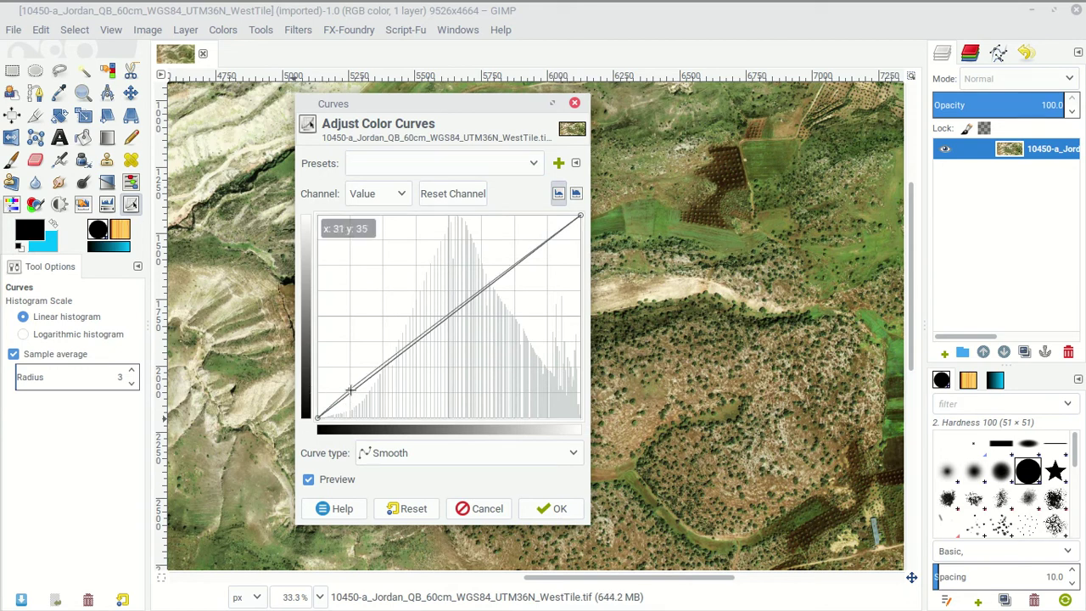
{"action": "left_click_drag", "start_coordinate": [349, 390], "coordinate": [350, 403]}
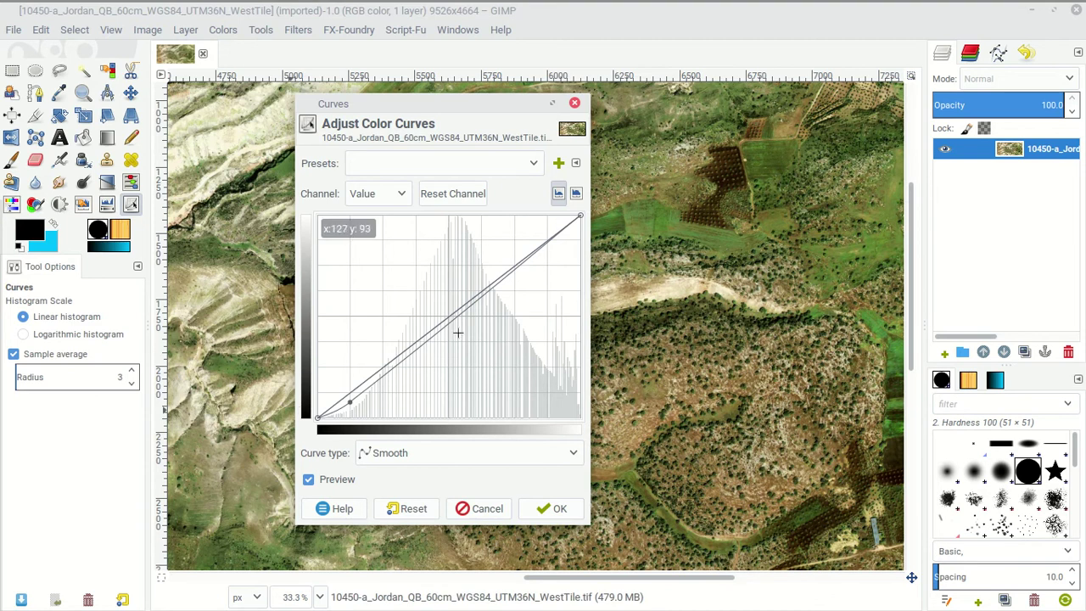
{"action": "left_click", "coordinate": [549, 242]}
{"action": "left_click_drag", "start_coordinate": [548, 242], "coordinate": [547, 231]}
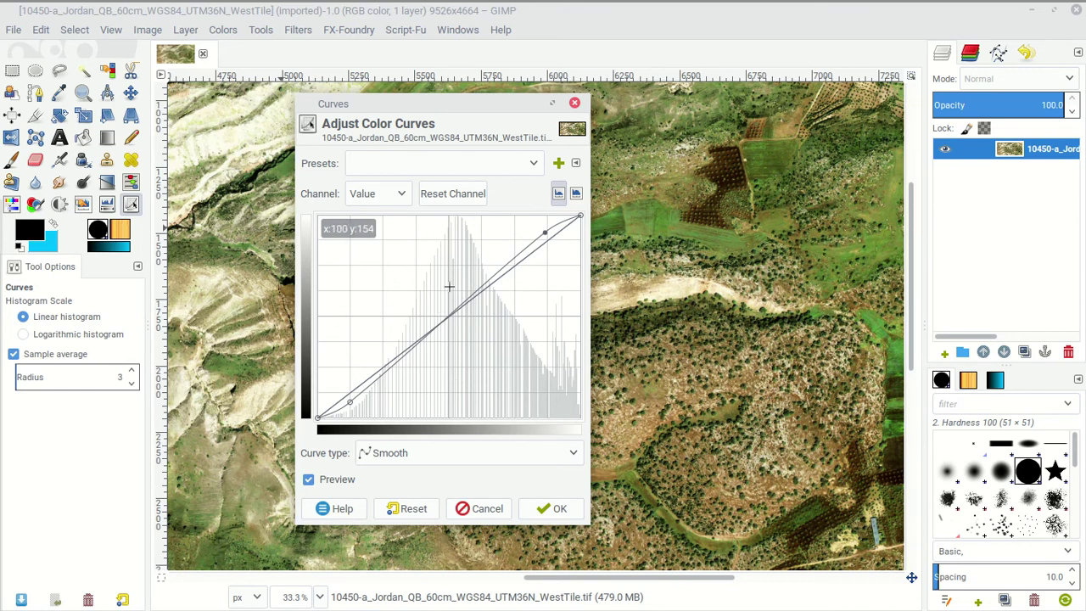
Try darker, brighter and neutral midtone positions on the Value curve, and reset the channel with the Smooth curve type kept.
{"action": "left_click_drag", "start_coordinate": [447, 316], "coordinate": [475, 306]}
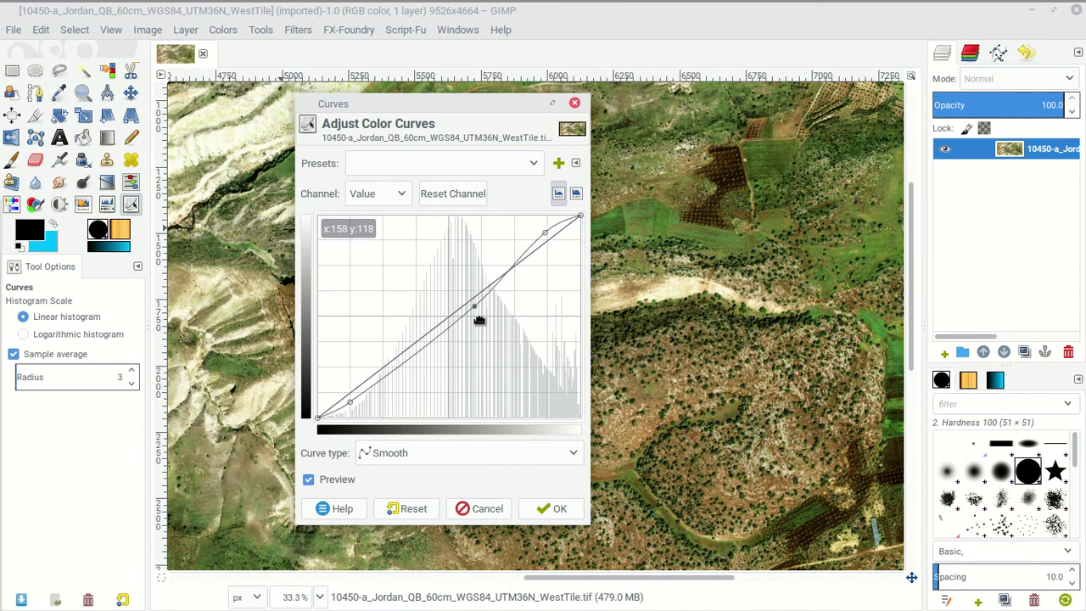
{"action": "left_click_drag", "start_coordinate": [476, 306], "coordinate": [439, 304]}
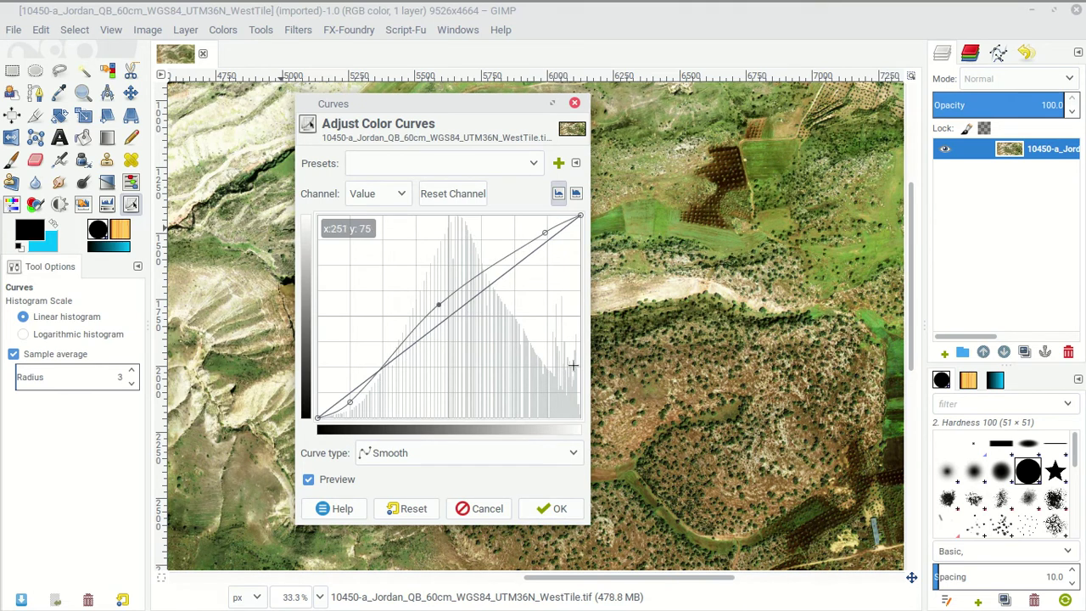
{"action": "left_click_drag", "start_coordinate": [440, 306], "coordinate": [457, 309]}
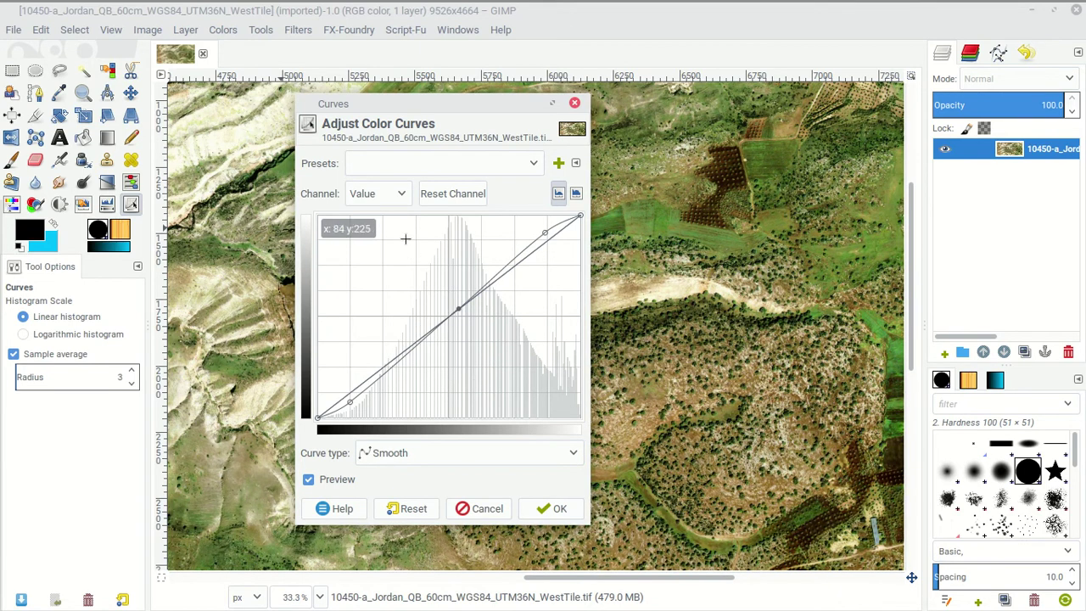
{"action": "left_click", "coordinate": [450, 193]}
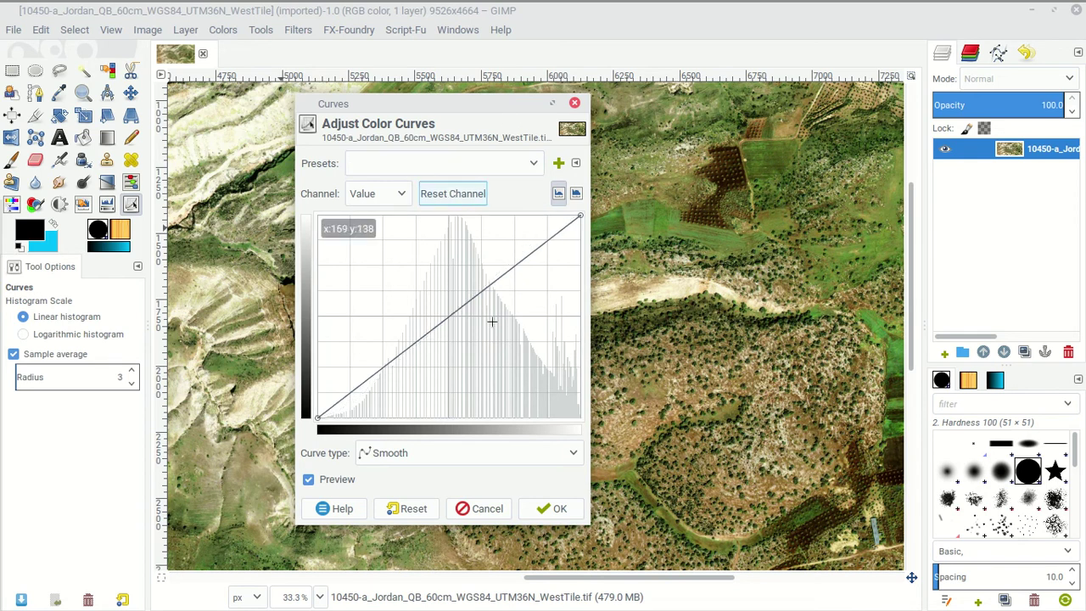
{"action": "left_click", "coordinate": [405, 455]}
{"action": "left_click", "coordinate": [405, 454]}
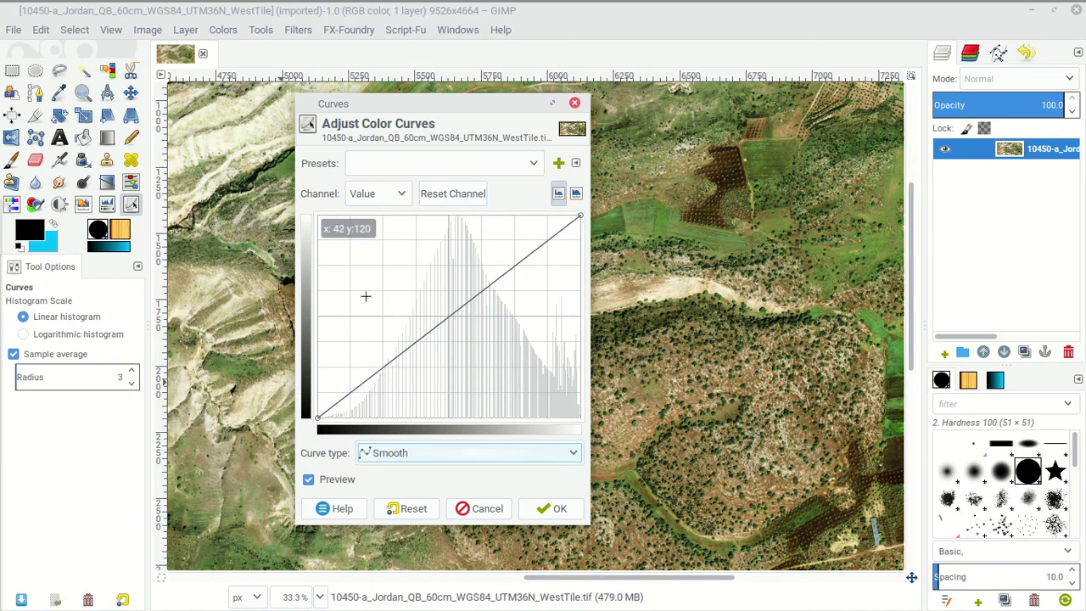
Raise a shadow point on the Red channel curve and try its highlight point above and well below the diagonal.
{"action": "left_click", "coordinate": [402, 194]}
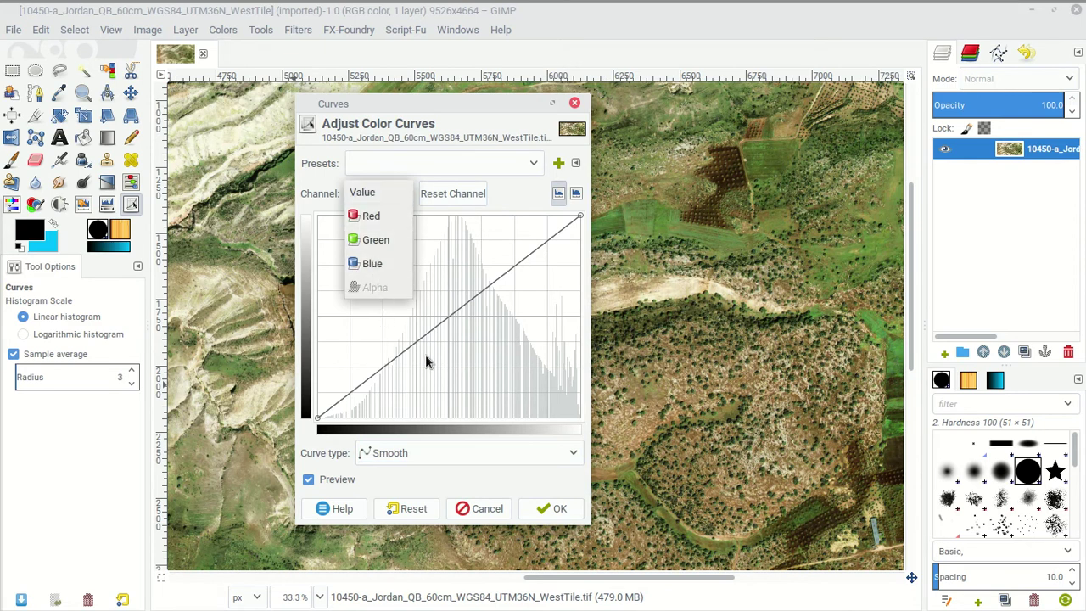
{"action": "left_click", "coordinate": [373, 217]}
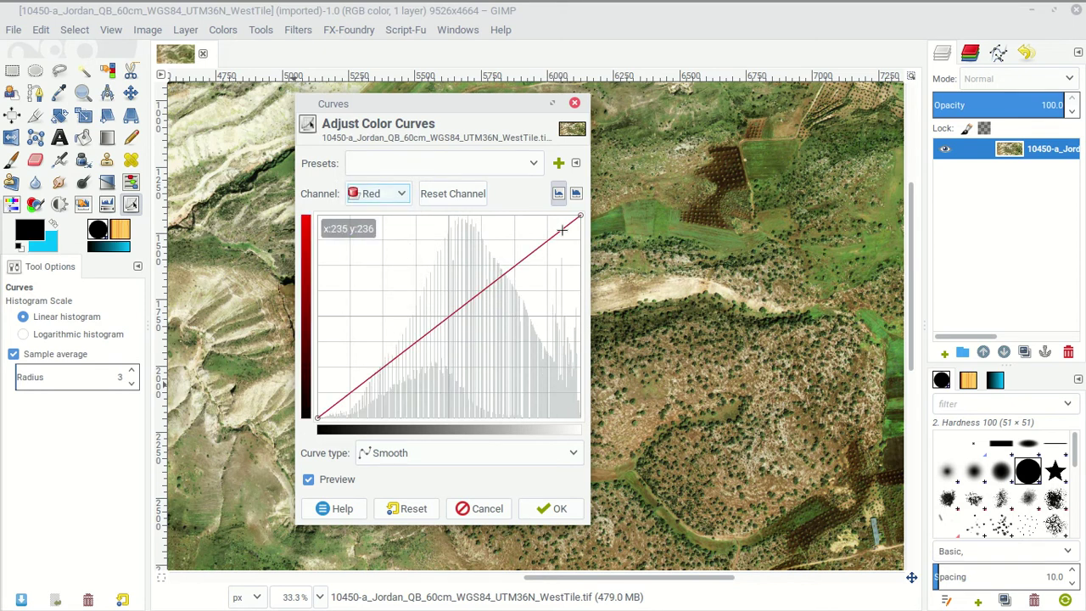
{"action": "left_click_drag", "start_coordinate": [561, 230], "coordinate": [556, 221]}
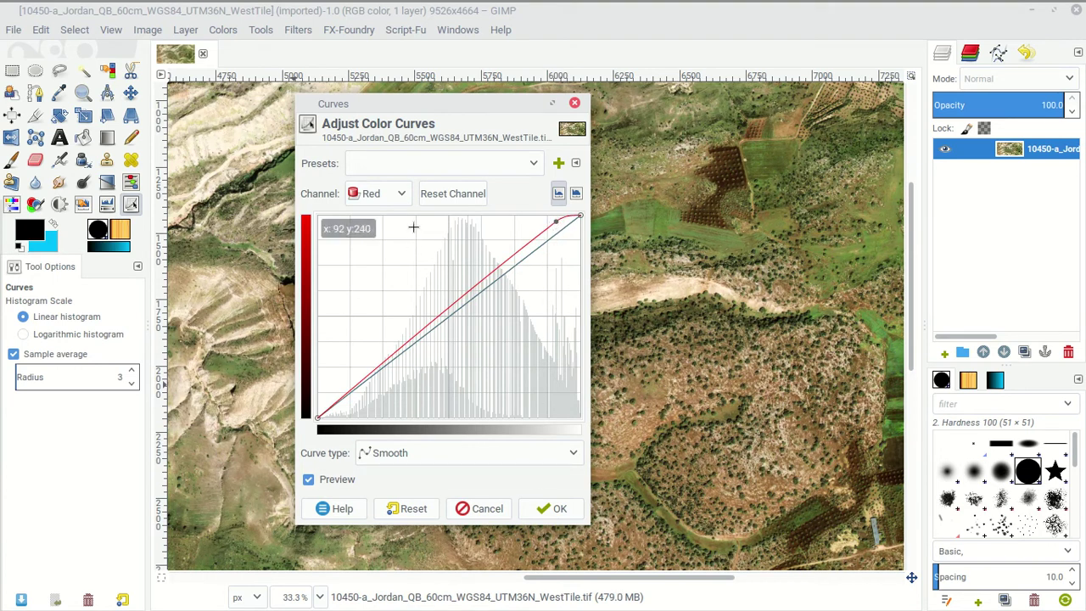
{"action": "mouse_move", "coordinate": [362, 382]}
{"action": "left_mouse_down"}
{"action": "mouse_move", "coordinate": [362, 397]}
{"action": "mouse_move", "coordinate": [351, 368]}
{"action": "left_mouse_up"}
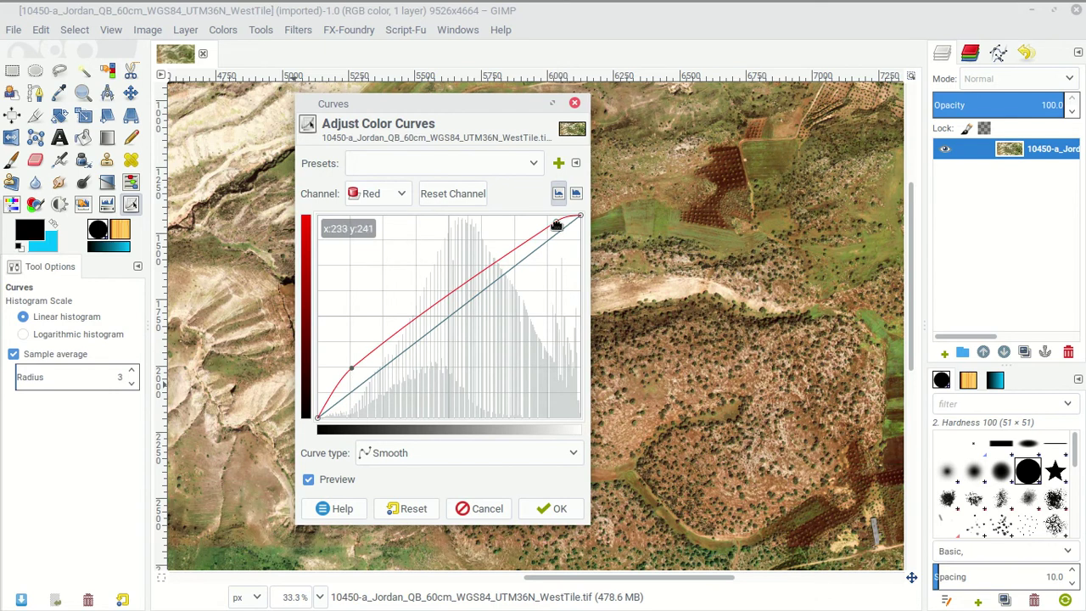
{"action": "left_click_drag", "start_coordinate": [558, 225], "coordinate": [553, 290]}
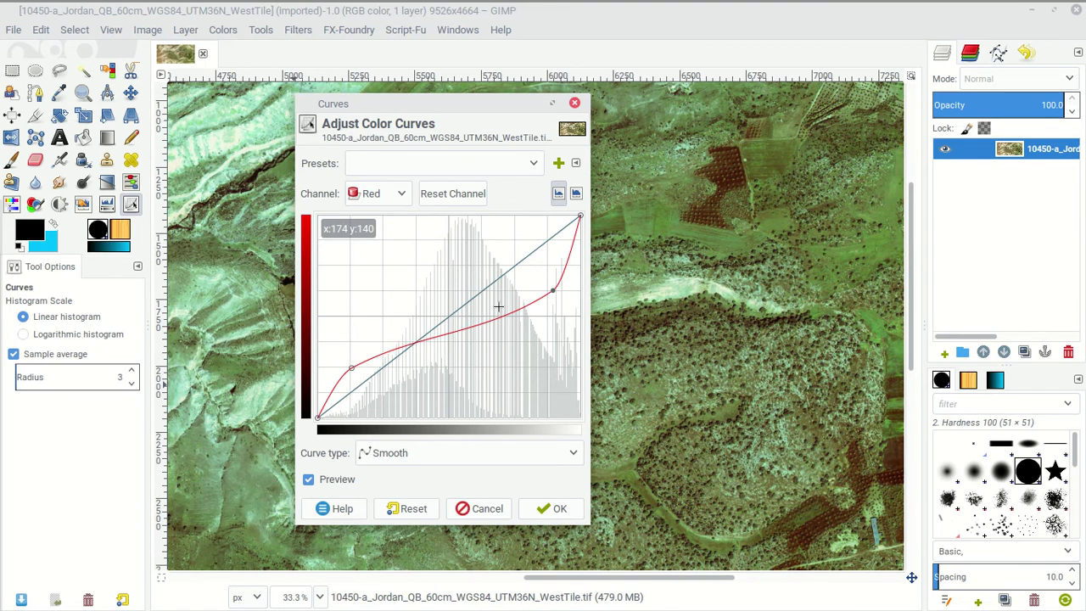
Shape the Green channel curve into an S by raising a highlight point and lowering a shadow point.
{"action": "left_click", "coordinate": [392, 193]}
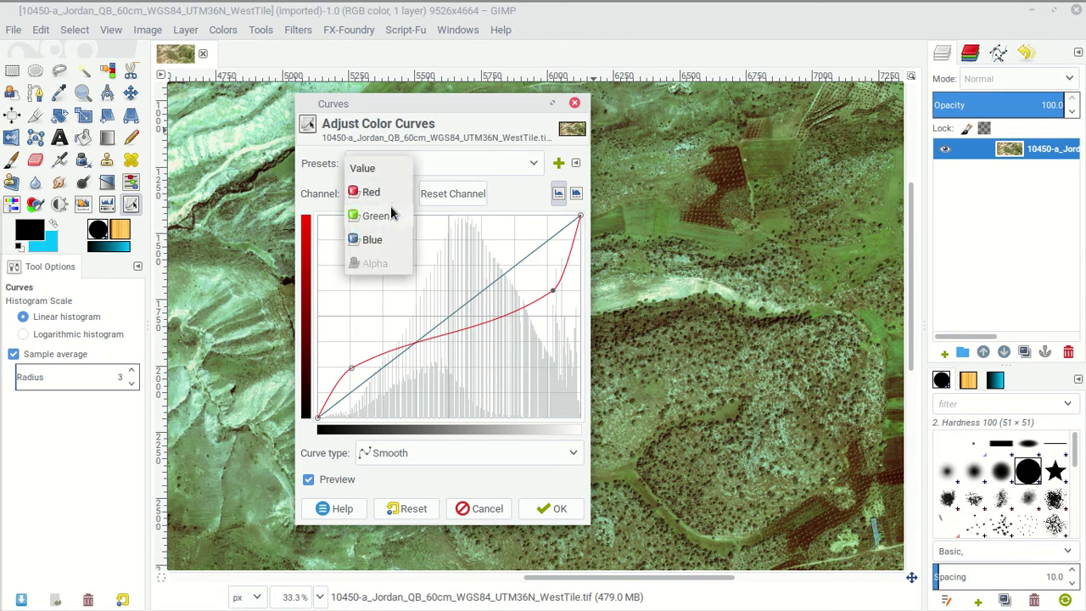
{"action": "left_click", "coordinate": [392, 213]}
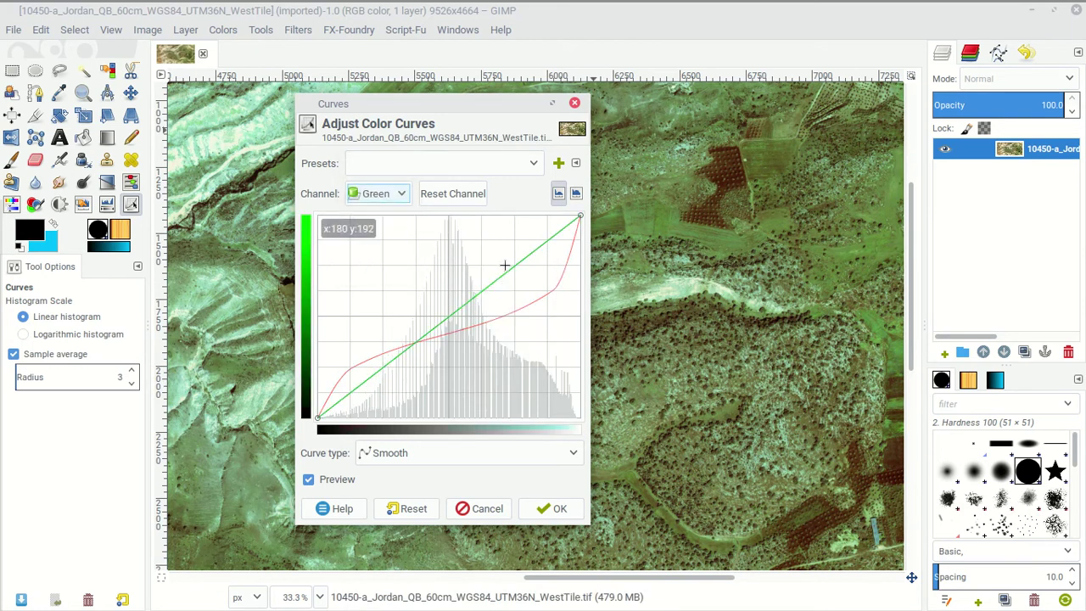
{"action": "left_click_drag", "start_coordinate": [516, 265], "coordinate": [513, 232]}
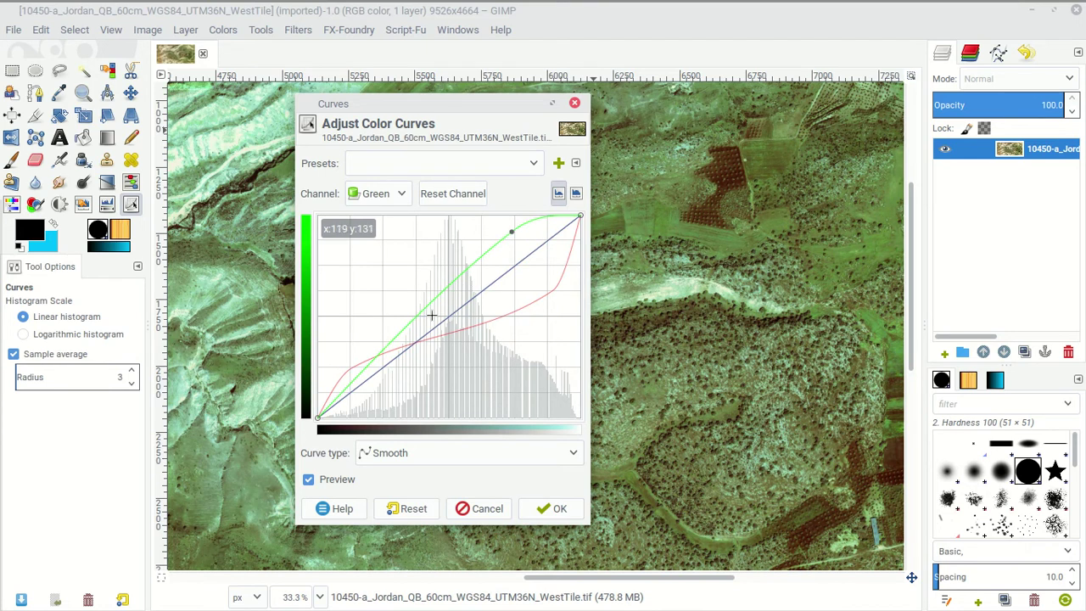
{"action": "left_click_drag", "start_coordinate": [393, 337], "coordinate": [405, 374]}
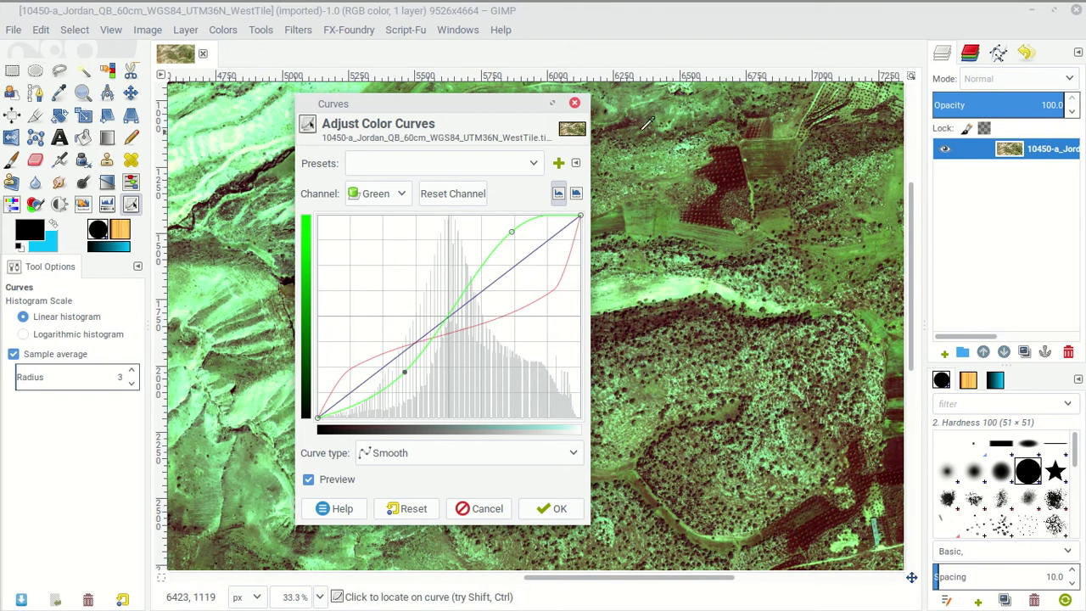
Try pulling the Blue channel curve down to the bottom corner, and bend it slightly below the diagonal with two points.
{"action": "left_click", "coordinate": [401, 193]}
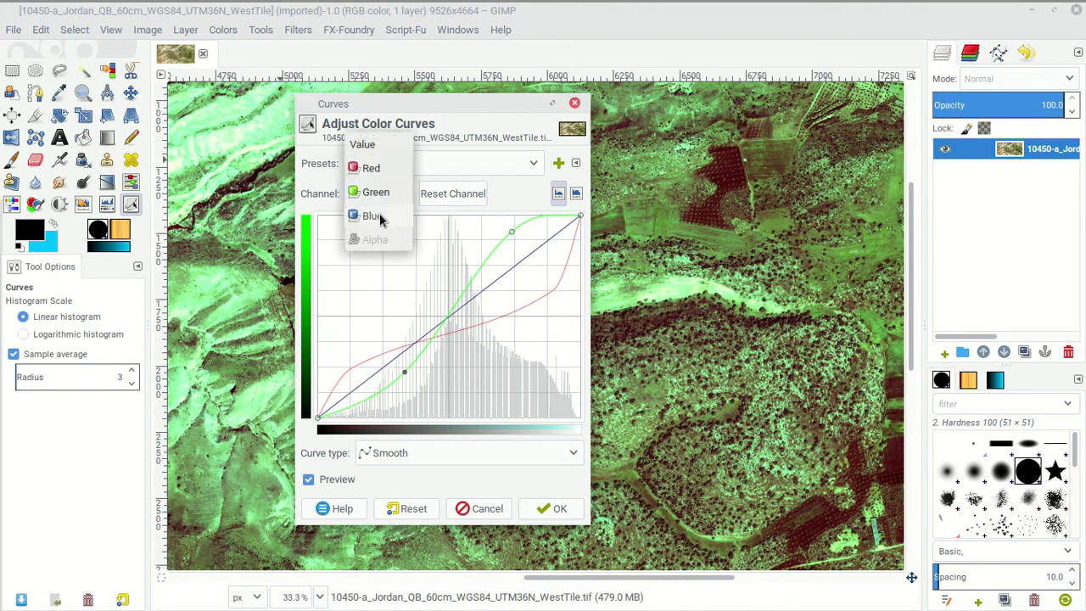
{"action": "left_click", "coordinate": [373, 216]}
{"action": "left_click_drag", "start_coordinate": [540, 249], "coordinate": [196, 378]}
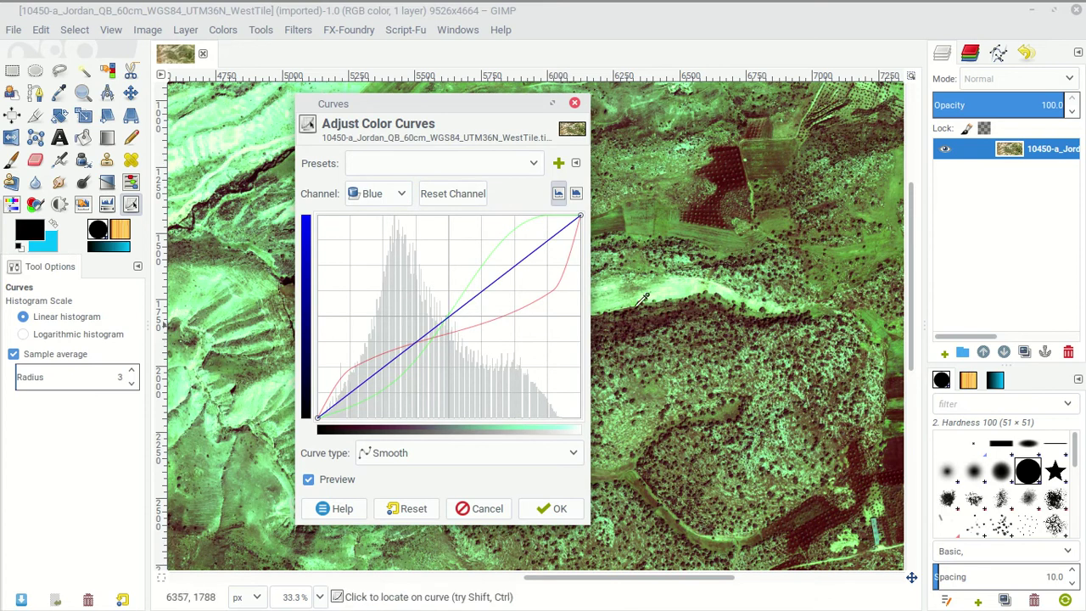
{"action": "left_click_drag", "start_coordinate": [522, 258], "coordinate": [586, 436]}
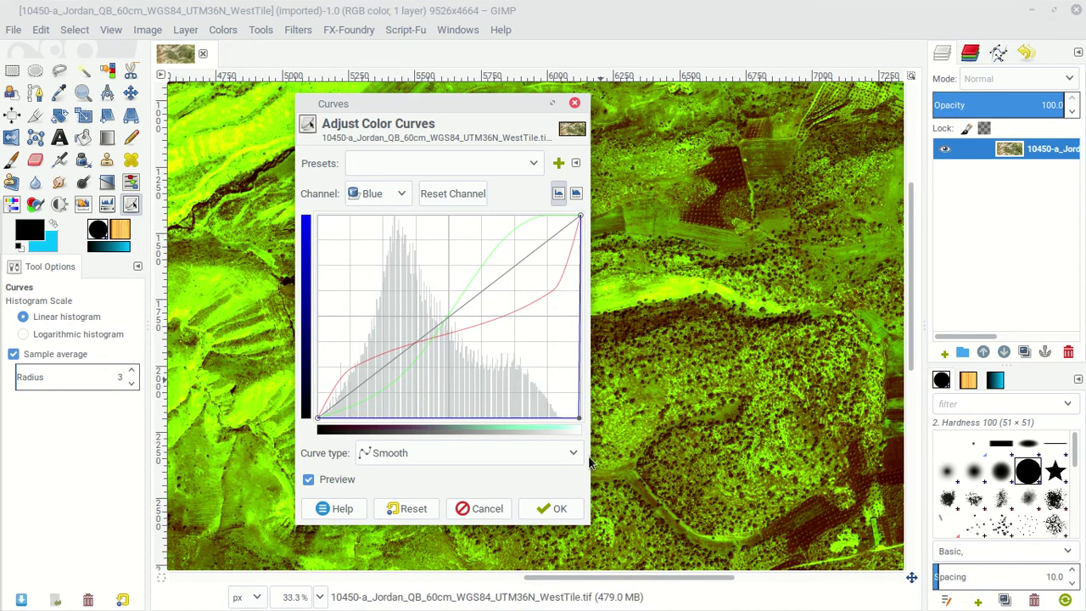
{"action": "left_click_drag", "start_coordinate": [576, 416], "coordinate": [500, 314]}
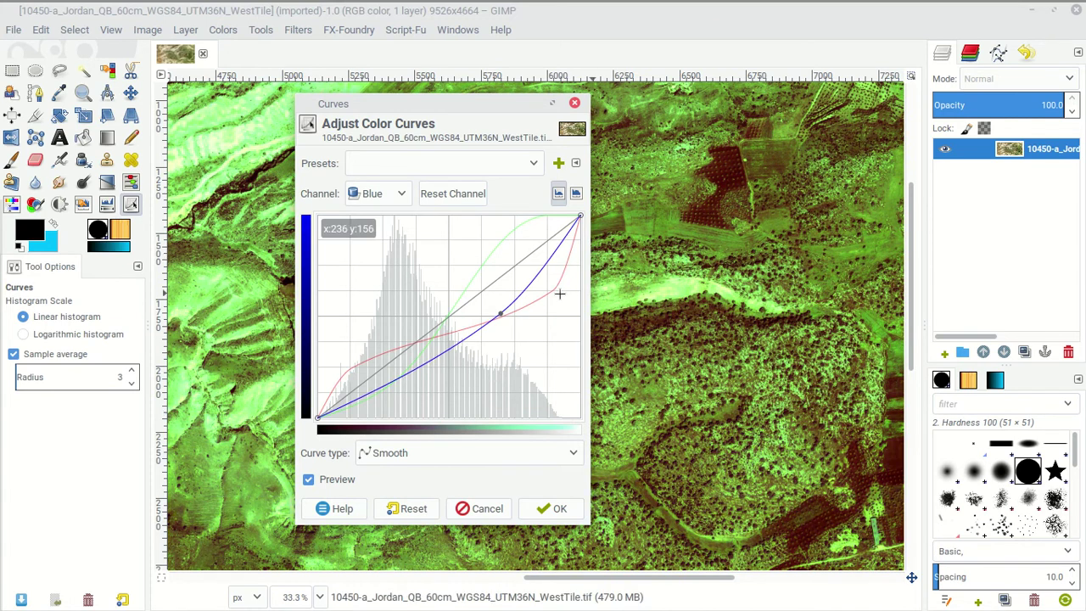
{"action": "left_click_drag", "start_coordinate": [552, 293], "coordinate": [544, 262]}
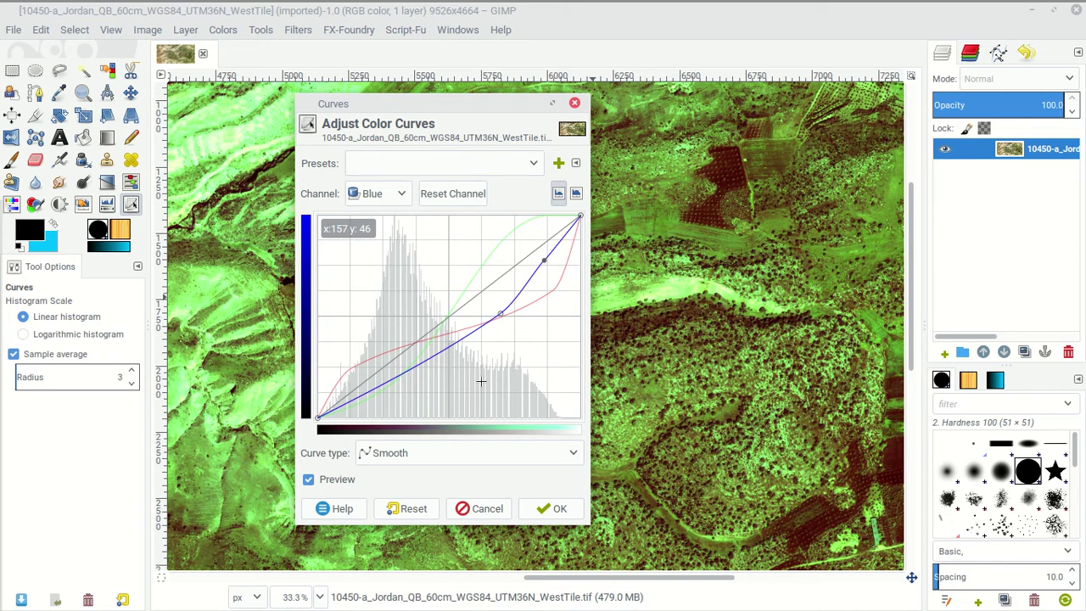
{"action": "left_click_drag", "start_coordinate": [500, 315], "coordinate": [478, 299]}
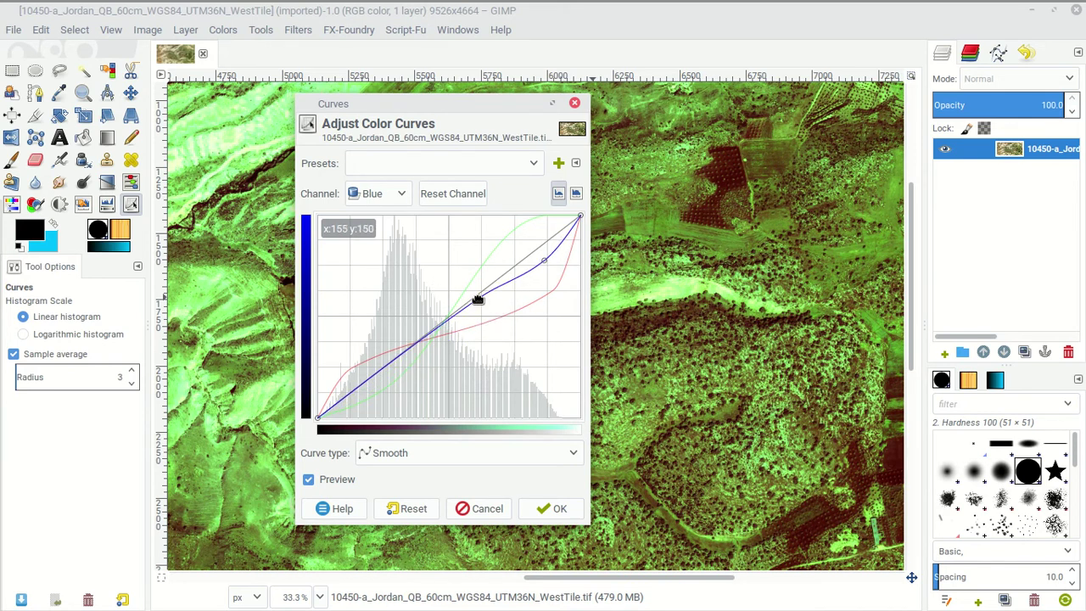
Reset the Blue, Green and Red channel curves to straight lines.
{"action": "left_click", "coordinate": [449, 194]}
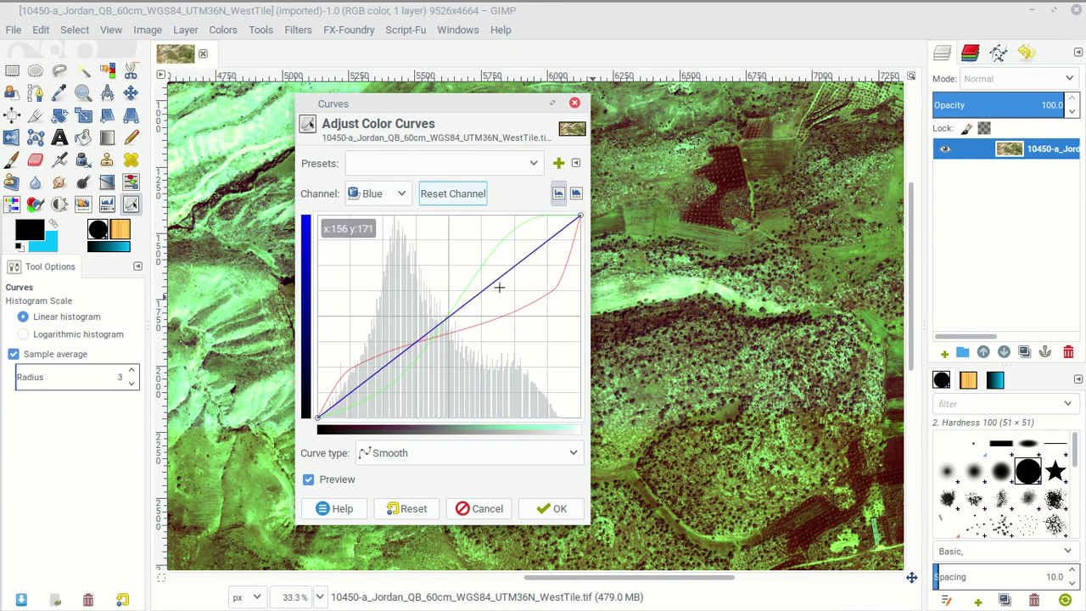
{"action": "left_click", "coordinate": [391, 200]}
{"action": "left_click", "coordinate": [377, 193]}
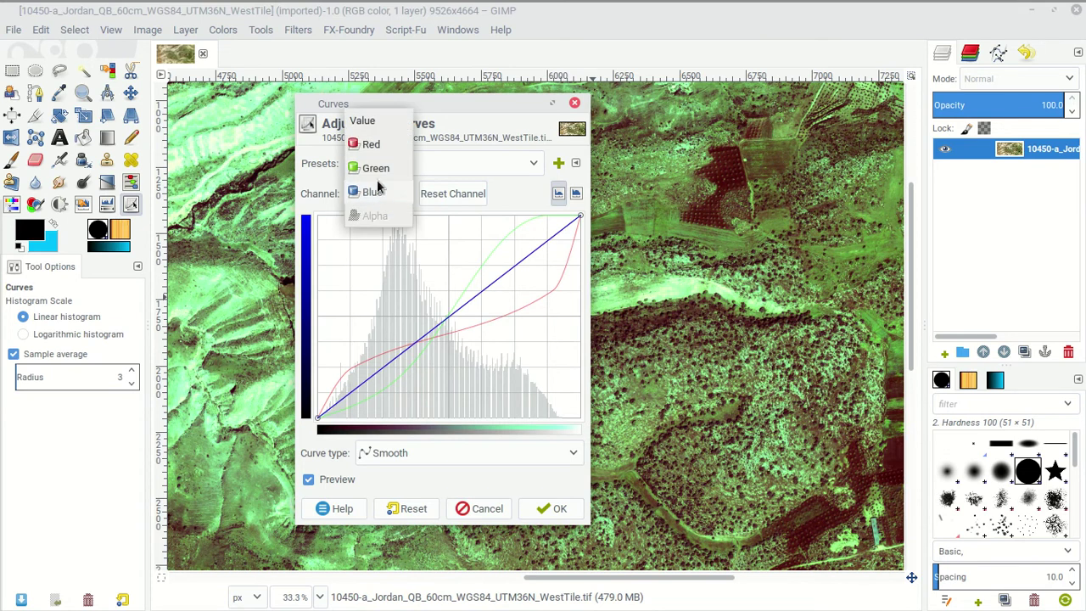
{"action": "left_click", "coordinate": [373, 167]}
{"action": "left_click", "coordinate": [450, 195]}
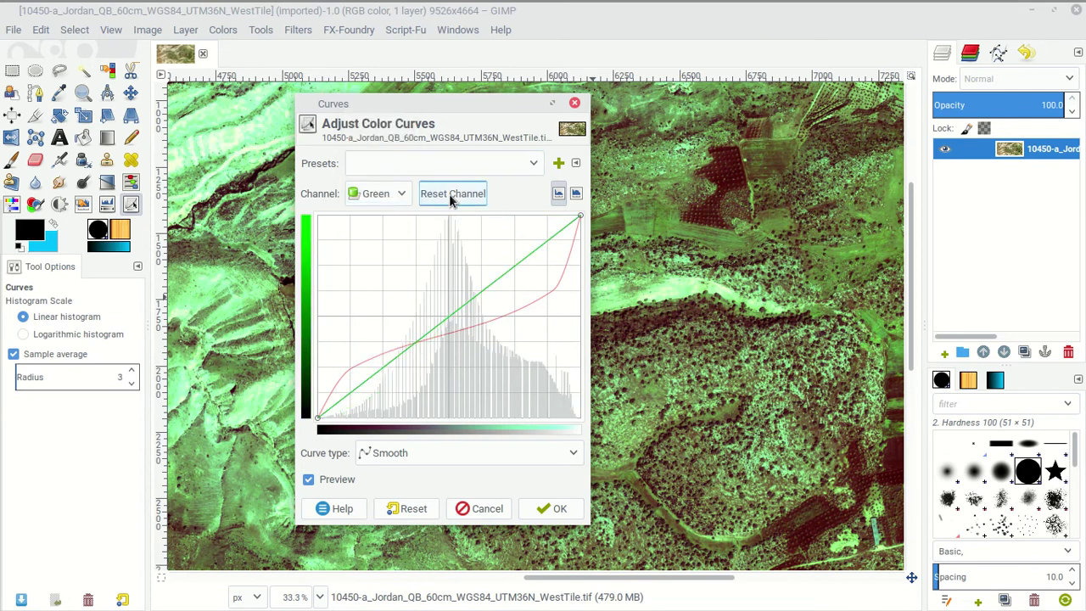
{"action": "left_click", "coordinate": [391, 194]}
{"action": "left_click", "coordinate": [371, 167]}
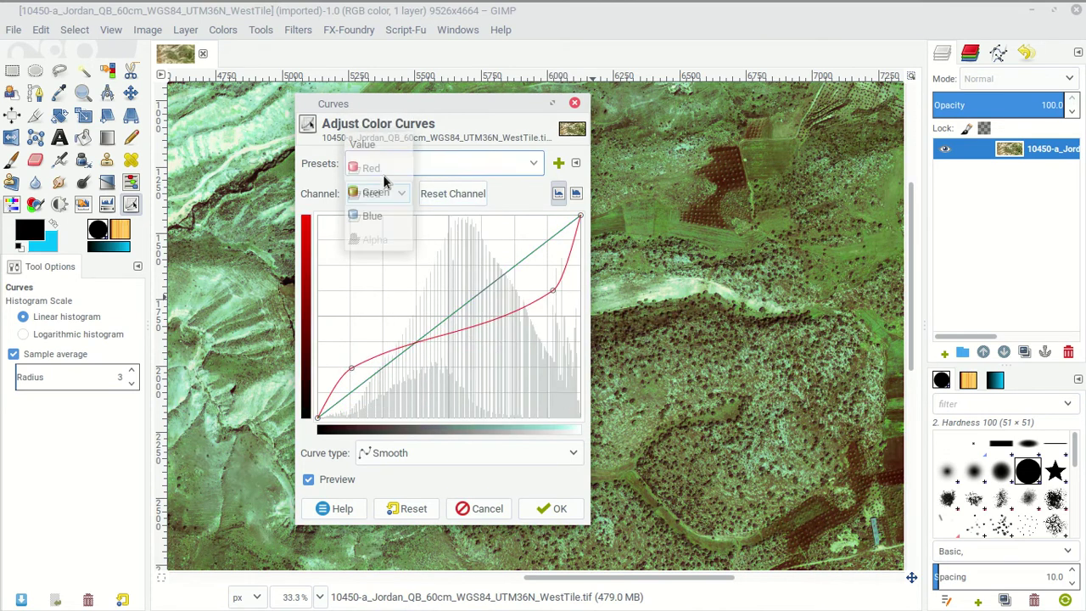
{"action": "left_click", "coordinate": [452, 193]}
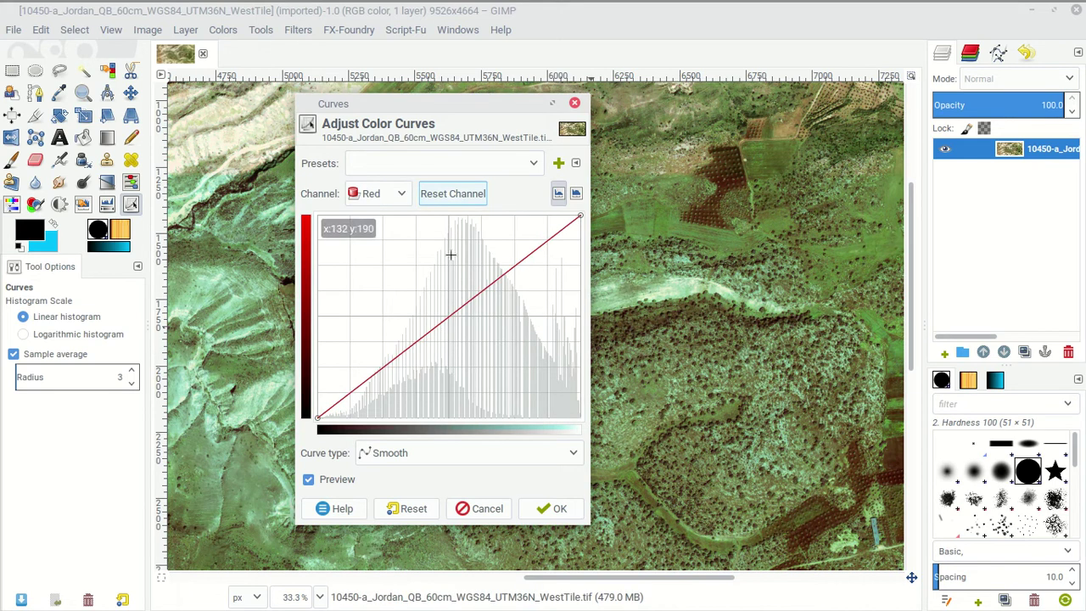
Shape the Value curve into a gentle S with a raised highlight point and lowered shadow point, and apply it.
{"action": "left_click", "coordinate": [390, 195]}
{"action": "left_click", "coordinate": [374, 167]}
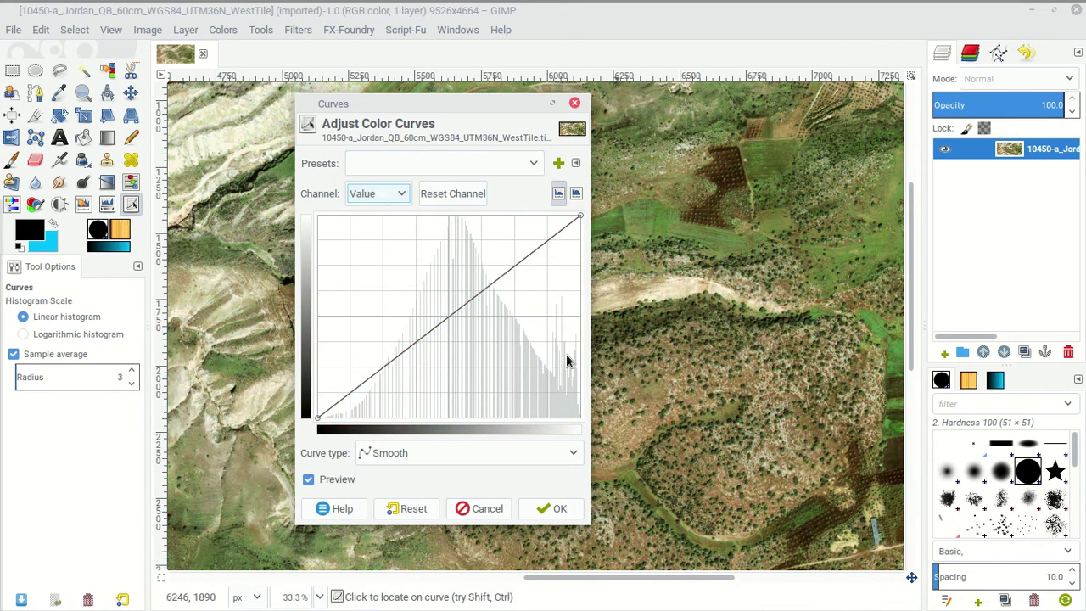
{"action": "left_click_drag", "start_coordinate": [542, 243], "coordinate": [536, 236]}
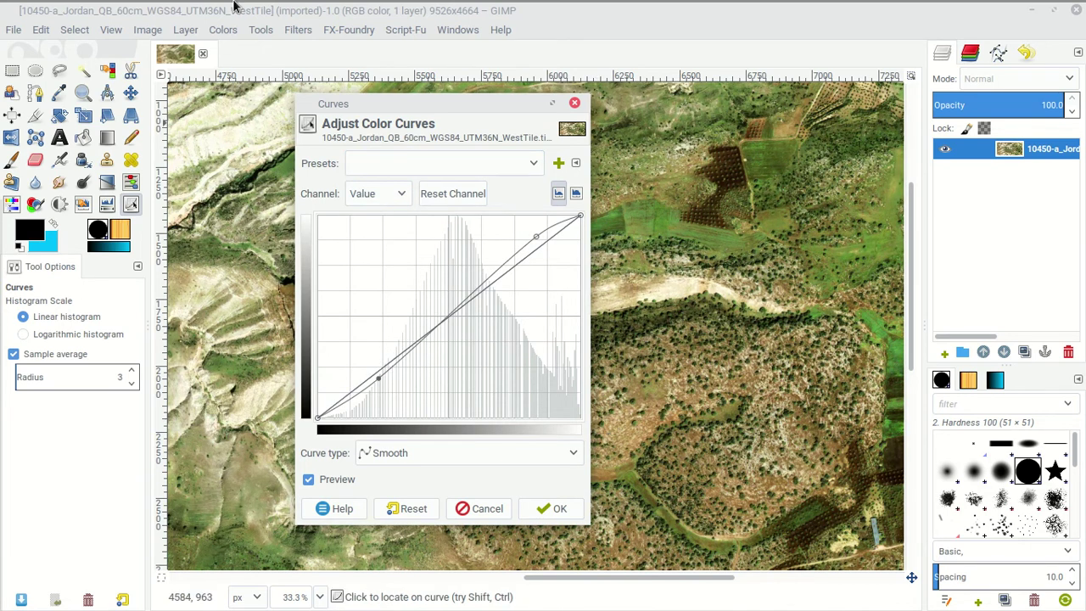
{"action": "left_click_drag", "start_coordinate": [437, 116], "coordinate": [417, 143]}
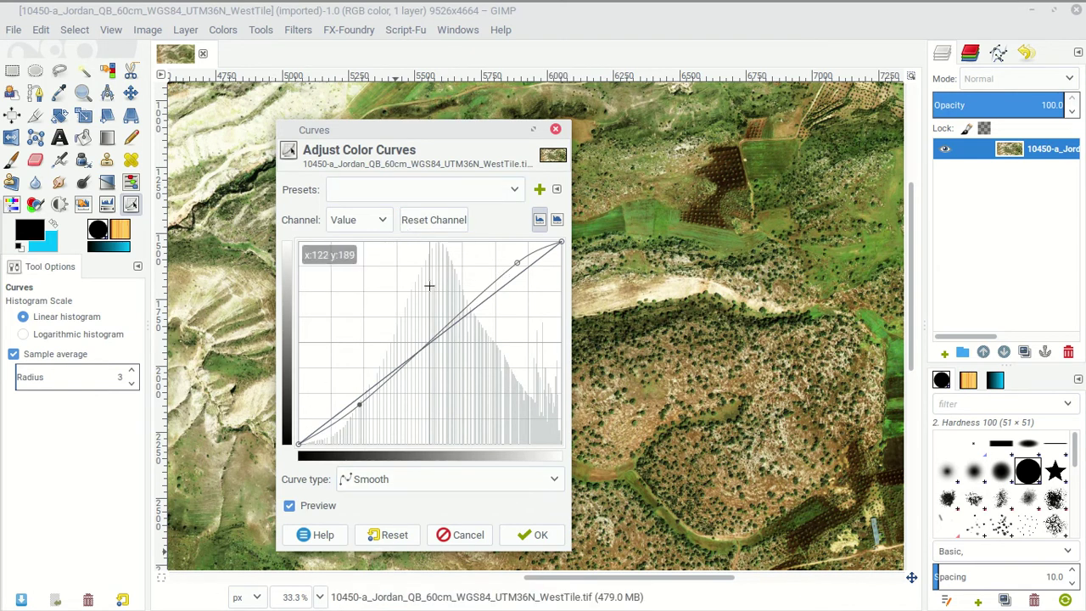
{"action": "left_click", "coordinate": [542, 535]}
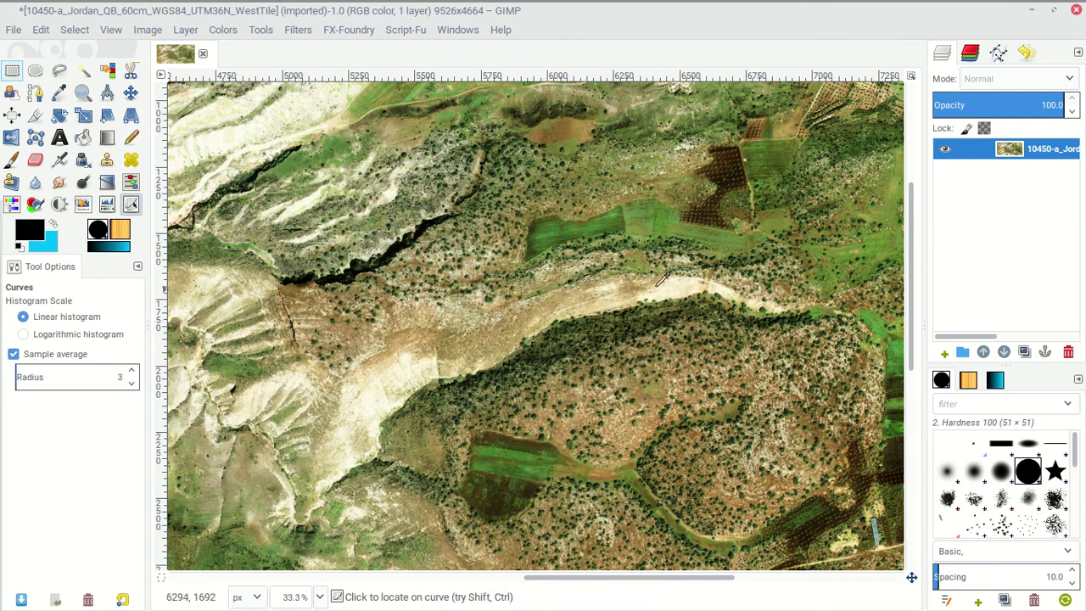
Look over the adjusted image at a wider view and open the Threshold adjustment for it.
{"action": "scroll", "coordinate": [631, 261], "scroll_direction": "up", "scroll_amount": 5}
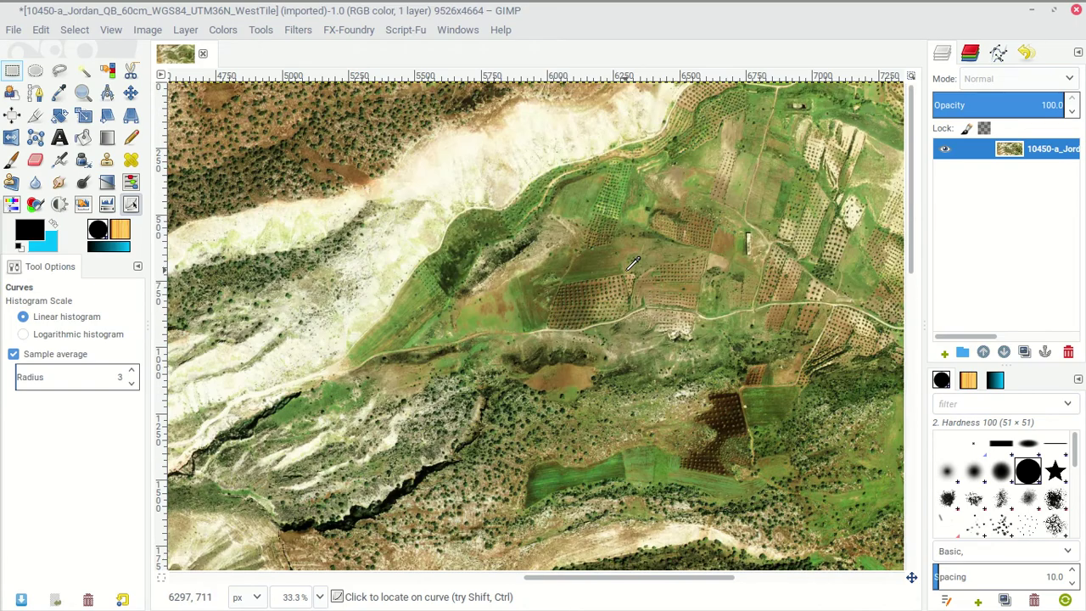
{"action": "scroll", "coordinate": [632, 263], "scroll_direction": "down", "scroll_amount": 8}
{"action": "scroll", "coordinate": [632, 264], "scroll_direction": "down", "scroll_amount": 3}
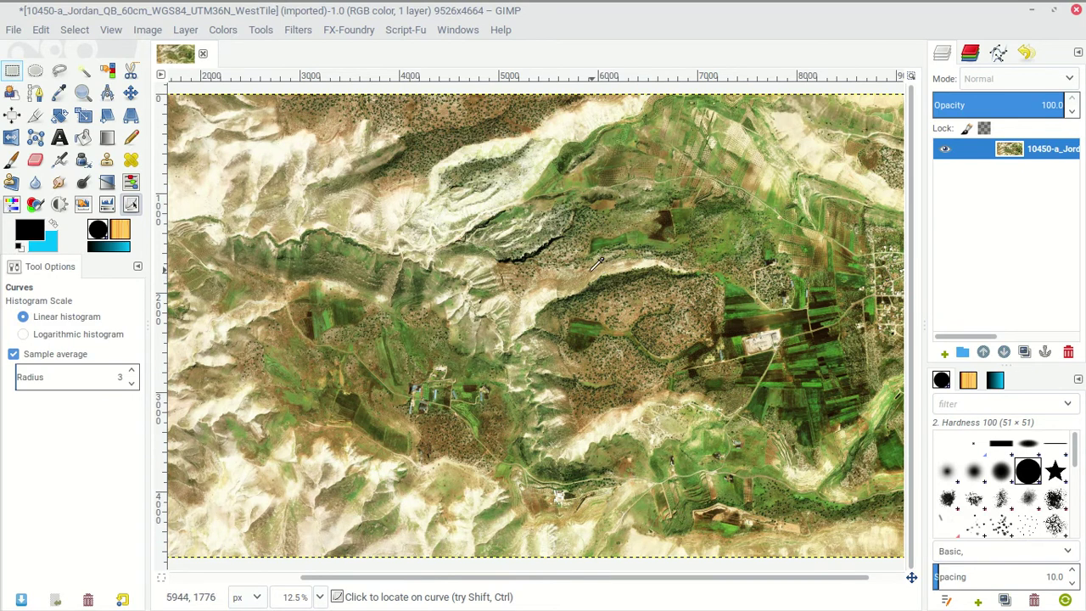
{"action": "left_click", "coordinate": [223, 32]}
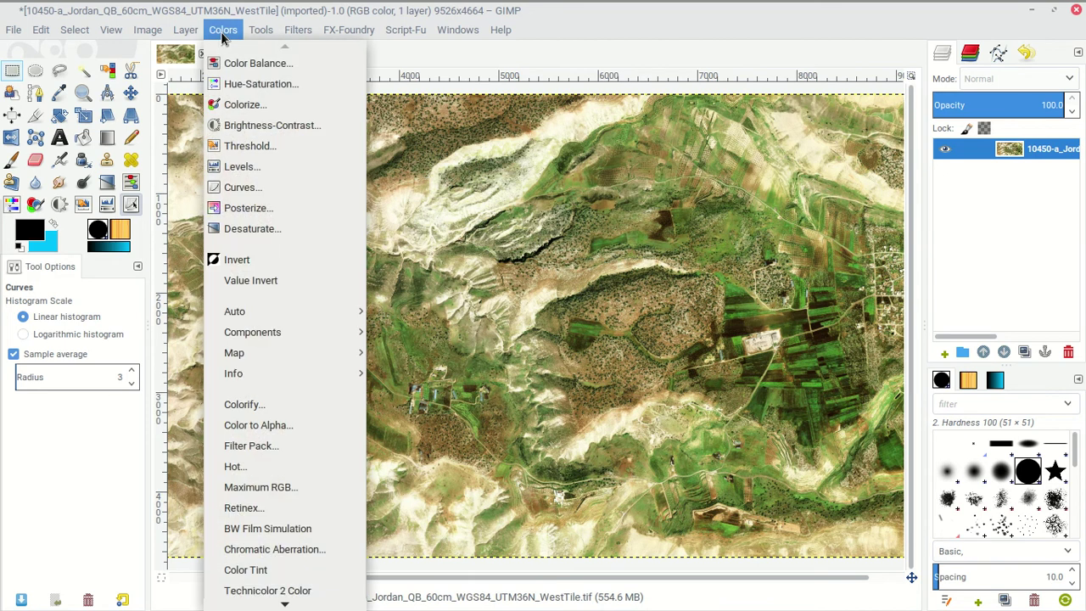
{"action": "left_click", "coordinate": [247, 148]}
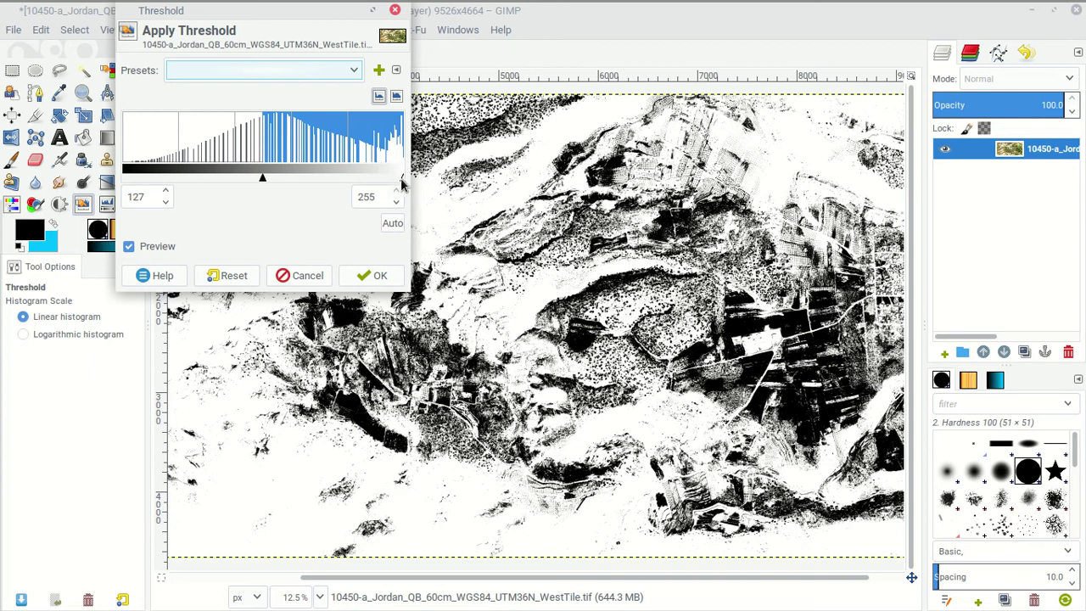
Try an upper threshold of 221 and return it to 255.
{"action": "left_click_drag", "start_coordinate": [401, 181], "coordinate": [365, 183]}
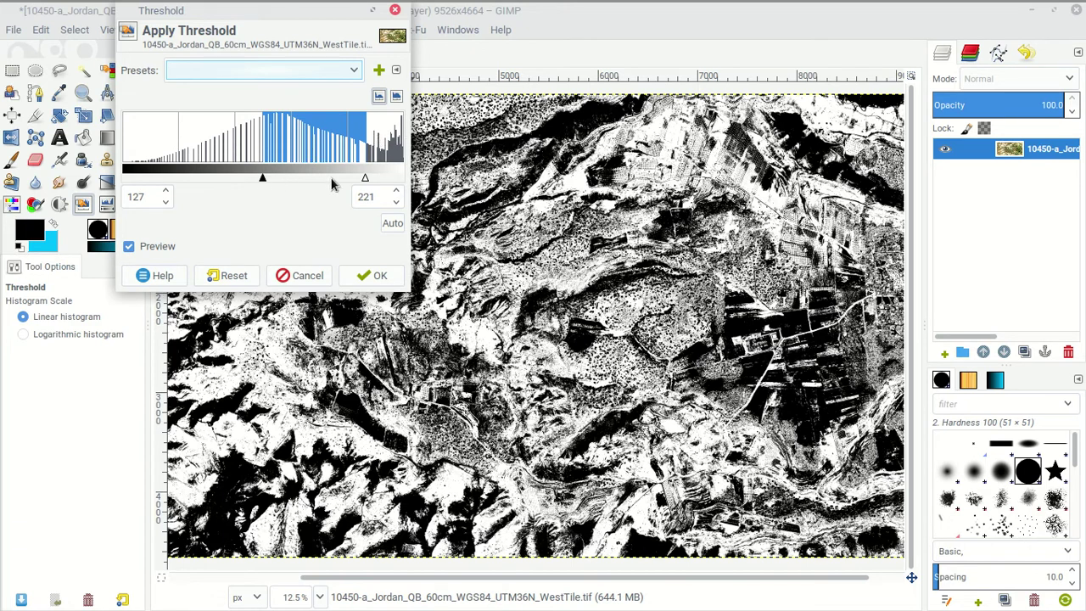
{"action": "left_click_drag", "start_coordinate": [355, 175], "coordinate": [400, 178]}
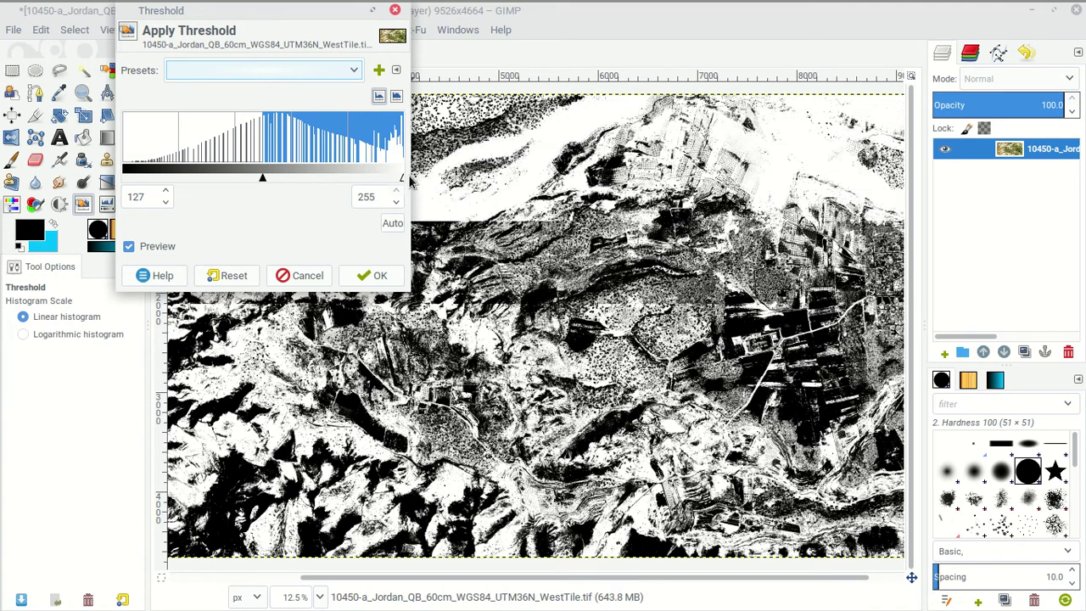
{"action": "mouse_move", "coordinate": [408, 175]}
{"action": "left_mouse_down"}
{"action": "mouse_move", "coordinate": [357, 180]}
{"action": "mouse_move", "coordinate": [403, 178]}
{"action": "left_mouse_up"}
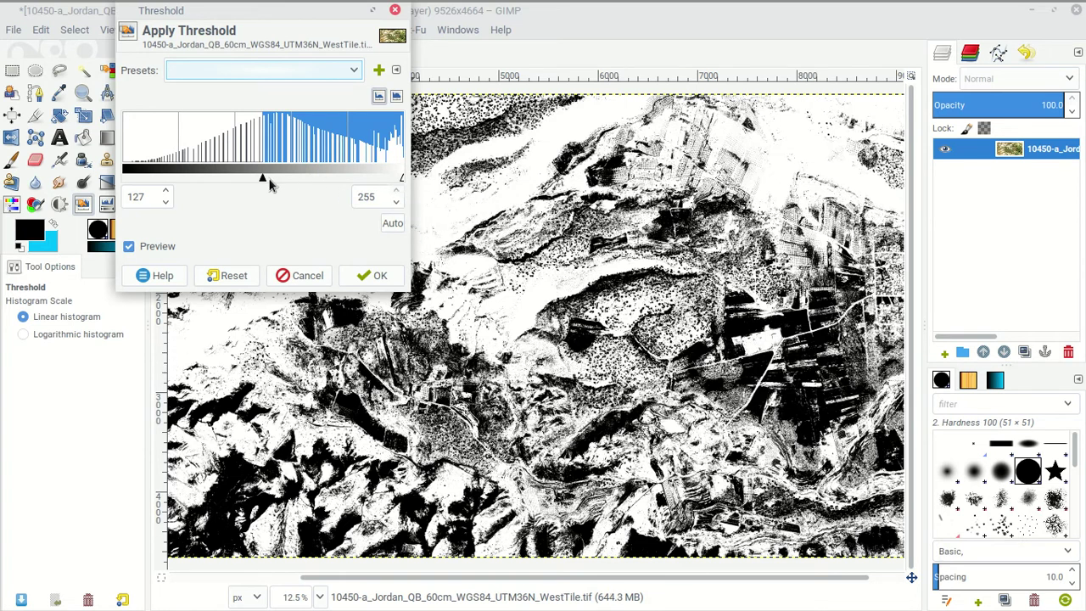
Try a lower threshold of 0 and set it to 78, testing an upper threshold of 208 before restoring 255.
{"action": "left_click_drag", "start_coordinate": [264, 176], "coordinate": [124, 176]}
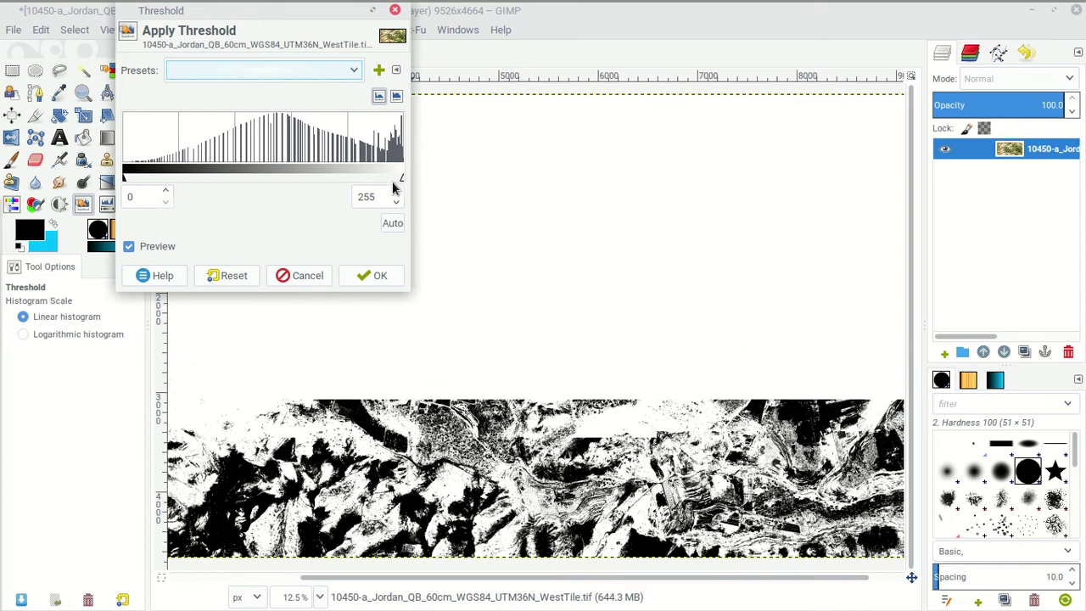
{"action": "left_click_drag", "start_coordinate": [123, 178], "coordinate": [207, 178]}
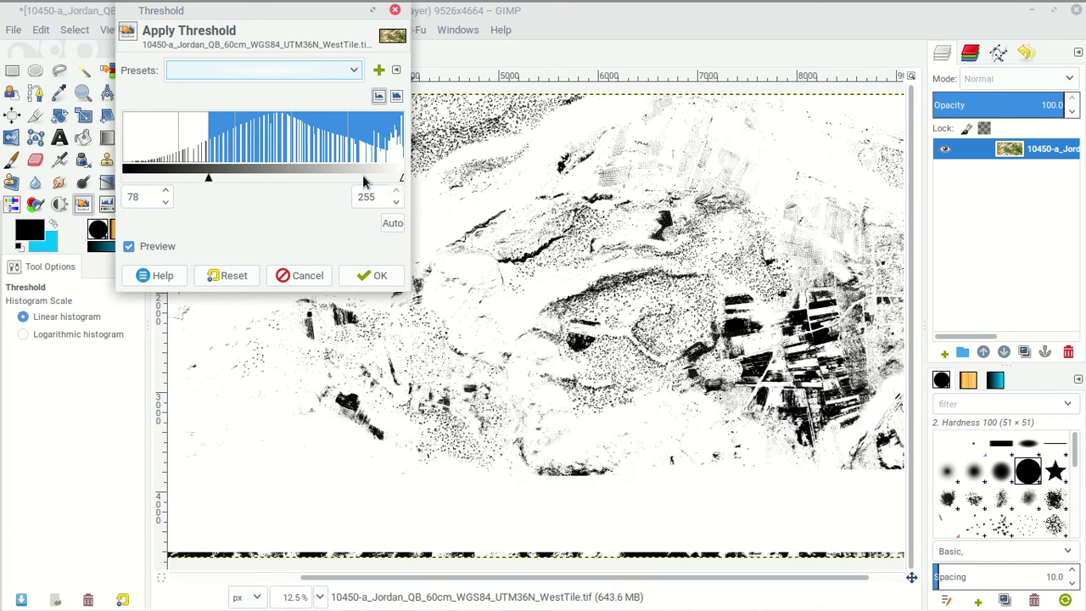
{"action": "left_click_drag", "start_coordinate": [402, 178], "coordinate": [352, 178]}
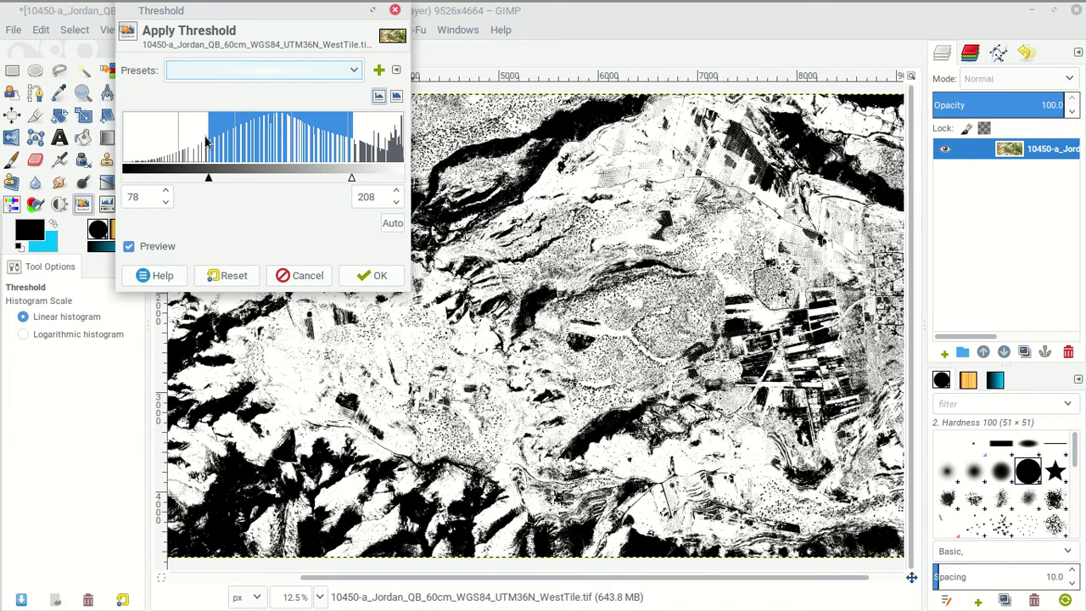
{"action": "left_click_drag", "start_coordinate": [352, 176], "coordinate": [389, 177]}
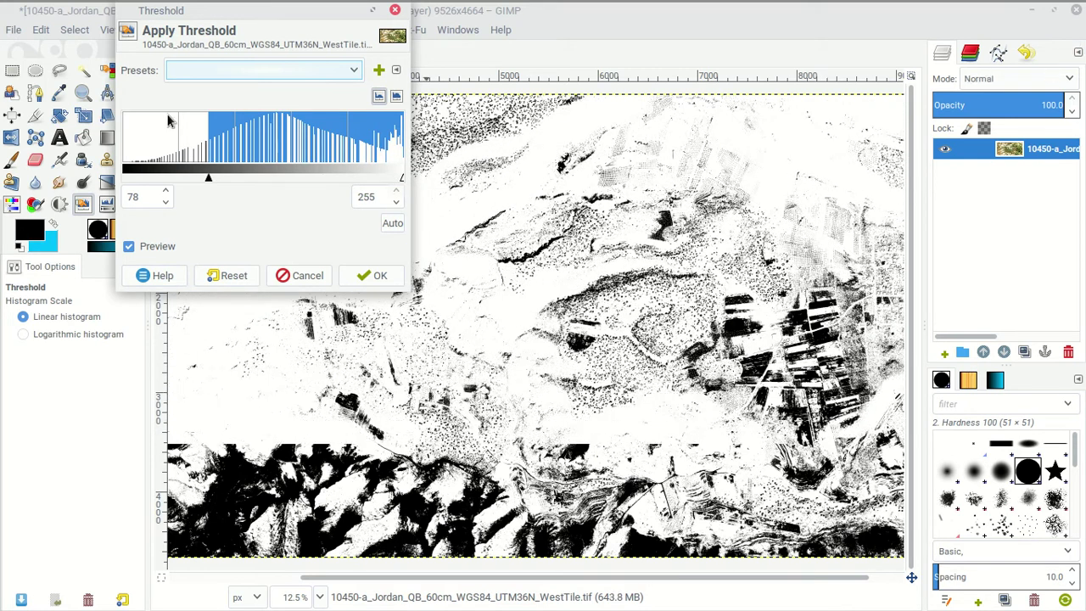
Try lower threshold values of 141, 101 and 108 on the satellite image.
{"action": "left_click_drag", "start_coordinate": [211, 177], "coordinate": [276, 177]}
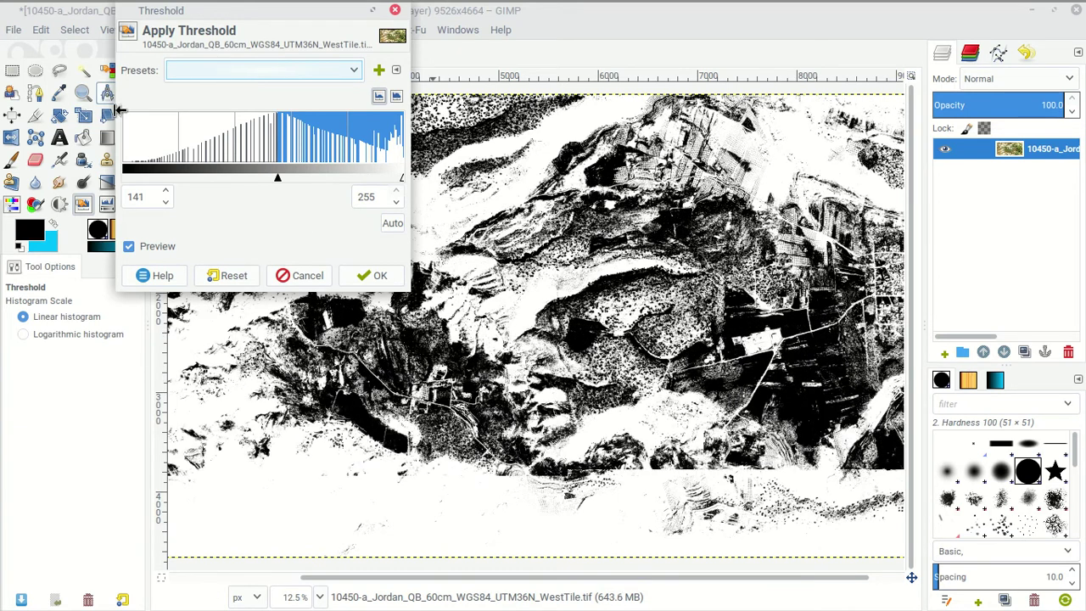
{"action": "left_click_drag", "start_coordinate": [280, 179], "coordinate": [224, 174]}
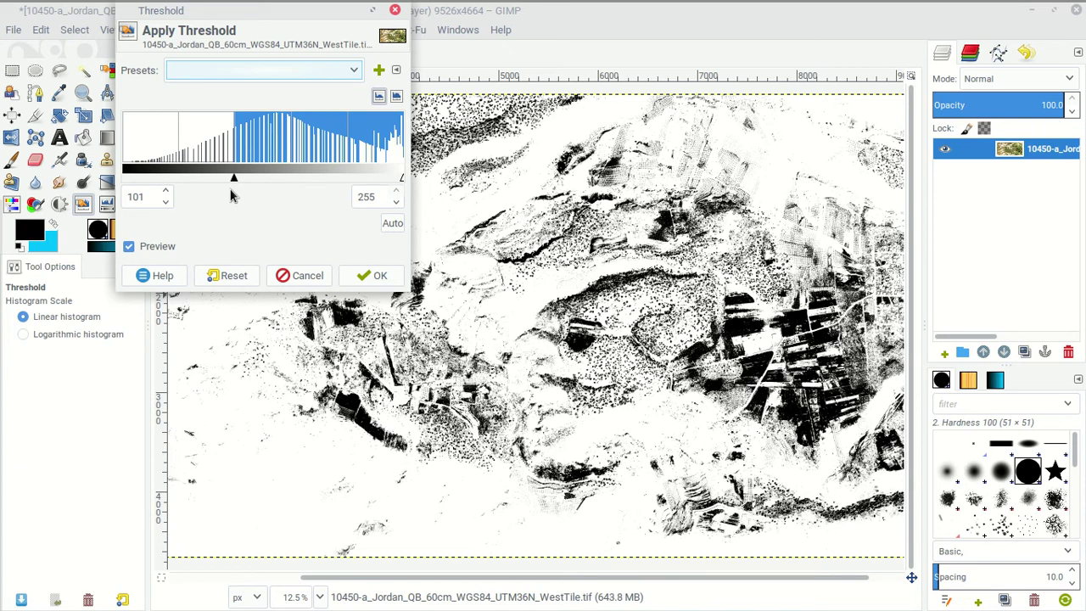
{"action": "left_click_drag", "start_coordinate": [235, 178], "coordinate": [241, 181]}
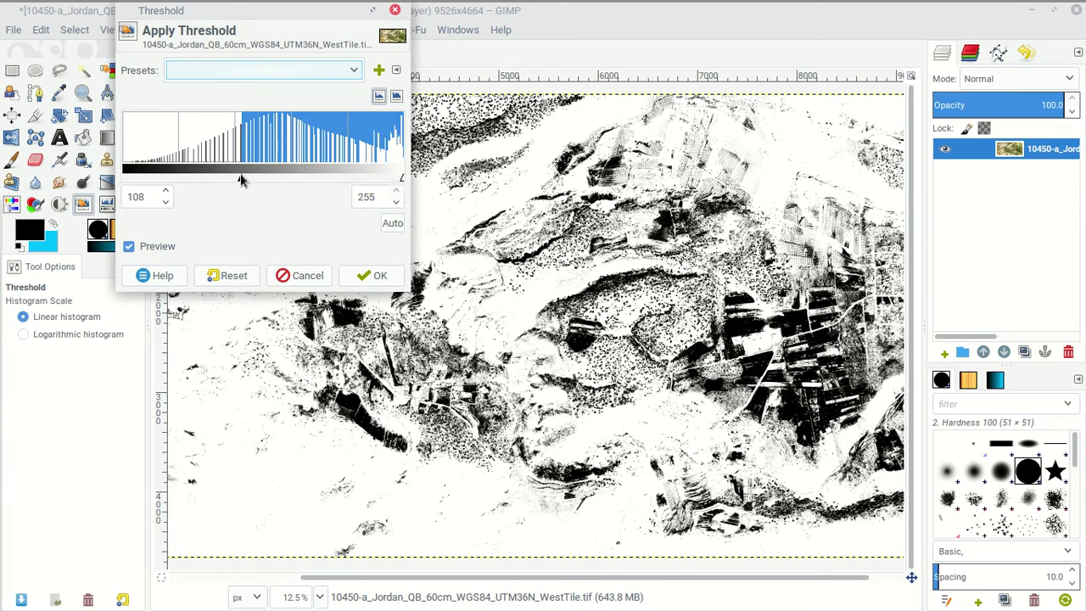
Set the lower threshold to 0 and the upper threshold to 222, trying 227 on the way, and apply the adjustment.
{"action": "left_click_drag", "start_coordinate": [240, 177], "coordinate": [124, 177]}
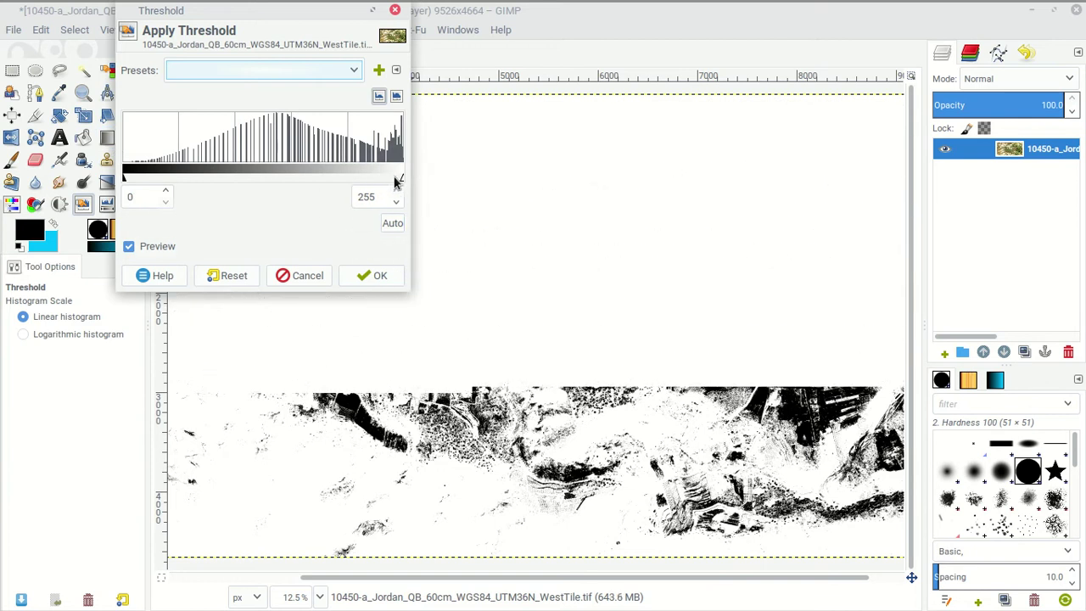
{"action": "left_click_drag", "start_coordinate": [402, 176], "coordinate": [371, 179]}
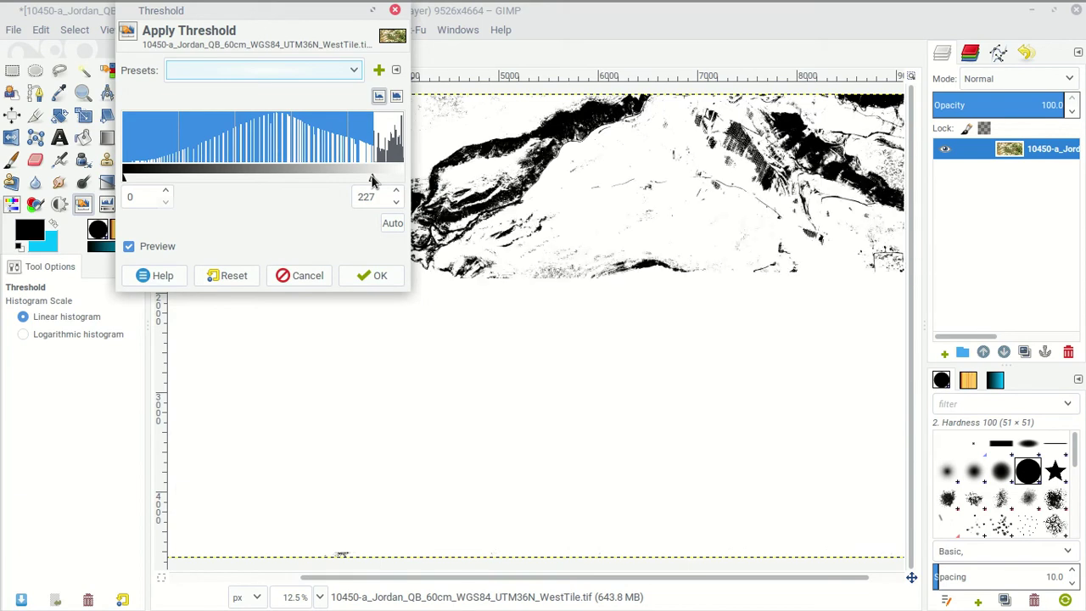
{"action": "left_click_drag", "start_coordinate": [371, 179], "coordinate": [366, 179]}
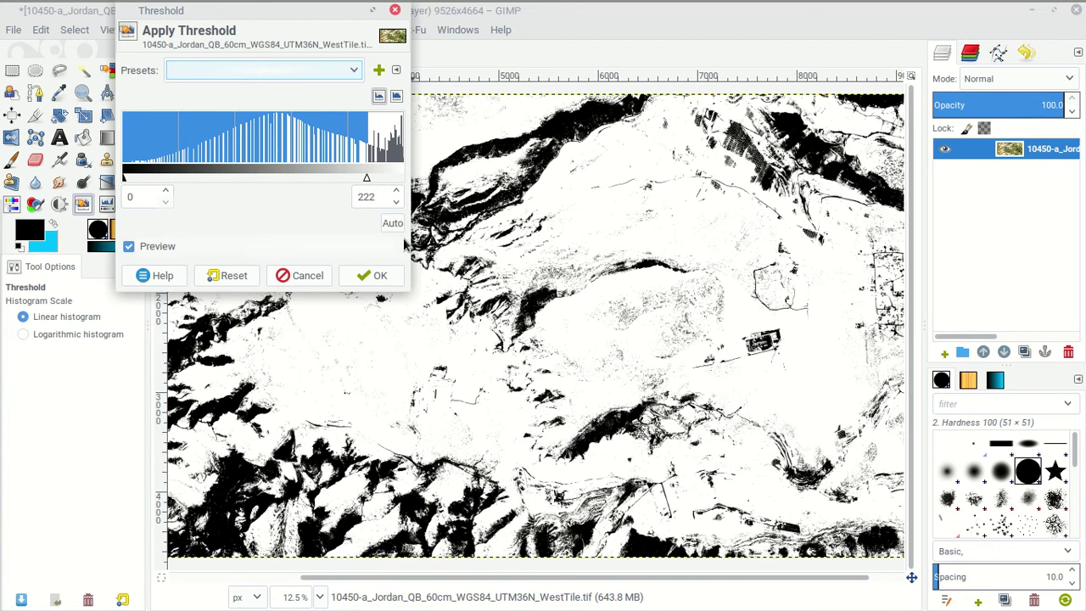
{"action": "left_click", "coordinate": [373, 275]}
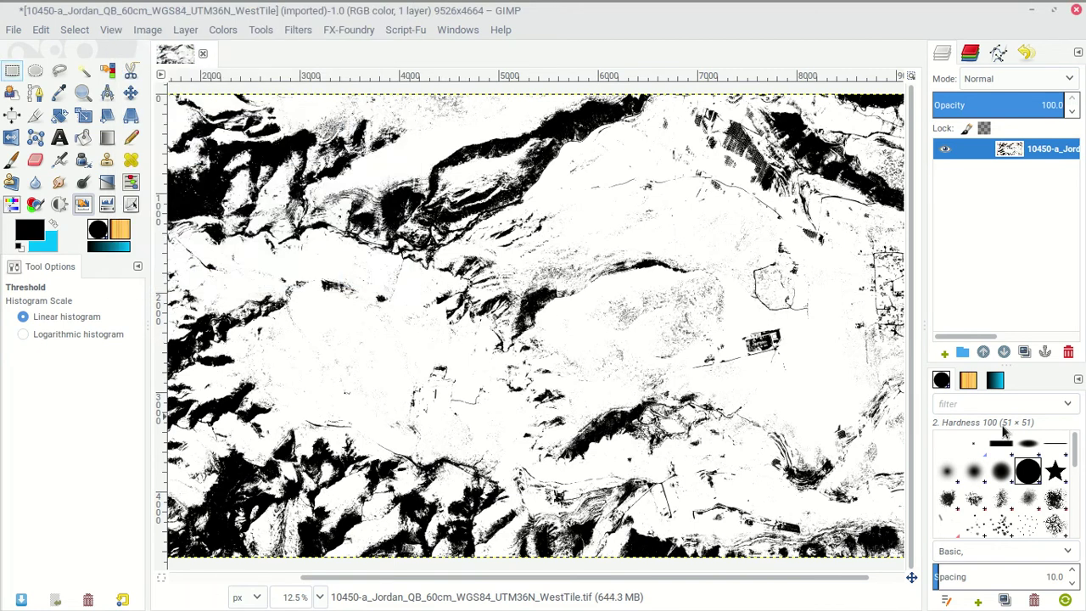
Convert the thresholded image to grayscale mode, and undo both the conversion and the threshold.
{"action": "left_click", "coordinate": [147, 30]}
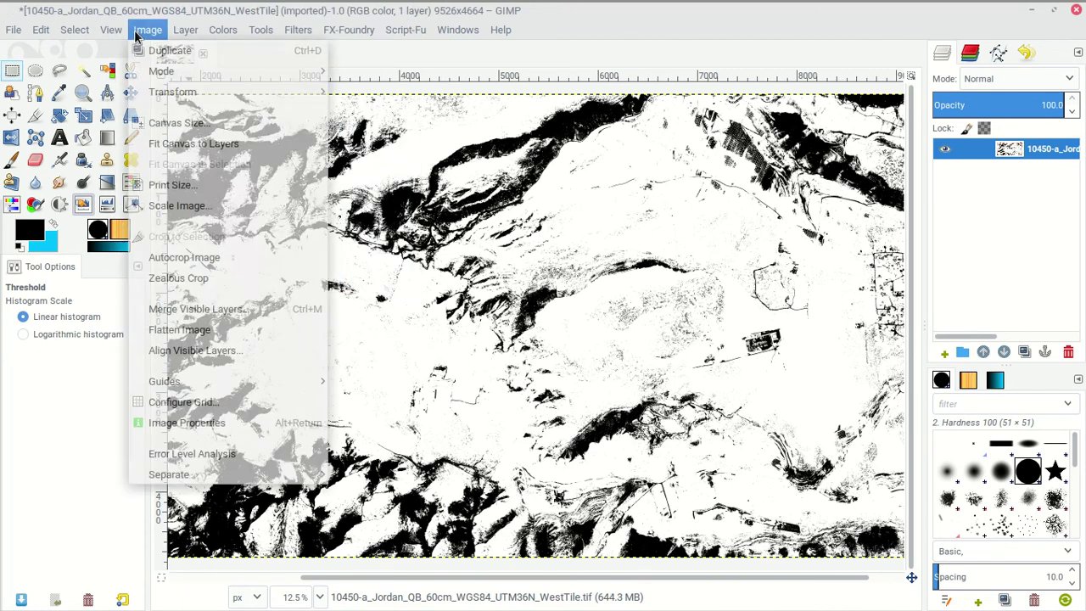
{"action": "mouse_move", "coordinate": [185, 78]}
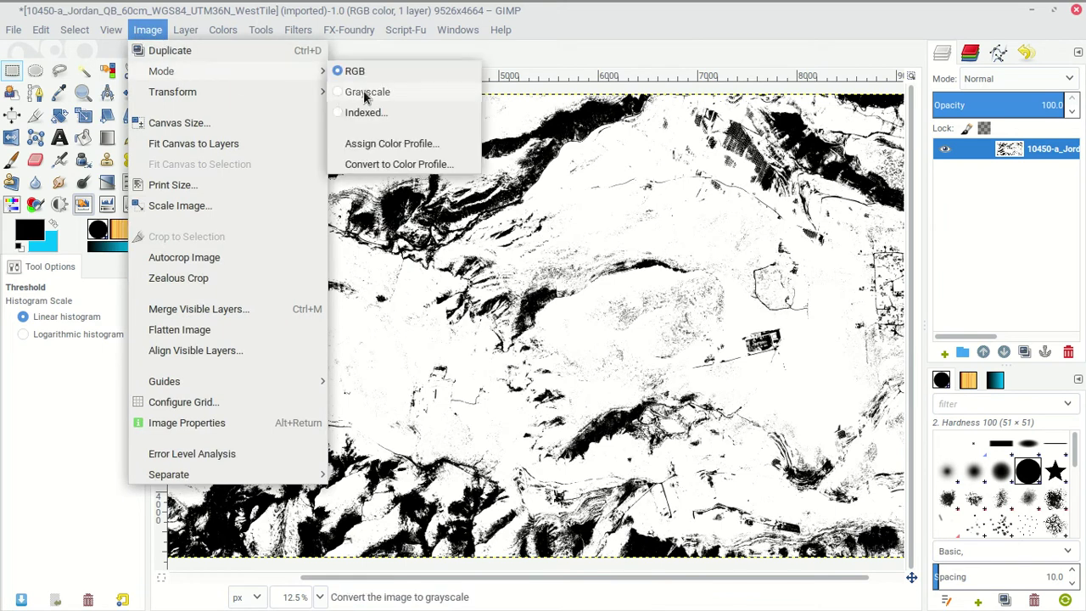
{"action": "left_click", "coordinate": [520, 336]}
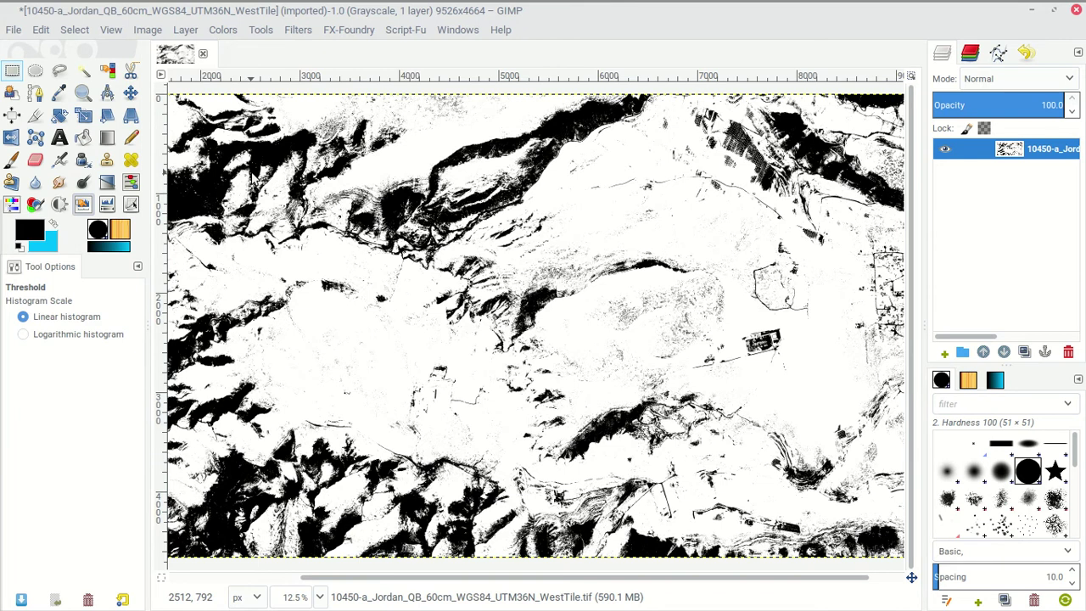
{"action": "key", "text": "ctrl+z"}
{"action": "key", "text": "ctrl+z"}
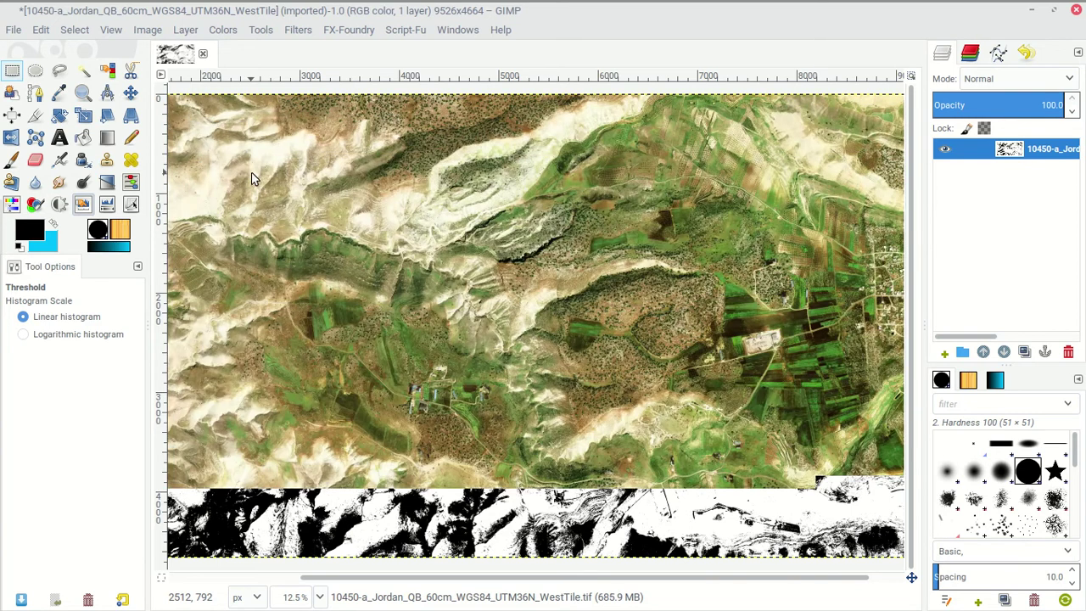
Try a Brightness-Contrast adjustment with contrast 15 and brightness -30, and cancel it.
{"action": "left_click", "coordinate": [224, 29]}
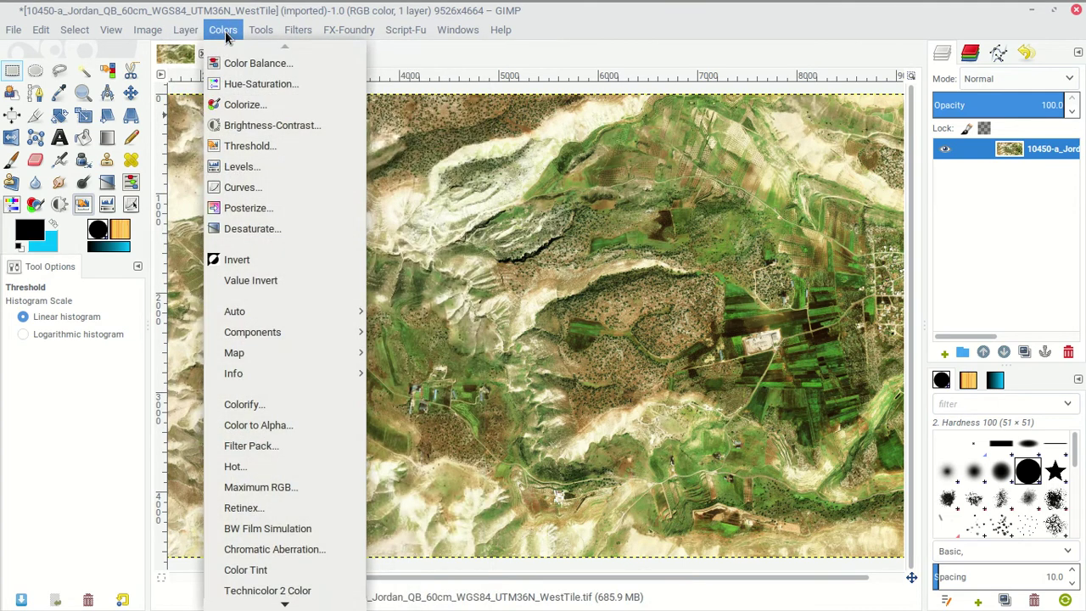
{"action": "left_click", "coordinate": [270, 125]}
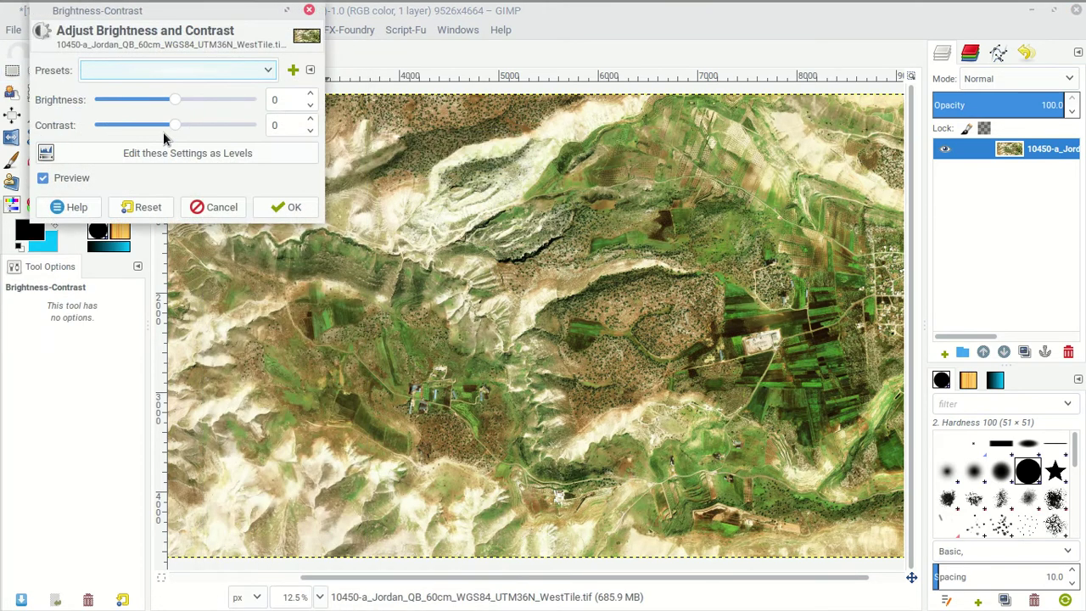
{"action": "left_click_drag", "start_coordinate": [179, 127], "coordinate": [210, 132]}
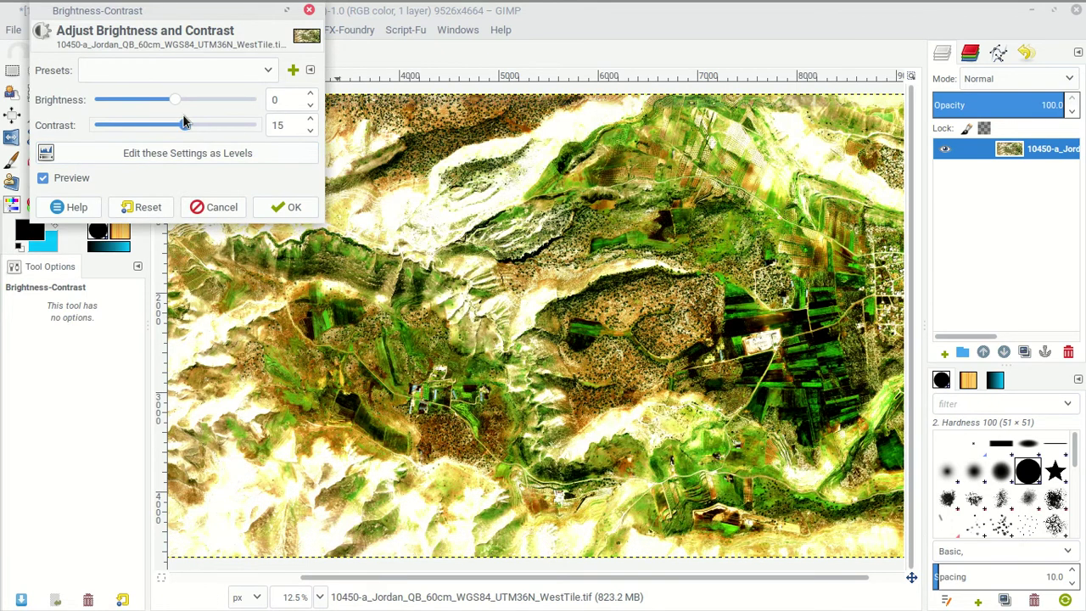
{"action": "mouse_move", "coordinate": [169, 100]}
{"action": "left_mouse_down"}
{"action": "mouse_move", "coordinate": [206, 100]}
{"action": "mouse_move", "coordinate": [156, 100]}
{"action": "left_mouse_up"}
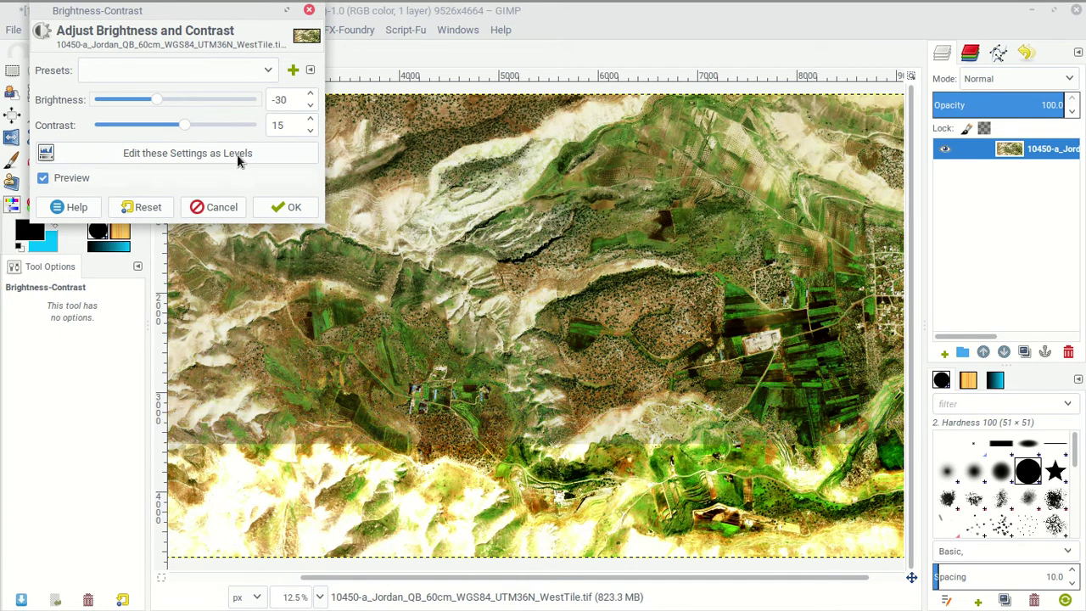
{"action": "left_click", "coordinate": [224, 212]}
Try Posterize on the image with 39, 14 and 4 levels, and cancel it.
{"action": "left_click", "coordinate": [231, 31]}
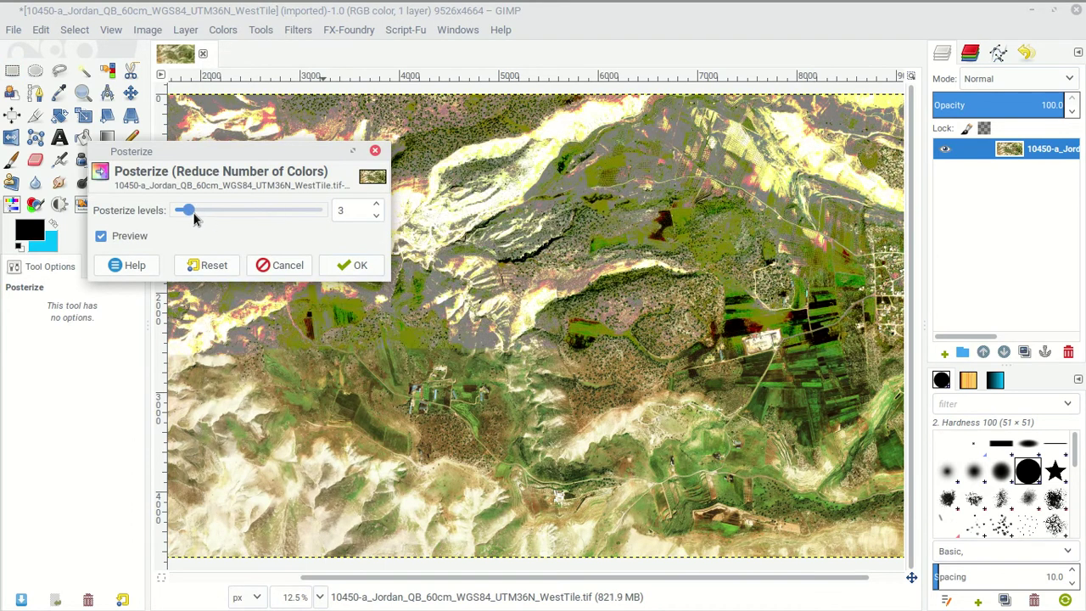
{"action": "left_click_drag", "start_coordinate": [196, 219], "coordinate": [272, 229]}
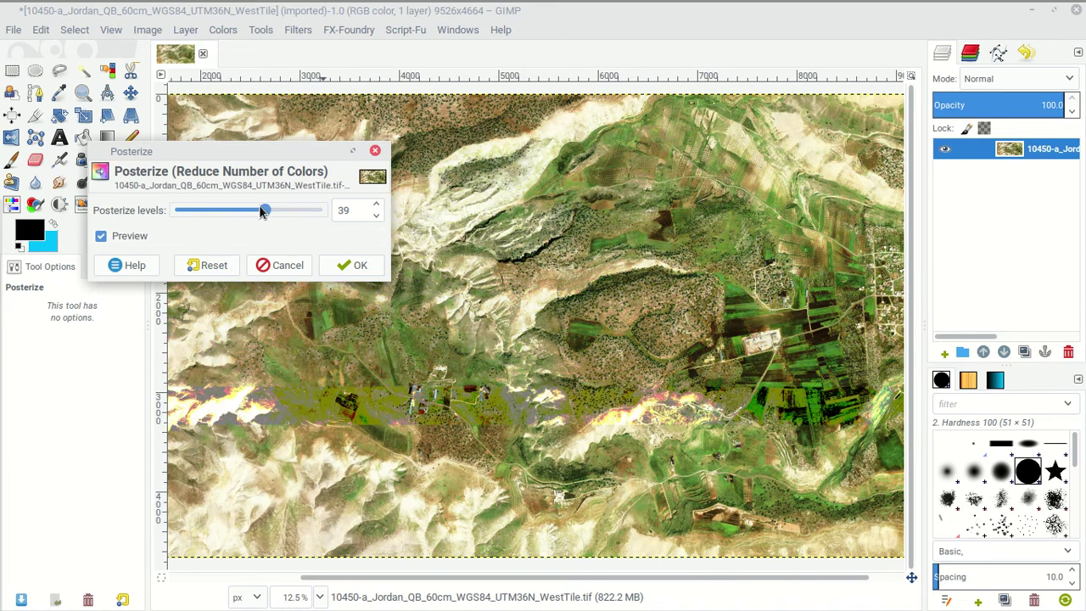
{"action": "left_click_drag", "start_coordinate": [262, 211], "coordinate": [230, 209]}
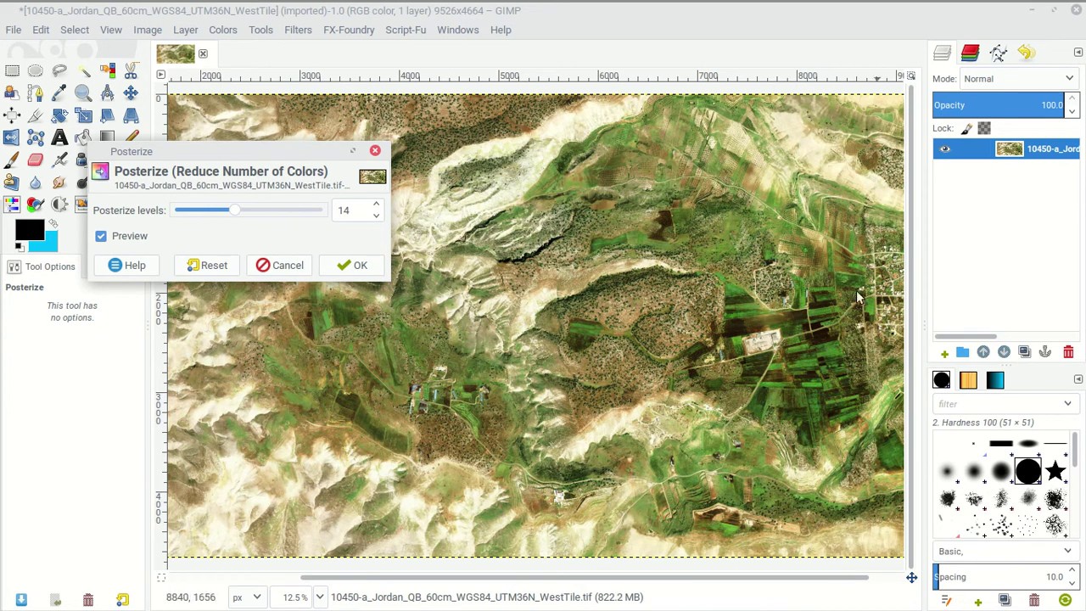
{"action": "left_click_drag", "start_coordinate": [225, 212], "coordinate": [193, 214]}
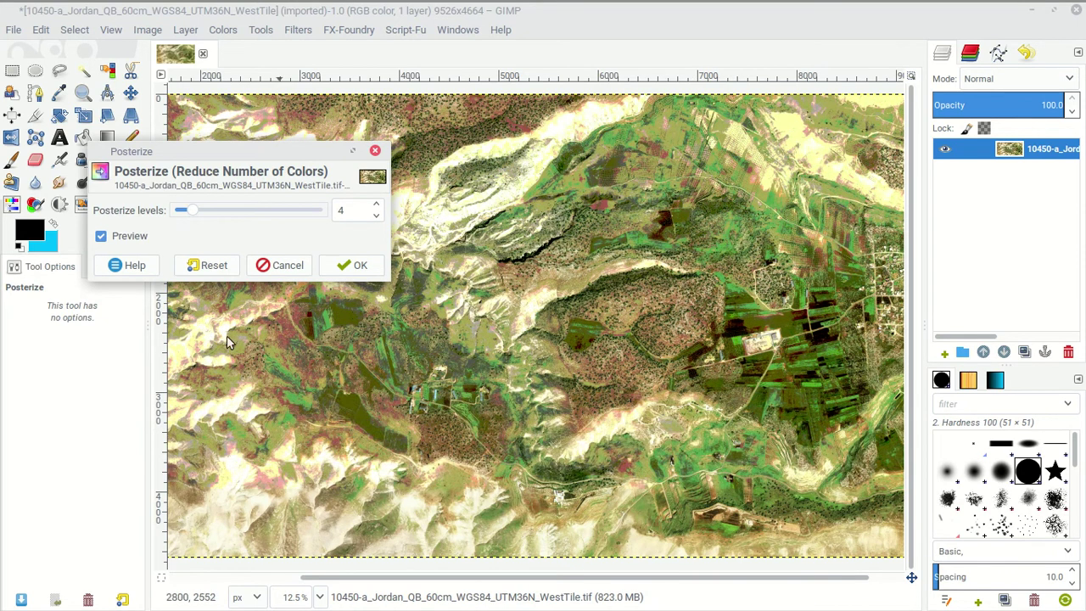
{"action": "left_click", "coordinate": [297, 266]}
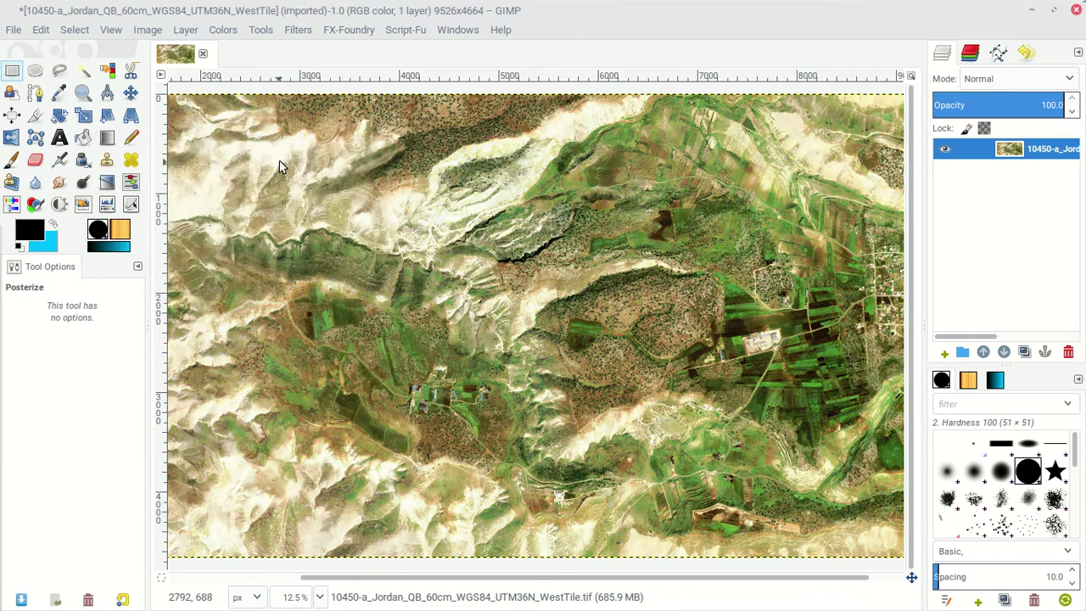
Preview Desaturate with the Lightness, Luminosity and Average shades of gray, and cancel it.
{"action": "left_click", "coordinate": [234, 34]}
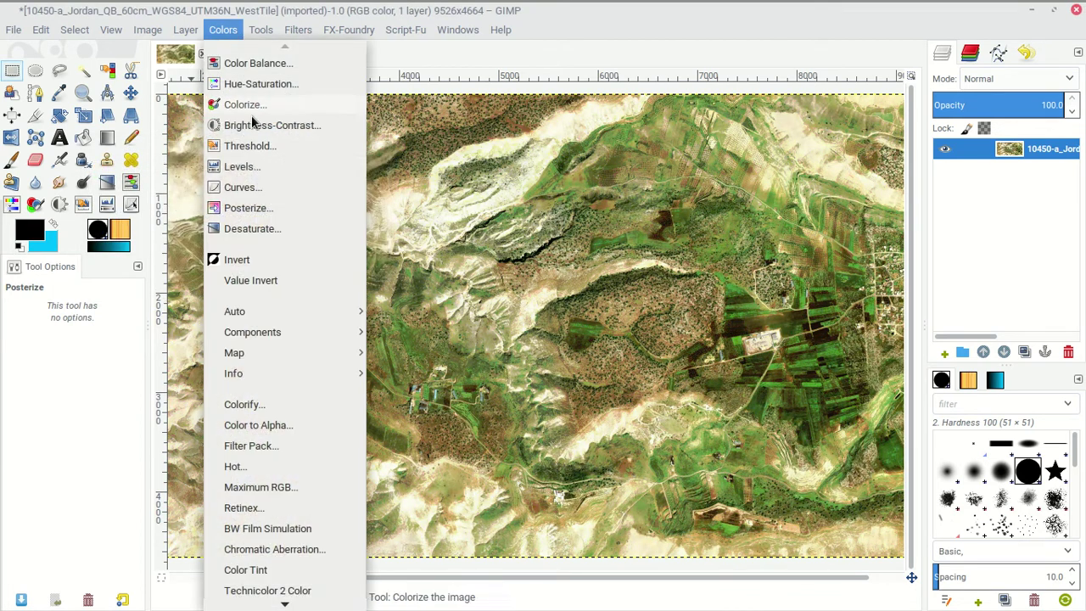
{"action": "left_click", "coordinate": [274, 229]}
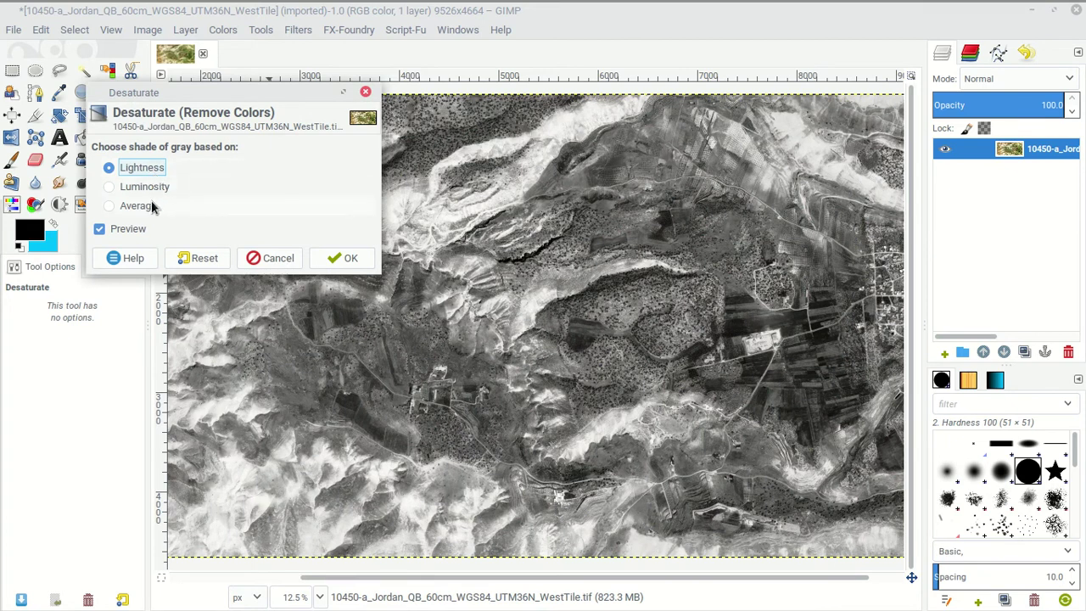
{"action": "left_click", "coordinate": [126, 186]}
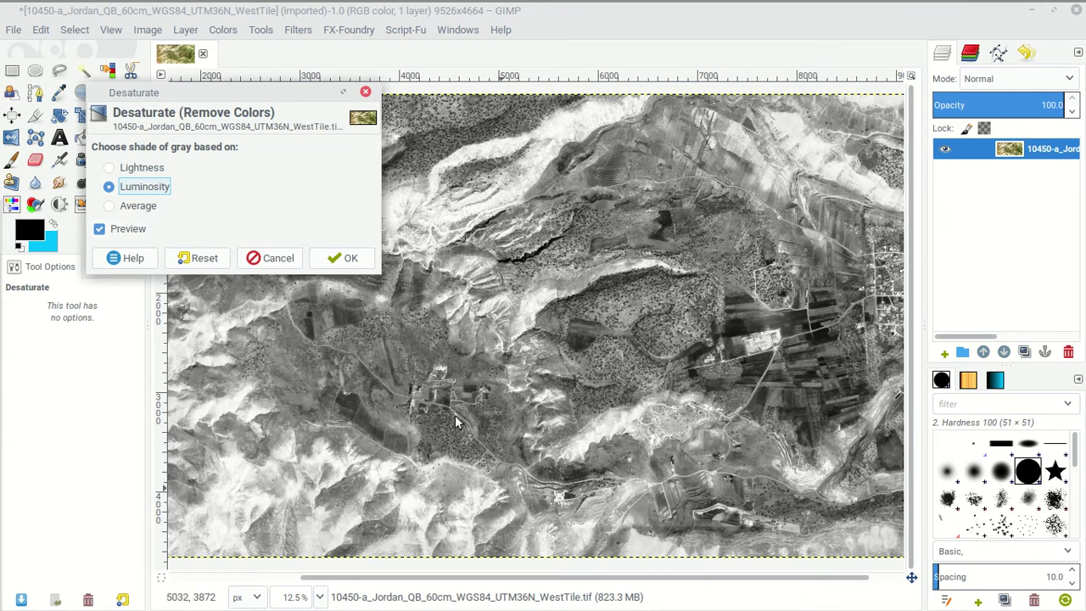
{"action": "left_click", "coordinate": [144, 206]}
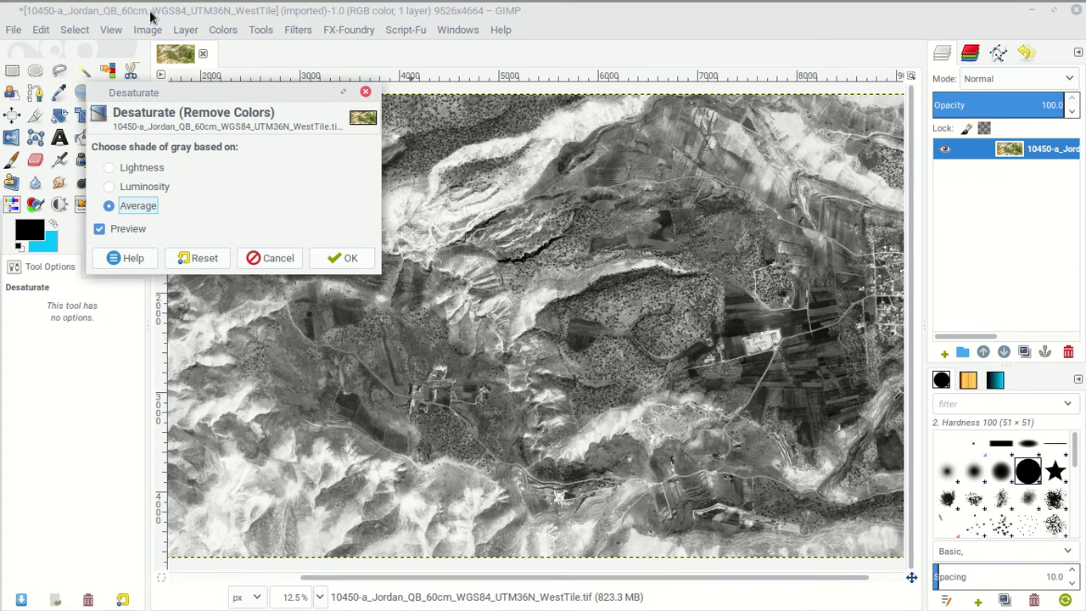
{"action": "left_click", "coordinate": [281, 259]}
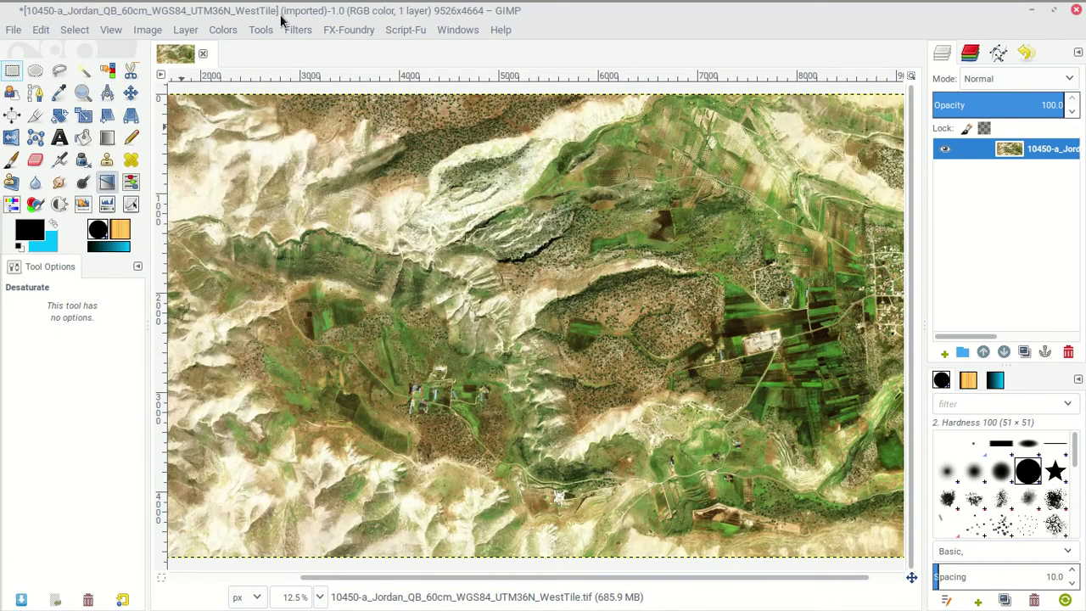
Invert the colors of the RGB image and undo the inversion.
{"action": "left_click", "coordinate": [231, 30]}
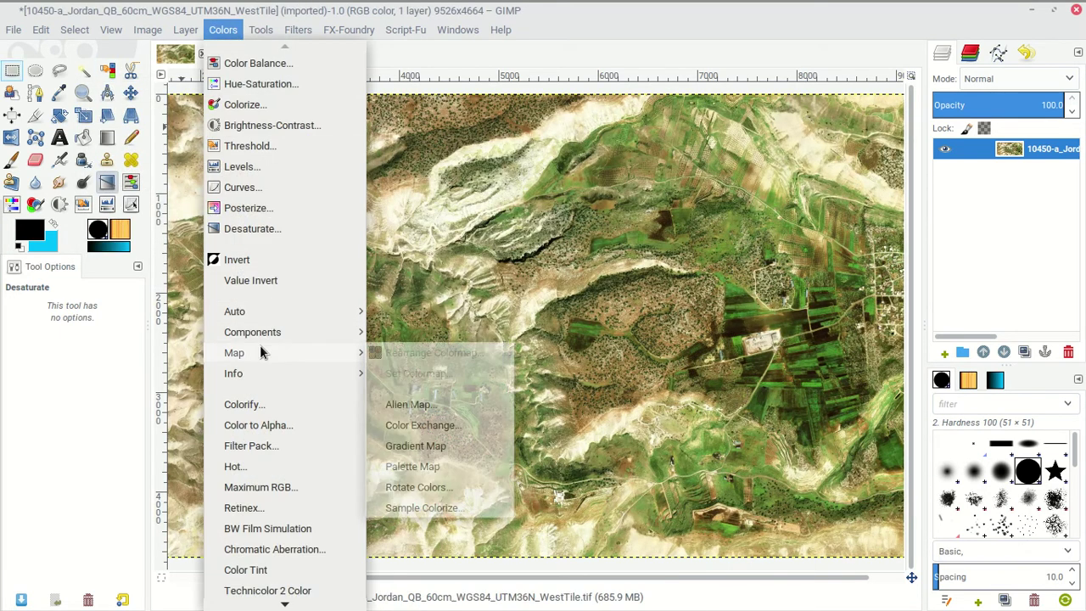
{"action": "left_click", "coordinate": [250, 259]}
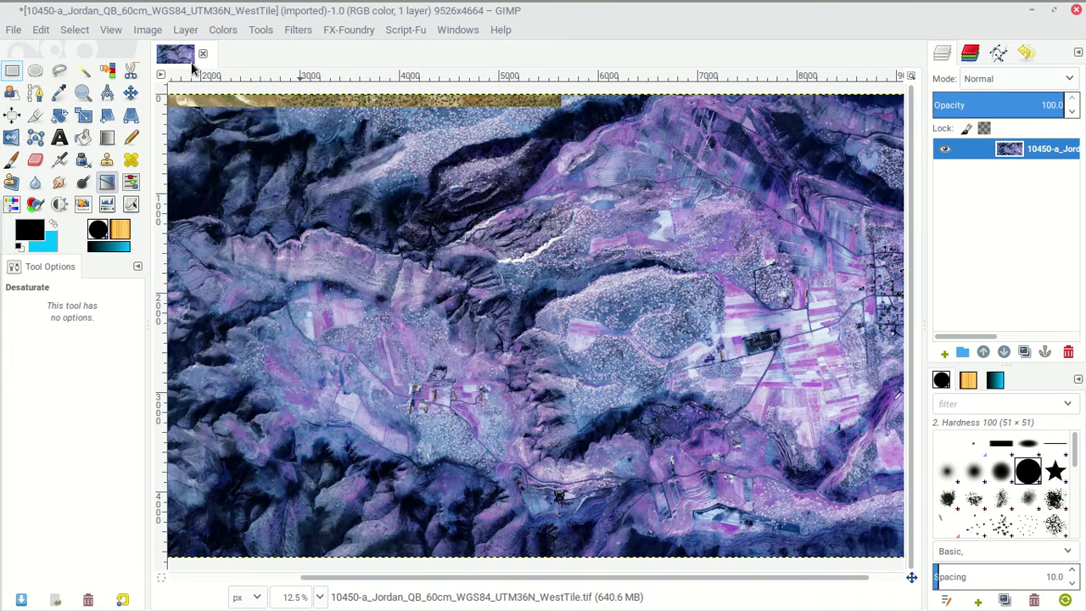
{"action": "key", "text": "ctrl+z"}
Convert the satellite image from RGB to grayscale mode.
{"action": "left_click", "coordinate": [111, 30]}
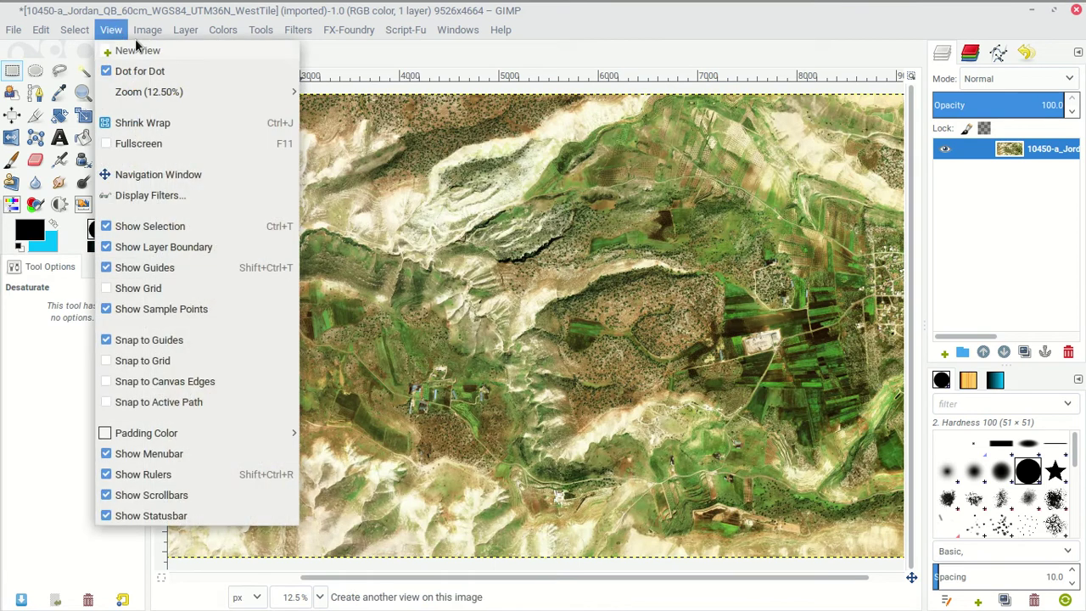
{"action": "mouse_move", "coordinate": [147, 29]}
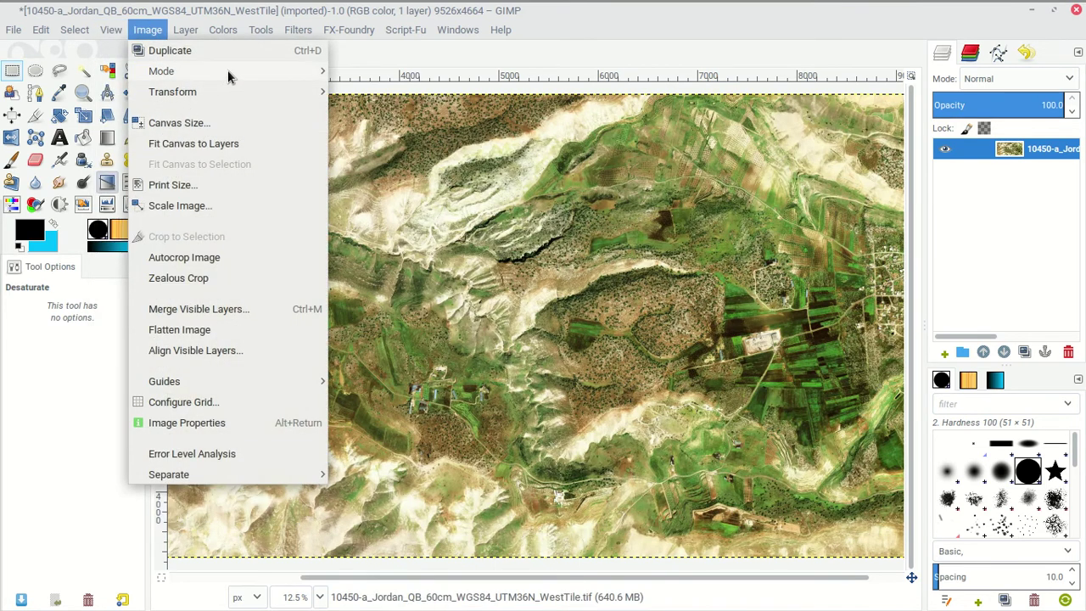
{"action": "mouse_move", "coordinate": [309, 71]}
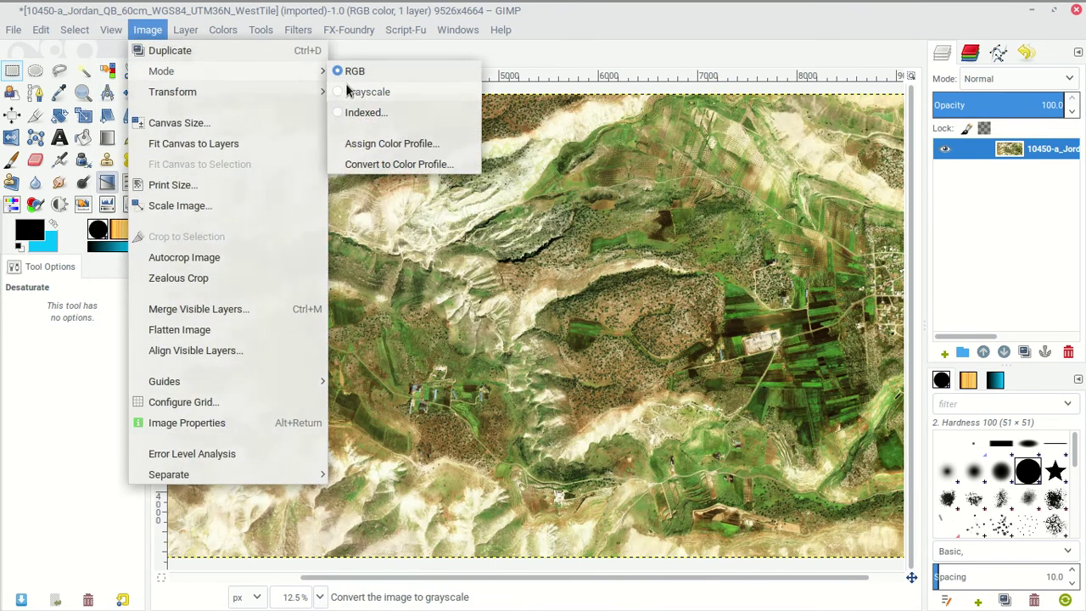
{"action": "left_click", "coordinate": [347, 91]}
Invert the grayscale image, and undo both the inversion and the grayscale conversion.
{"action": "left_click", "coordinate": [224, 32]}
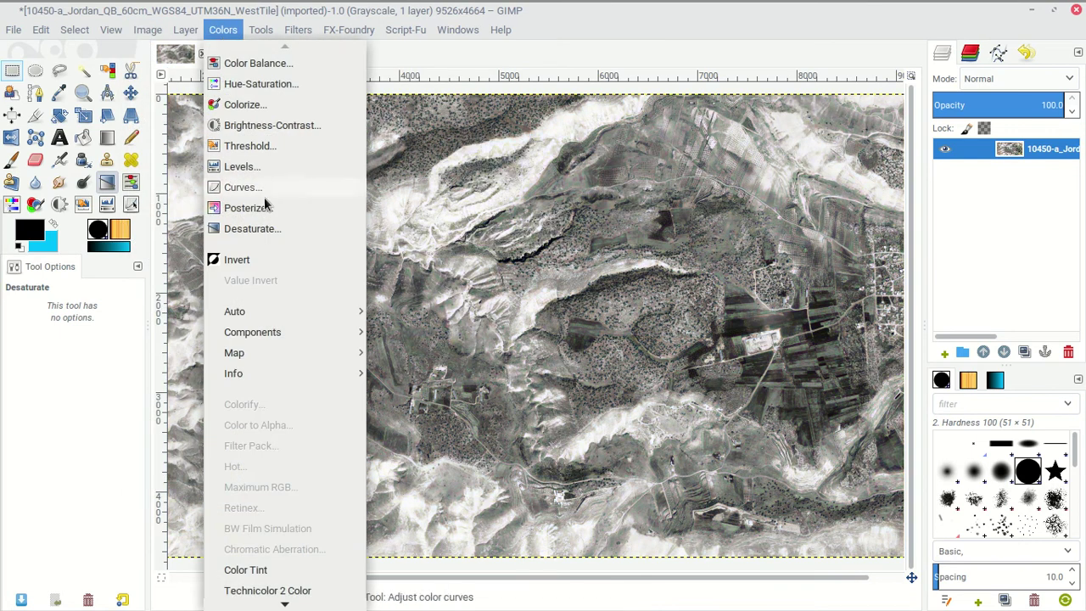
{"action": "left_click", "coordinate": [222, 260]}
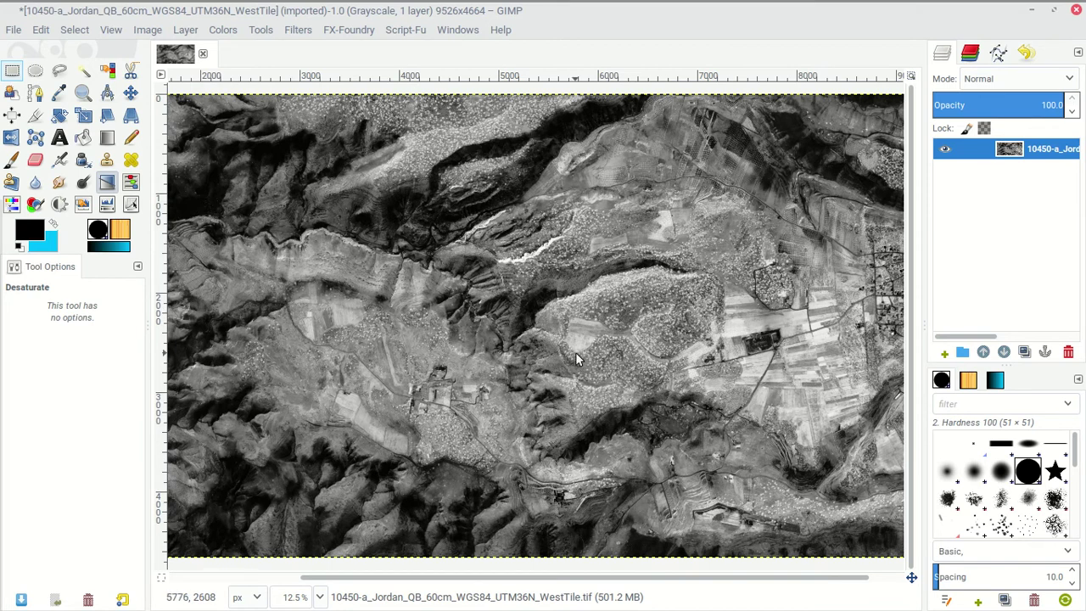
{"action": "key", "text": "ctrl+f"}
{"action": "key", "text": "ctrl+z"}
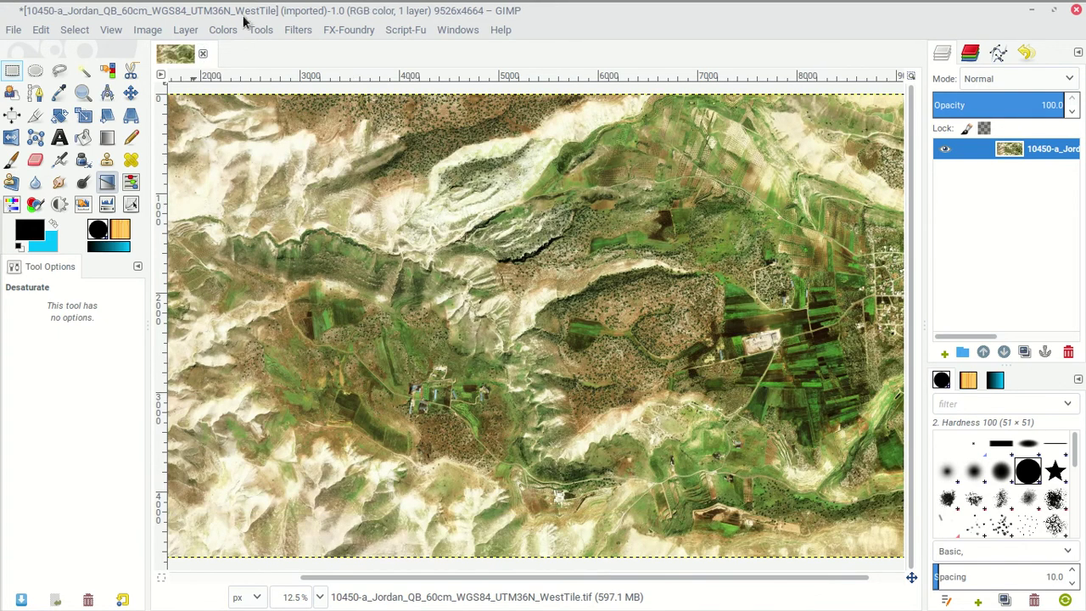
Apply a Threshold adjustment to the color image with a range of 127 to 255.
{"action": "left_click", "coordinate": [224, 30]}
{"action": "left_click", "coordinate": [243, 146]}
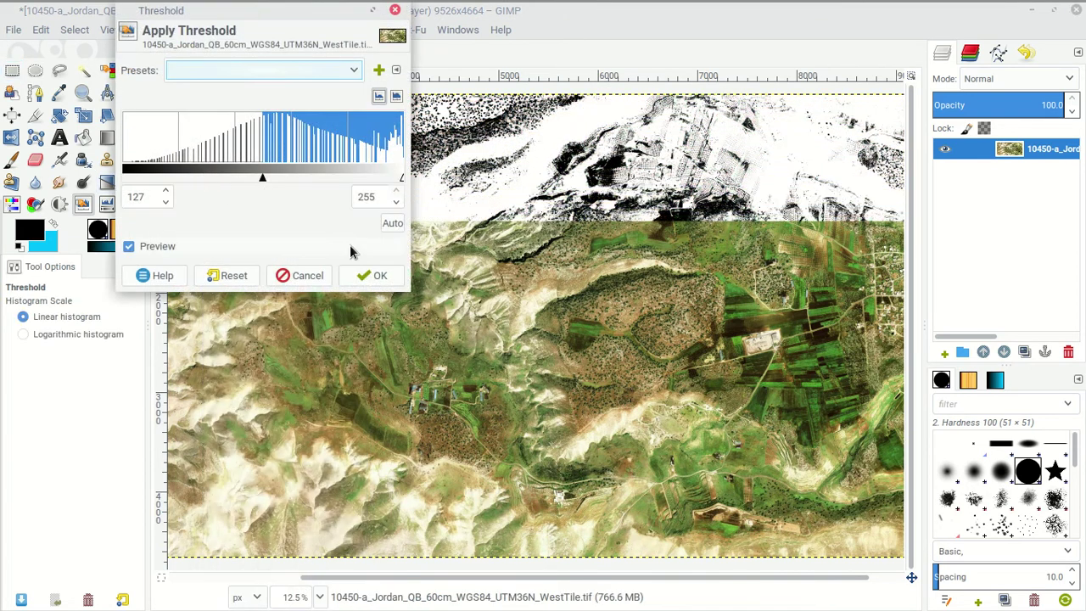
{"action": "left_click", "coordinate": [375, 275]}
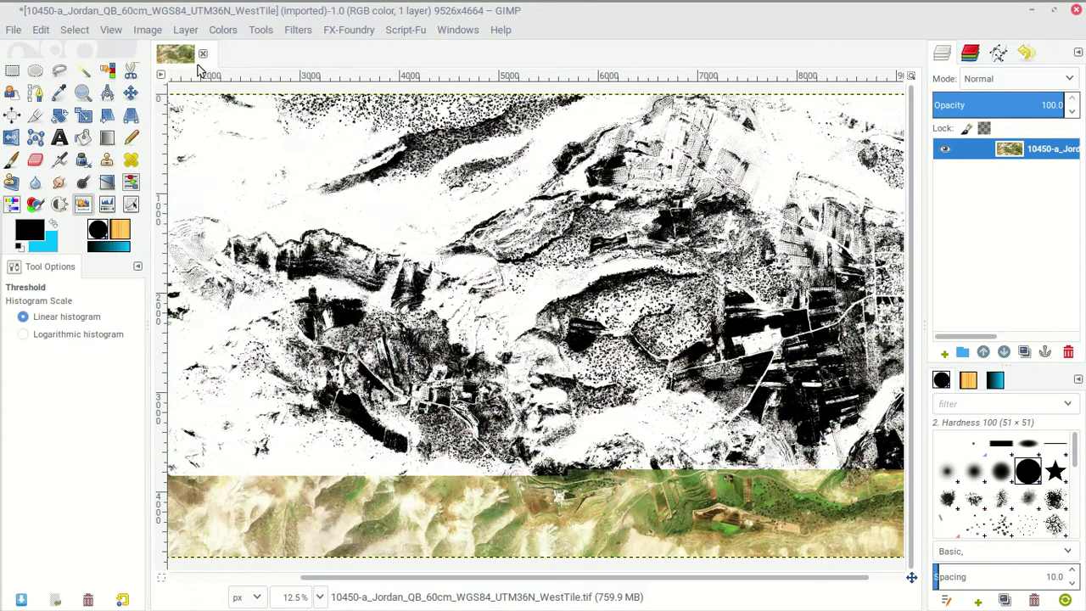
Invert the colors of the thresholded image, and undo both the inversion and the threshold.
{"action": "left_click", "coordinate": [240, 30]}
{"action": "left_click", "coordinate": [245, 265]}
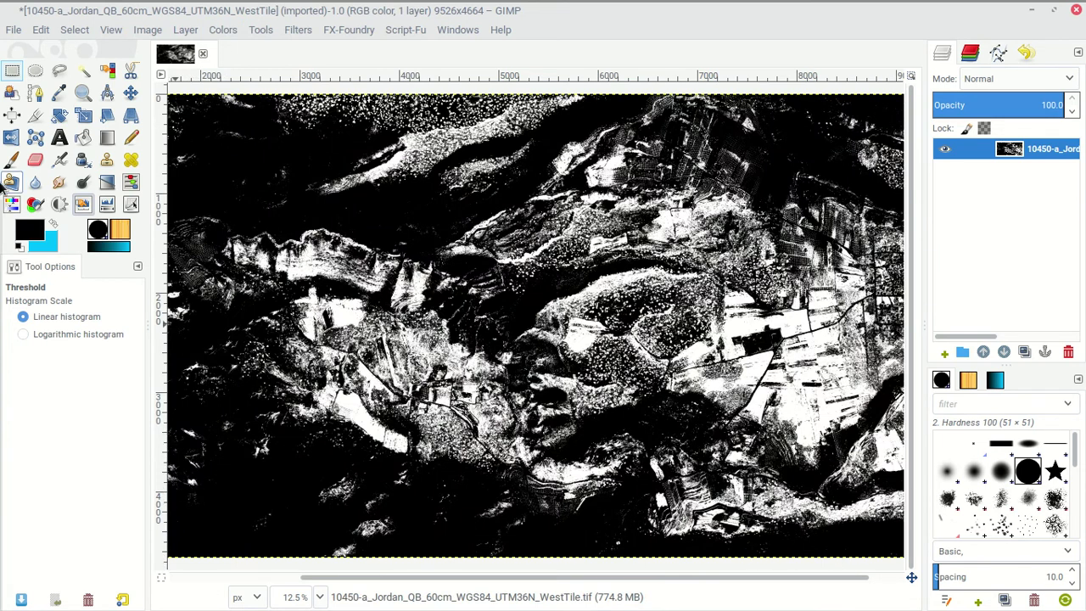
{"action": "key", "text": "ctrl+z"}
{"action": "key", "text": "ctrl+z"}
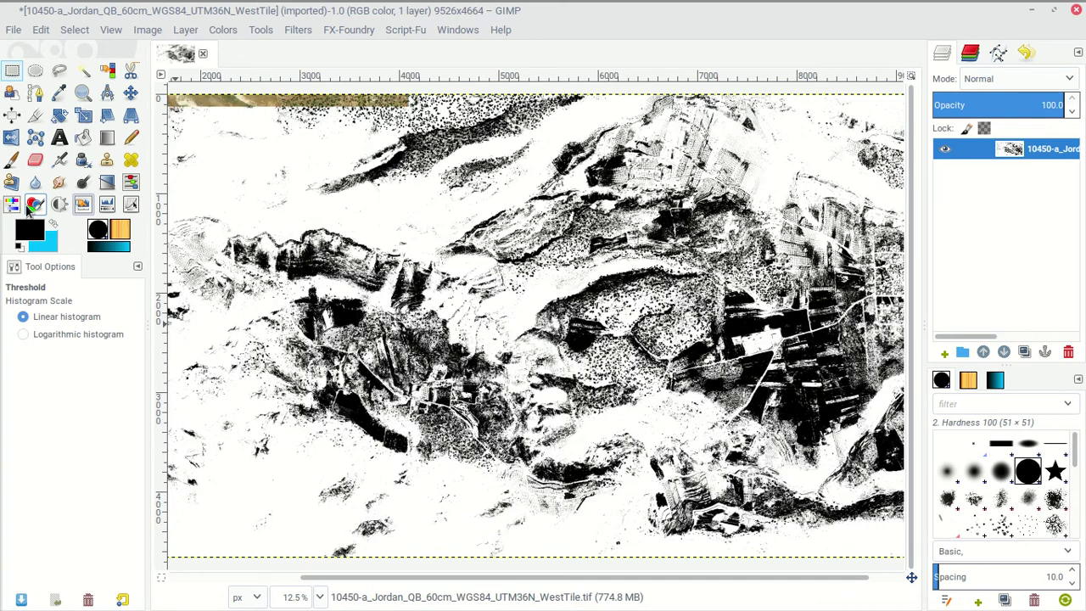
Apply Value Invert to the color satellite image, and undo it to compare the result with the original.
{"action": "left_click", "coordinate": [222, 29]}
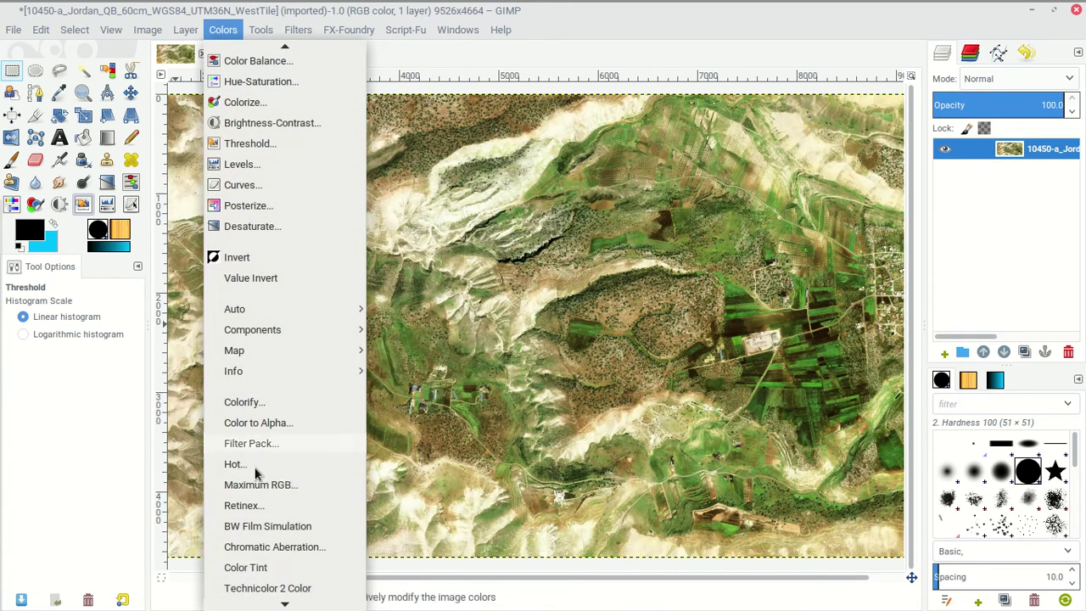
{"action": "mouse_move", "coordinate": [274, 353]}
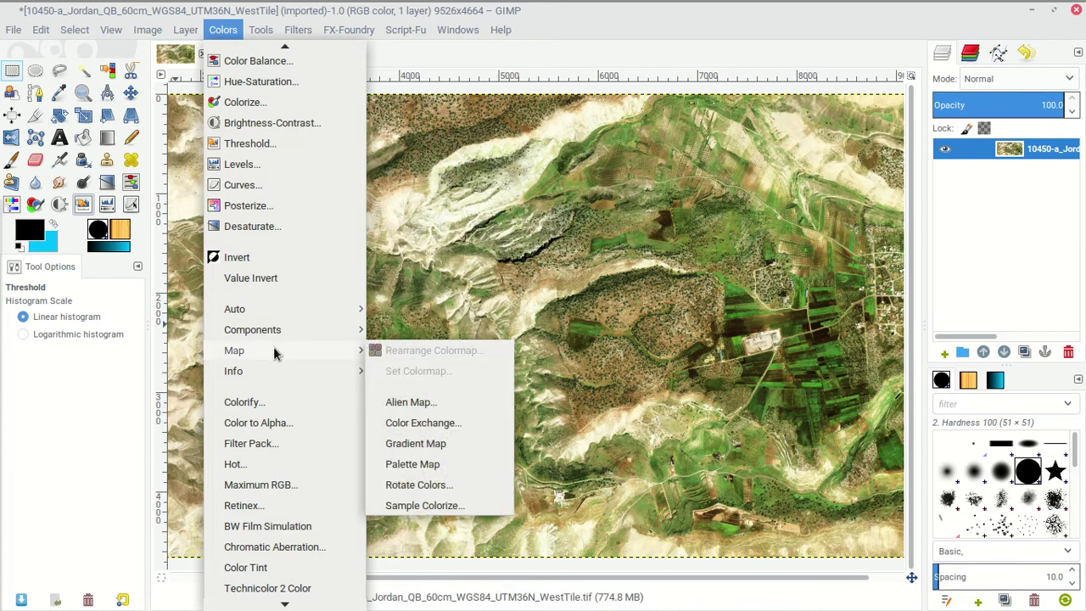
{"action": "mouse_move", "coordinate": [279, 326]}
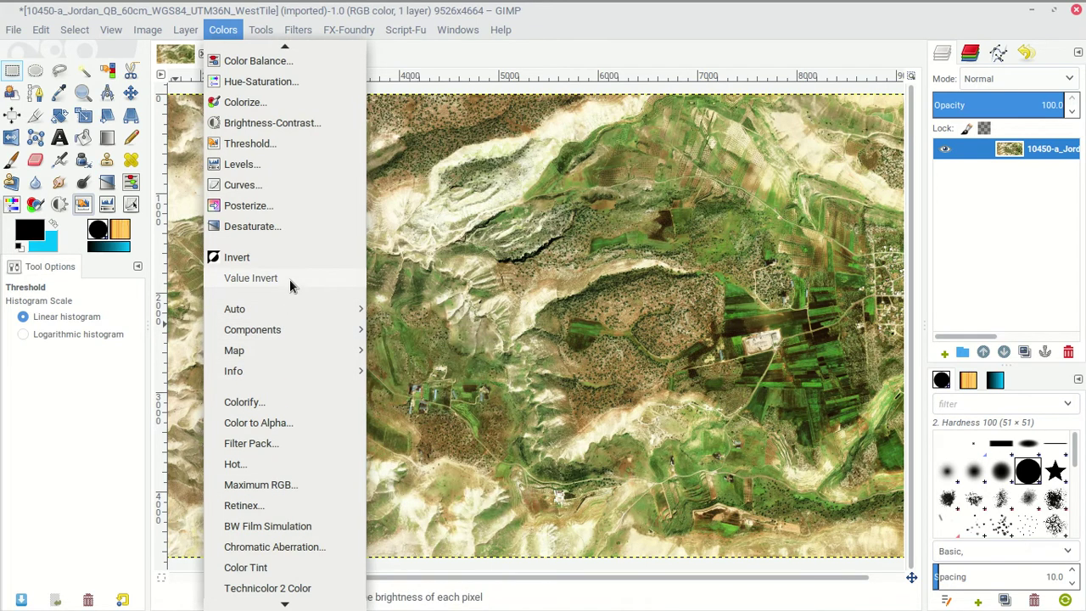
{"action": "left_click", "coordinate": [289, 280]}
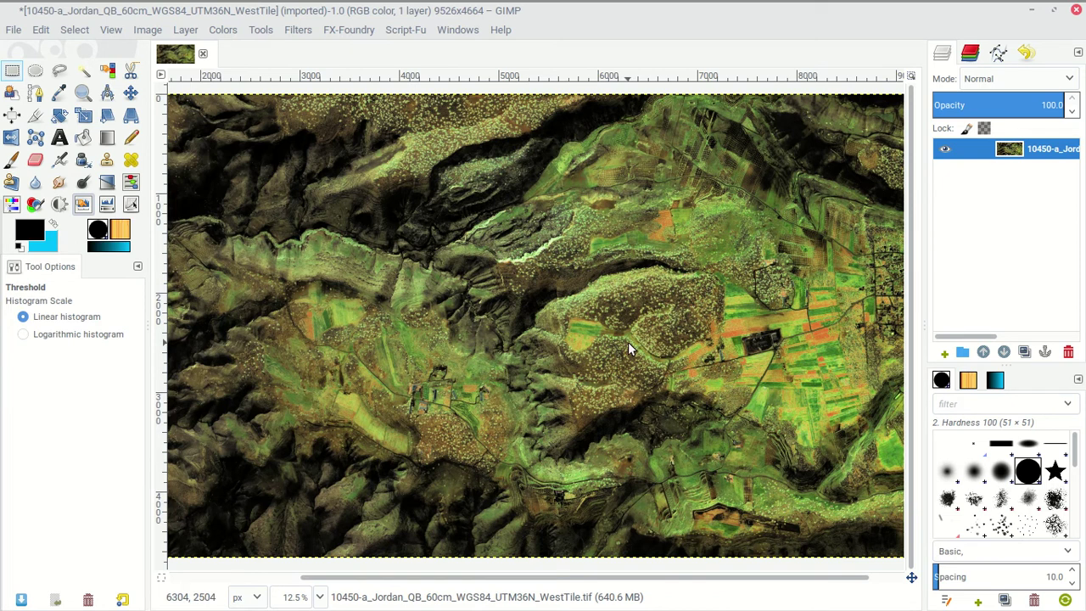
{"action": "key", "text": "ctrl+z"}
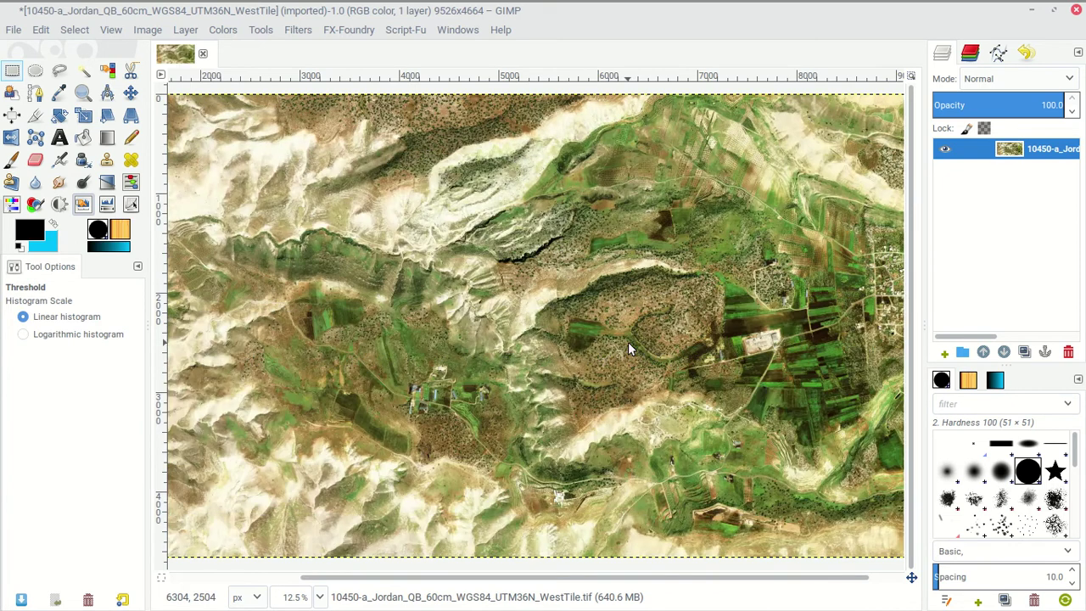
{"action": "key", "text": "ctrl+y"}
Convert the satellite image from RGB to grayscale mode in preparation for filtering.
{"action": "left_click", "coordinate": [302, 32]}
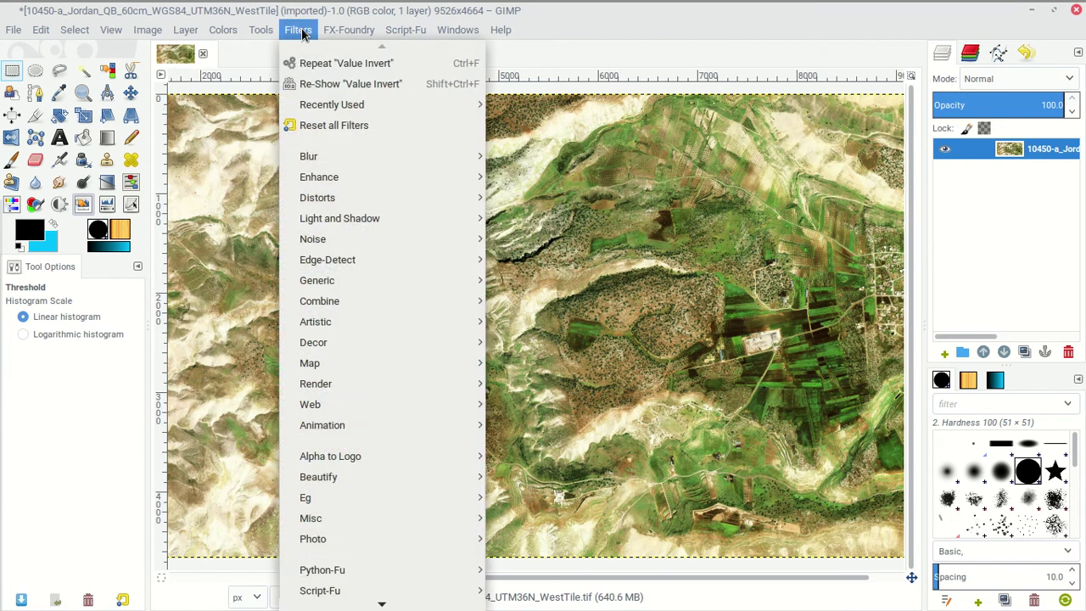
{"action": "mouse_move", "coordinate": [262, 38]}
{"action": "mouse_move", "coordinate": [146, 31]}
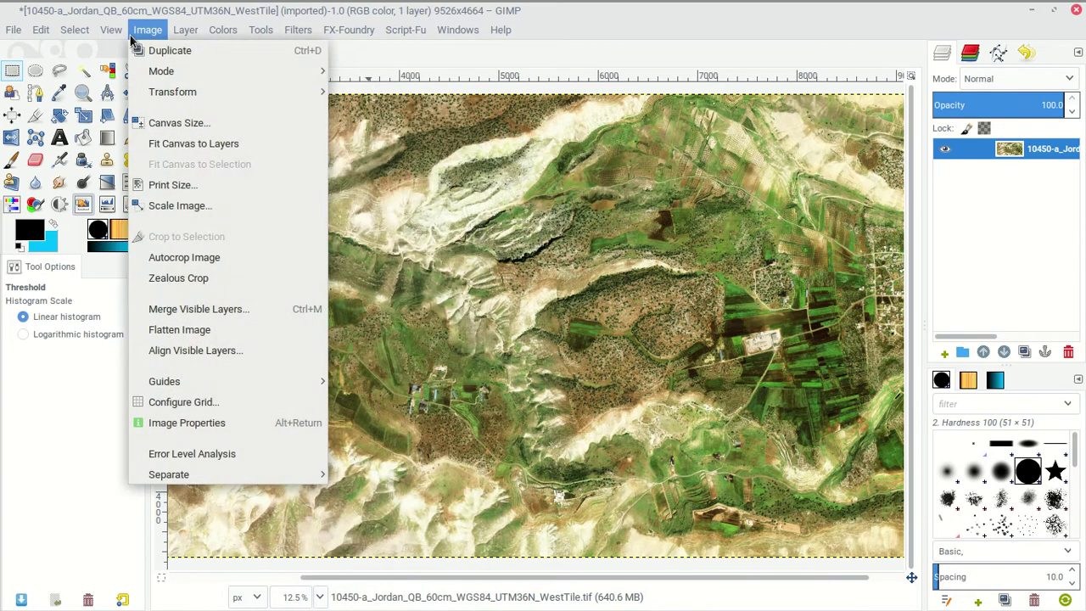
{"action": "mouse_move", "coordinate": [161, 71]}
{"action": "left_click", "coordinate": [391, 85]}
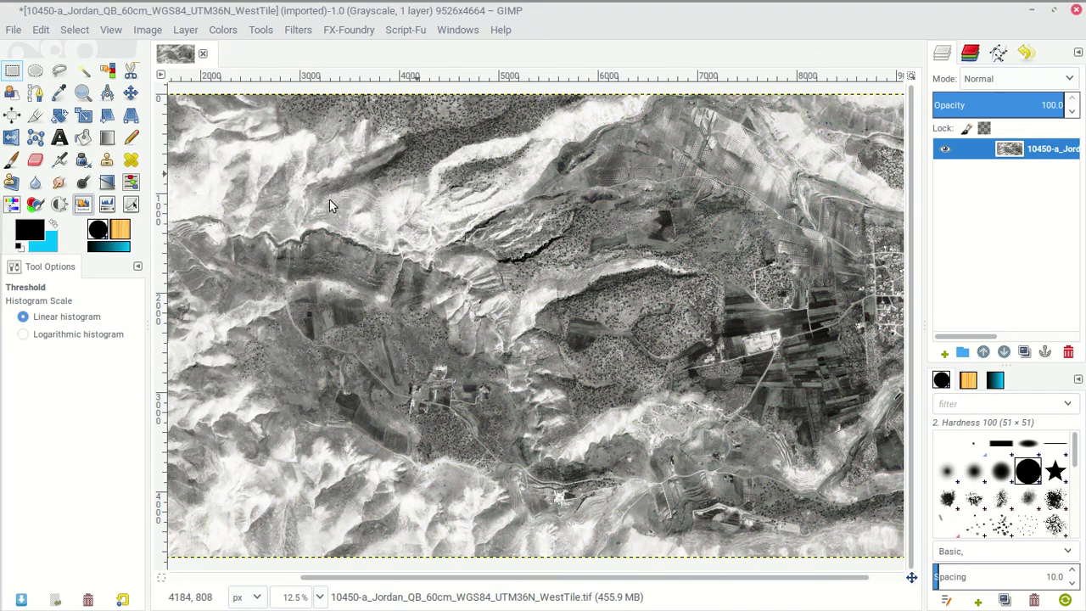
Open the Gaussian Blur filter for the grayscale image and toggle its preview off and on.
{"action": "left_click", "coordinate": [305, 34]}
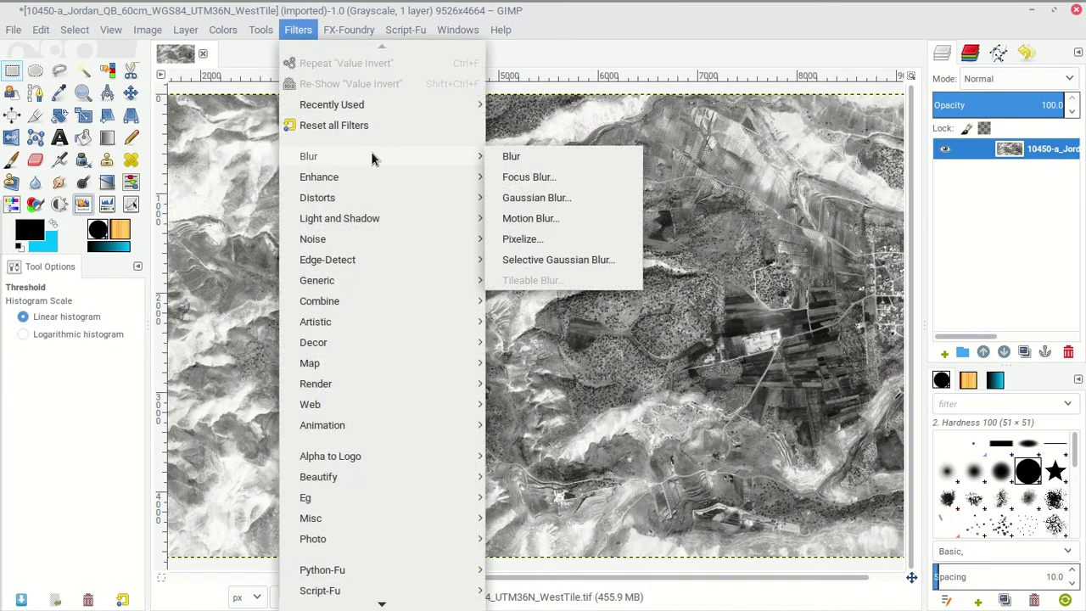
{"action": "left_click", "coordinate": [543, 198]}
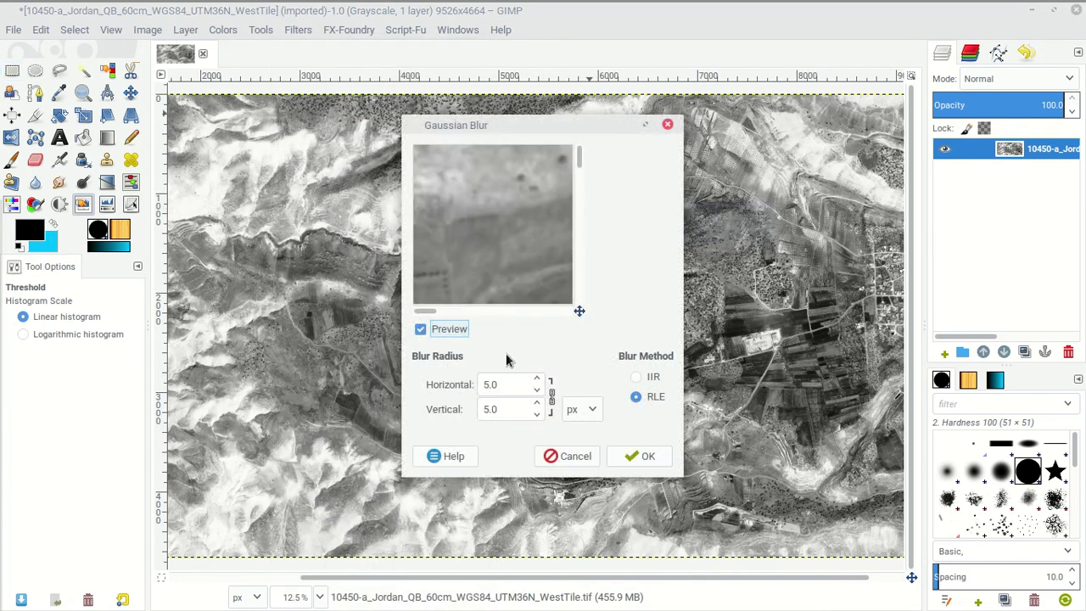
{"action": "left_click_drag", "start_coordinate": [558, 127], "coordinate": [388, 186]}
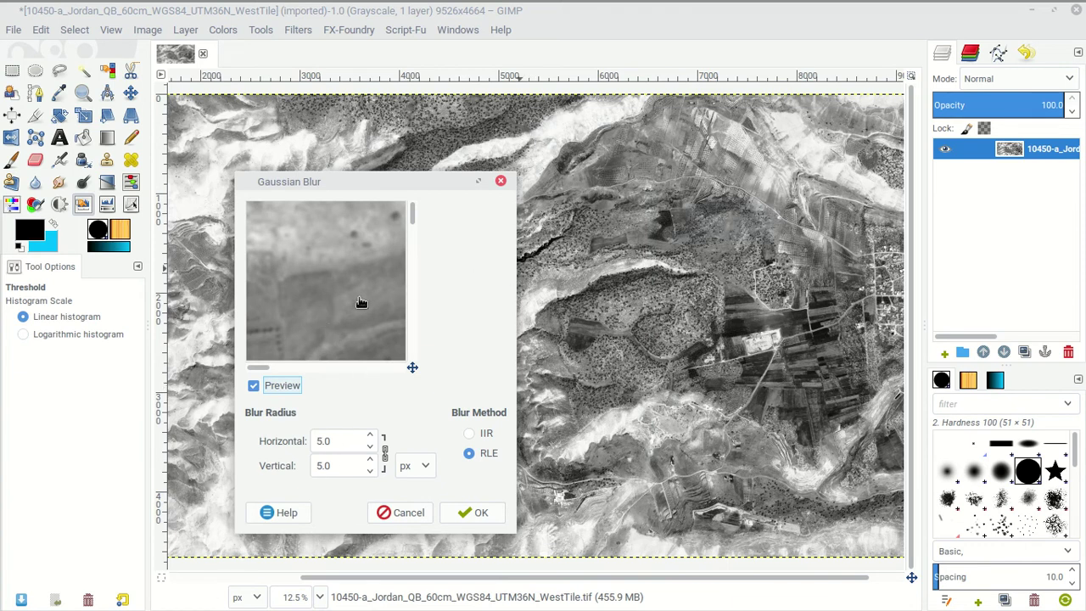
{"action": "left_click", "coordinate": [253, 386]}
{"action": "left_click", "coordinate": [255, 387]}
Set the horizontal and vertical blur radius to 15 px and apply the Gaussian Blur.
{"action": "left_click", "coordinate": [370, 436]}
{"action": "left_click", "coordinate": [371, 436]}
{"action": "left_click", "coordinate": [371, 436]}
{"action": "left_click", "coordinate": [372, 436]}
{"action": "left_click", "coordinate": [372, 436]}
{"action": "left_click", "coordinate": [371, 436]}
{"action": "left_click", "coordinate": [373, 436]}
{"action": "left_click", "coordinate": [373, 436]}
{"action": "left_click", "coordinate": [373, 436]}
{"action": "left_click", "coordinate": [373, 436]}
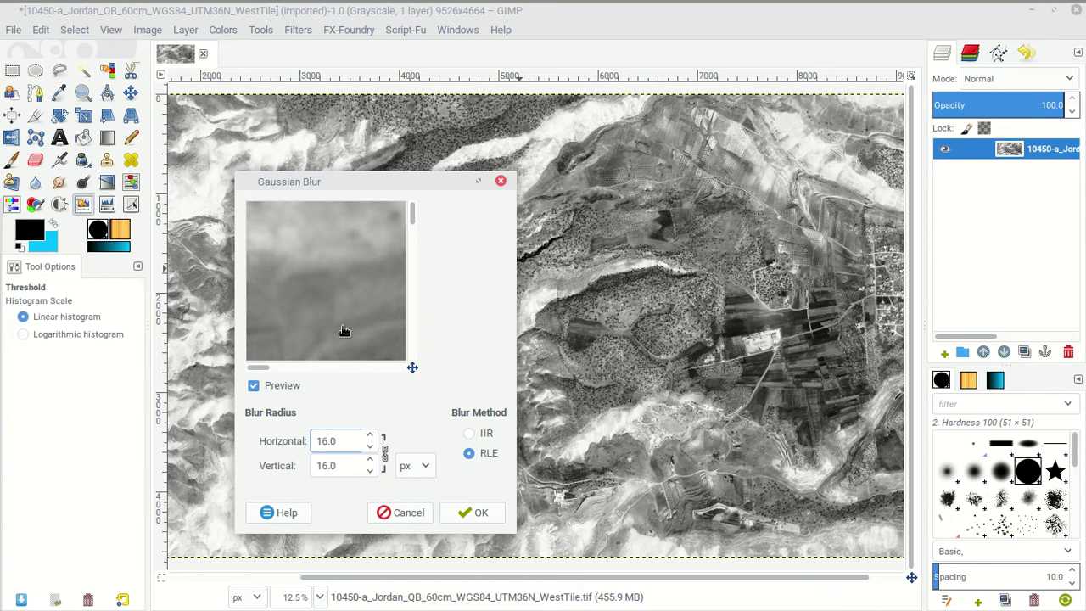
{"action": "left_click", "coordinate": [370, 446]}
{"action": "left_click", "coordinate": [467, 514]}
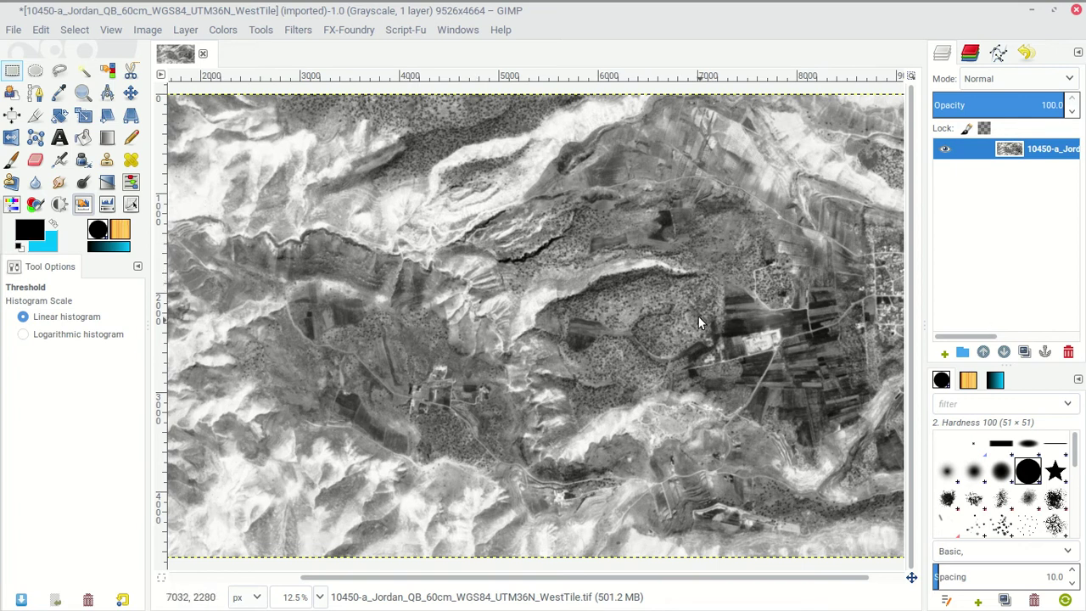
Examine the blurred fields, tree cover and bright ridge at several magnifications, comparing them with the unblurred image.
{"action": "scroll", "coordinate": [596, 259], "scroll_direction": "up", "scroll_amount": 6}
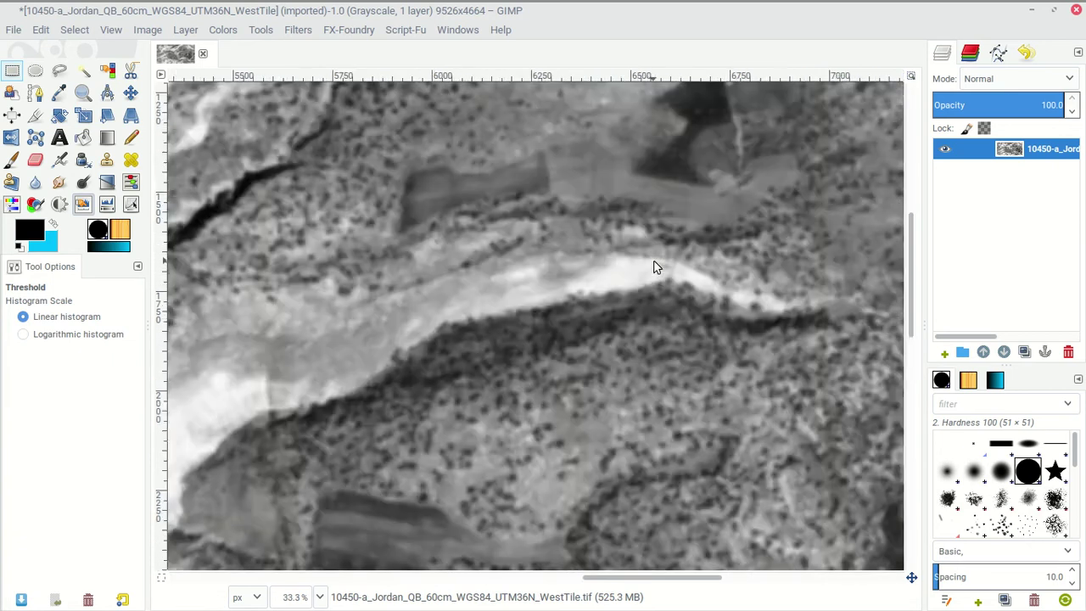
{"action": "scroll", "coordinate": [653, 267], "scroll_direction": "up", "scroll_amount": 6}
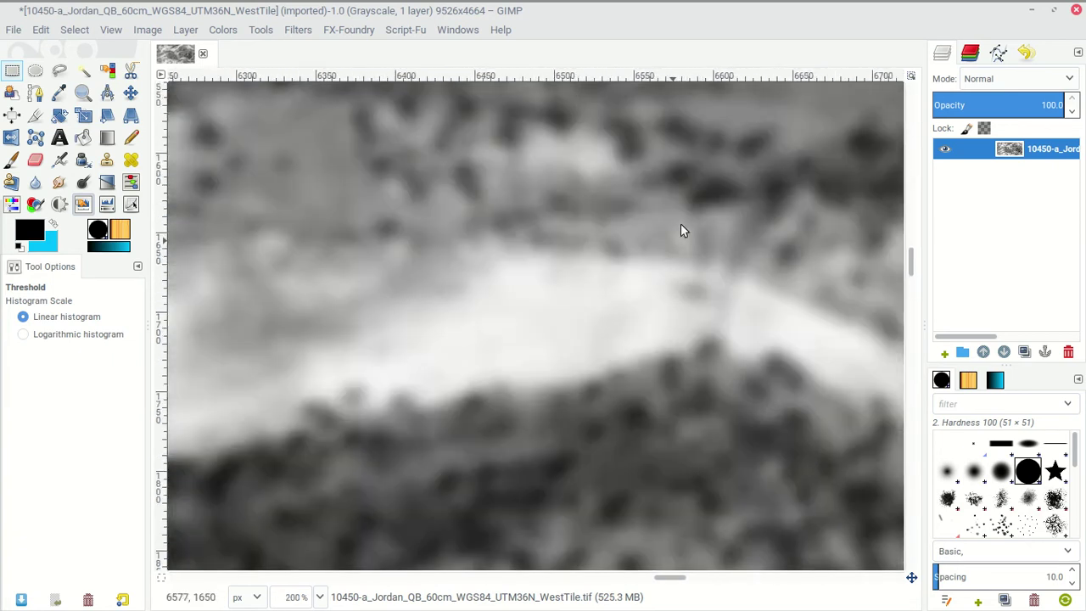
{"action": "scroll", "coordinate": [684, 224], "scroll_direction": "down", "scroll_amount": 4}
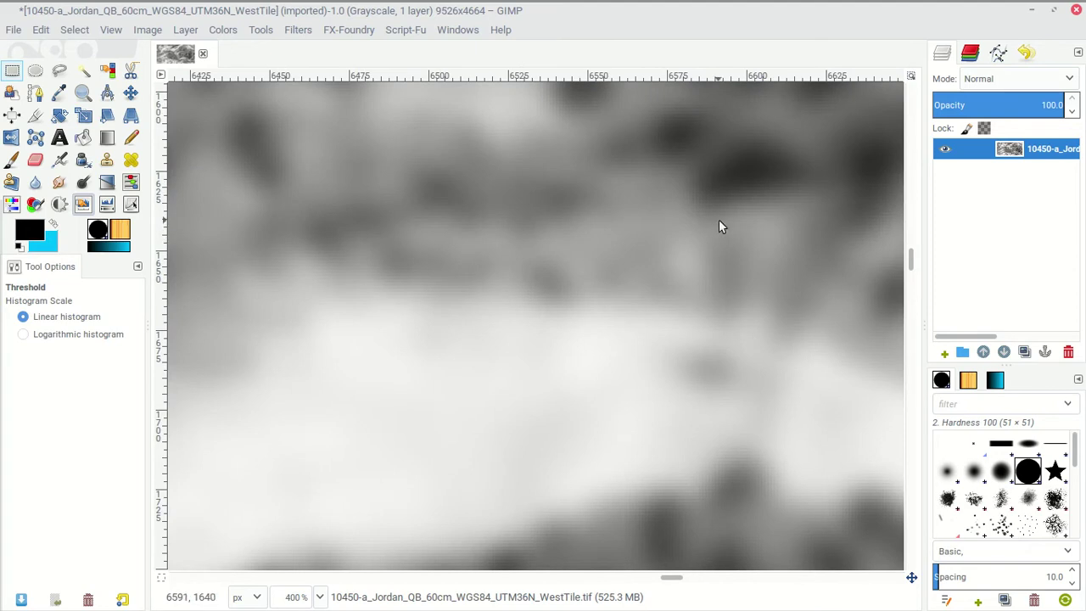
{"action": "scroll", "coordinate": [720, 225], "scroll_direction": "down", "scroll_amount": 5}
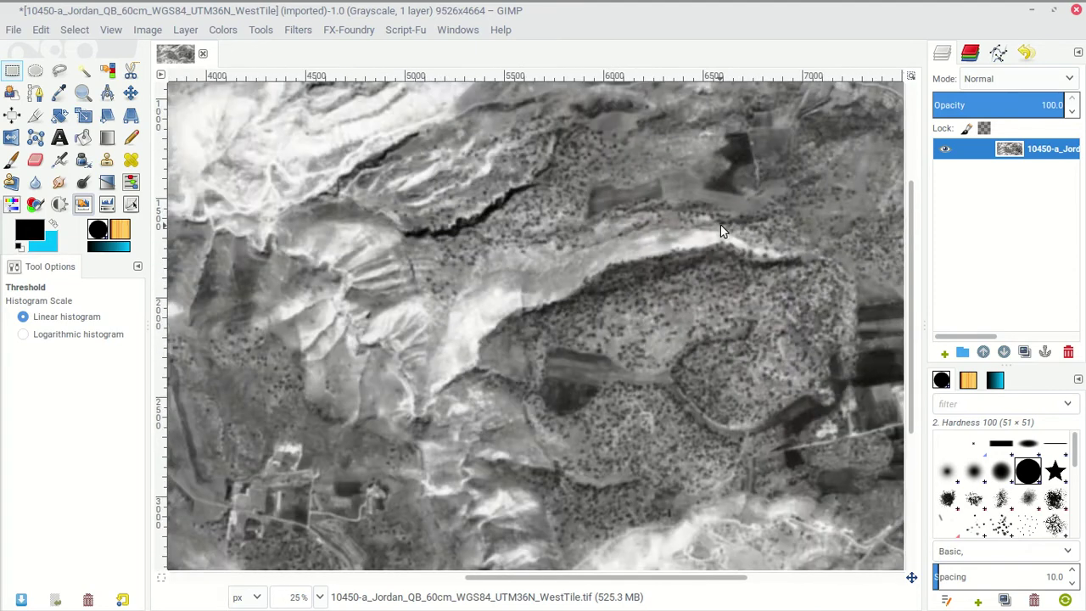
{"action": "scroll", "coordinate": [772, 267], "scroll_direction": "up", "scroll_amount": 7}
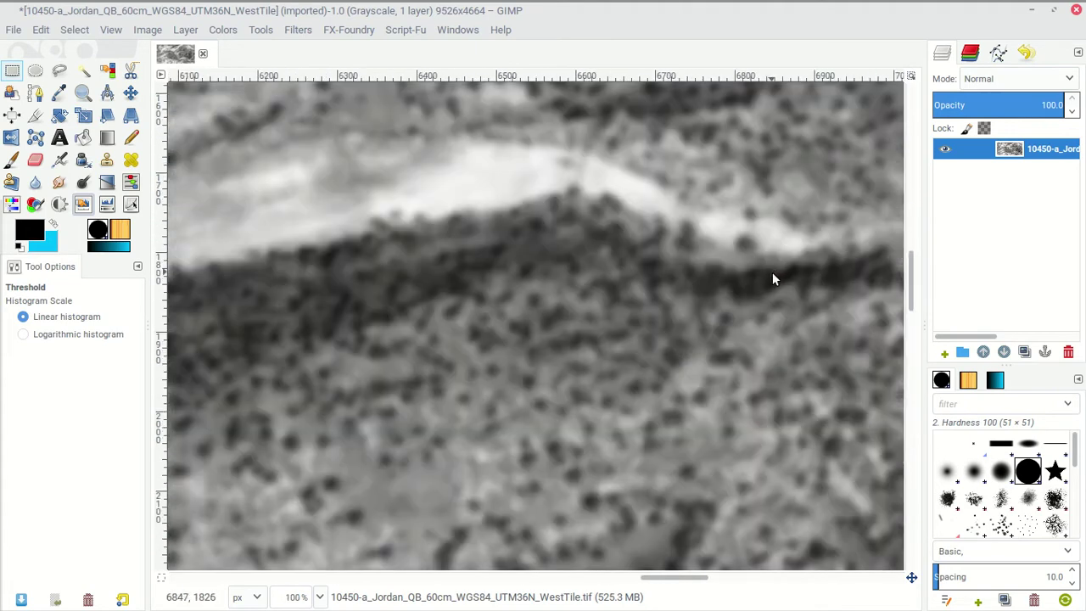
{"action": "scroll", "coordinate": [771, 276], "scroll_direction": "down", "scroll_amount": 8}
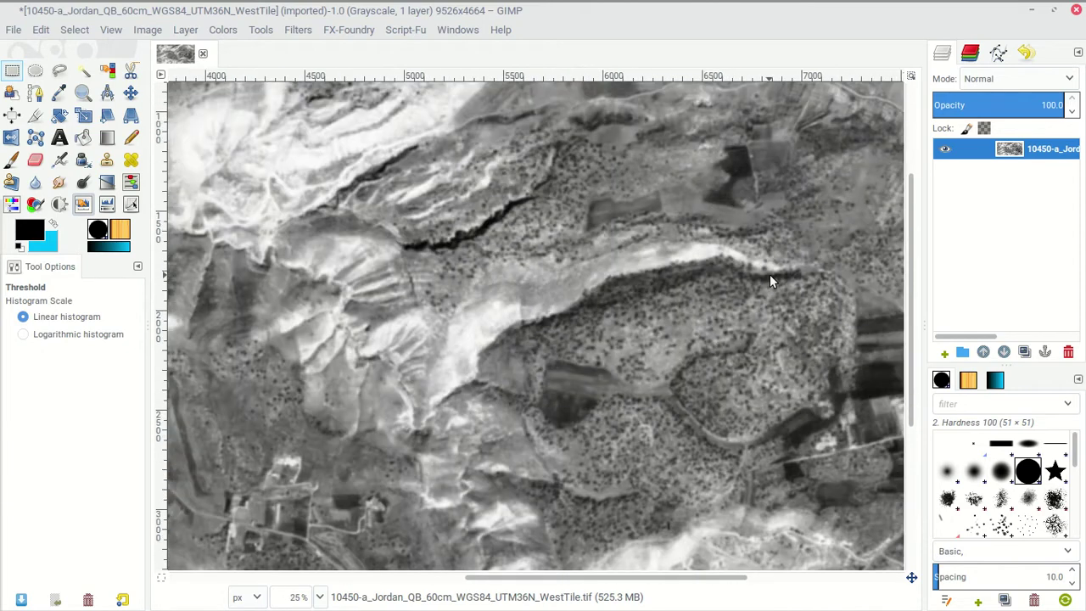
{"action": "scroll", "coordinate": [770, 280], "scroll_direction": "up", "scroll_amount": 4}
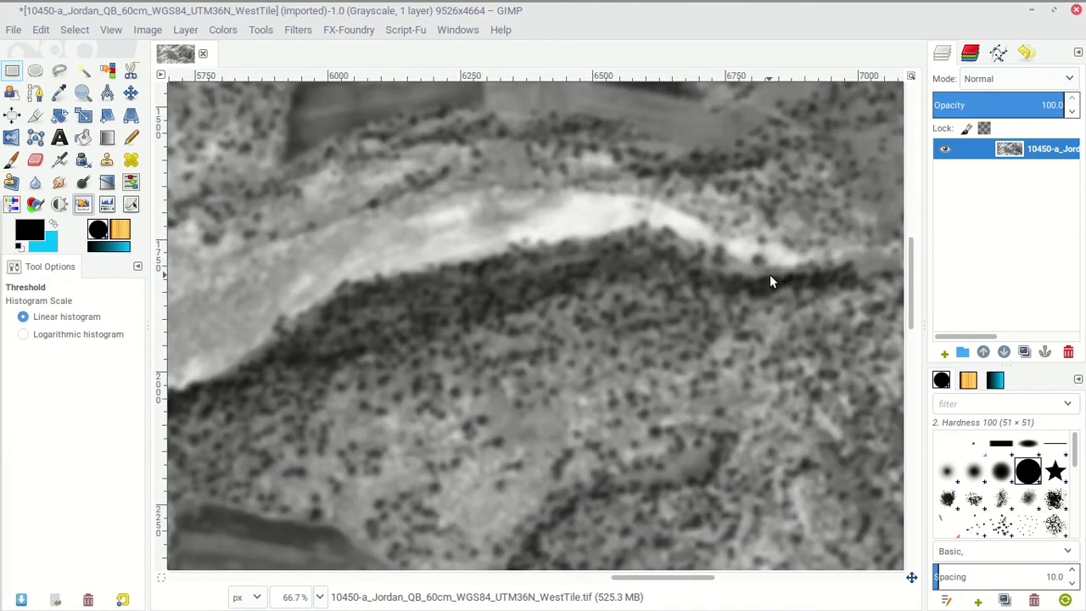
{"action": "scroll", "coordinate": [646, 288], "scroll_direction": "up", "scroll_amount": 2}
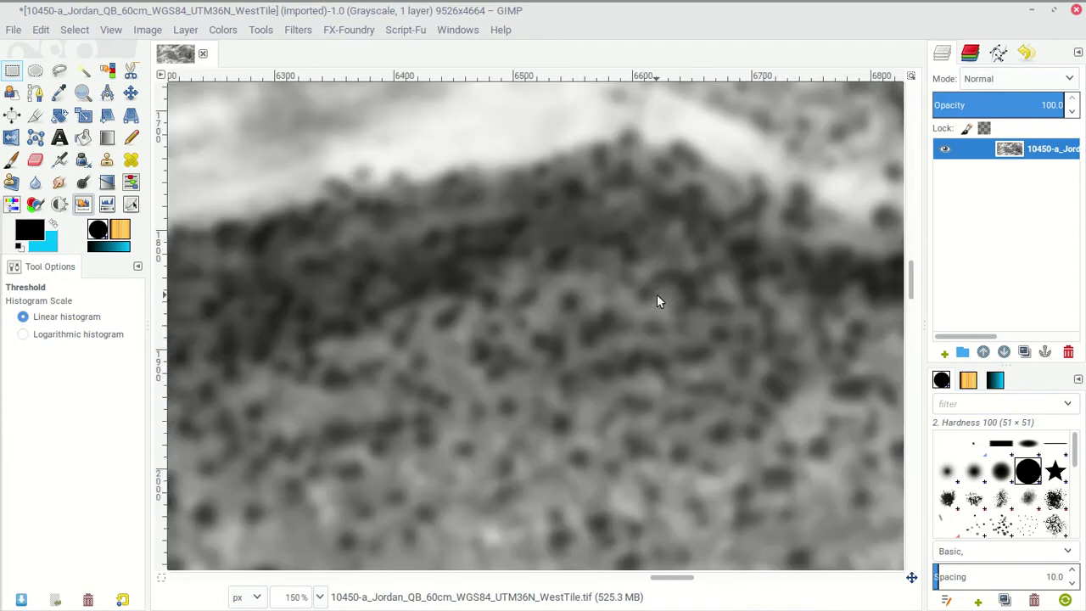
{"action": "scroll", "coordinate": [604, 301], "scroll_direction": "down", "scroll_amount": 2}
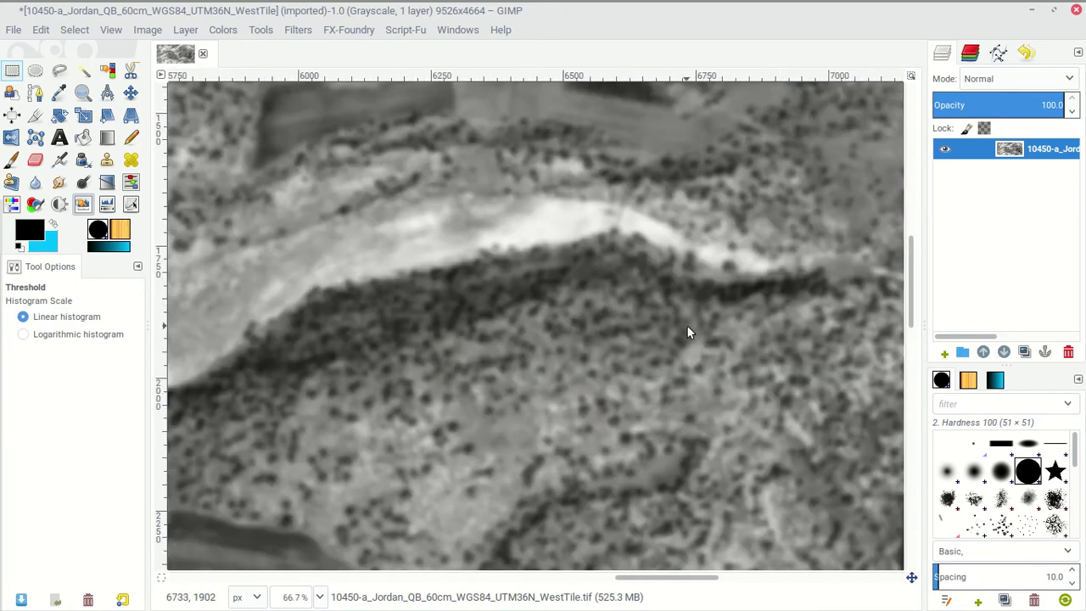
{"action": "scroll", "coordinate": [680, 294], "scroll_direction": "up", "scroll_amount": 5}
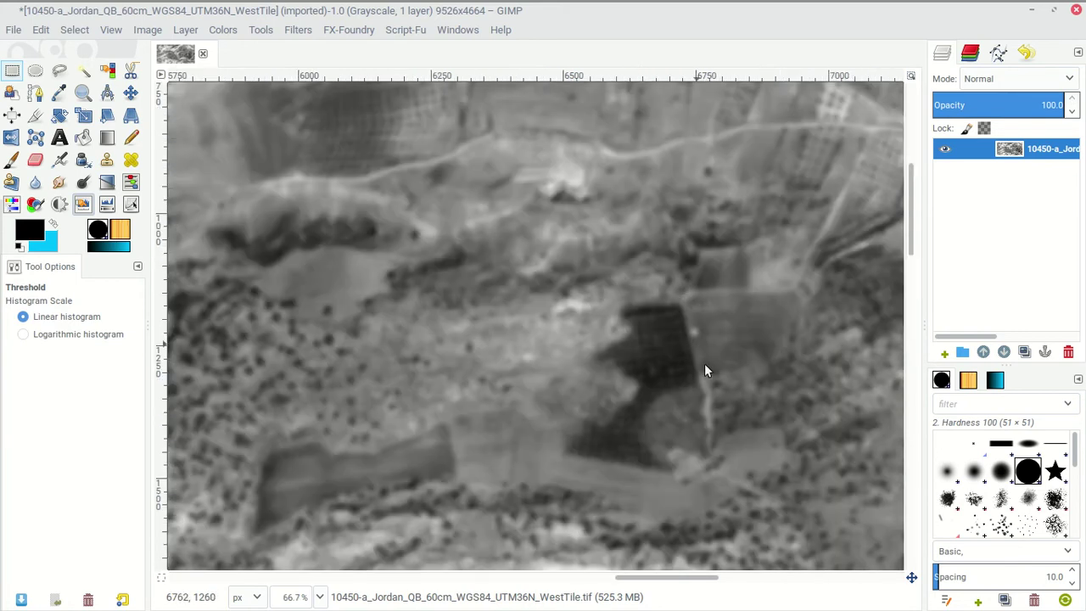
{"action": "scroll", "coordinate": [609, 349], "scroll_direction": "down", "scroll_amount": 2}
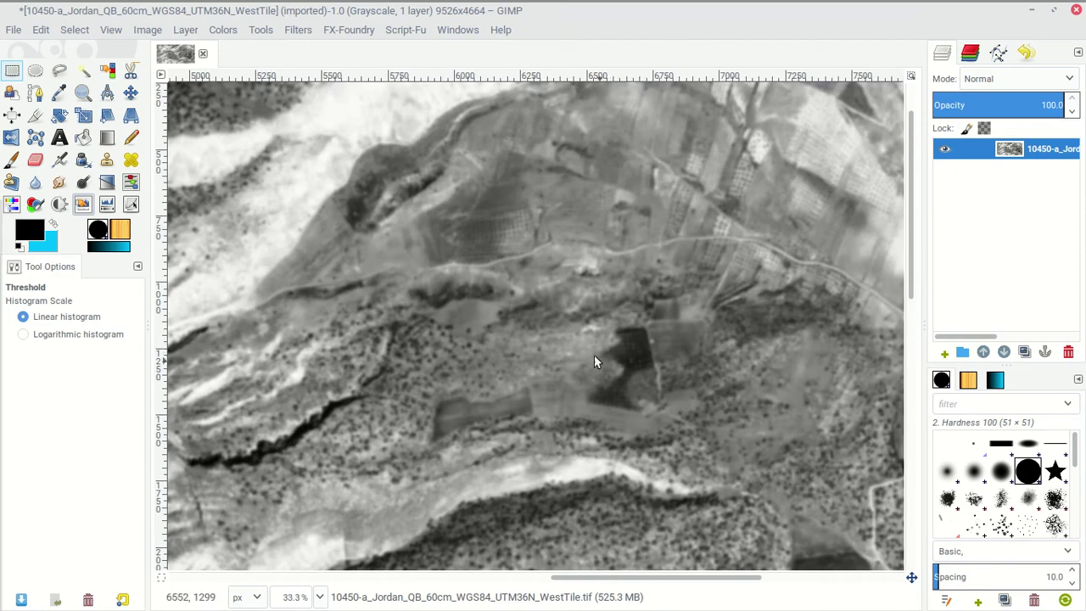
{"action": "scroll", "coordinate": [634, 348], "scroll_direction": "up", "scroll_amount": 1}
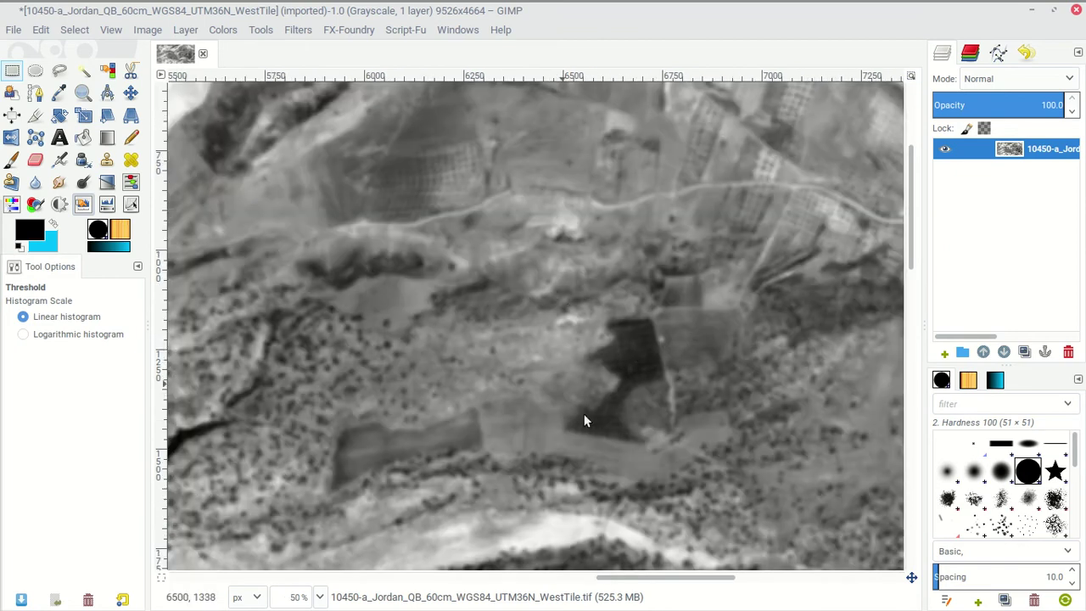
{"action": "scroll", "coordinate": [649, 459], "scroll_direction": "down", "scroll_amount": 1}
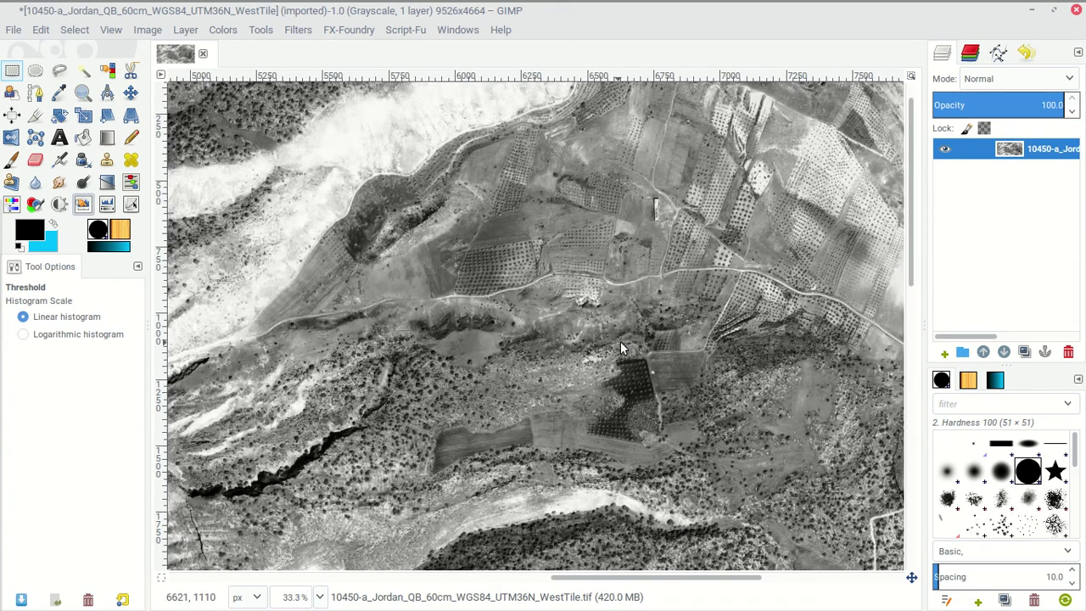
{"action": "scroll", "coordinate": [626, 356], "scroll_direction": "up", "scroll_amount": 3}
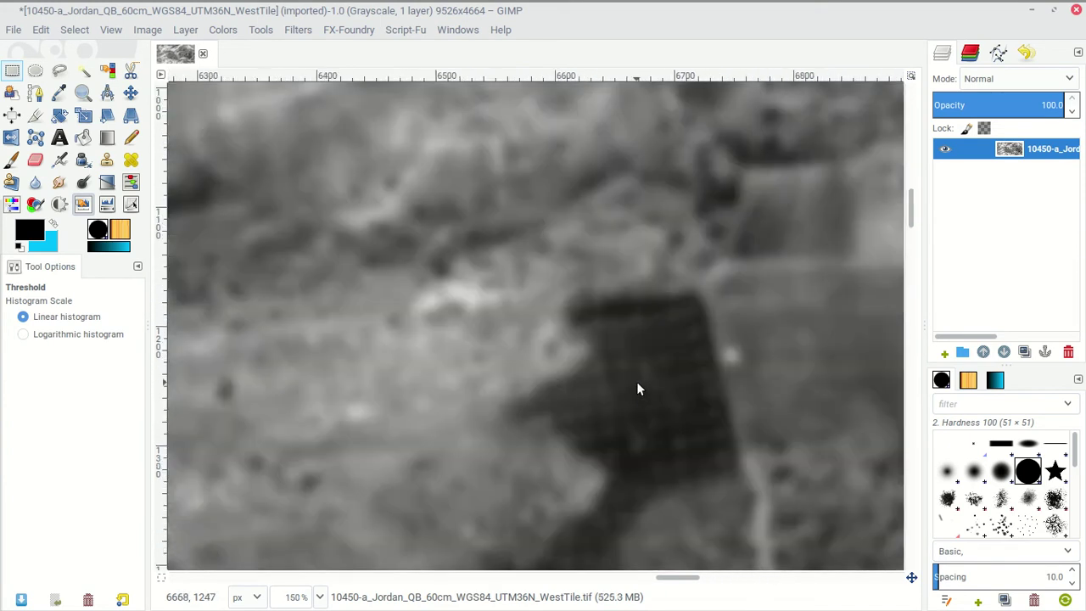
Reapply the Gaussian Blur to the grayscale image and undo it.
{"action": "scroll", "coordinate": [642, 398], "scroll_direction": "down", "scroll_amount": 1}
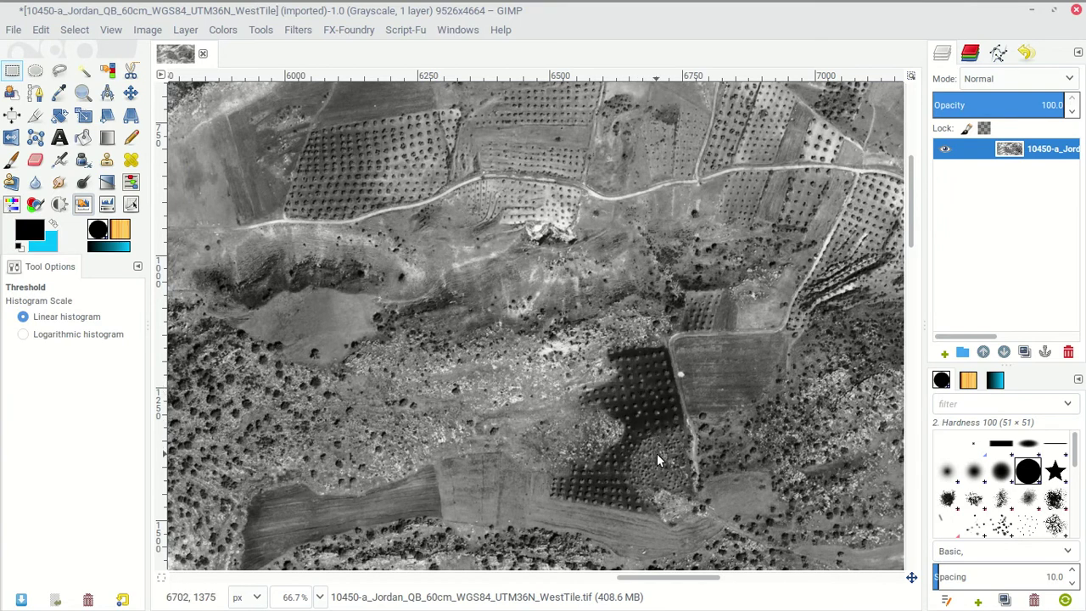
{"action": "key", "text": "ctrl+f"}
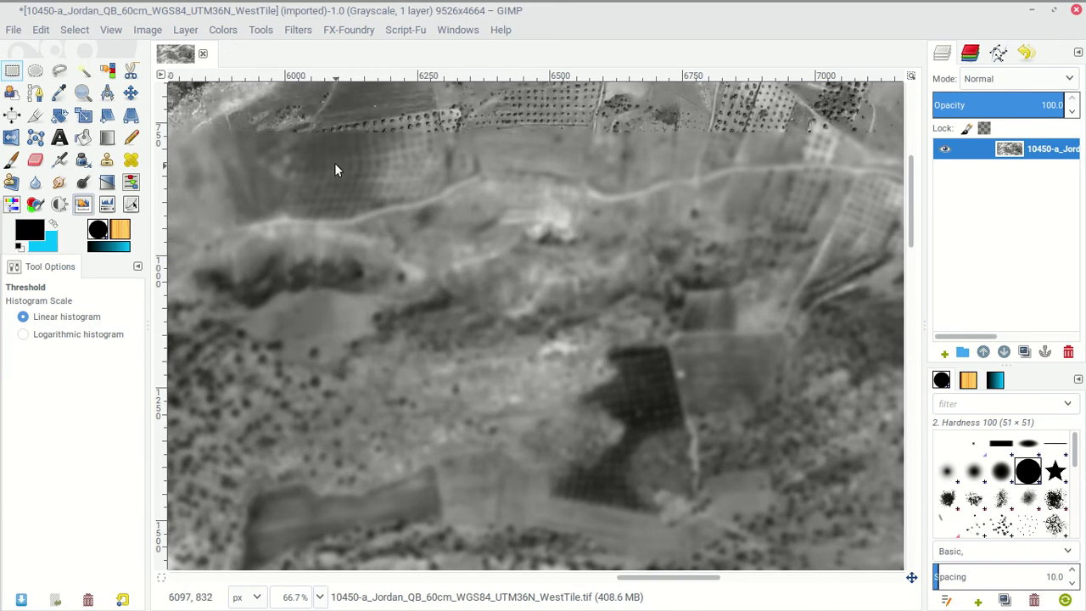
{"action": "key", "text": "ctrl+z"}
Apply a Gaussian Blur to the grayscale image with a horizontal and vertical radius of 61 px.
{"action": "left_click", "coordinate": [295, 31]}
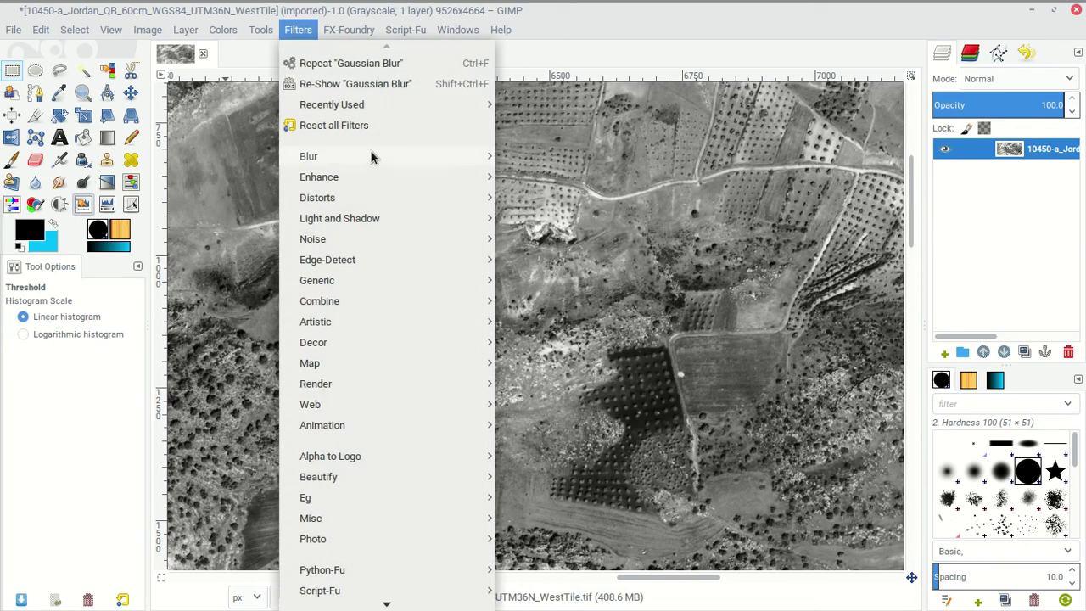
{"action": "mouse_move", "coordinate": [414, 149]}
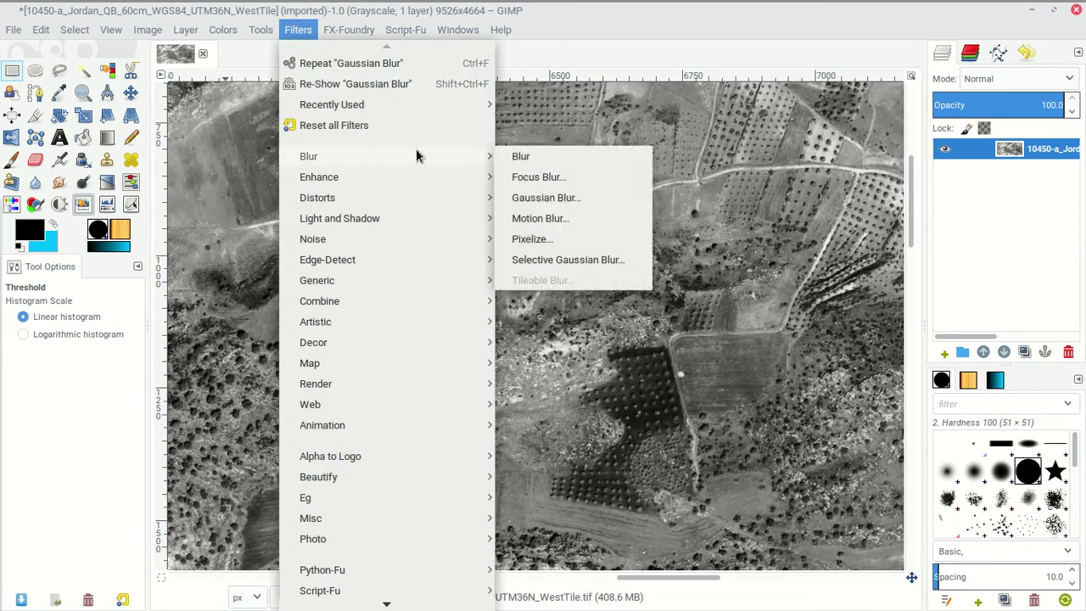
{"action": "left_click", "coordinate": [561, 198]}
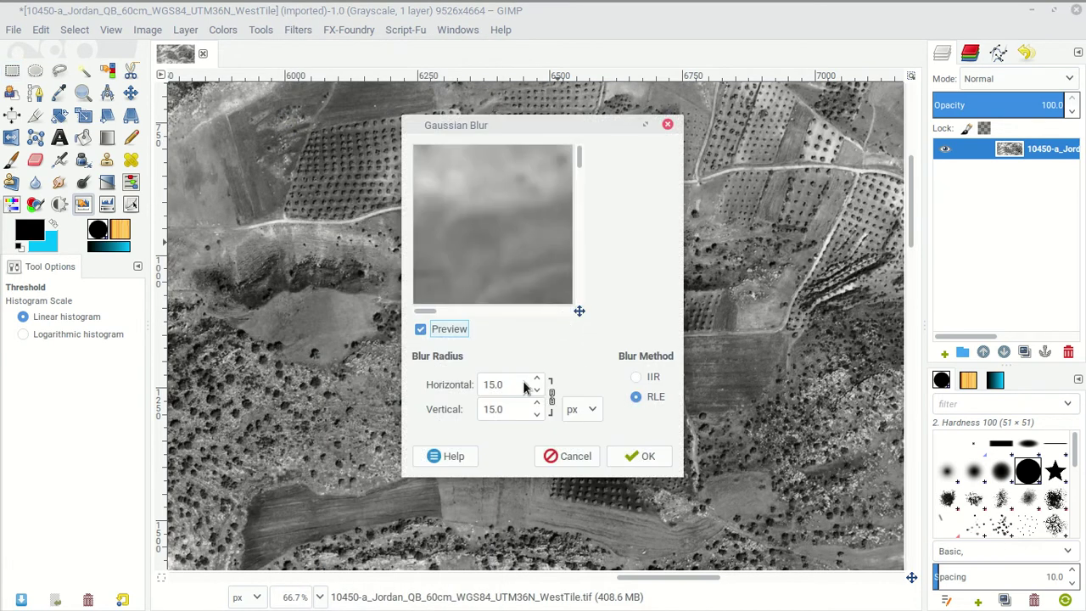
{"action": "left_click", "coordinate": [536, 378]}
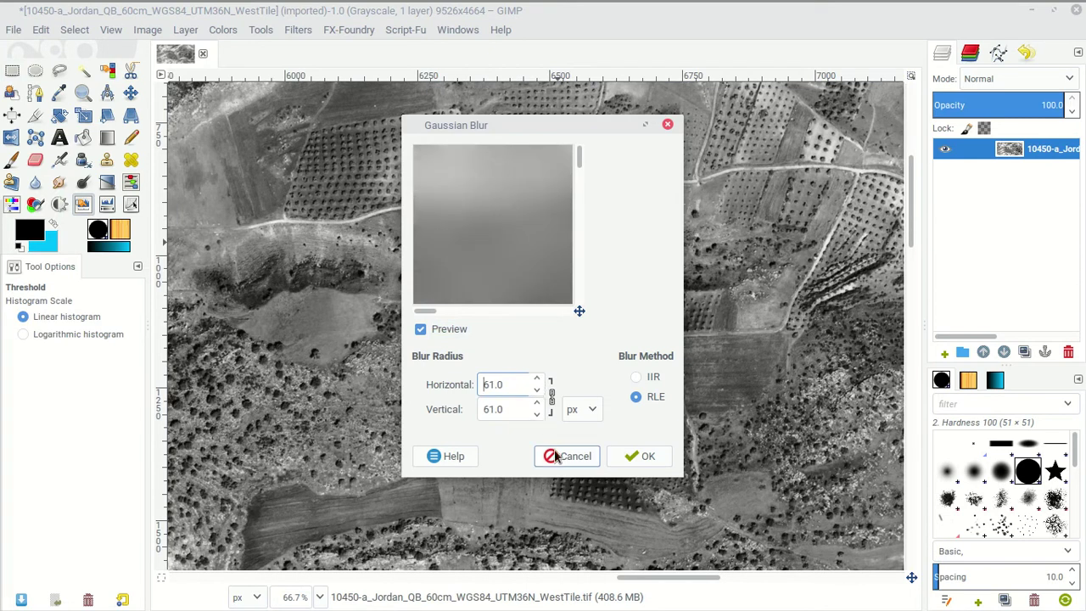
{"action": "left_click", "coordinate": [638, 456]}
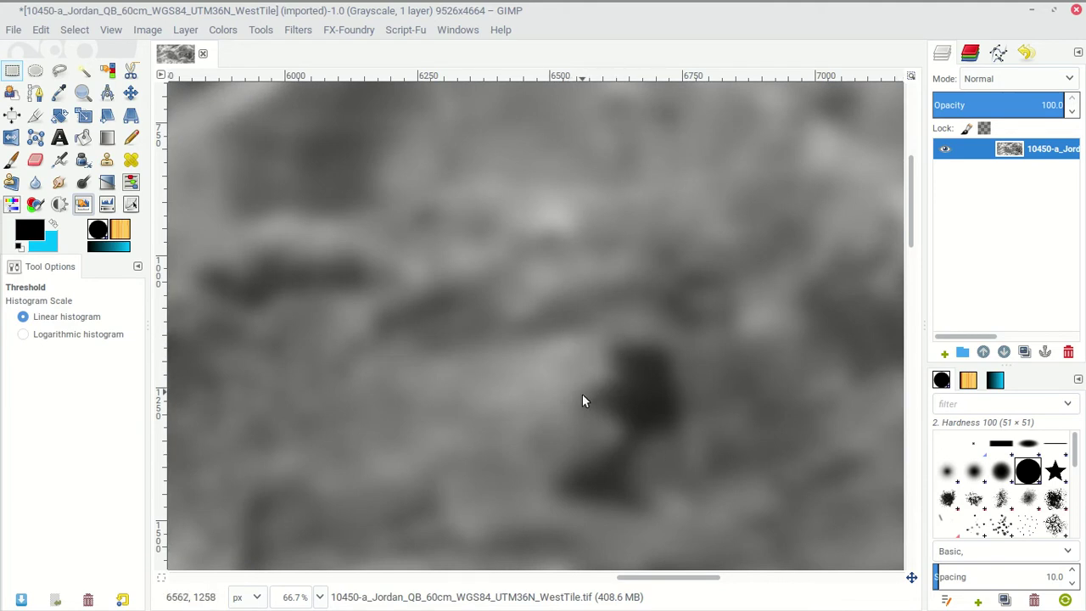
Examine the heavily blurred ridges and fields at several magnifications and undo the Gaussian Blur.
{"action": "scroll", "coordinate": [655, 392], "scroll_direction": "down", "scroll_amount": 5}
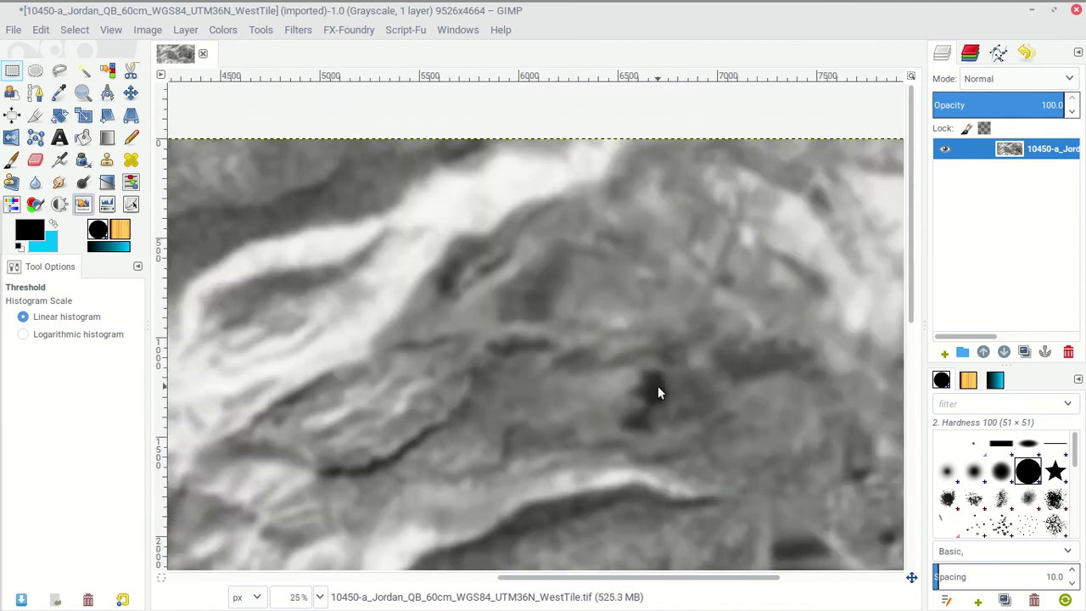
{"action": "scroll", "coordinate": [840, 405], "scroll_direction": "up", "scroll_amount": 3}
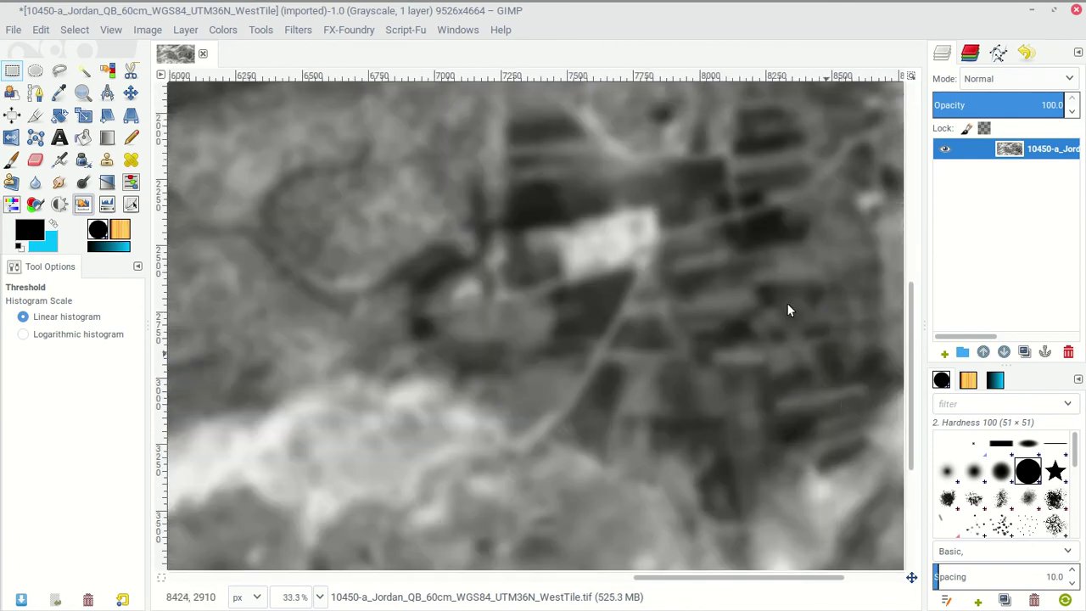
{"action": "scroll", "coordinate": [711, 355], "scroll_direction": "up", "scroll_amount": 2}
{"action": "scroll", "coordinate": [715, 351], "scroll_direction": "down", "scroll_amount": 4}
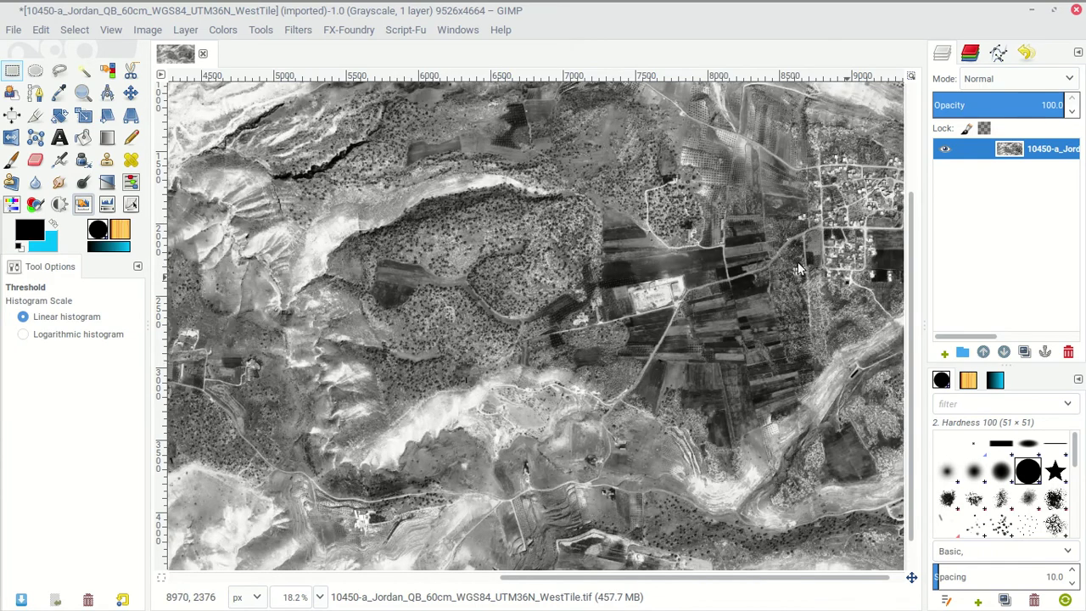
{"action": "scroll", "coordinate": [702, 229], "scroll_direction": "up", "scroll_amount": 4}
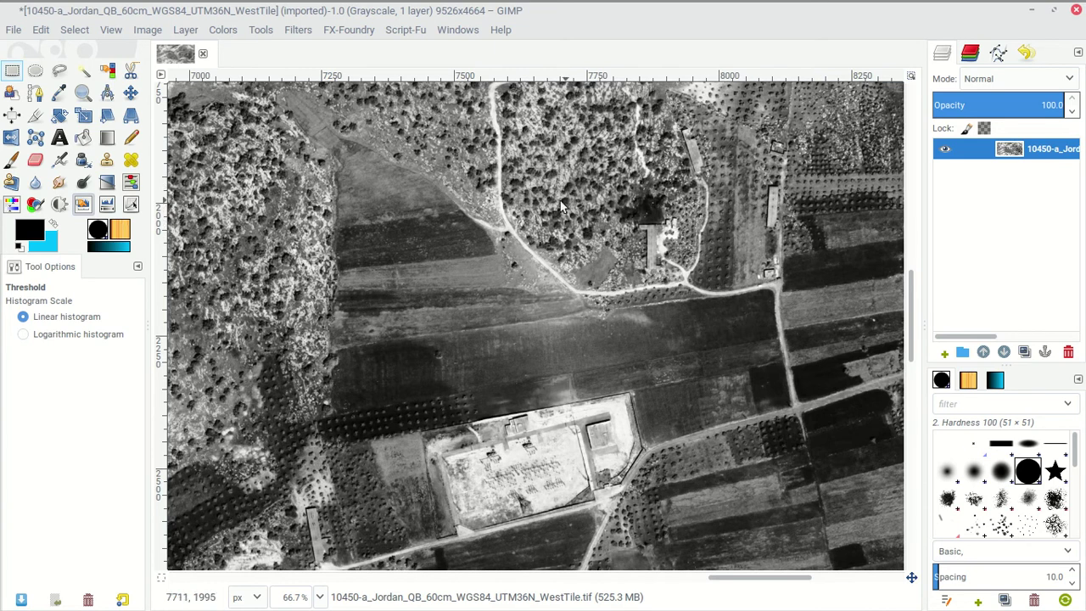
Apply the Sharpen filter with a sharpness of 45 and inspect the trees, buildings and road junction up close.
{"action": "left_click", "coordinate": [268, 31]}
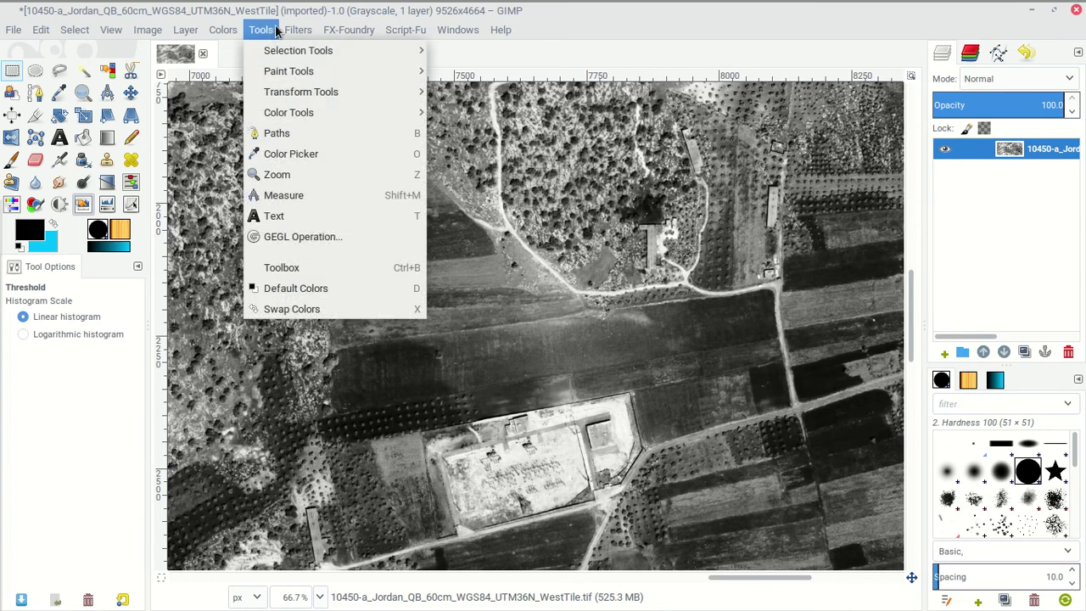
{"action": "mouse_move", "coordinate": [296, 29]}
{"action": "mouse_move", "coordinate": [365, 185]}
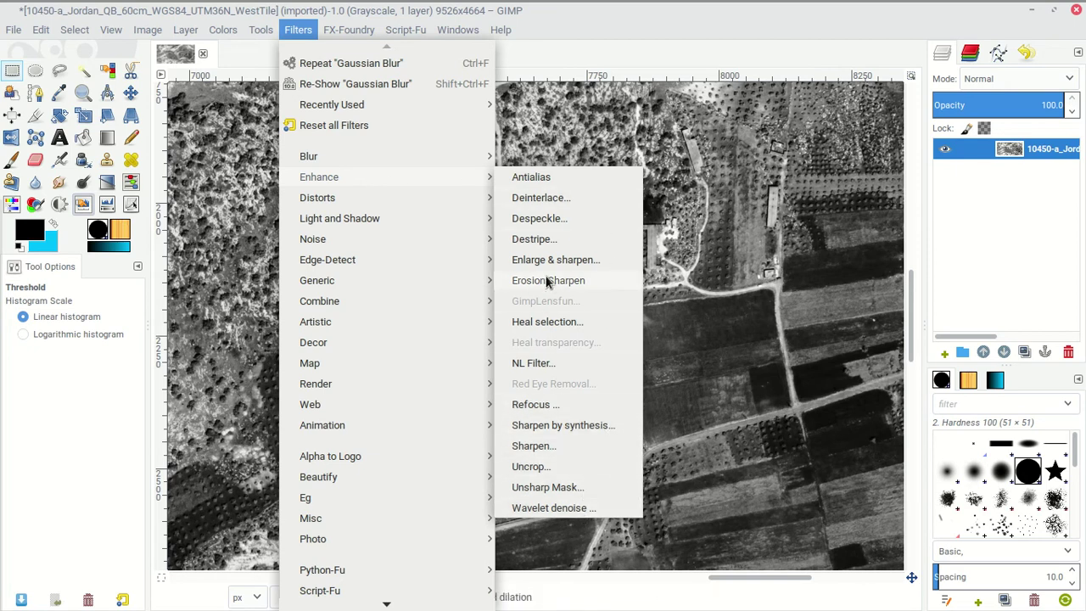
{"action": "left_click", "coordinate": [534, 455]}
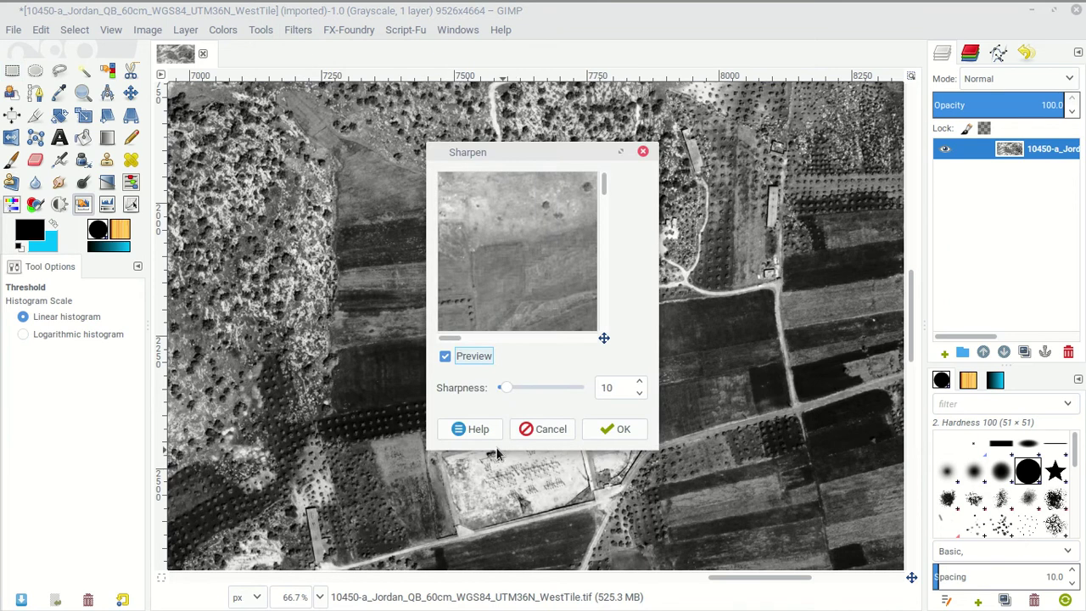
{"action": "left_click_drag", "start_coordinate": [504, 387], "coordinate": [540, 388]}
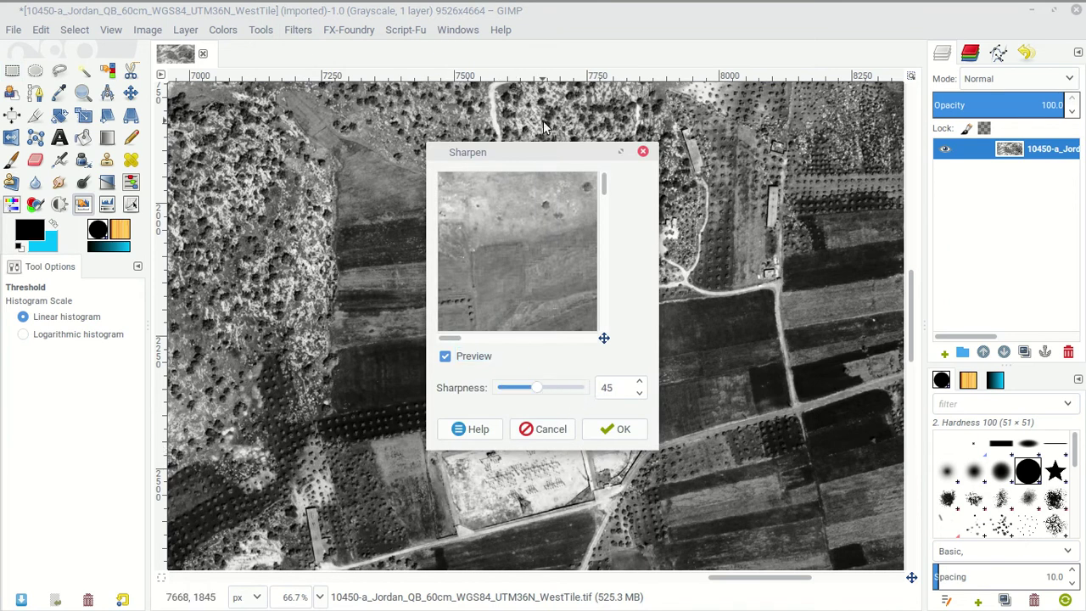
{"action": "left_click", "coordinate": [623, 429]}
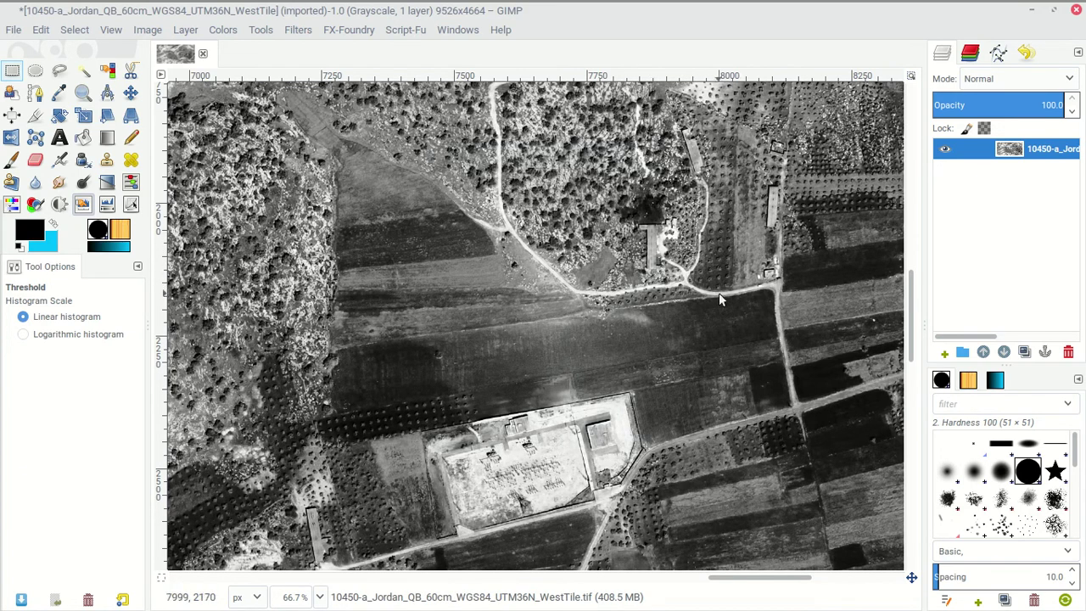
{"action": "scroll", "coordinate": [725, 243], "scroll_direction": "up", "scroll_amount": 4}
{"action": "scroll", "coordinate": [727, 246], "scroll_direction": "up", "scroll_amount": 2}
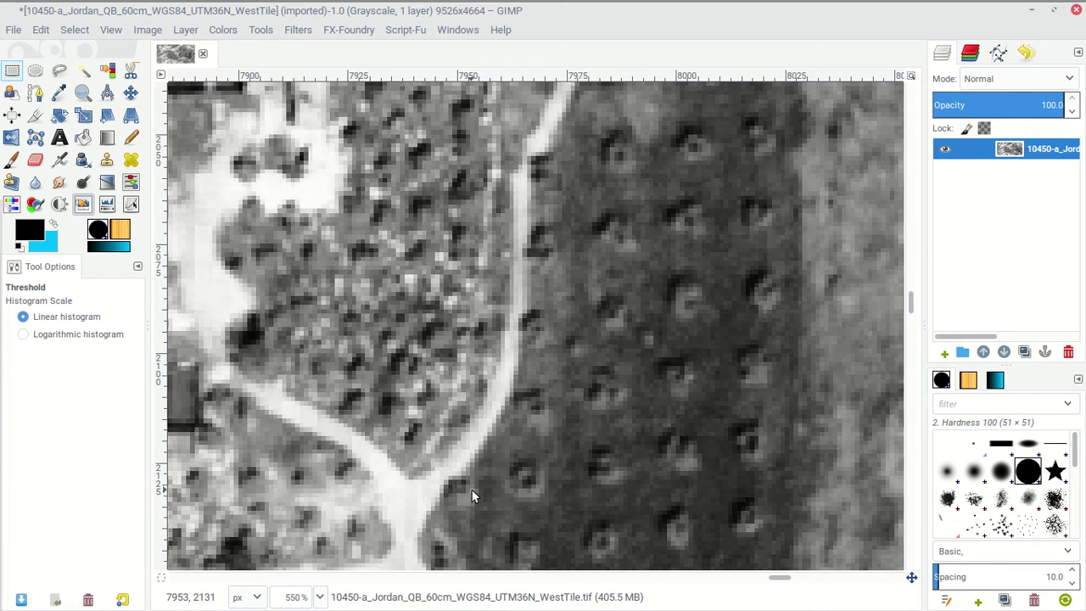
{"action": "scroll", "coordinate": [615, 293], "scroll_direction": "down", "scroll_amount": 3}
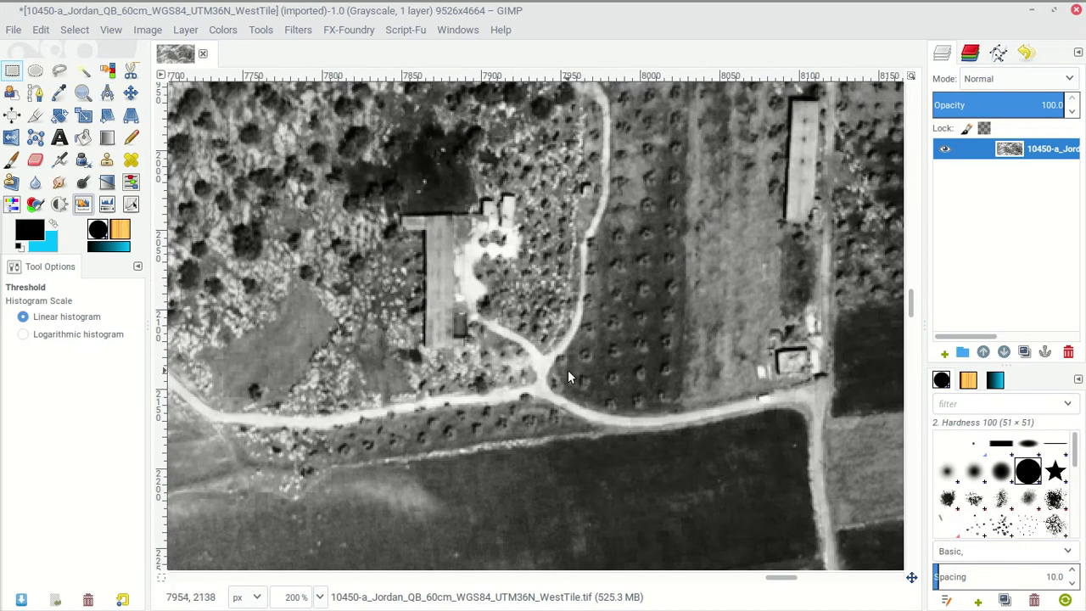
Open the Unsharp Mask filter for the image and set its radius to 68 and its amount to 1.17.
{"action": "left_click", "coordinate": [309, 28]}
{"action": "mouse_move", "coordinate": [361, 177]}
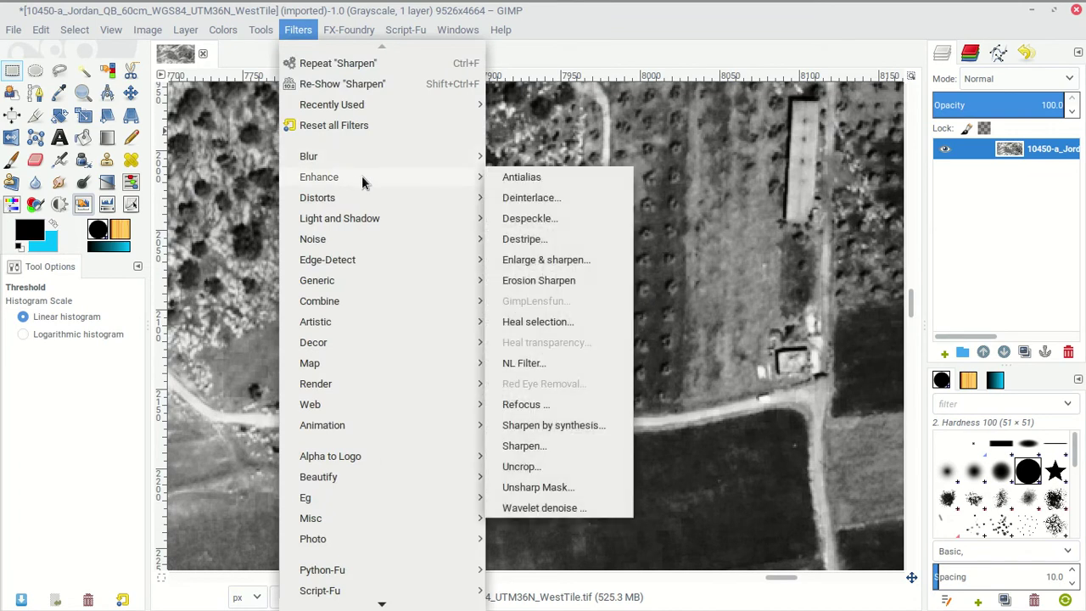
{"action": "left_click", "coordinate": [580, 488]}
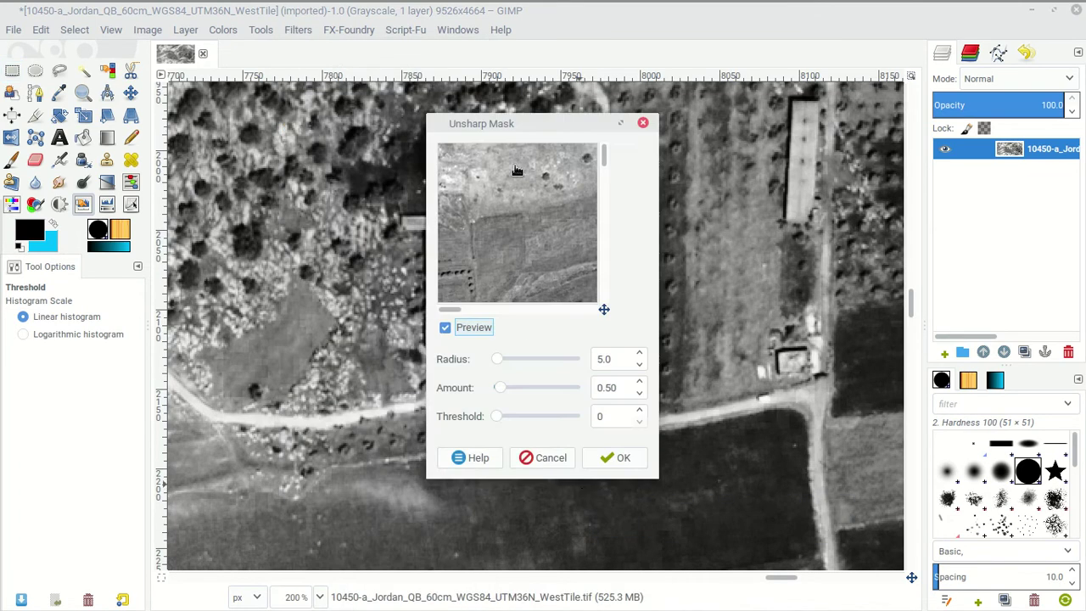
{"action": "left_click_drag", "start_coordinate": [488, 123], "coordinate": [382, 150]}
{"action": "left_click_drag", "start_coordinate": [399, 386], "coordinate": [408, 386]}
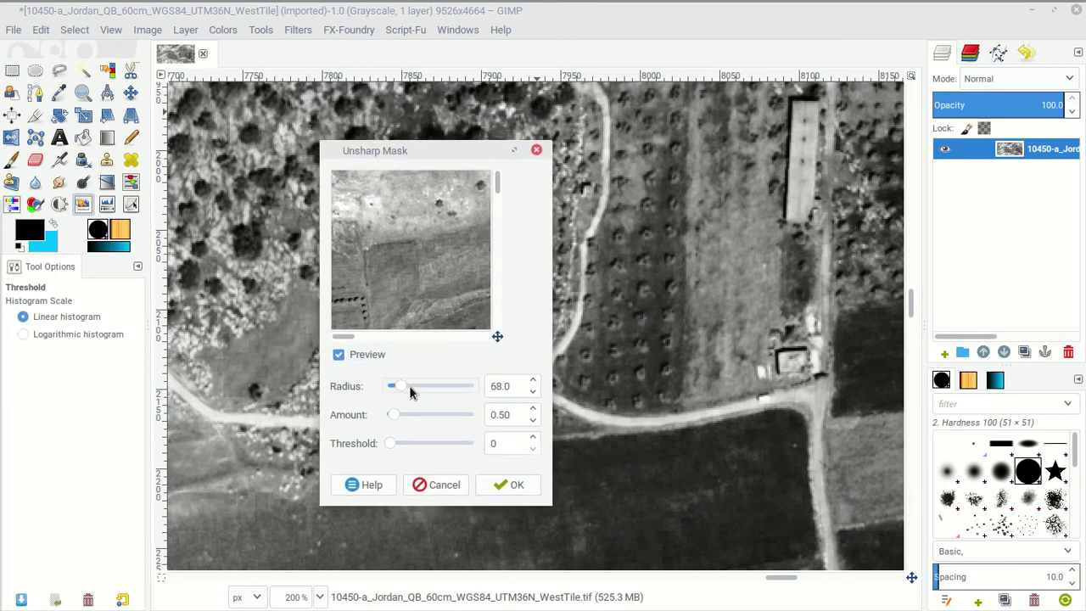
{"action": "left_click_drag", "start_coordinate": [395, 419], "coordinate": [401, 415]}
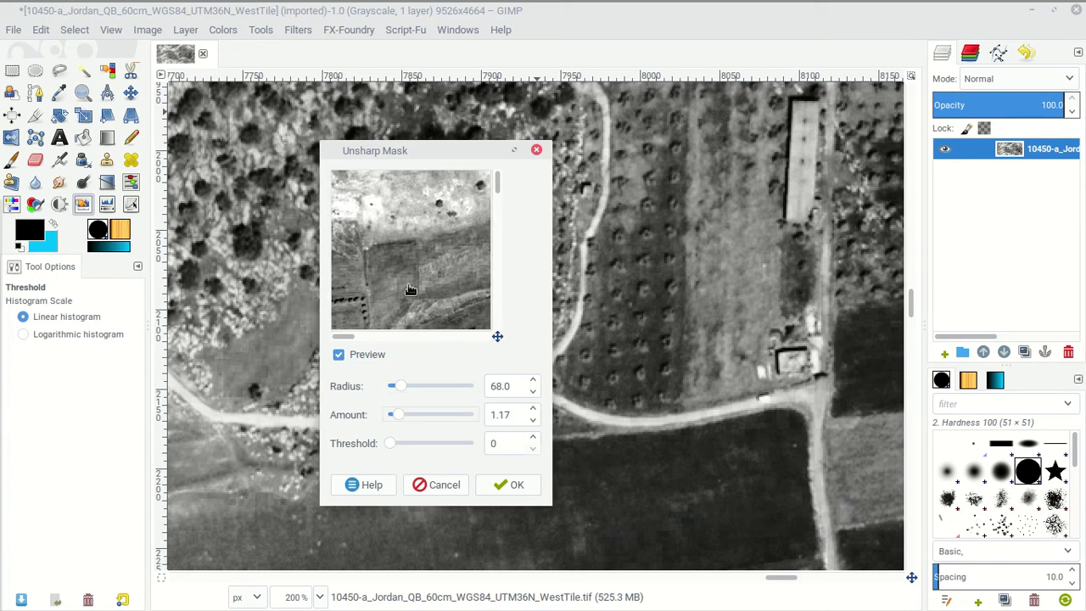
Raise the Unsharp Mask threshold to 12, readjust the strength of the effect, and apply the filter.
{"action": "mouse_move", "coordinate": [386, 444]}
{"action": "left_mouse_down"}
{"action": "mouse_move", "coordinate": [398, 444]}
{"action": "mouse_move", "coordinate": [390, 438]}
{"action": "left_mouse_up"}
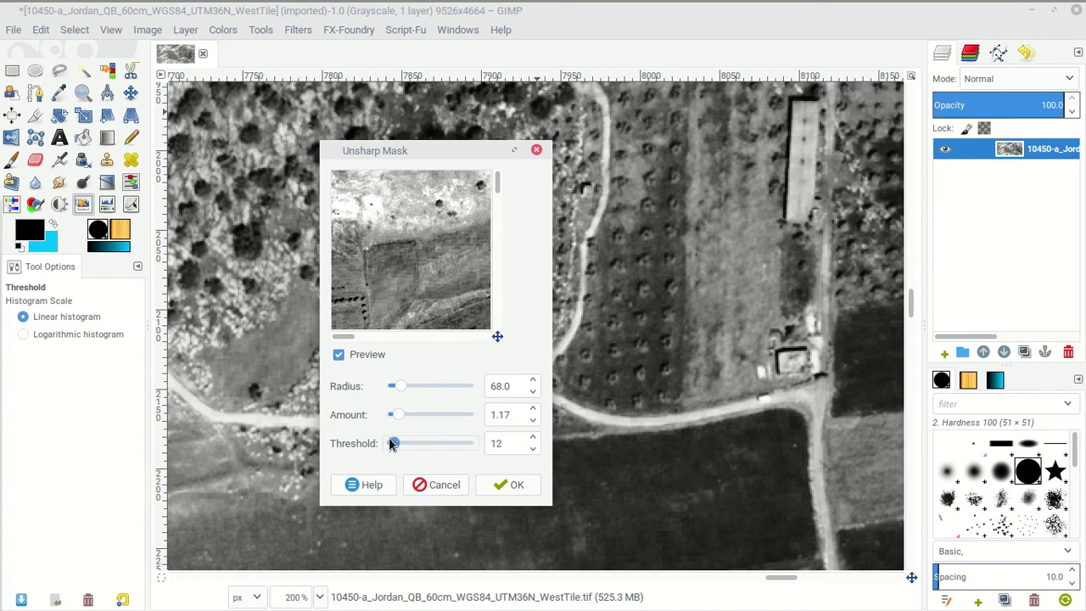
{"action": "left_click_drag", "start_coordinate": [407, 387], "coordinate": [400, 415]}
{"action": "left_click", "coordinate": [536, 483]}
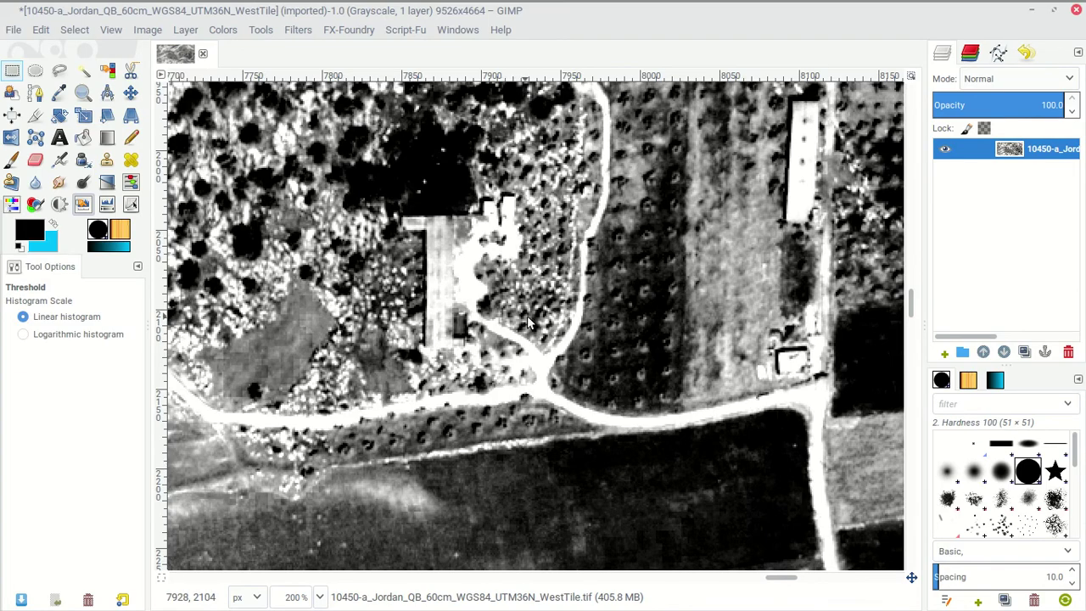
Examine the tree rows, roads and field boundaries north and south of the road junction in the unsharp-masked image.
{"action": "scroll", "coordinate": [525, 316], "scroll_direction": "up", "scroll_amount": 5}
{"action": "scroll", "coordinate": [532, 318], "scroll_direction": "up", "scroll_amount": 2}
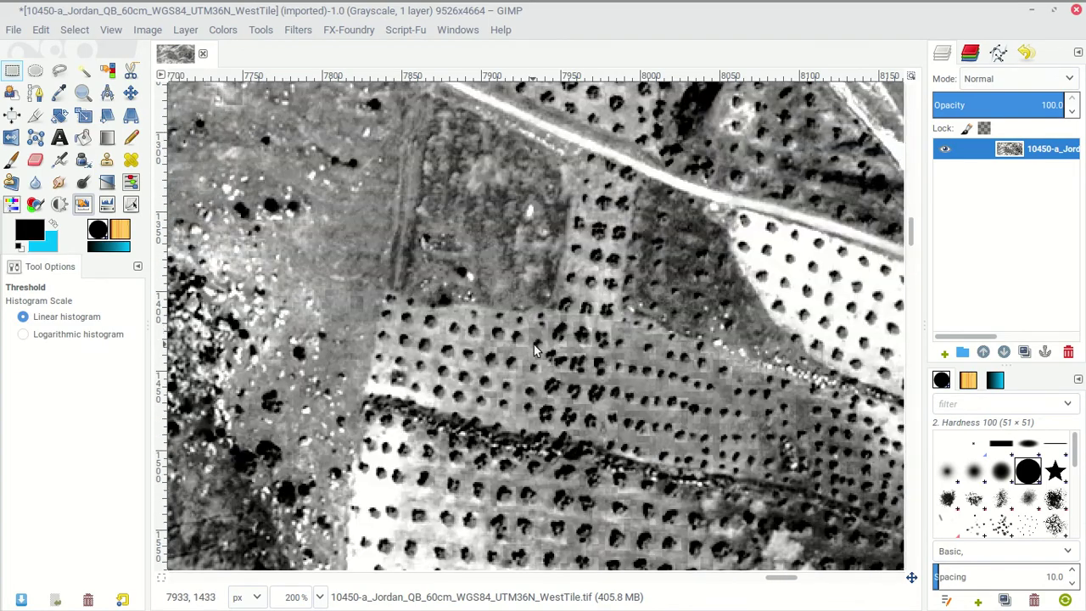
{"action": "scroll", "coordinate": [535, 345], "scroll_direction": "up", "scroll_amount": 3}
{"action": "scroll", "coordinate": [535, 346], "scroll_direction": "down", "scroll_amount": 11}
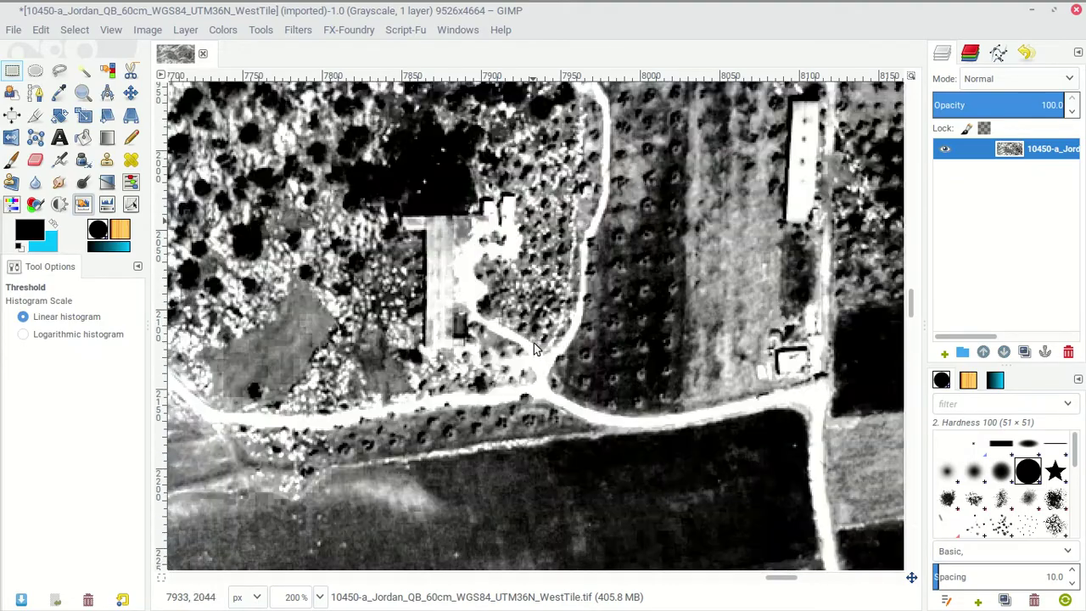
{"action": "scroll", "coordinate": [534, 345], "scroll_direction": "down", "scroll_amount": 7}
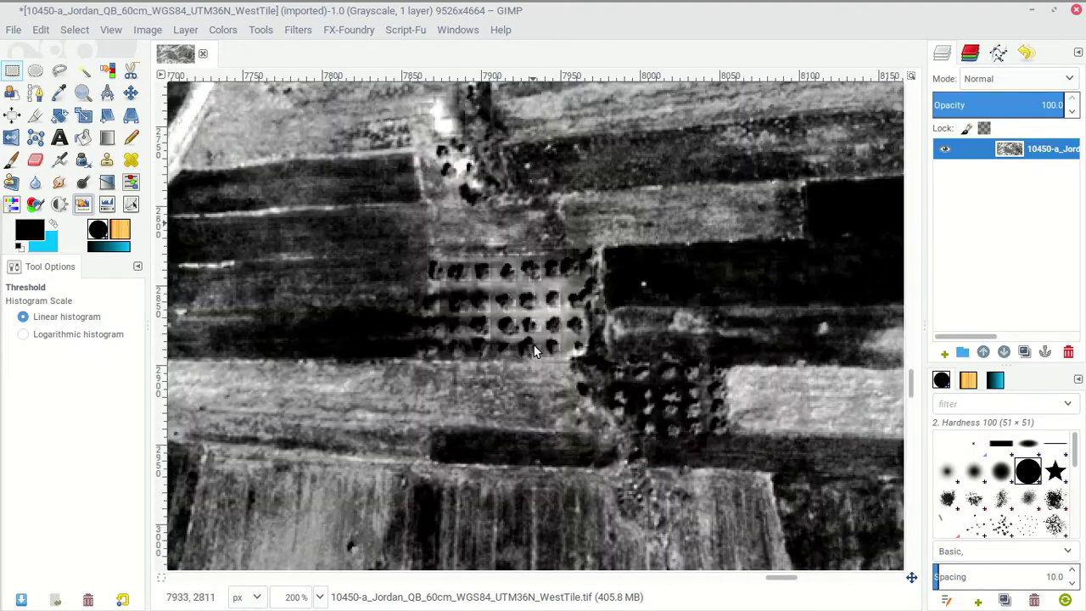
{"action": "scroll", "coordinate": [534, 346], "scroll_direction": "down", "scroll_amount": 6}
{"action": "scroll", "coordinate": [533, 346], "scroll_direction": "up", "scroll_amount": 13}
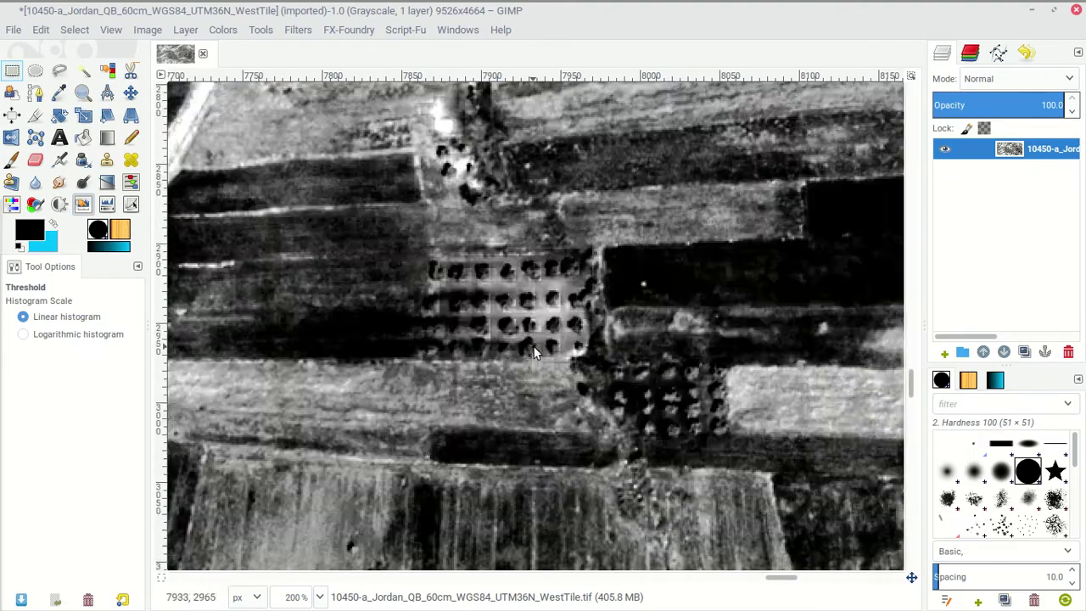
{"action": "scroll", "coordinate": [531, 353], "scroll_direction": "up", "scroll_amount": 4}
{"action": "scroll", "coordinate": [521, 376], "scroll_direction": "down", "scroll_amount": 3}
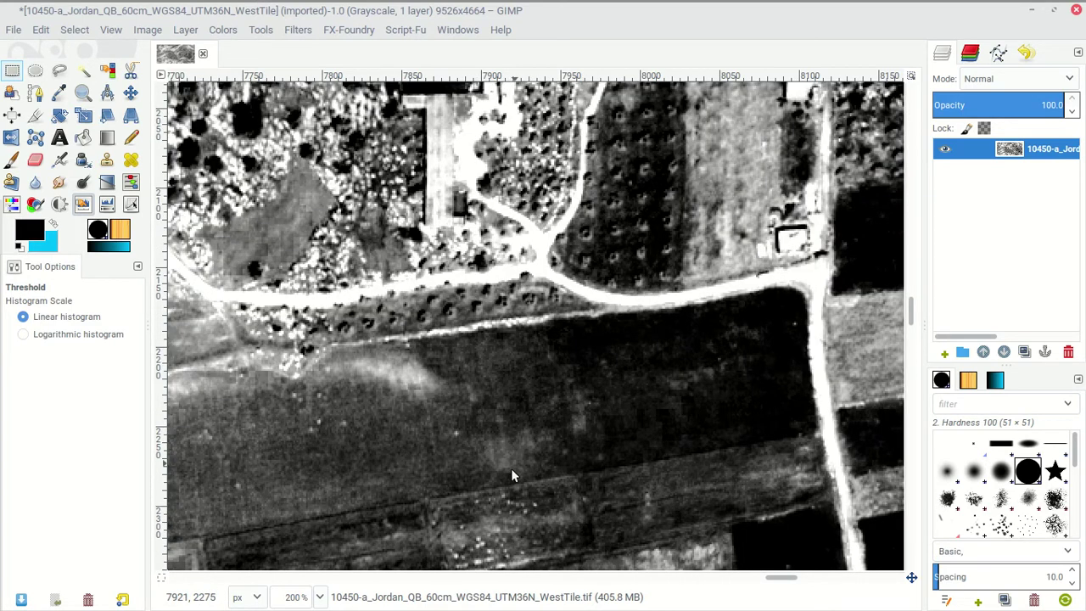
{"action": "scroll", "coordinate": [526, 424], "scroll_direction": "down", "scroll_amount": 5}
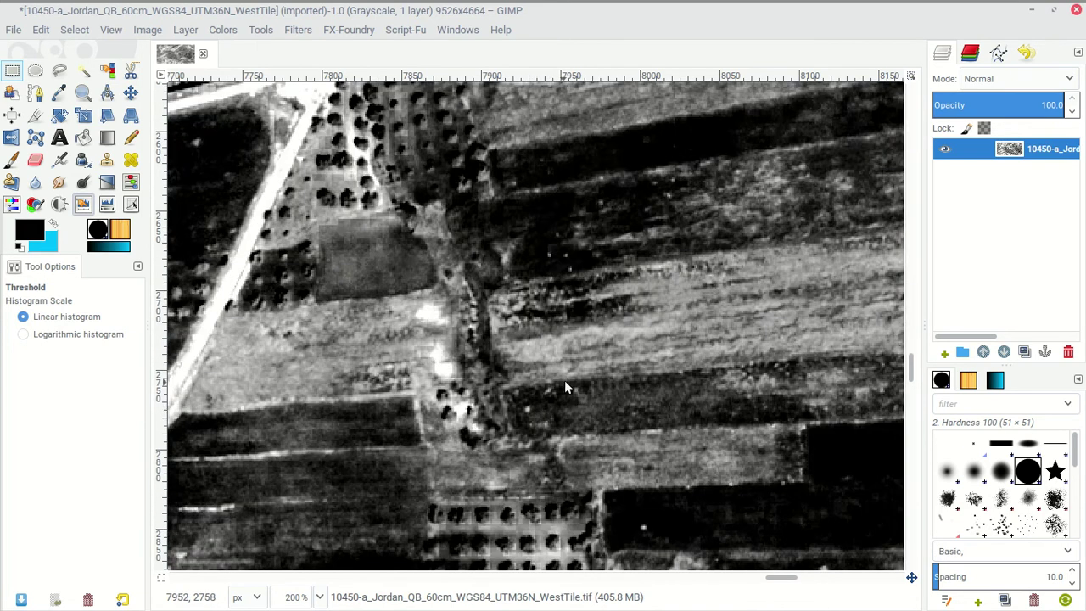
{"action": "scroll", "coordinate": [586, 348], "scroll_direction": "up", "scroll_amount": 5}
{"action": "scroll", "coordinate": [604, 339], "scroll_direction": "down", "scroll_amount": 2}
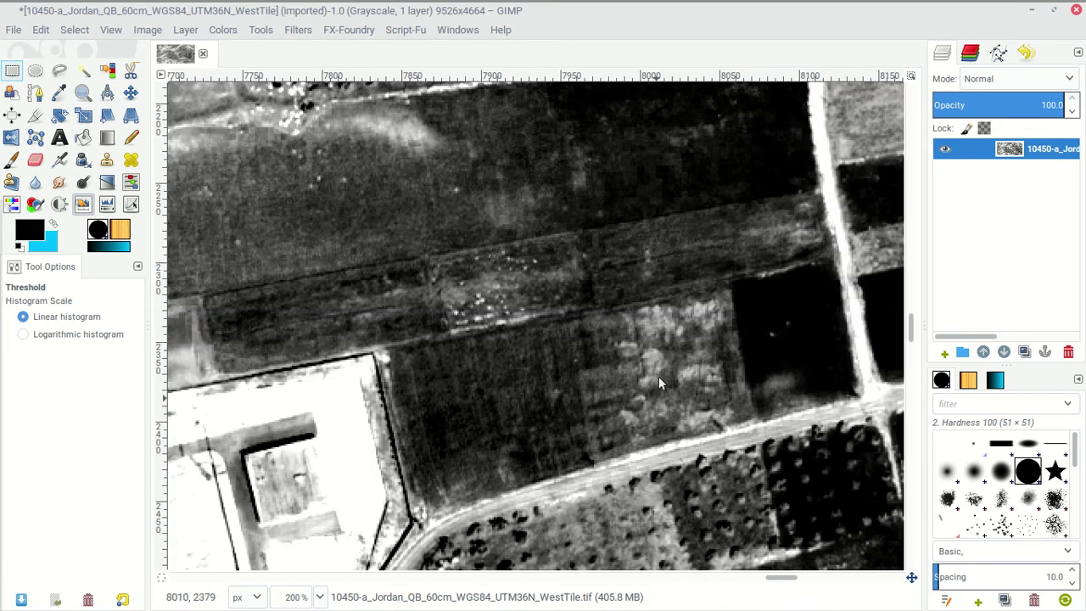
Examine the dark field plots and orchards around the bright walled compound at several magnifications.
{"action": "scroll", "coordinate": [644, 362], "scroll_direction": "up", "scroll_amount": 1}
{"action": "scroll", "coordinate": [632, 339], "scroll_direction": "down", "scroll_amount": 4}
{"action": "scroll", "coordinate": [642, 341], "scroll_direction": "down", "scroll_amount": 1}
{"action": "scroll", "coordinate": [643, 352], "scroll_direction": "up", "scroll_amount": 3}
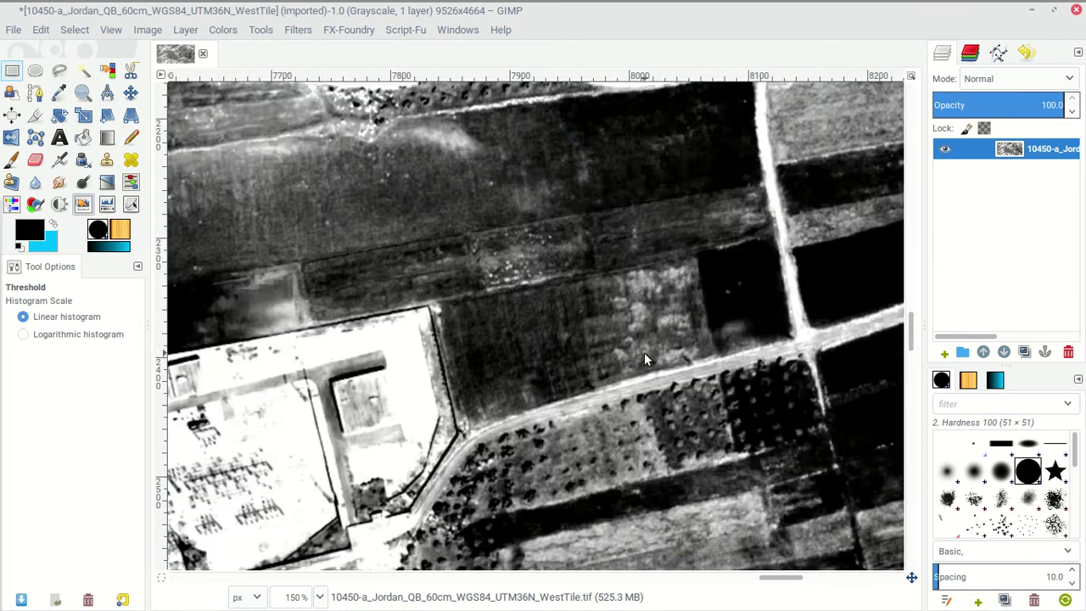
{"action": "scroll", "coordinate": [627, 316], "scroll_direction": "down", "scroll_amount": 3}
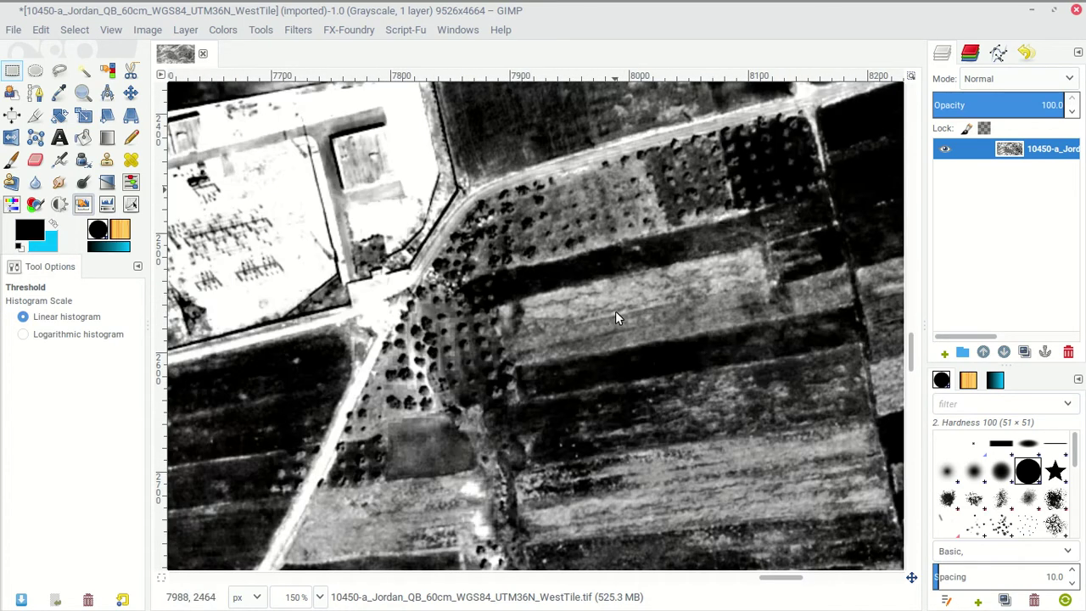
{"action": "scroll", "coordinate": [608, 310], "scroll_direction": "down", "scroll_amount": 2}
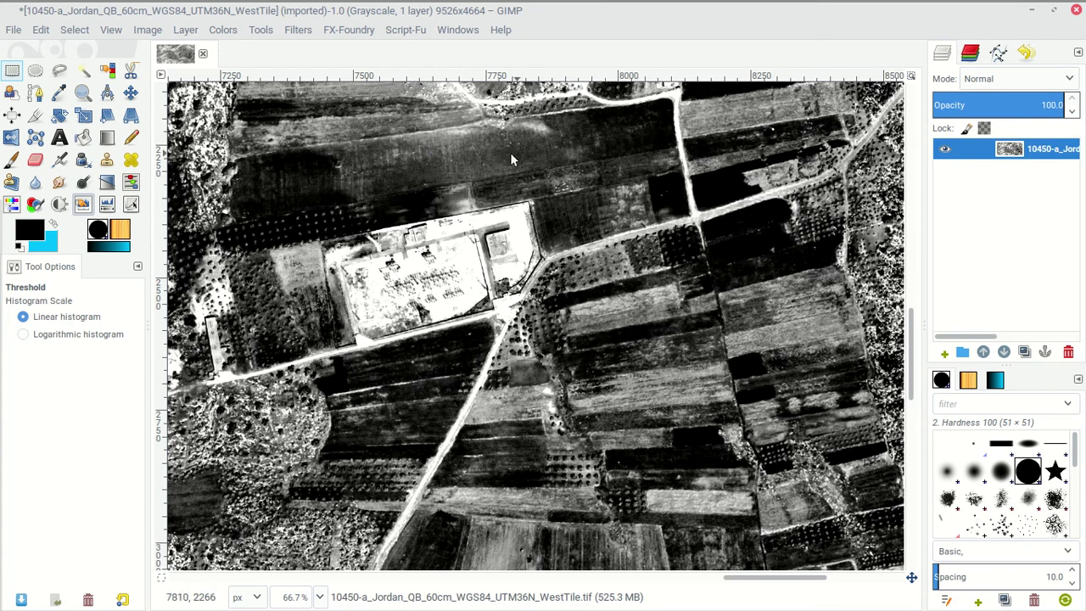
{"action": "scroll", "coordinate": [626, 206], "scroll_direction": "up", "scroll_amount": 3}
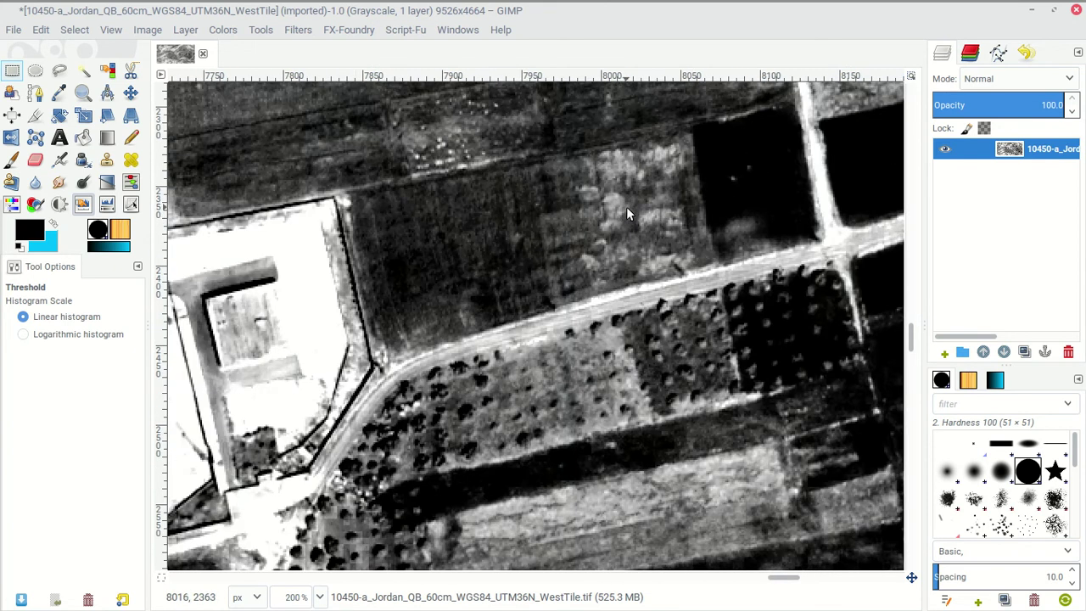
{"action": "scroll", "coordinate": [600, 285], "scroll_direction": "up", "scroll_amount": 4}
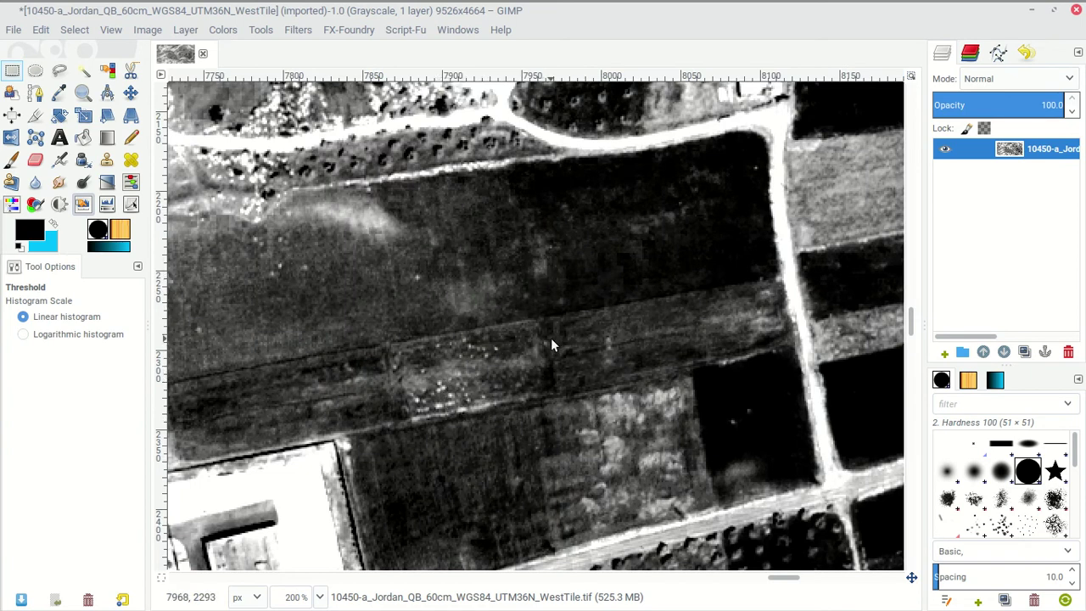
{"action": "scroll", "coordinate": [548, 333], "scroll_direction": "down", "scroll_amount": 3}
{"action": "scroll", "coordinate": [543, 327], "scroll_direction": "down", "scroll_amount": 3}
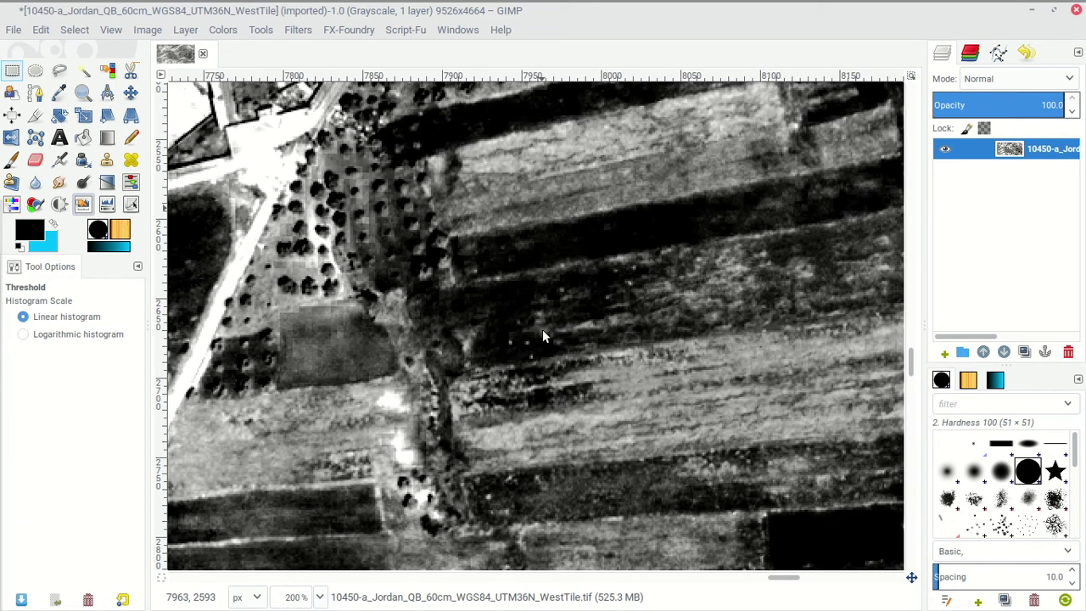
Undo the Unsharp Mask filter and bring the wooded enclosure north of the walled compound into view.
{"action": "scroll", "coordinate": [542, 335], "scroll_direction": "down", "scroll_amount": 5}
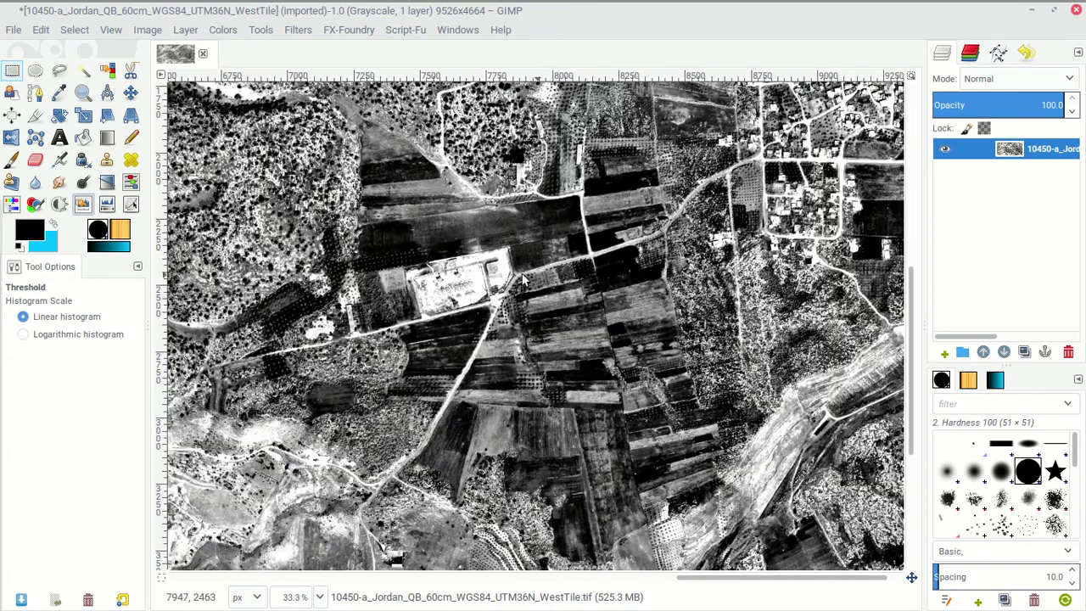
{"action": "mouse_move", "coordinate": [335, 7]}
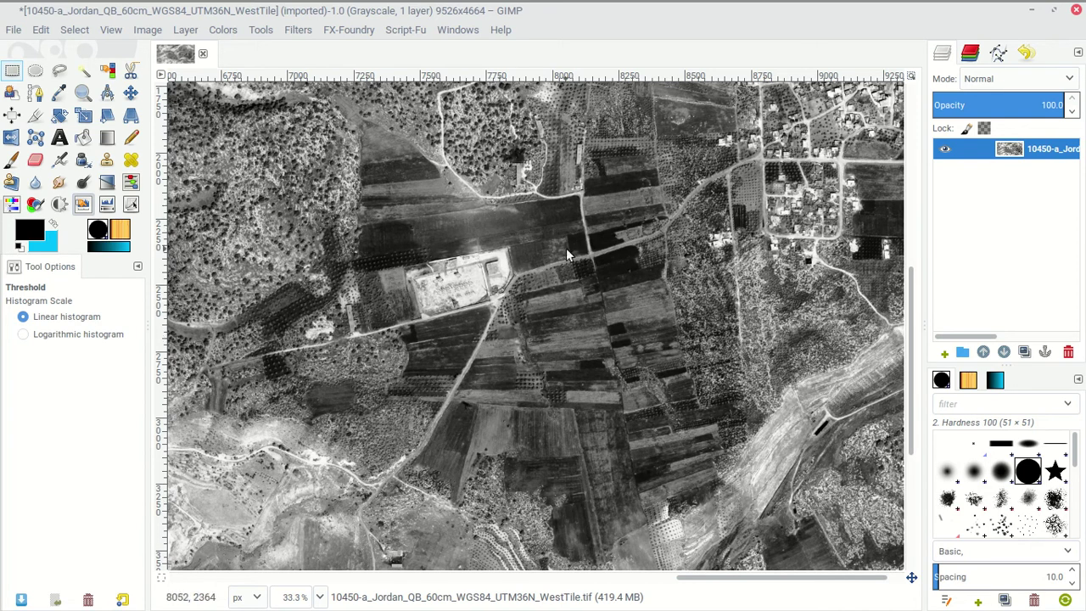
{"action": "scroll", "coordinate": [562, 341], "scroll_direction": "up", "scroll_amount": 5}
{"action": "scroll", "coordinate": [563, 337], "scroll_direction": "down", "scroll_amount": 3}
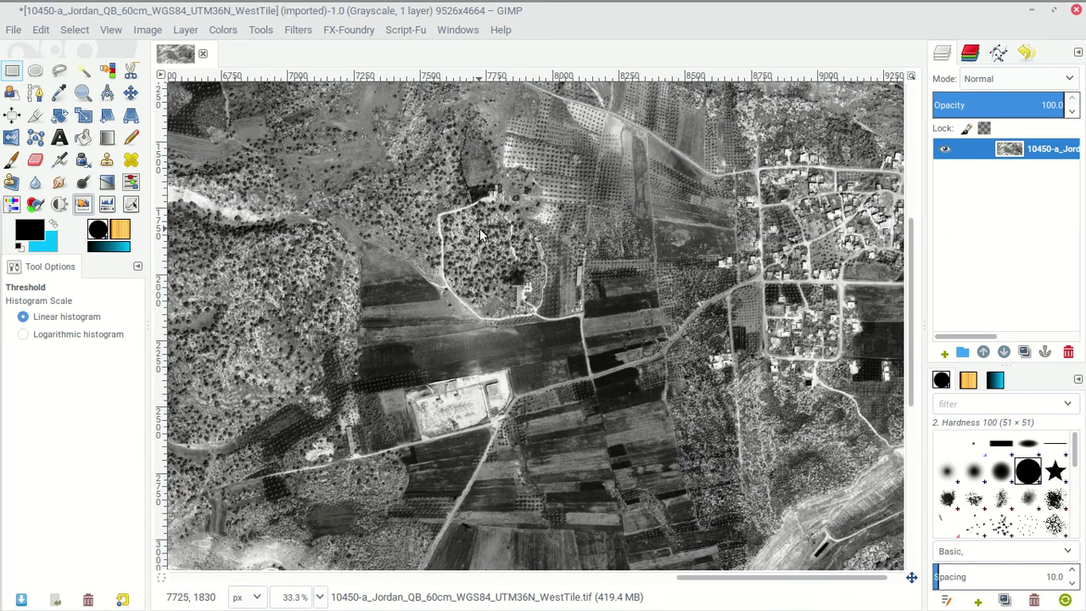
Apply Difference of Gaussians edge detection to the image with Radius 1 set to 13.
{"action": "left_click", "coordinate": [297, 31]}
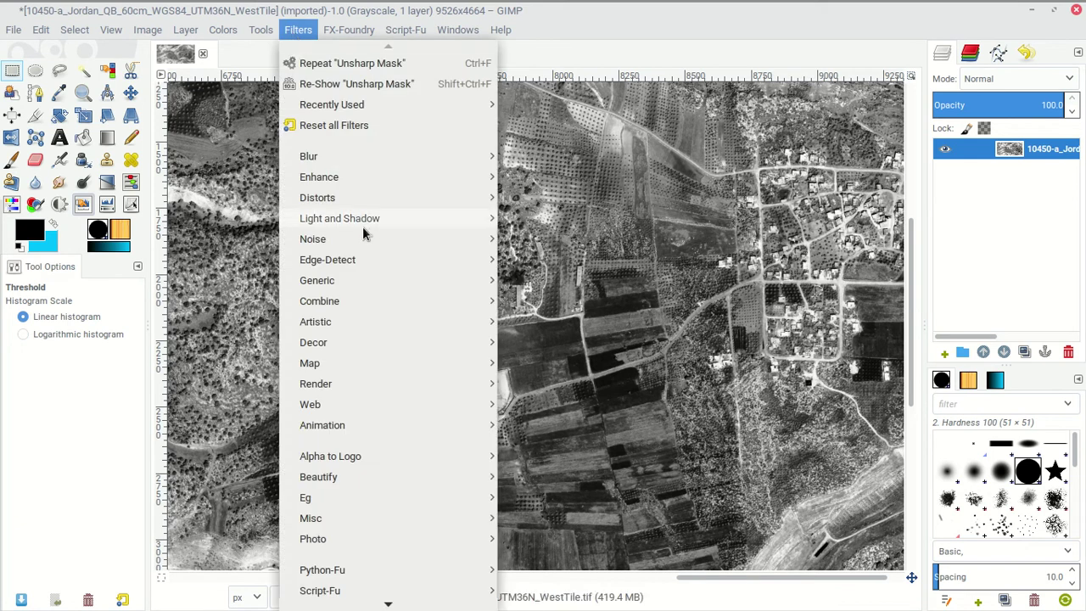
{"action": "mouse_move", "coordinate": [364, 262]}
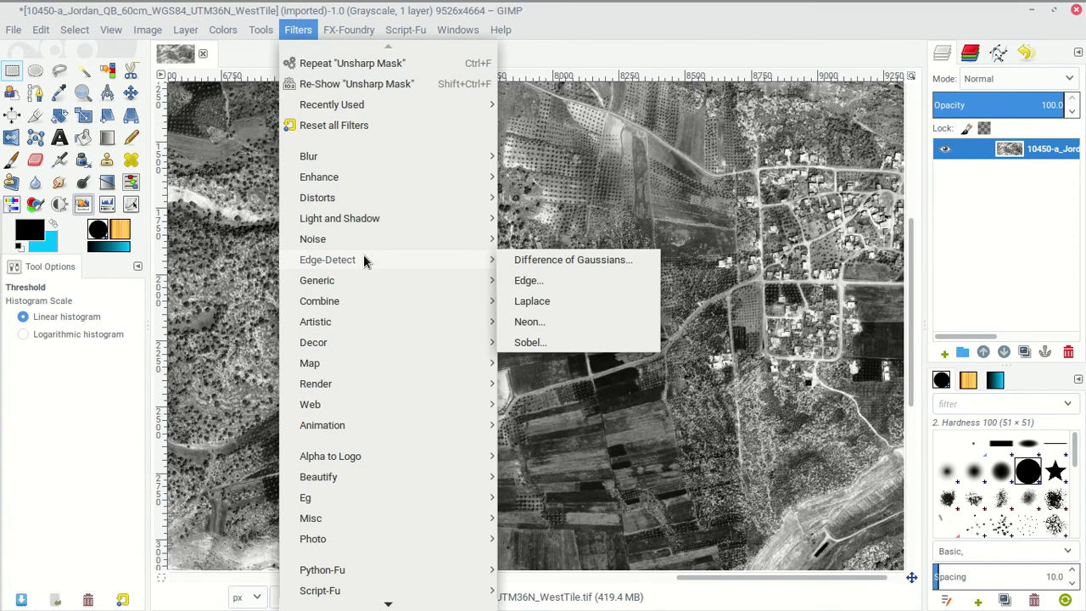
{"action": "left_click", "coordinate": [574, 263]}
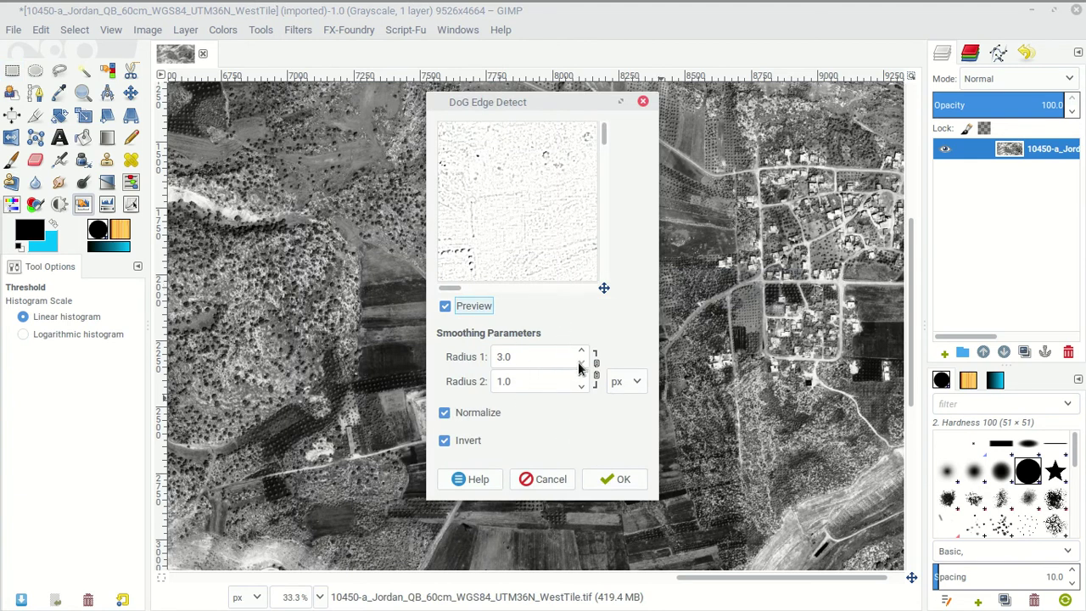
{"action": "left_click", "coordinate": [516, 356]}
{"action": "left_click_drag", "start_coordinate": [516, 357], "coordinate": [488, 358]}
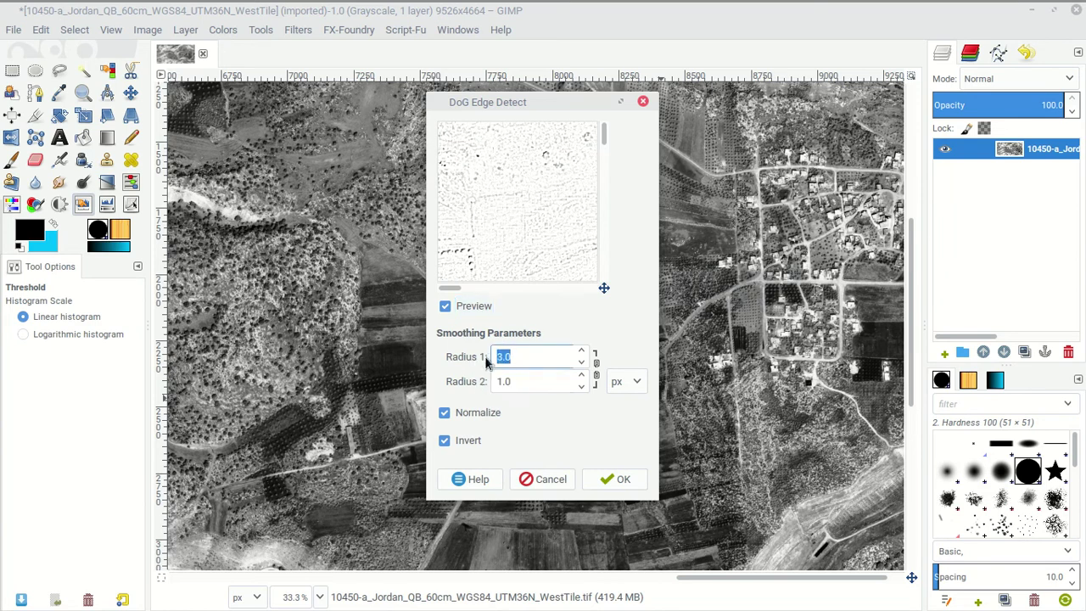
{"action": "left_click", "coordinate": [581, 352]}
{"action": "left_click", "coordinate": [580, 352]}
{"action": "left_click", "coordinate": [580, 352]}
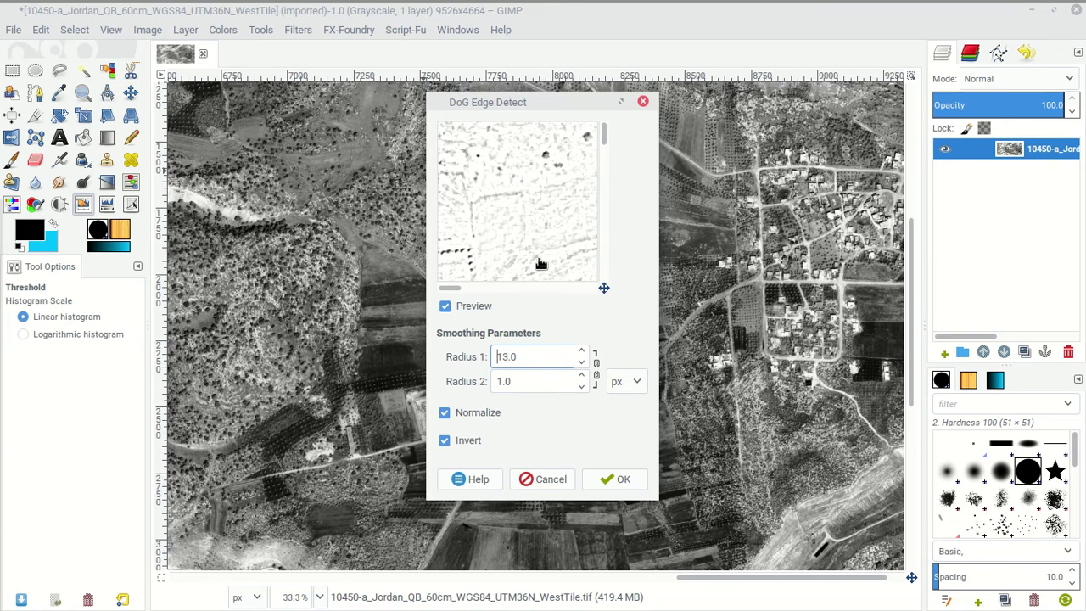
{"action": "left_click", "coordinate": [626, 477]}
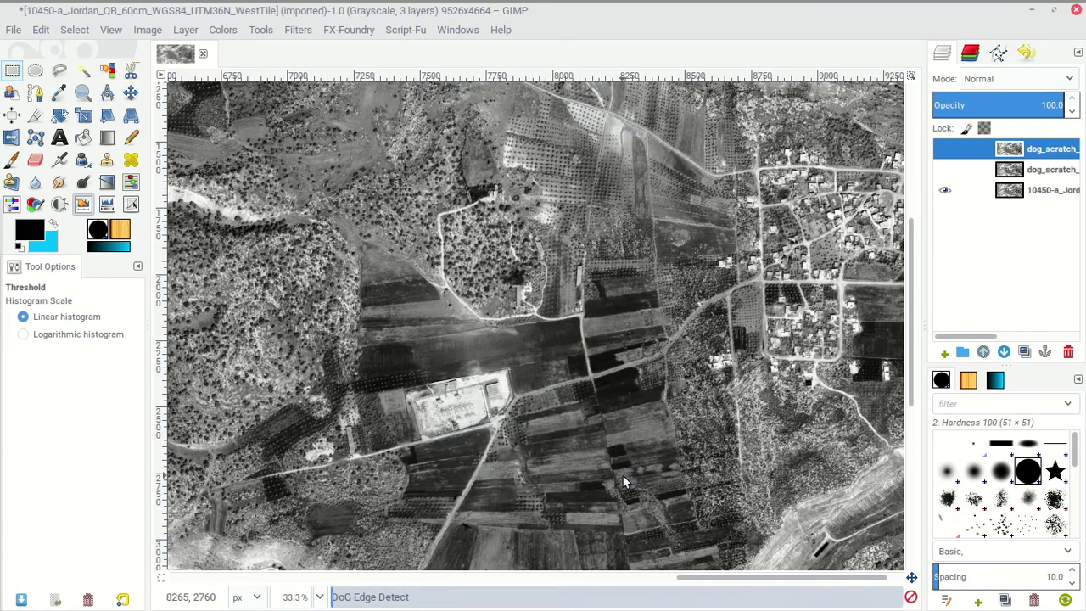
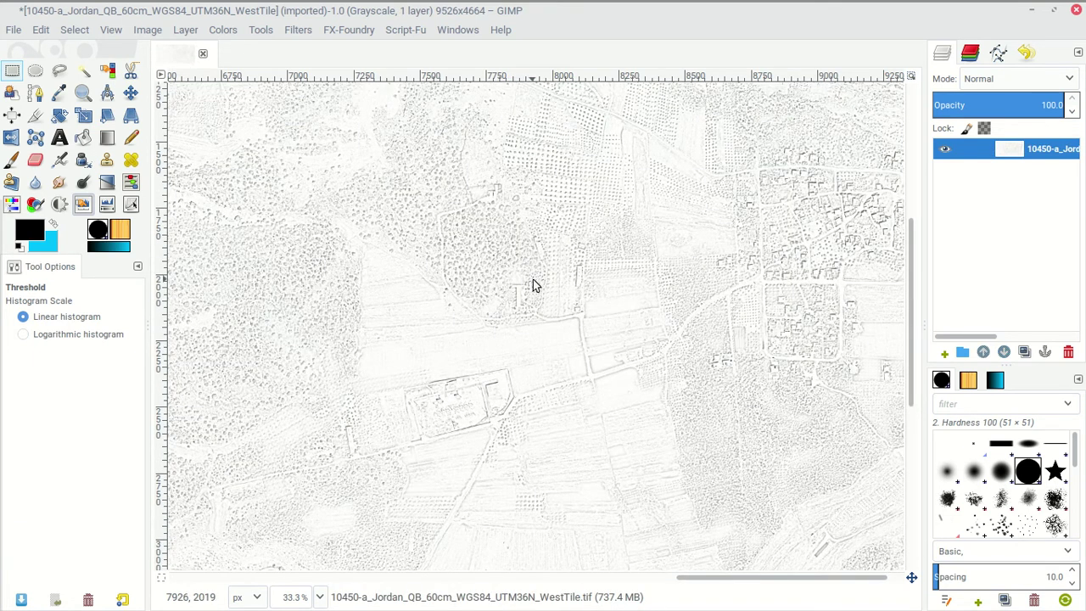
Examine the edge-detected walled compound, roads and tree rows at several magnifications.
{"action": "scroll", "coordinate": [571, 236], "scroll_direction": "up", "scroll_amount": 1, "text": "ctrl"}
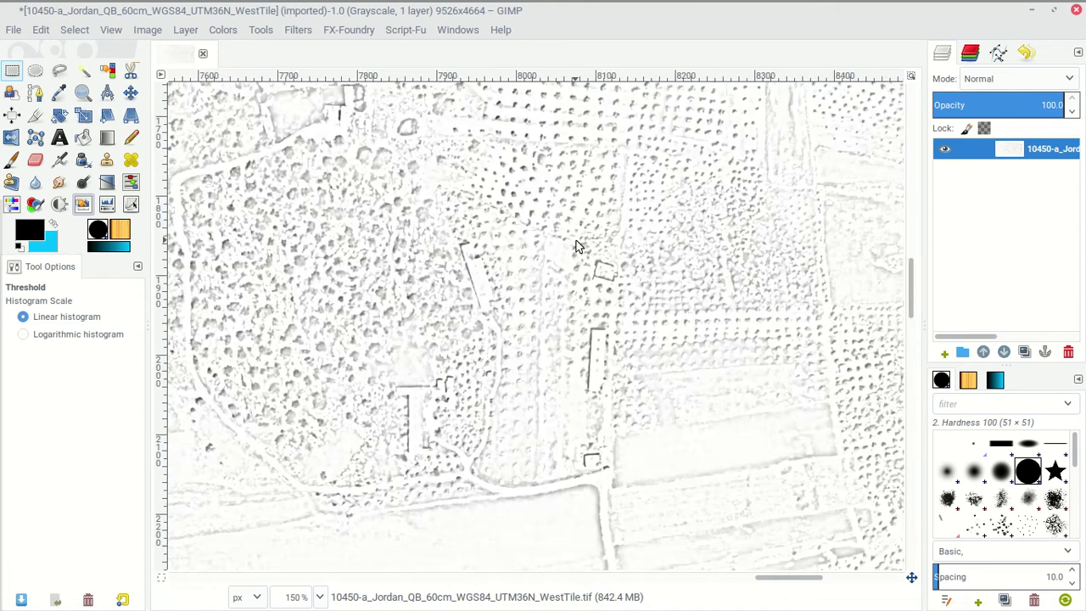
{"action": "scroll", "coordinate": [435, 507], "scroll_direction": "up", "scroll_amount": 7, "text": "ctrl"}
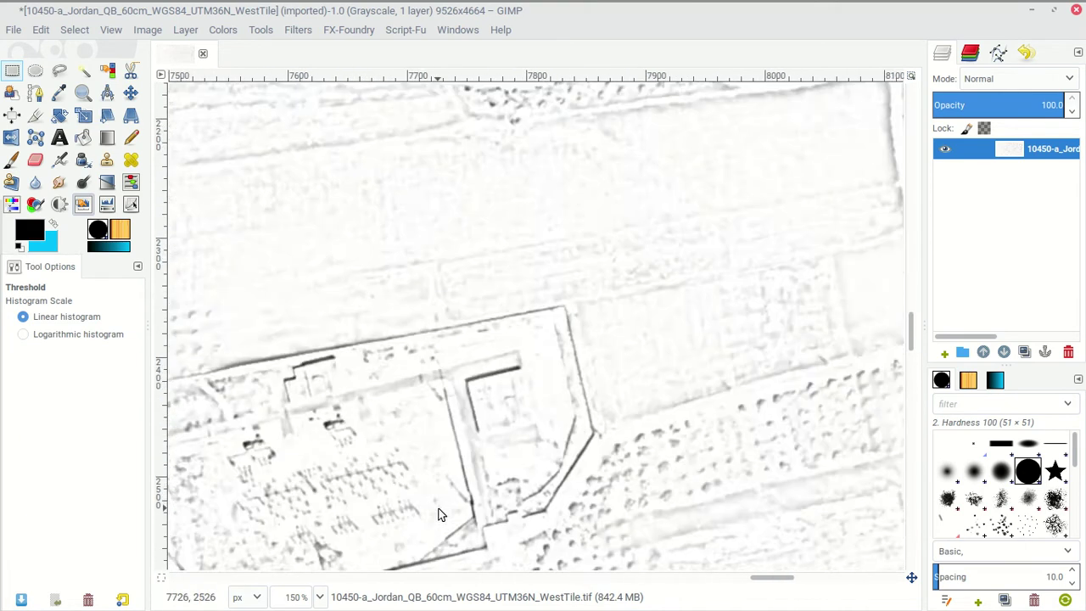
{"action": "scroll", "coordinate": [499, 365], "scroll_direction": "down", "scroll_amount": 6, "text": "ctrl"}
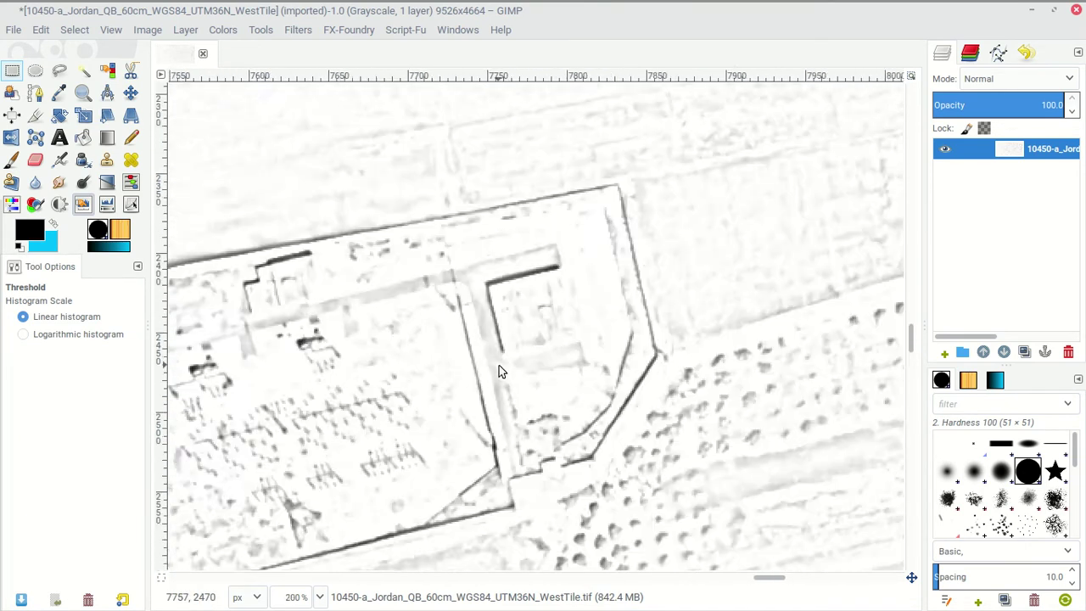
{"action": "scroll", "coordinate": [509, 330], "scroll_direction": "up", "scroll_amount": 3}
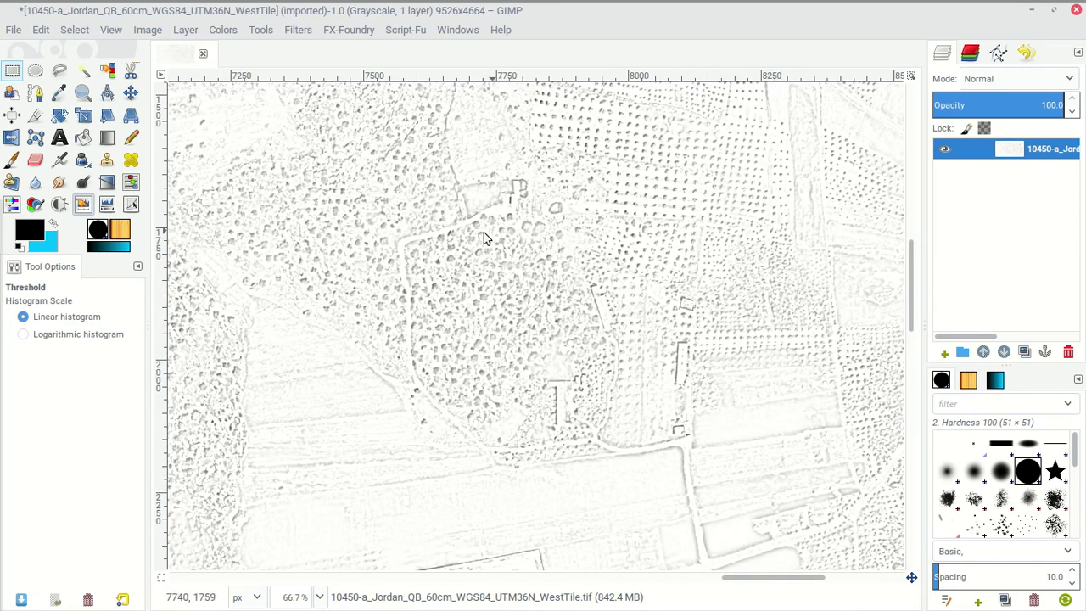
{"action": "scroll", "coordinate": [498, 237], "scroll_direction": "up", "scroll_amount": 3}
{"action": "scroll", "coordinate": [489, 241], "scroll_direction": "down", "scroll_amount": 2}
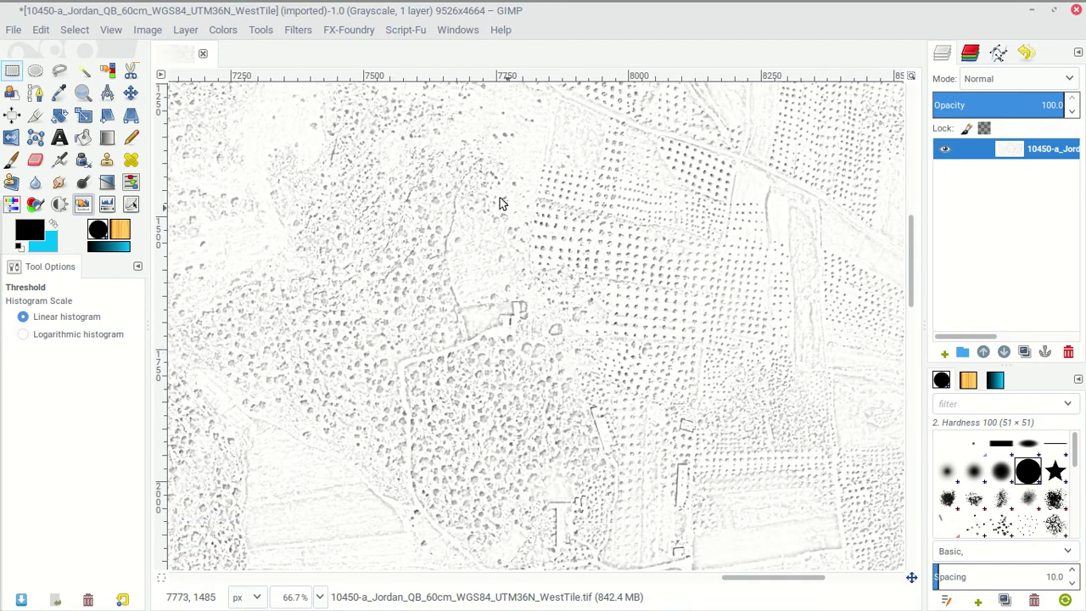
Apply the Sharpen filter to the edge-detected image with a sharpness of 61.
{"action": "left_click", "coordinate": [307, 31]}
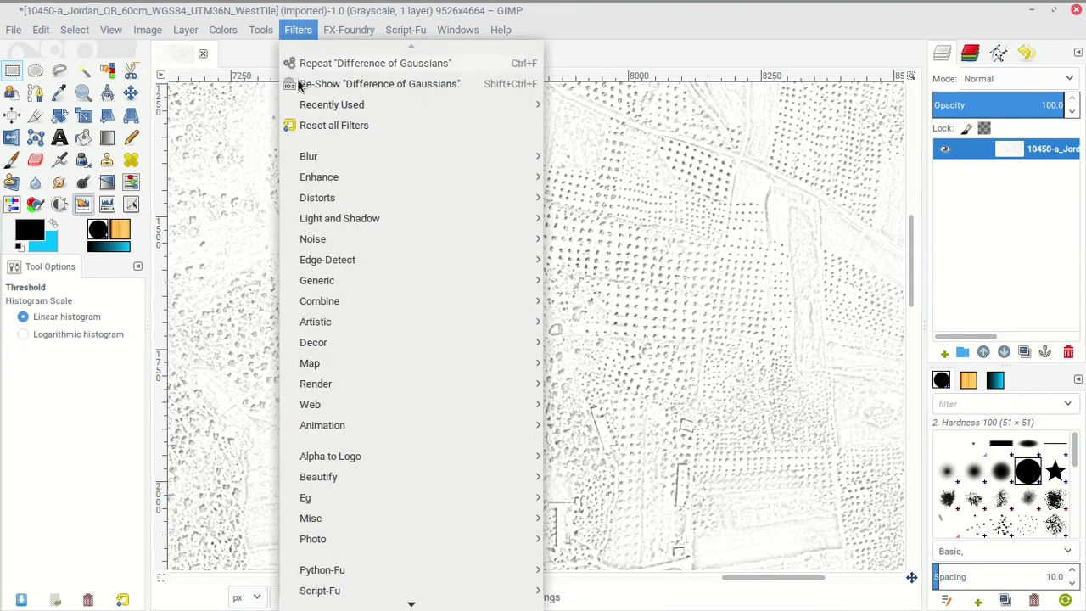
{"action": "mouse_move", "coordinate": [333, 175]}
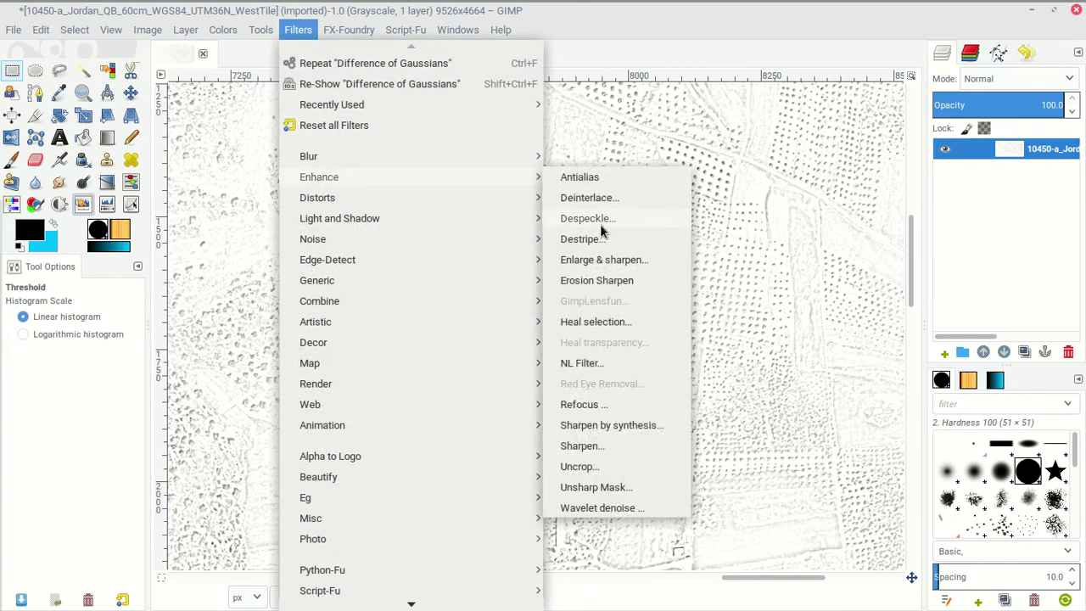
{"action": "left_click", "coordinate": [609, 447]}
{"action": "left_click_drag", "start_coordinate": [521, 390], "coordinate": [550, 391]}
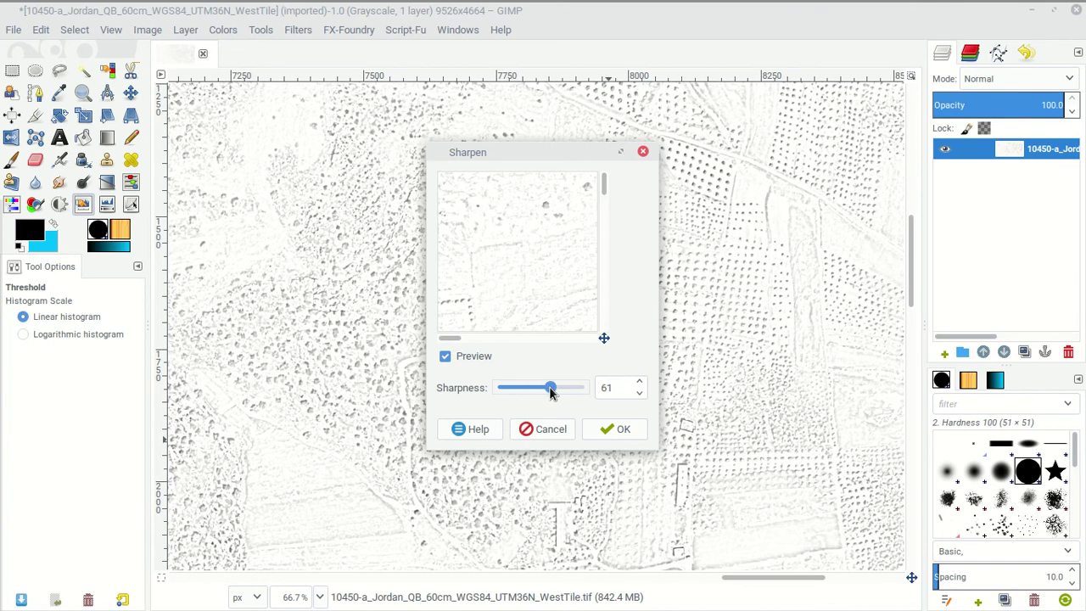
{"action": "left_click", "coordinate": [603, 429]}
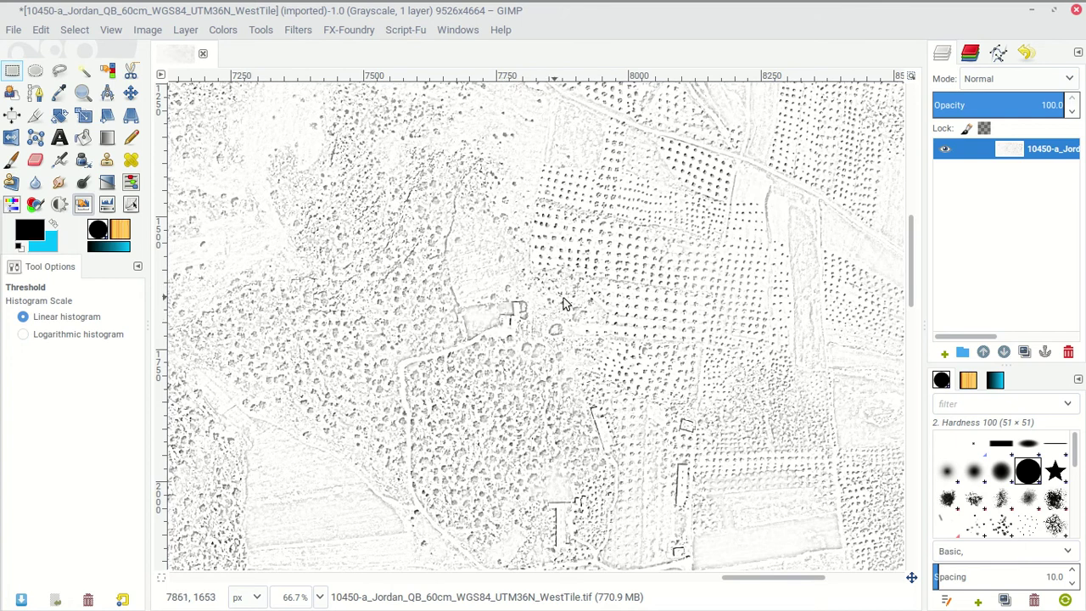
Apply a Threshold to the sharpened edge image, trying several lower limits and settling on a range of 182 to 255.
{"action": "scroll", "coordinate": [620, 331], "scroll_direction": "down", "scroll_amount": 5}
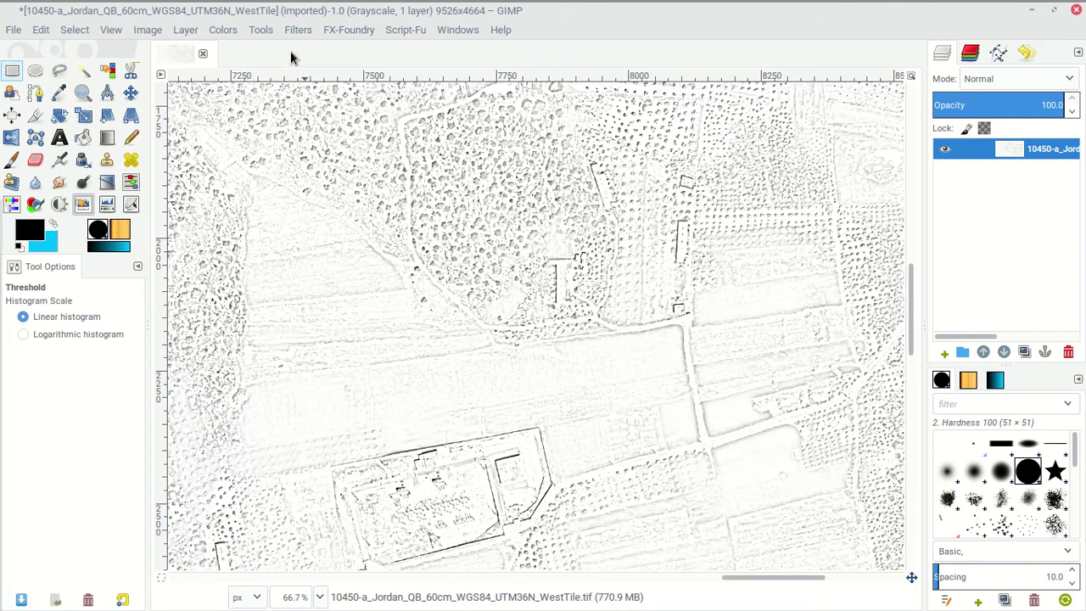
{"action": "left_click", "coordinate": [226, 31]}
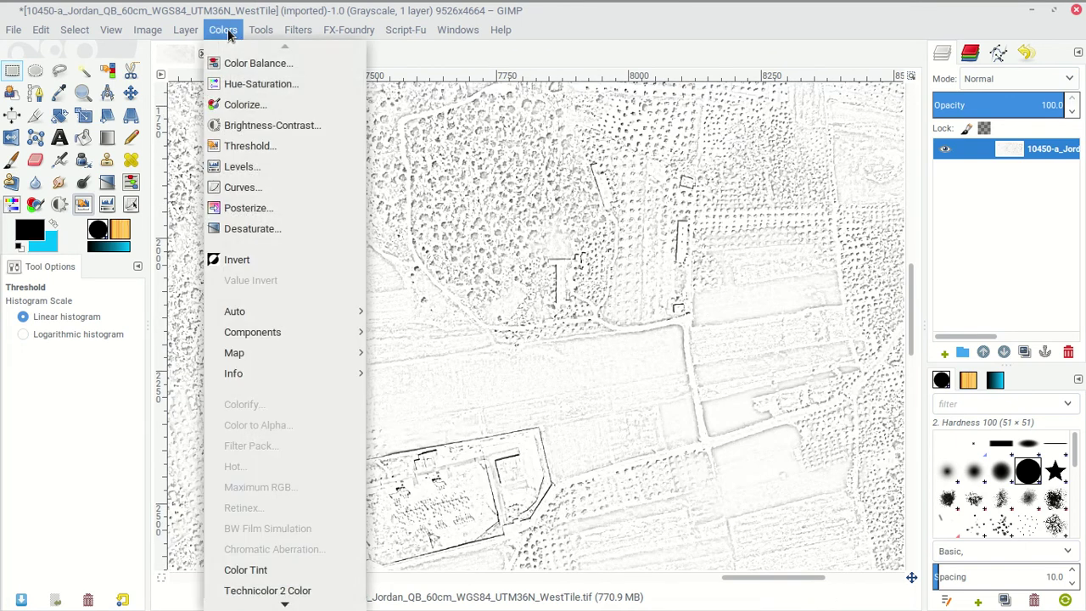
{"action": "left_click", "coordinate": [277, 145]}
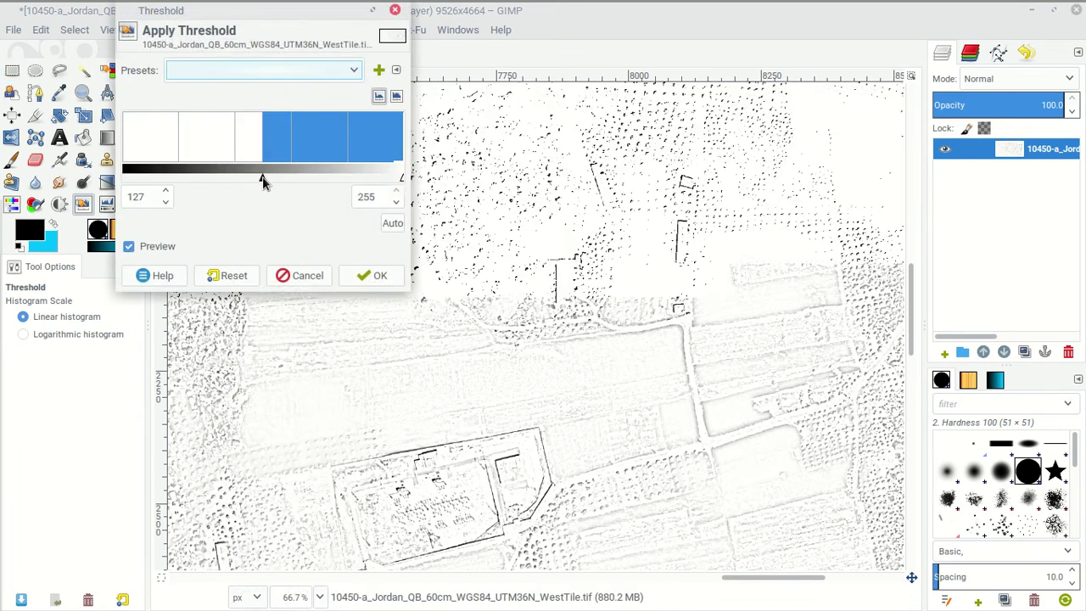
{"action": "left_click_drag", "start_coordinate": [266, 181], "coordinate": [235, 180]}
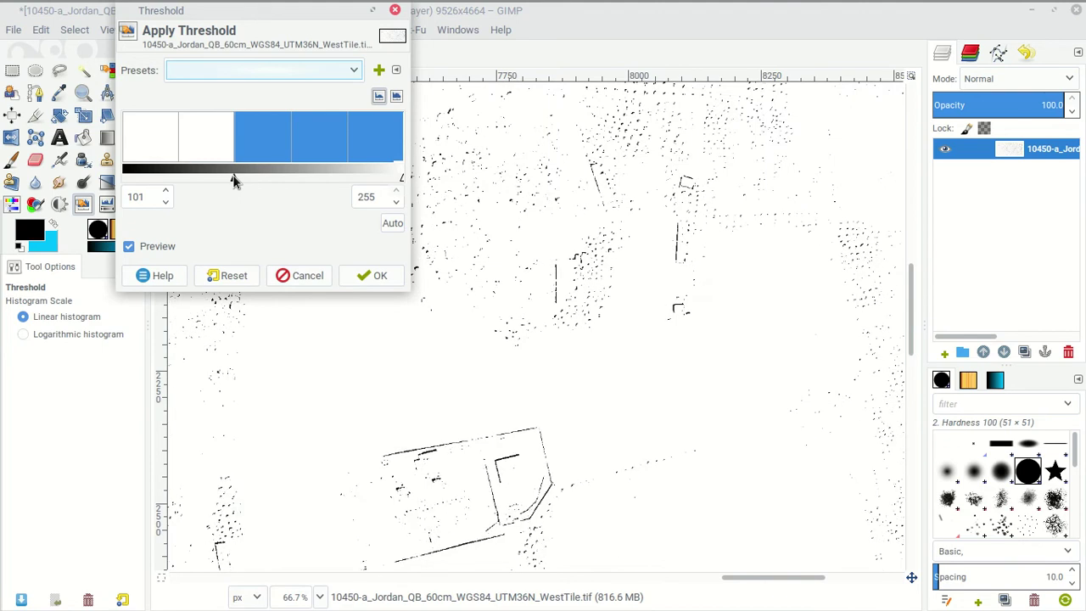
{"action": "left_click_drag", "start_coordinate": [237, 176], "coordinate": [302, 181]}
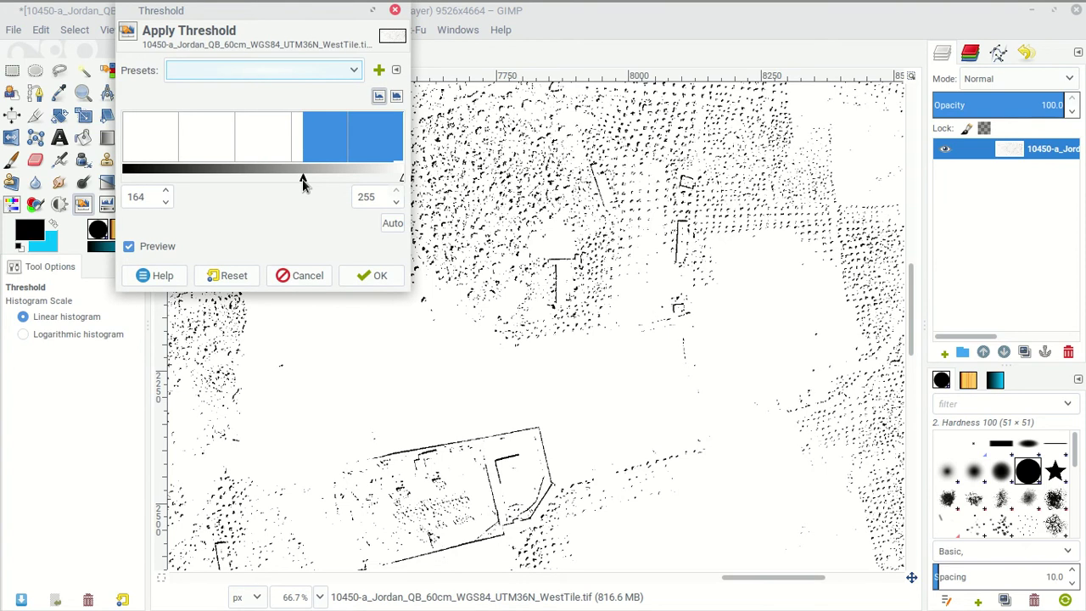
{"action": "mouse_move", "coordinate": [402, 178]}
{"action": "left_mouse_down"}
{"action": "mouse_move", "coordinate": [371, 181]}
{"action": "mouse_move", "coordinate": [405, 182]}
{"action": "left_mouse_up"}
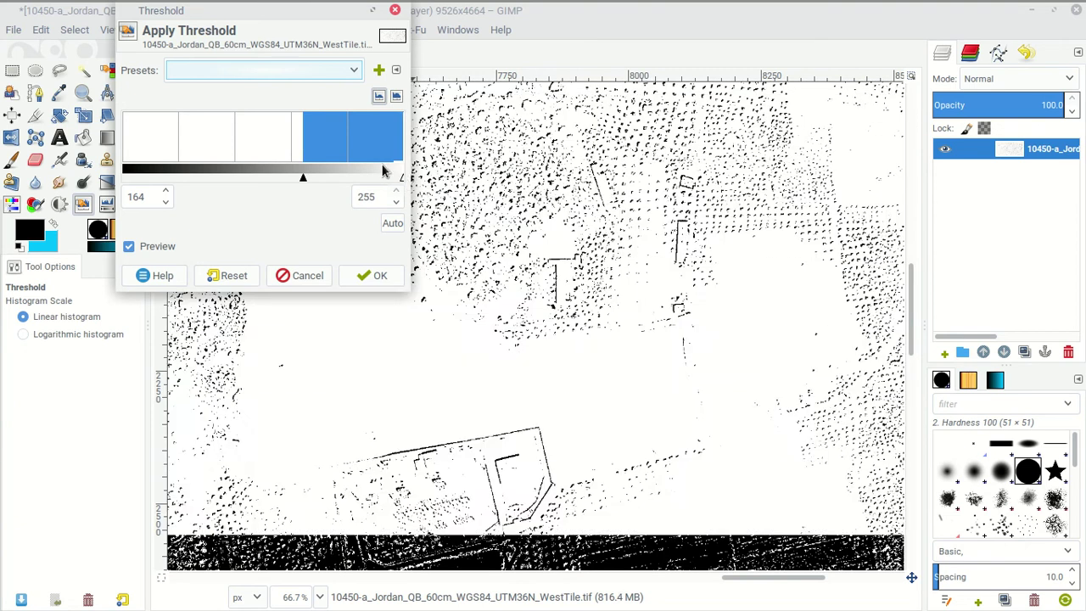
{"action": "left_click_drag", "start_coordinate": [303, 180], "coordinate": [322, 184]}
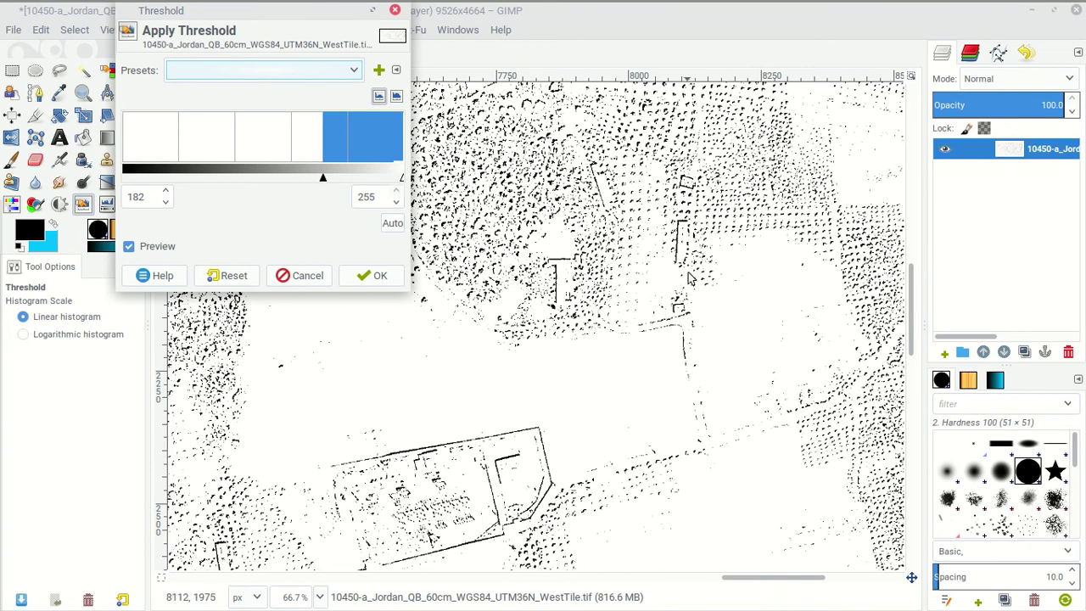
{"action": "left_click", "coordinate": [372, 275]}
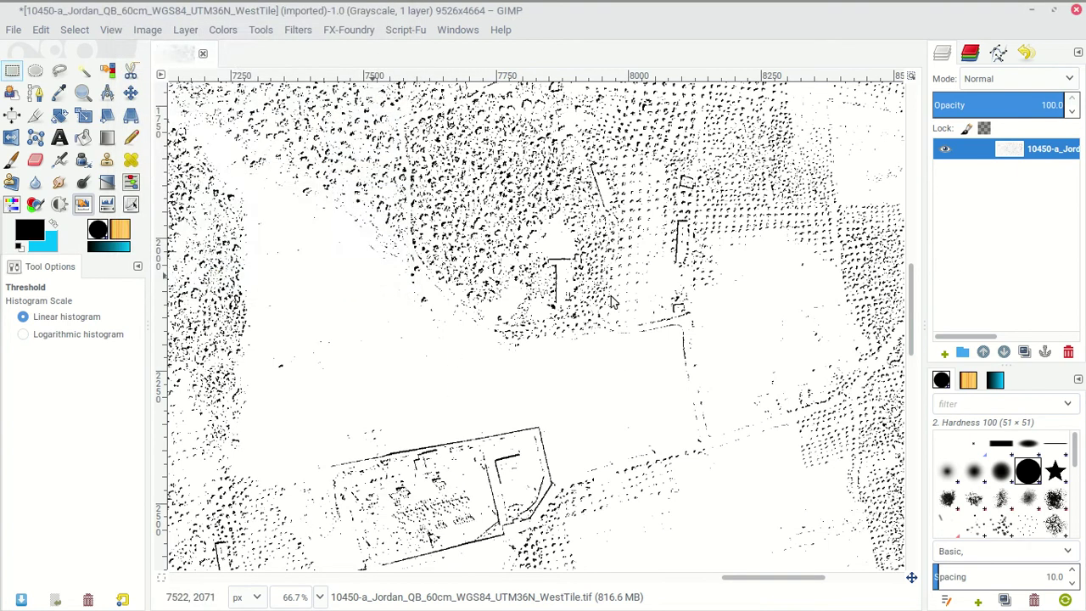
Examine the orchards, individual trees, building outlines and walled compound across the thresholded black-and-white image.
{"action": "scroll", "coordinate": [498, 454], "scroll_direction": "down", "scroll_amount": 3}
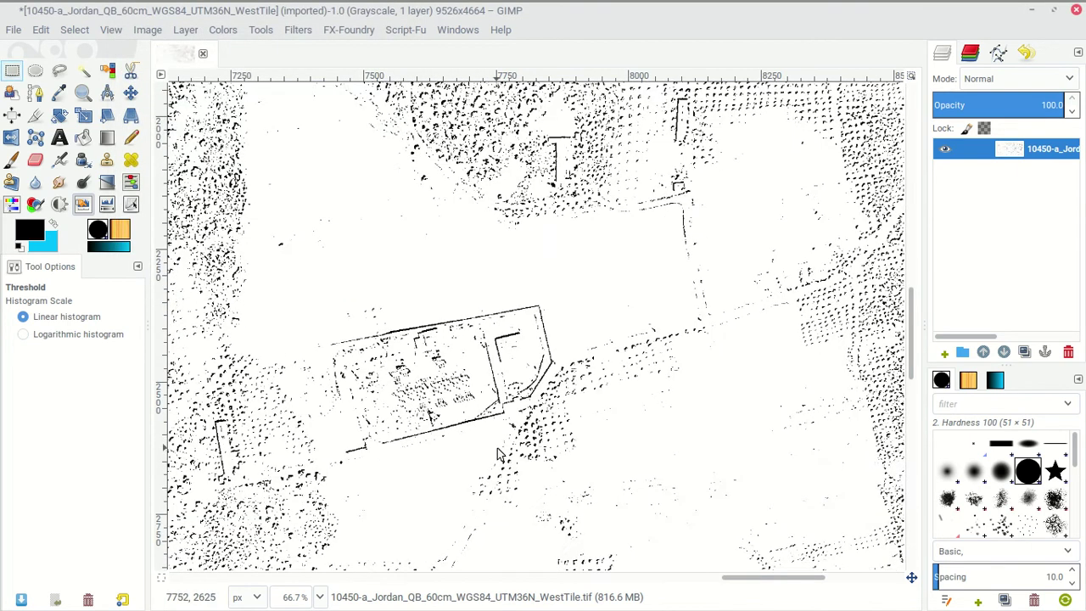
{"action": "scroll", "coordinate": [498, 454], "scroll_direction": "down", "scroll_amount": 6}
{"action": "scroll", "coordinate": [489, 474], "scroll_direction": "up", "scroll_amount": 3}
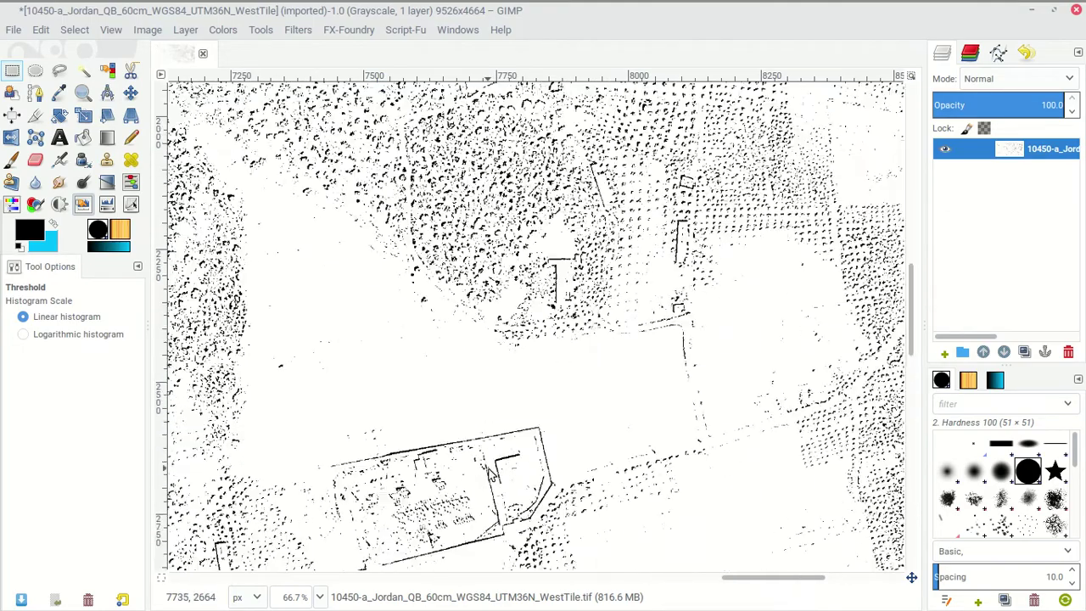
{"action": "scroll", "coordinate": [512, 454], "scroll_direction": "up", "scroll_amount": 6}
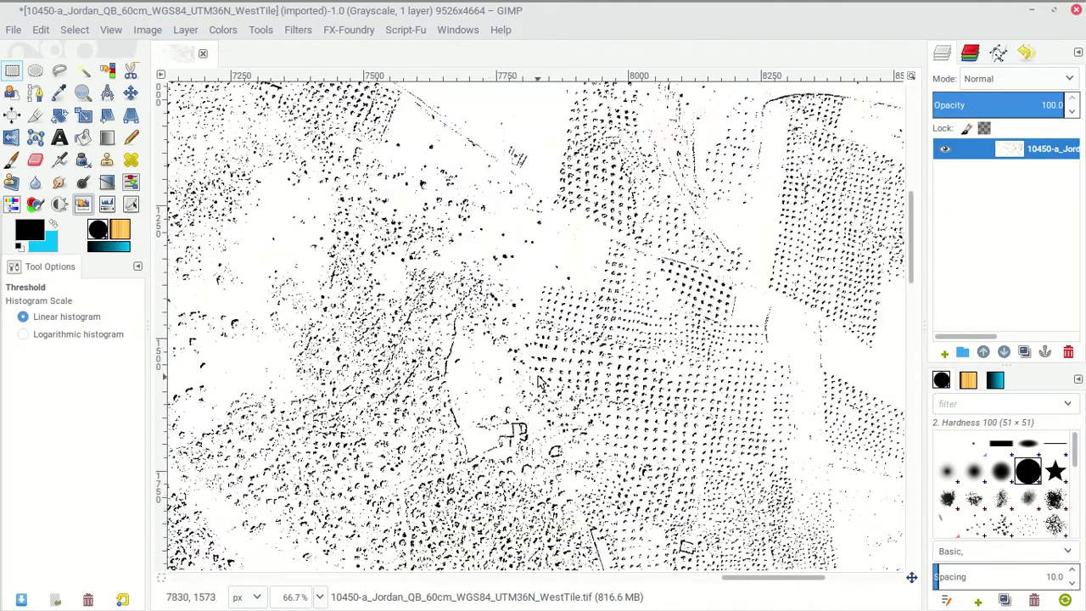
{"action": "scroll", "coordinate": [531, 365], "scroll_direction": "down", "scroll_amount": 6}
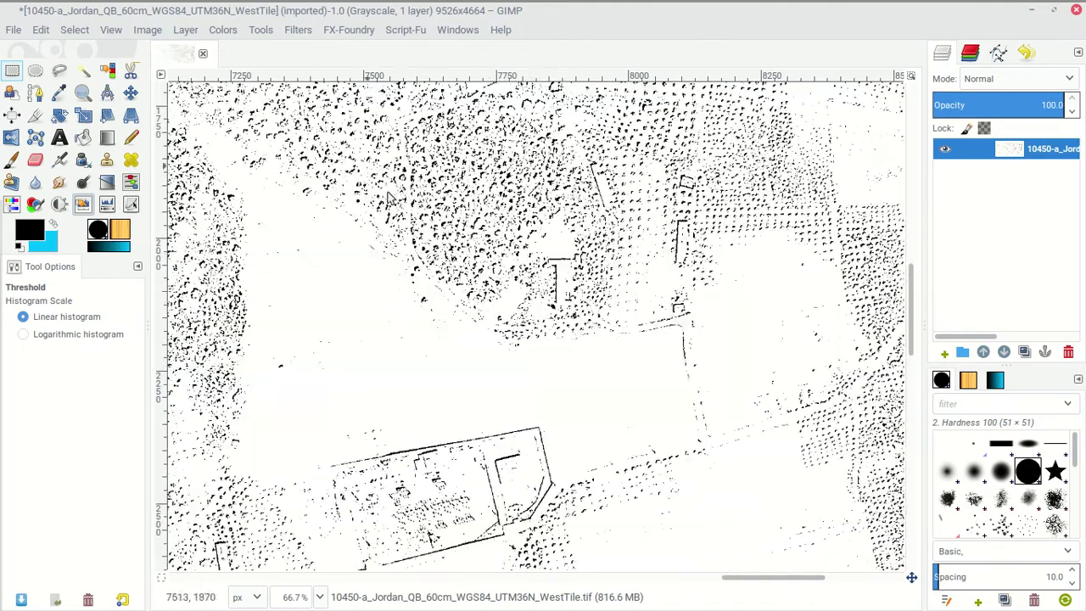
{"action": "scroll", "coordinate": [562, 311], "scroll_direction": "up", "scroll_amount": 3}
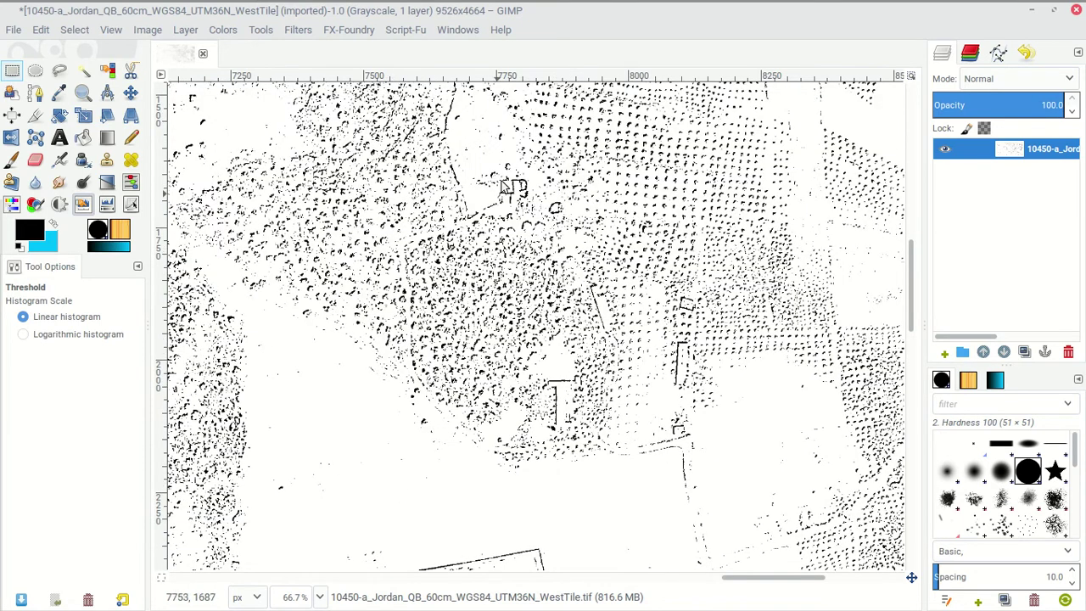
{"action": "scroll", "coordinate": [632, 257], "scroll_direction": "up", "scroll_amount": 9}
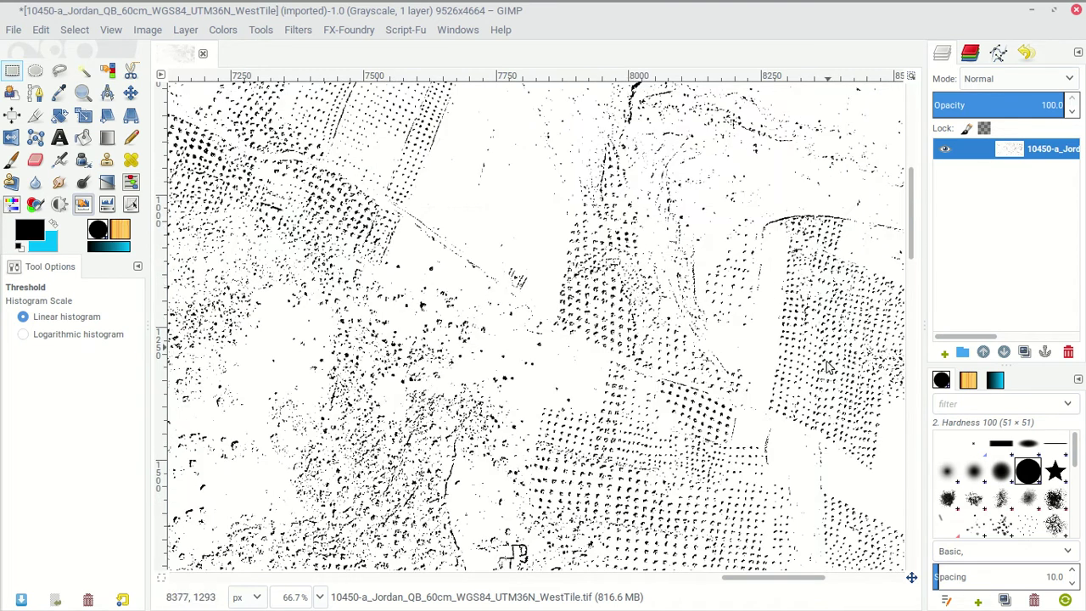
{"action": "scroll", "coordinate": [764, 365], "scroll_direction": "down", "scroll_amount": 5}
{"action": "scroll", "coordinate": [687, 319], "scroll_direction": "up", "scroll_amount": 5}
{"action": "scroll", "coordinate": [696, 324], "scroll_direction": "up", "scroll_amount": 11}
{"action": "scroll", "coordinate": [687, 321], "scroll_direction": "down", "scroll_amount": 20}
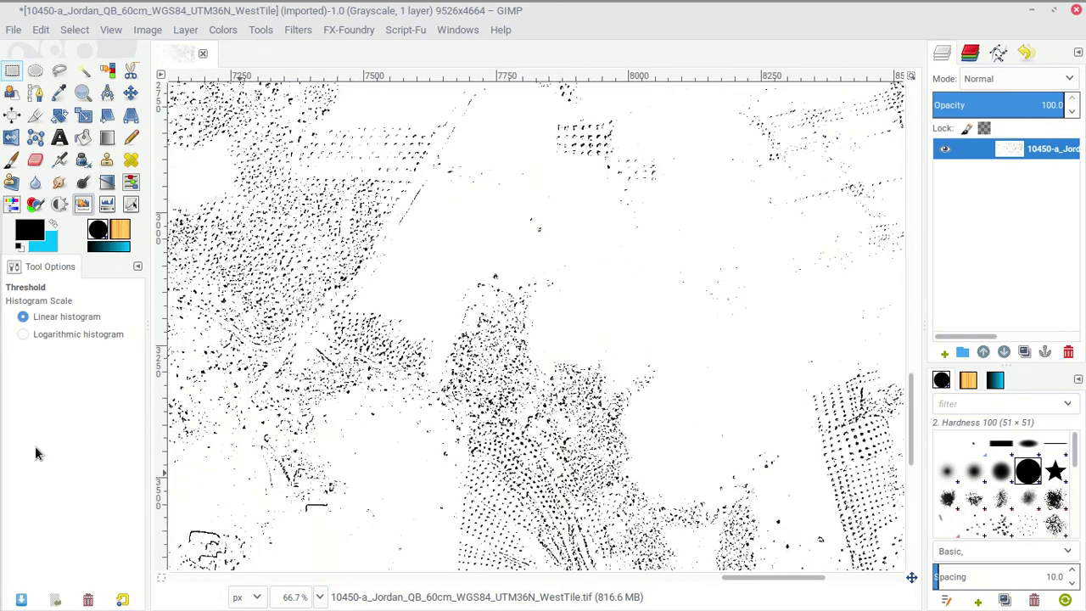
{"action": "scroll", "coordinate": [292, 211], "scroll_direction": "up", "scroll_amount": 12}
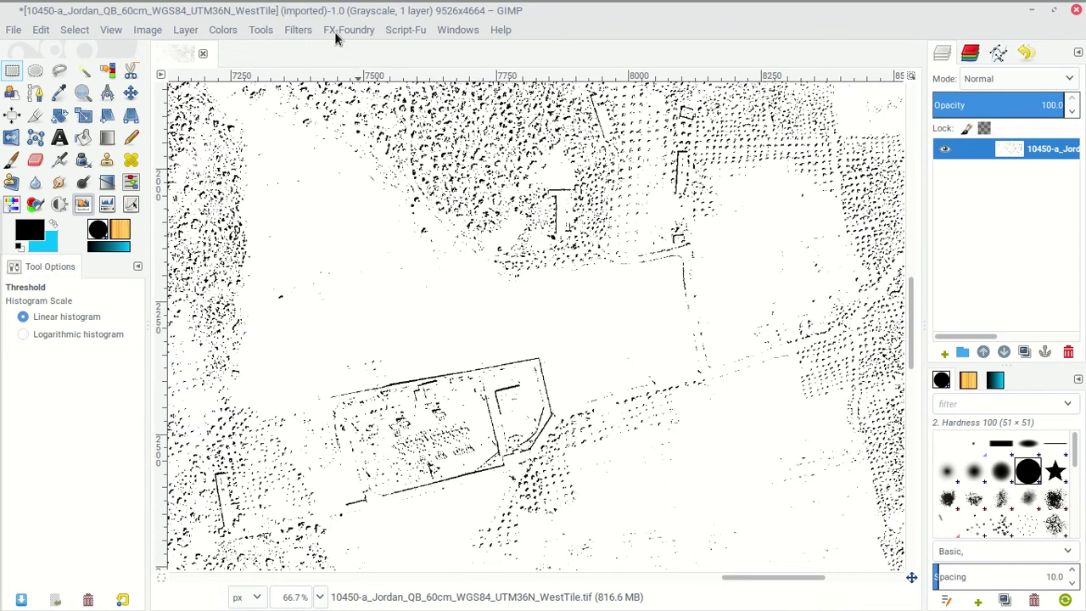
Try the Erode filter on the thresholded black-and-white image.
{"action": "left_click", "coordinate": [302, 29]}
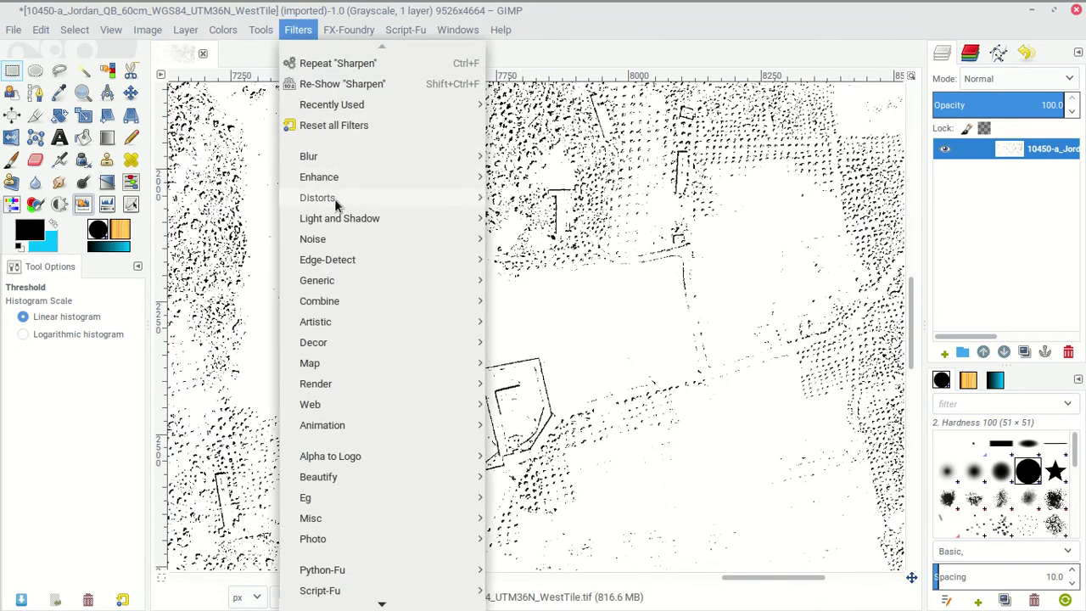
{"action": "mouse_move", "coordinate": [376, 273]}
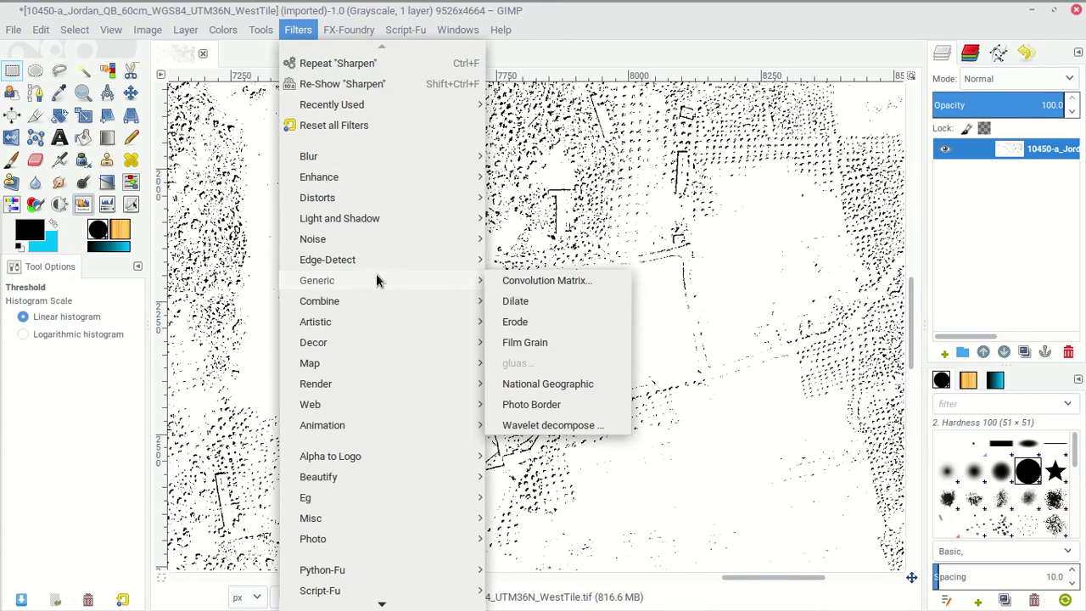
{"action": "left_click", "coordinate": [526, 321]}
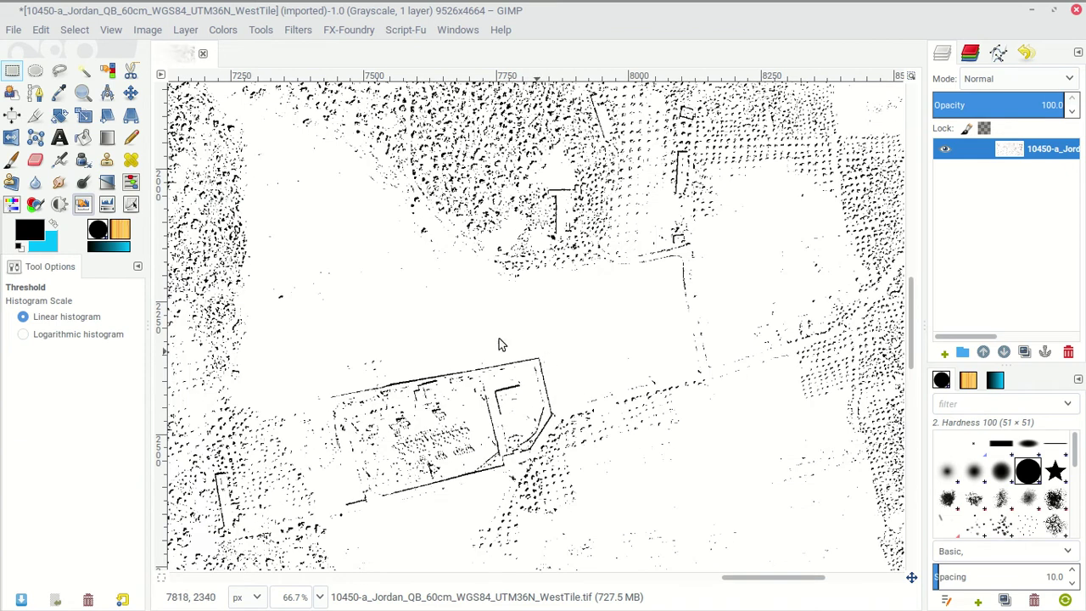
Try the Dilate filter on the thresholded image and examine which trees and wall lines it leaves in several areas.
{"action": "left_click", "coordinate": [267, 31]}
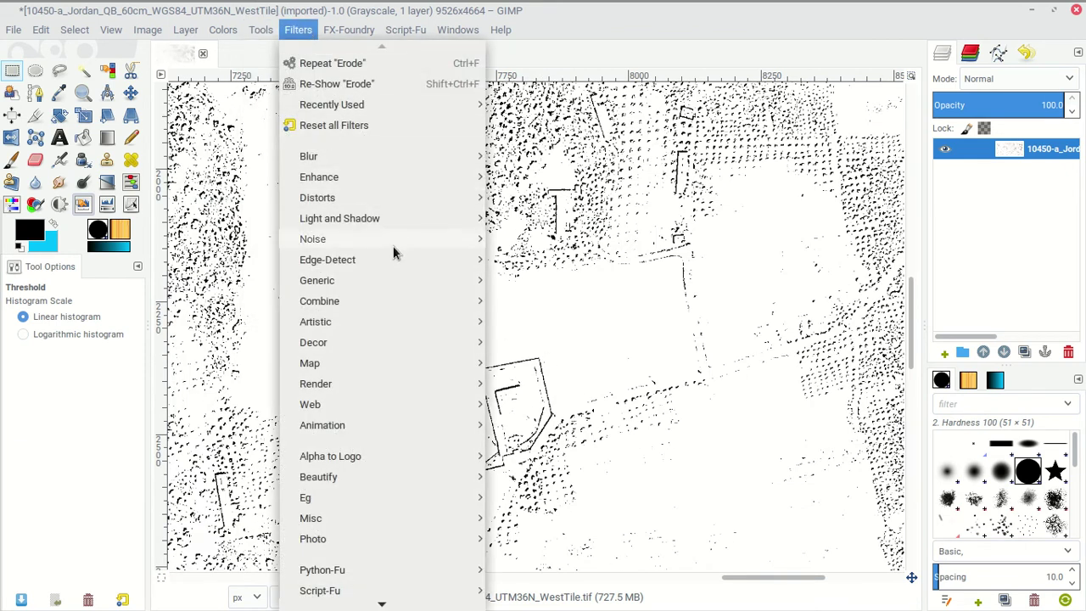
{"action": "mouse_move", "coordinate": [407, 278]}
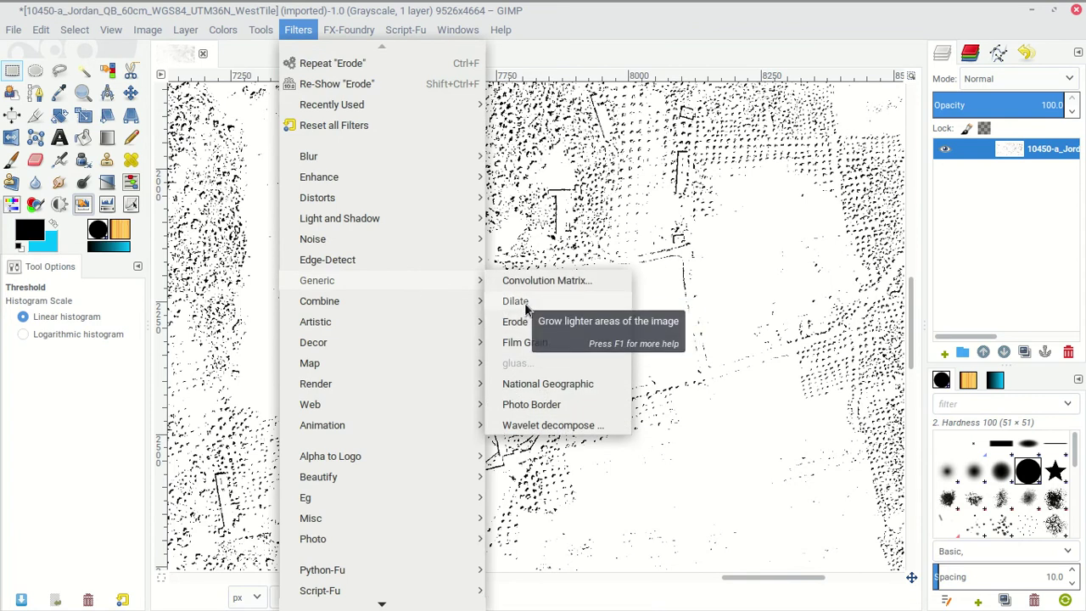
{"action": "left_click", "coordinate": [526, 309]}
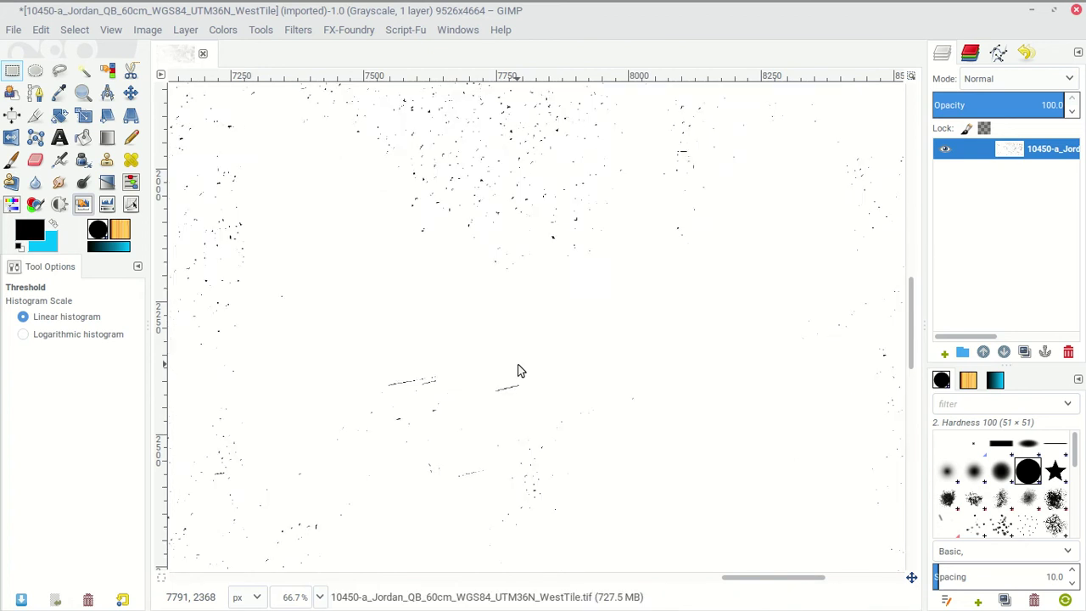
{"action": "scroll", "coordinate": [531, 288], "scroll_direction": "up", "scroll_amount": 10}
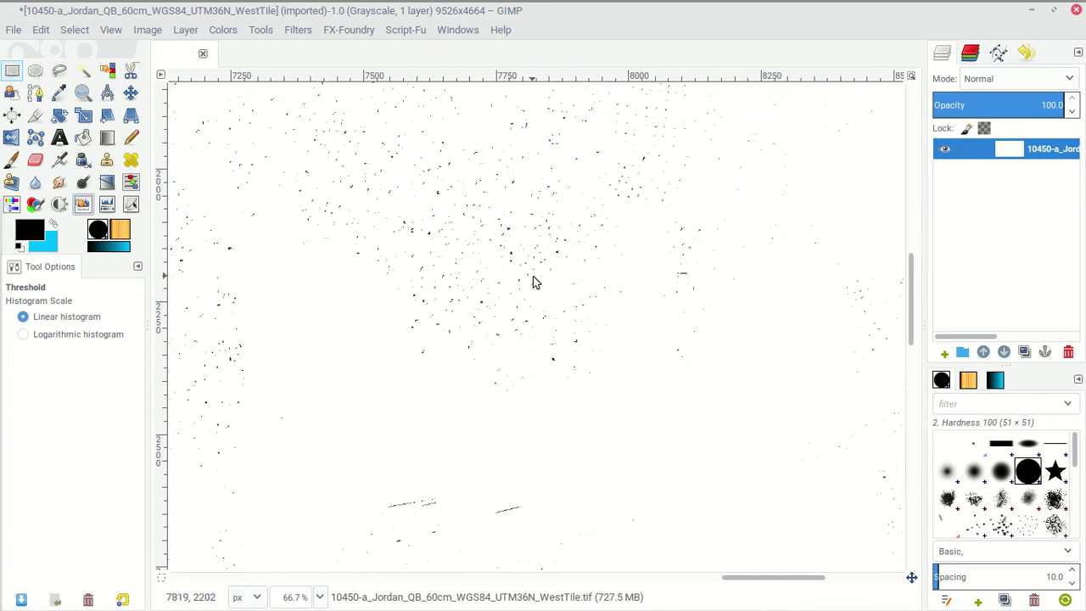
{"action": "scroll", "coordinate": [536, 276], "scroll_direction": "down", "scroll_amount": 13}
{"action": "scroll", "coordinate": [536, 277], "scroll_direction": "down", "scroll_amount": 7}
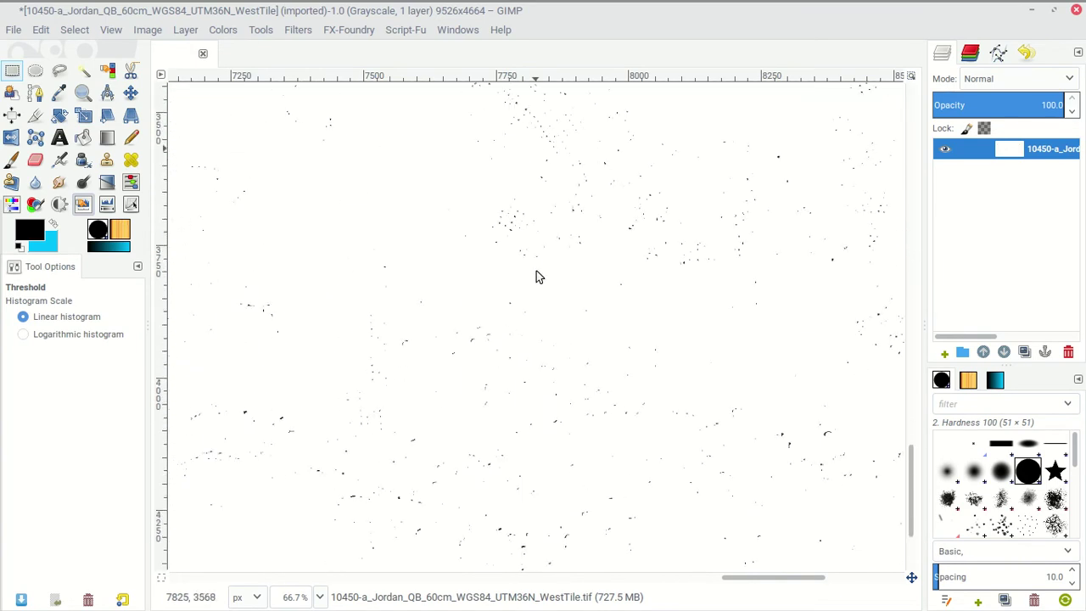
{"action": "scroll", "coordinate": [531, 287], "scroll_direction": "up", "scroll_amount": 5}
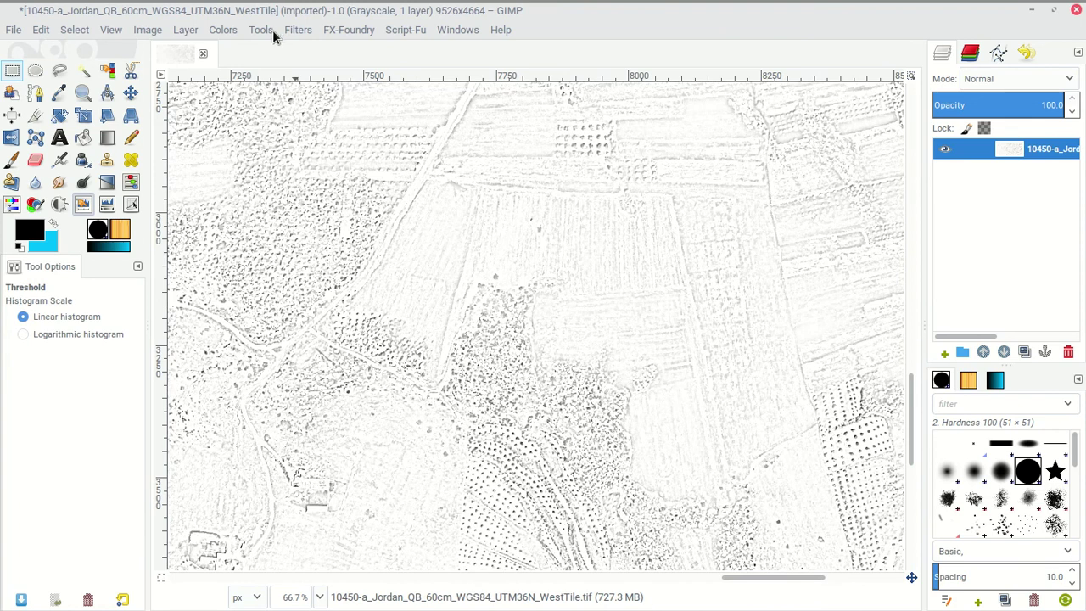
Apply a Threshold with a range of 249 to 255 to the grayscale edge-detected image.
{"action": "left_click", "coordinate": [223, 29]}
{"action": "mouse_move", "coordinate": [204, 36]}
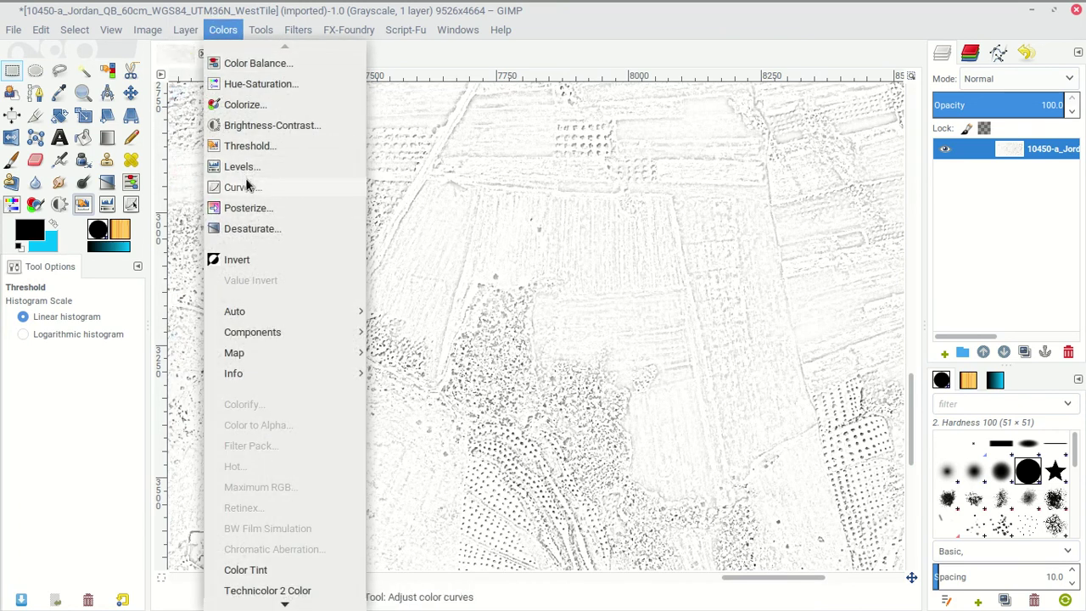
{"action": "left_click", "coordinate": [249, 147]}
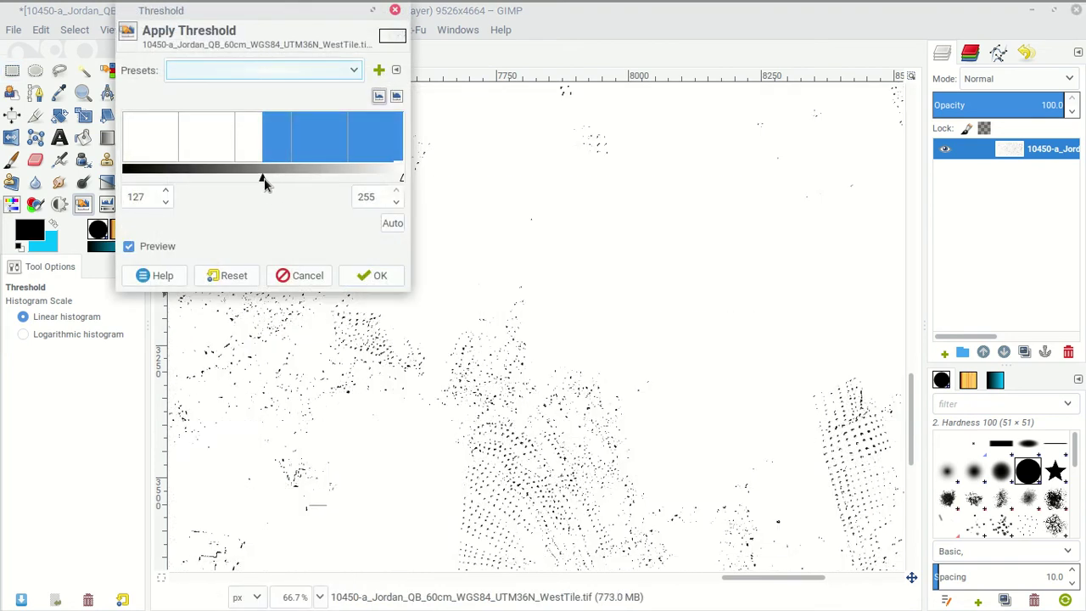
{"action": "left_click_drag", "start_coordinate": [259, 181], "coordinate": [365, 192]}
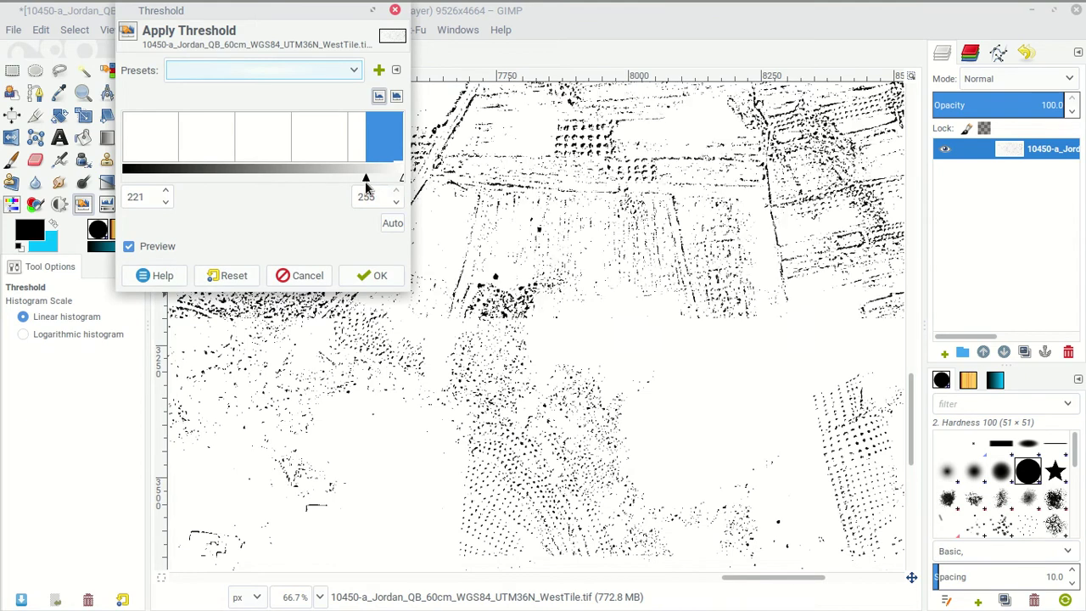
{"action": "left_click_drag", "start_coordinate": [364, 182], "coordinate": [398, 180]}
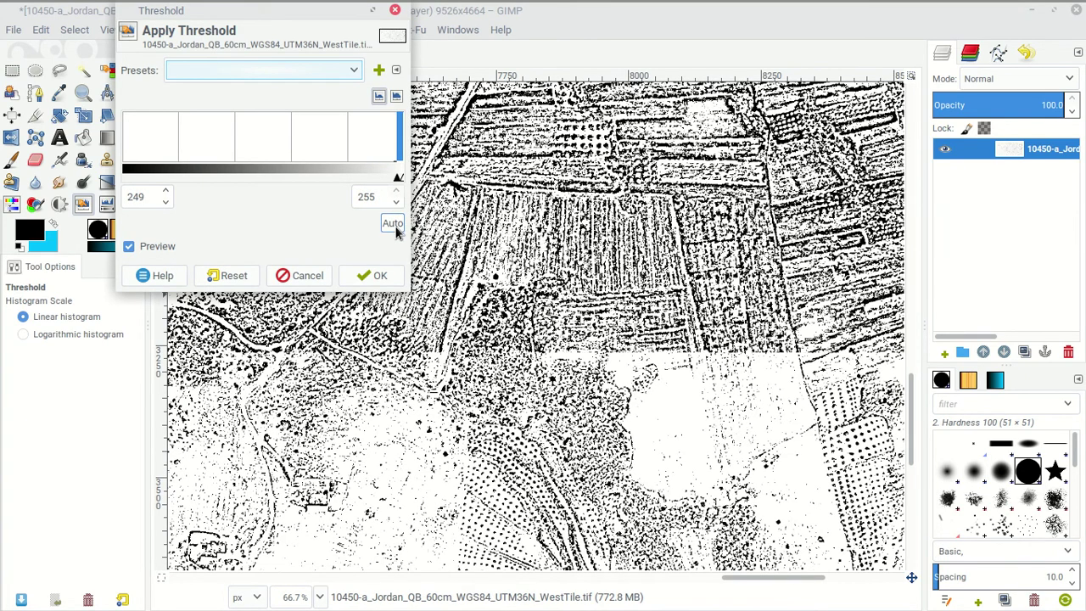
{"action": "left_click", "coordinate": [372, 266]}
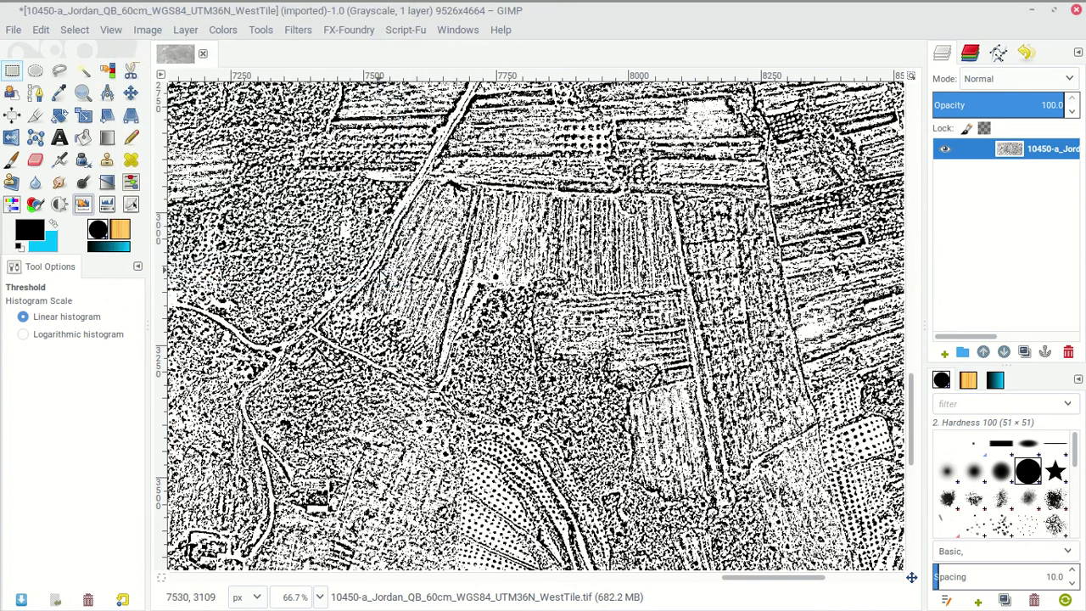
Dilate the newly thresholded image and examine the field boundaries, roads and orchards that it leaves.
{"action": "left_click", "coordinate": [272, 31]}
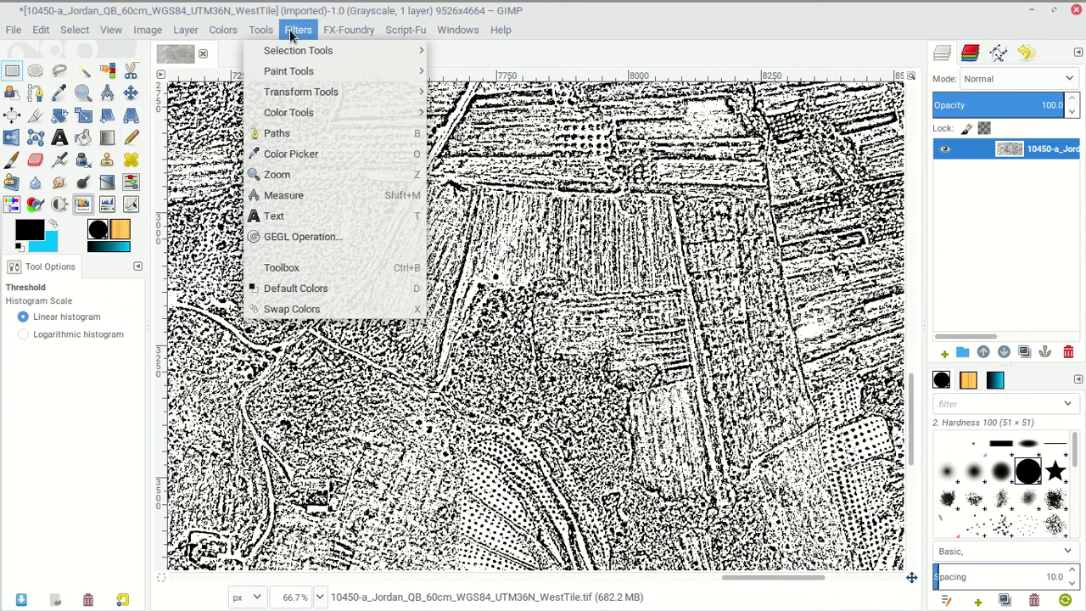
{"action": "mouse_move", "coordinate": [297, 30]}
{"action": "mouse_move", "coordinate": [394, 186]}
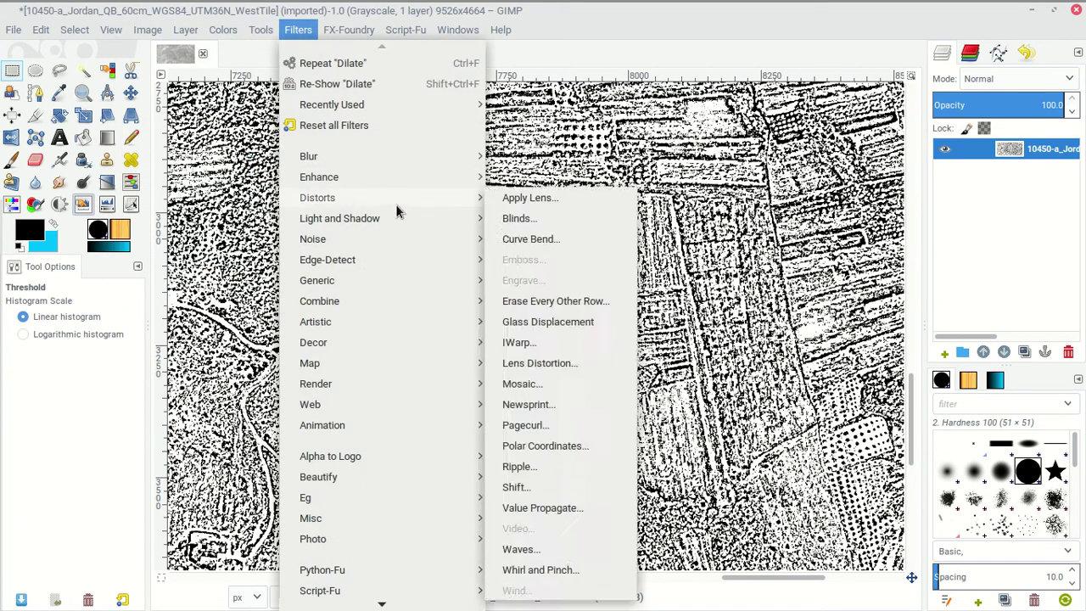
{"action": "mouse_move", "coordinate": [390, 275]}
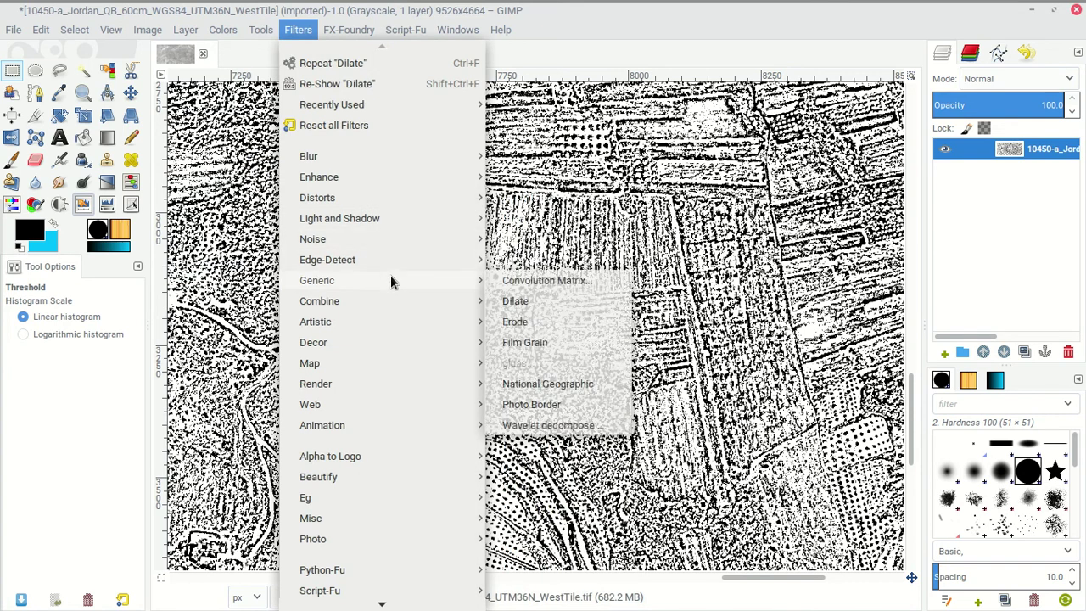
{"action": "left_click", "coordinate": [518, 300]}
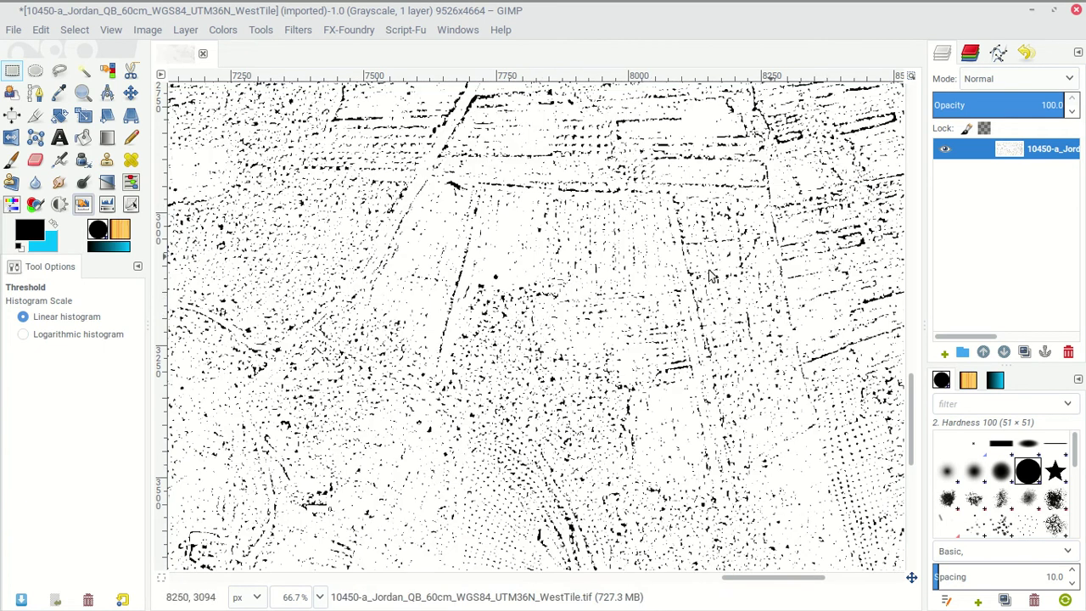
{"action": "scroll", "coordinate": [529, 270], "scroll_direction": "down", "scroll_amount": 10}
{"action": "scroll", "coordinate": [543, 289], "scroll_direction": "up", "scroll_amount": 15}
{"action": "scroll", "coordinate": [544, 303], "scroll_direction": "up", "scroll_amount": 15}
{"action": "scroll", "coordinate": [545, 303], "scroll_direction": "down", "scroll_amount": 15}
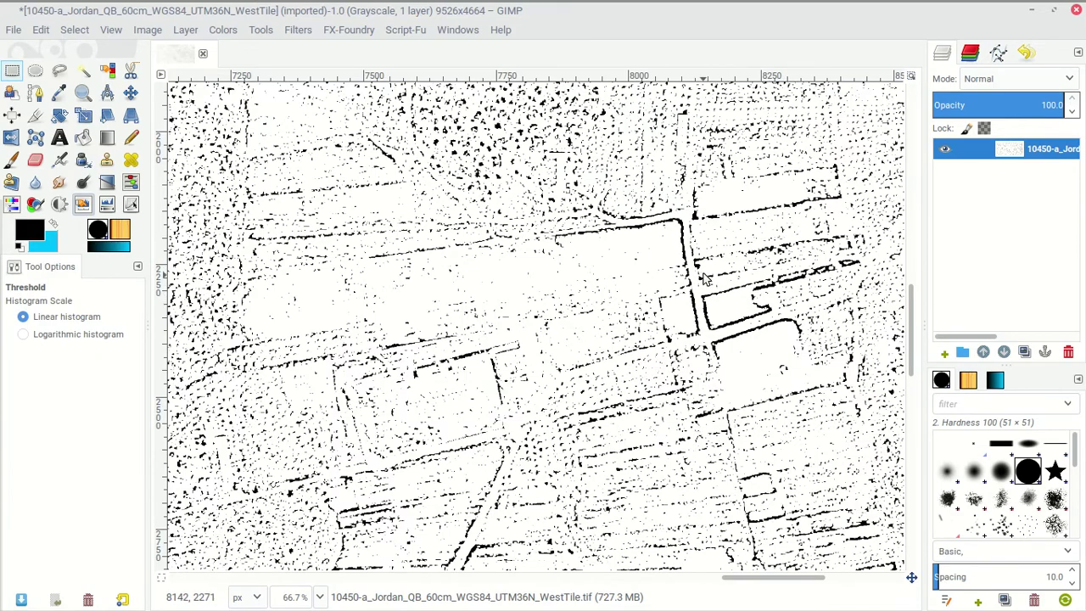
{"action": "scroll", "coordinate": [709, 285], "scroll_direction": "up", "scroll_amount": 15}
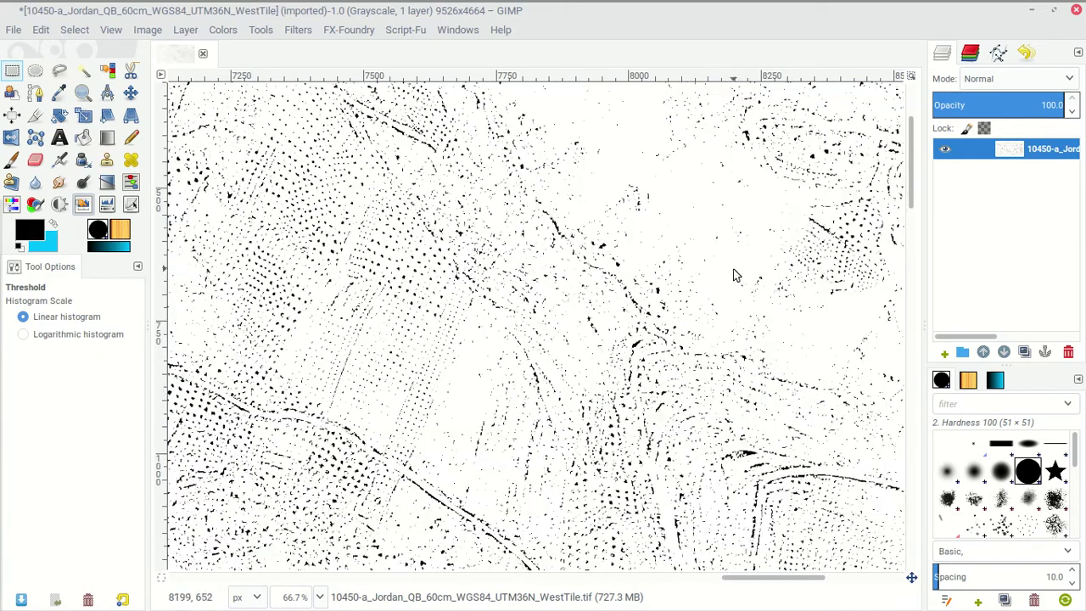
{"action": "scroll", "coordinate": [728, 295], "scroll_direction": "down", "scroll_amount": 3, "text": "ctrl"}
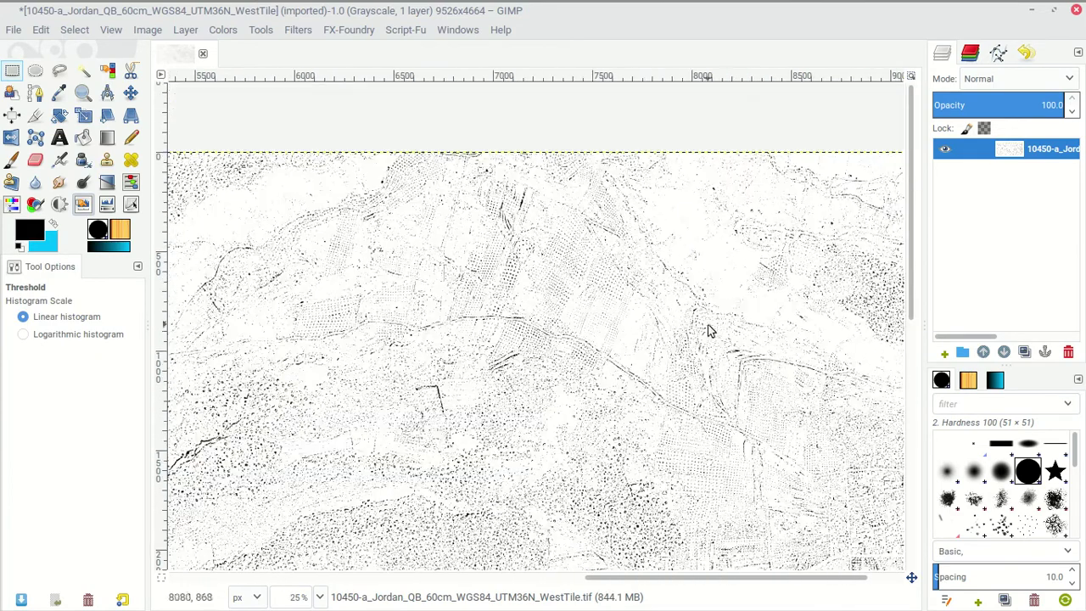
{"action": "mouse_move", "coordinate": [106, 7]}
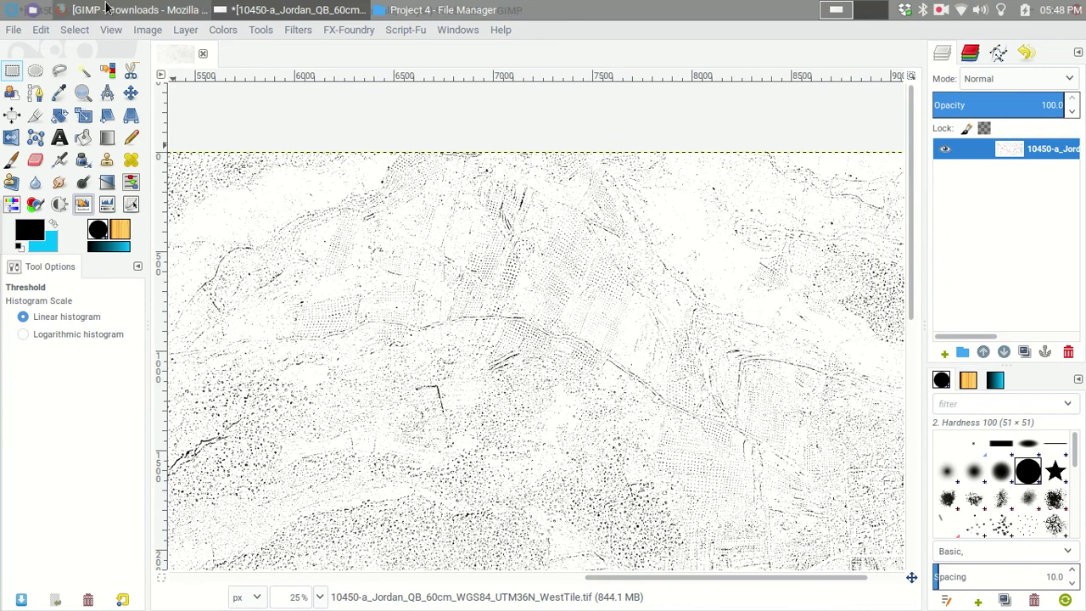
{"action": "left_click", "coordinate": [301, 31]}
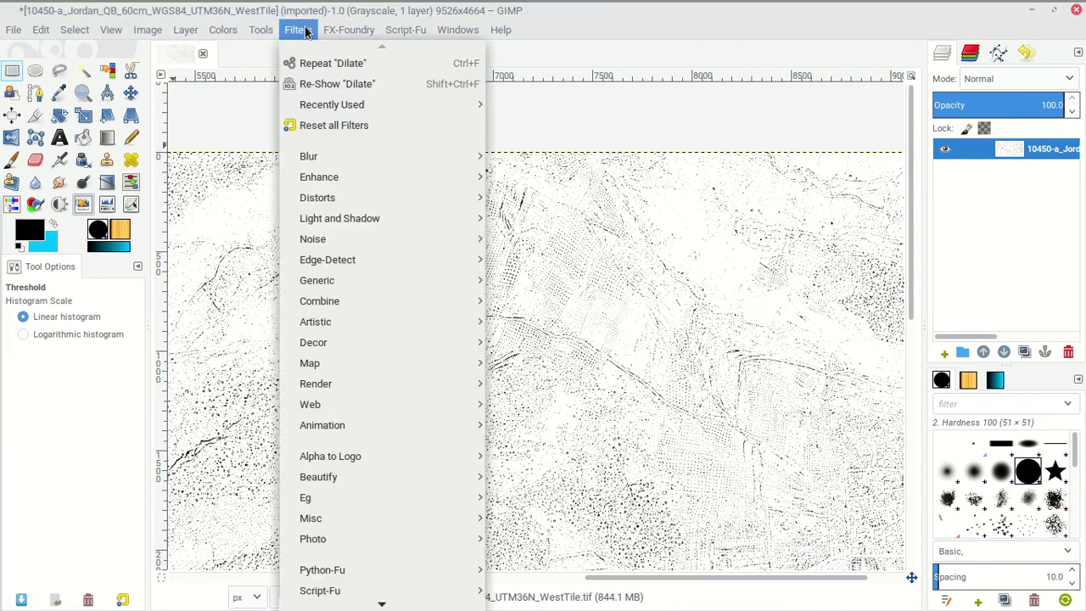
{"action": "mouse_move", "coordinate": [351, 307]}
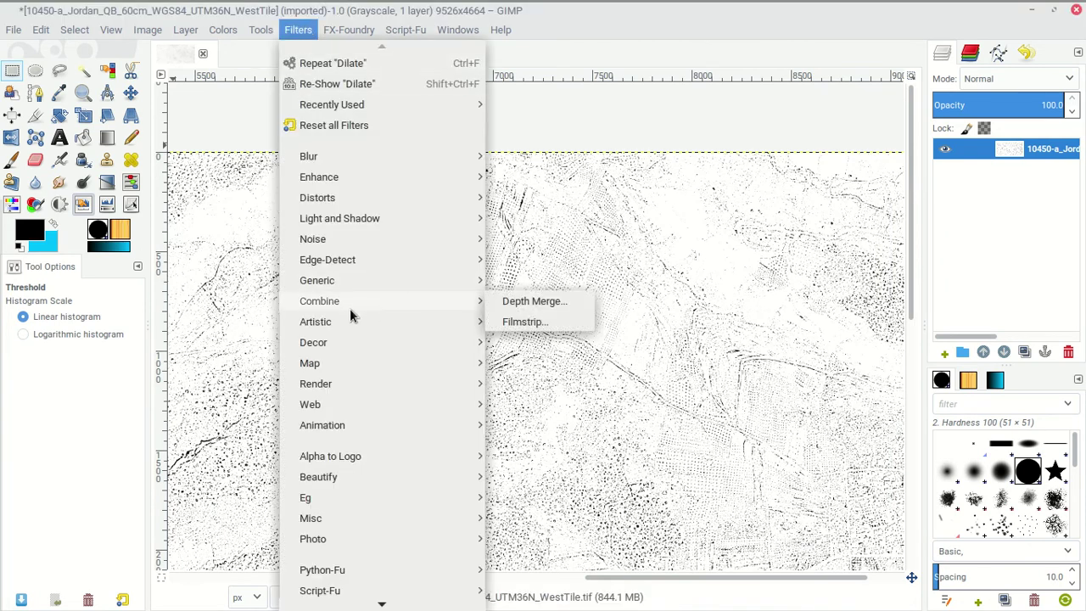
{"action": "mouse_move", "coordinate": [382, 220]}
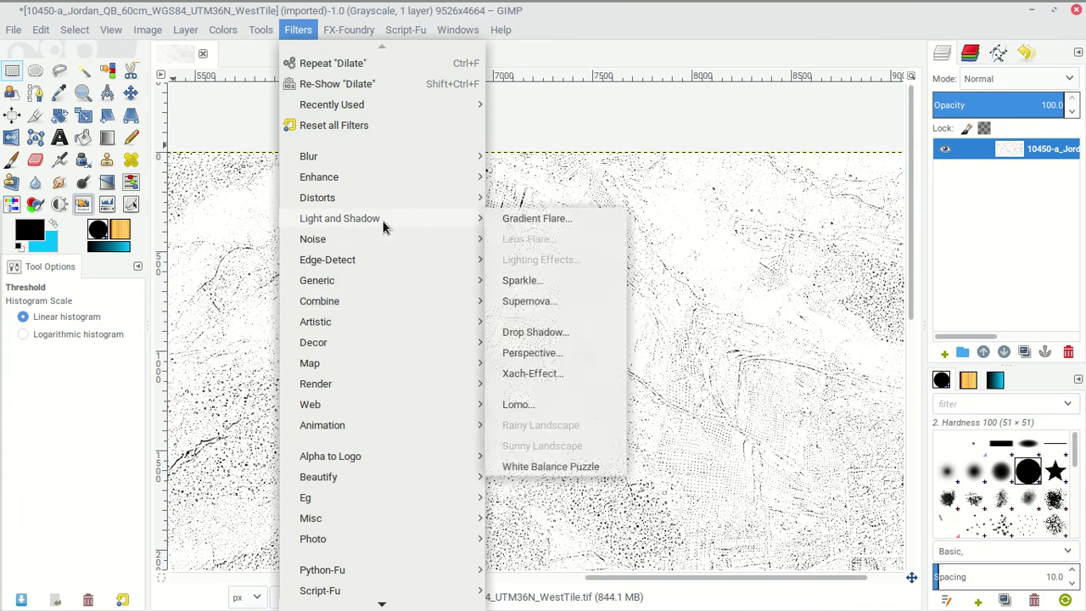
{"action": "mouse_move", "coordinate": [385, 199]}
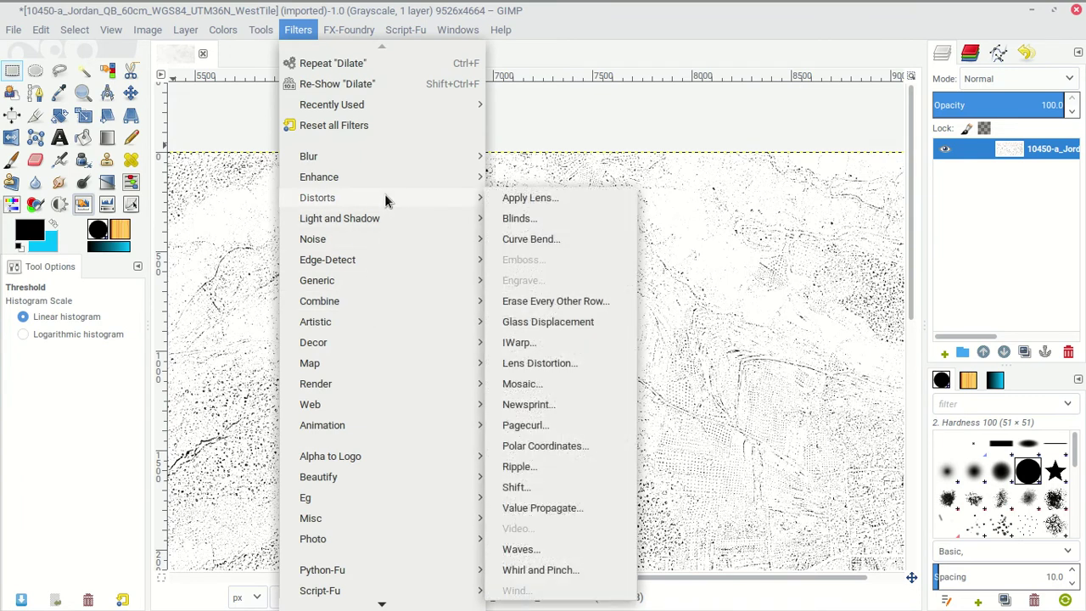
{"action": "mouse_move", "coordinate": [385, 162]}
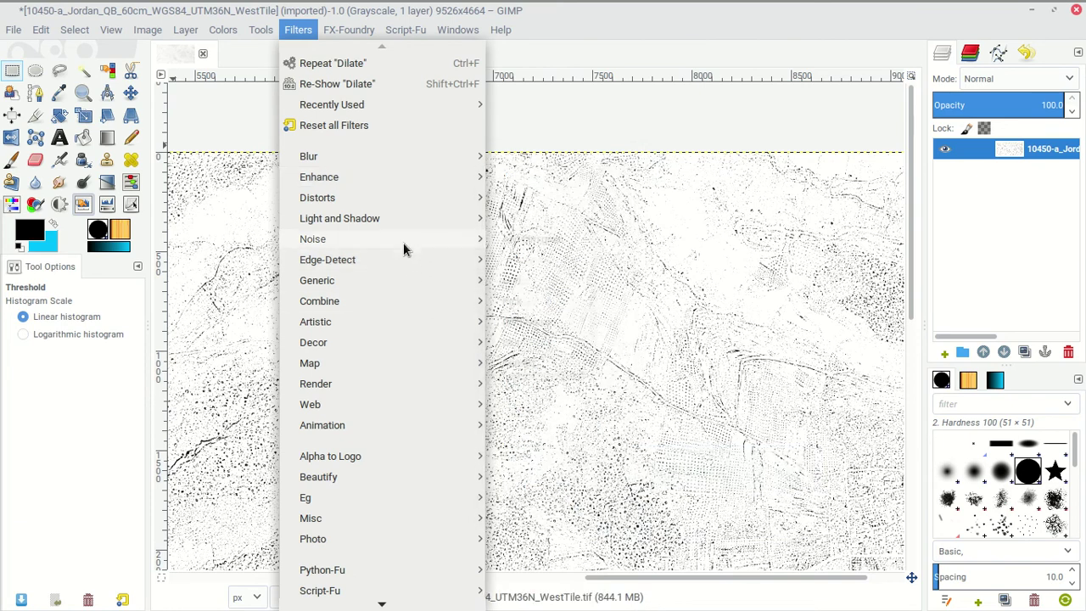
{"action": "mouse_move", "coordinate": [405, 239]}
{"action": "mouse_move", "coordinate": [401, 259]}
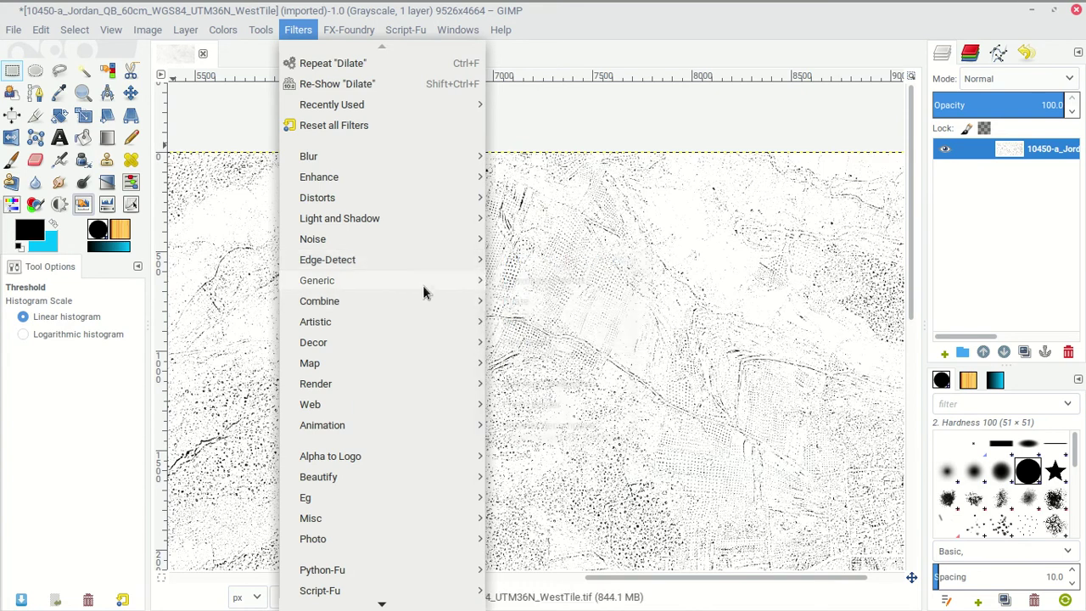
{"action": "mouse_move", "coordinate": [422, 285]}
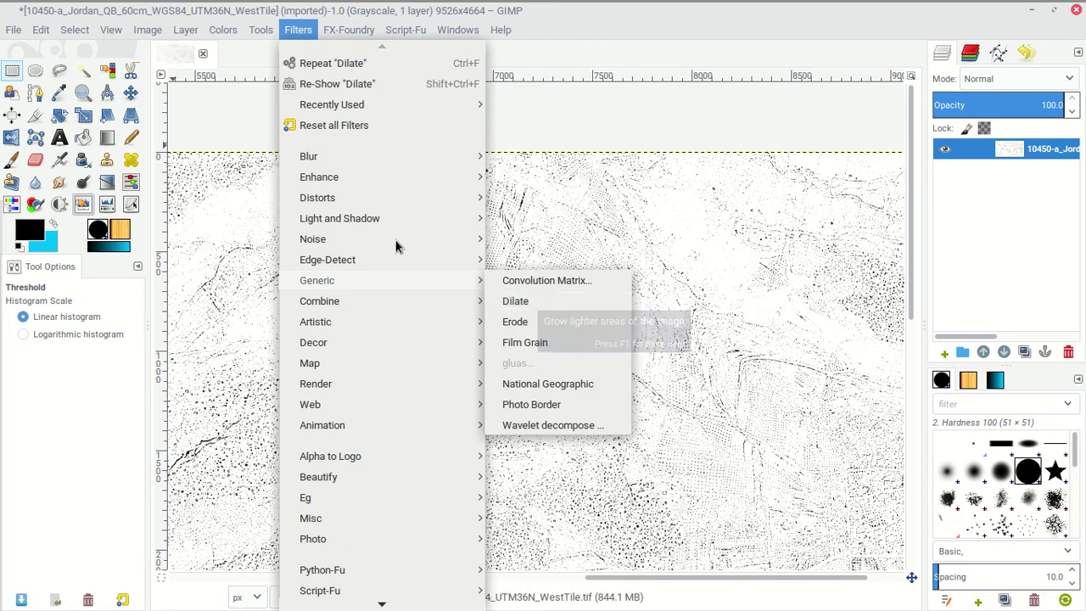
Invert the colors of the dilated black-and-white image, inspect the whole tile, and undo the inversion.
{"action": "mouse_move", "coordinate": [223, 25]}
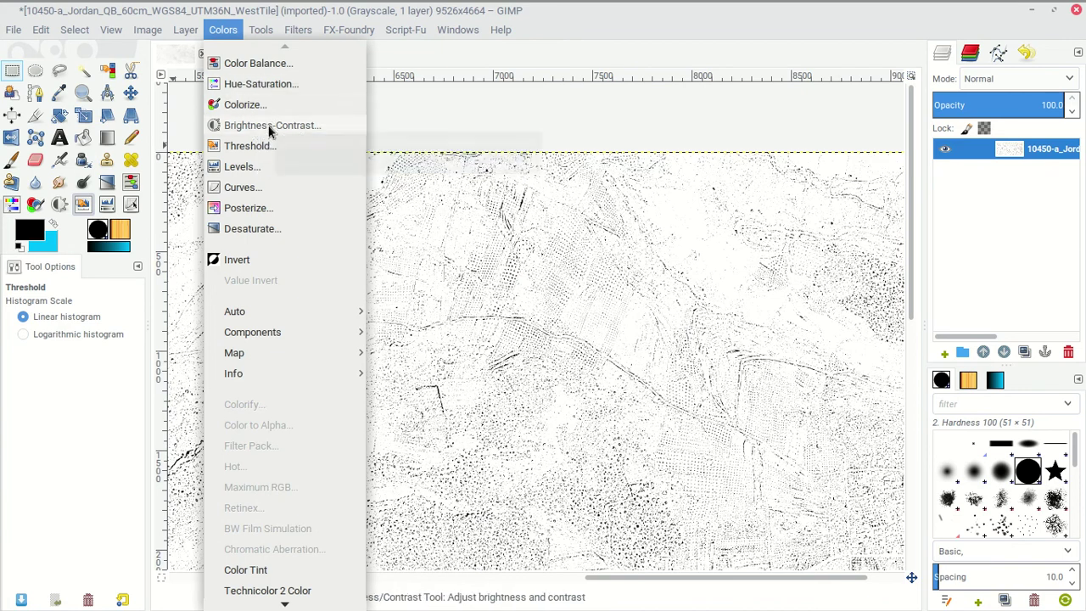
{"action": "left_click", "coordinate": [257, 261]}
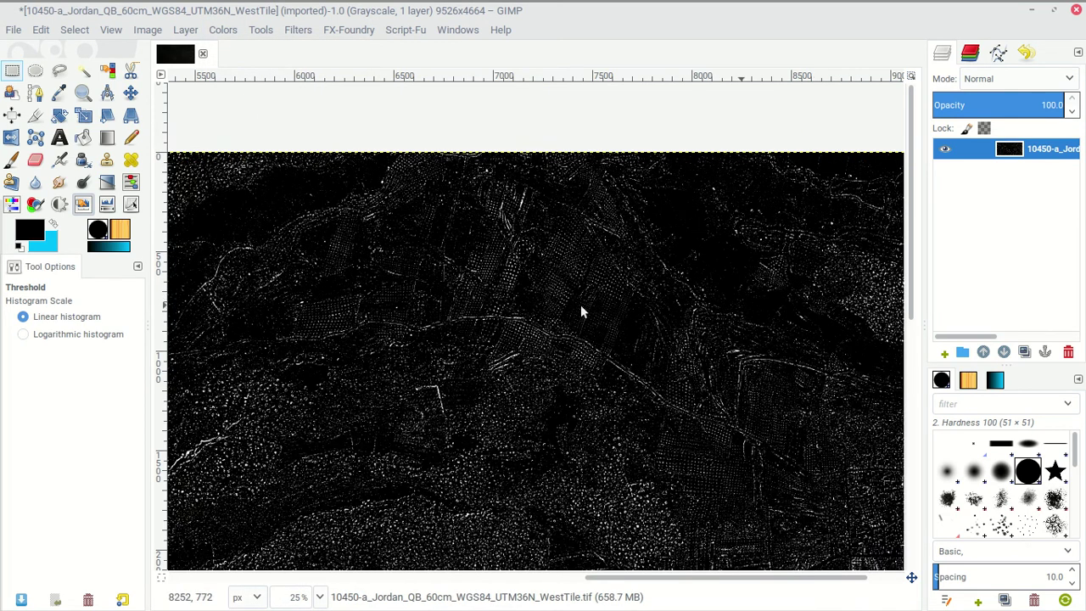
{"action": "left_click", "coordinate": [148, 31]}
{"action": "mouse_move", "coordinate": [156, 74]}
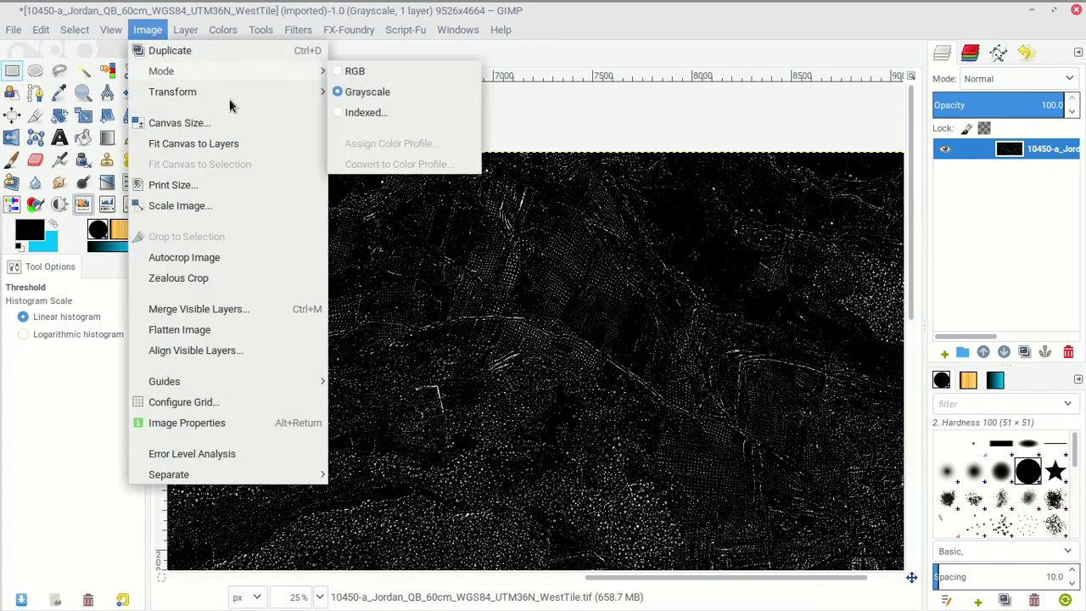
{"action": "mouse_move", "coordinate": [188, 94]}
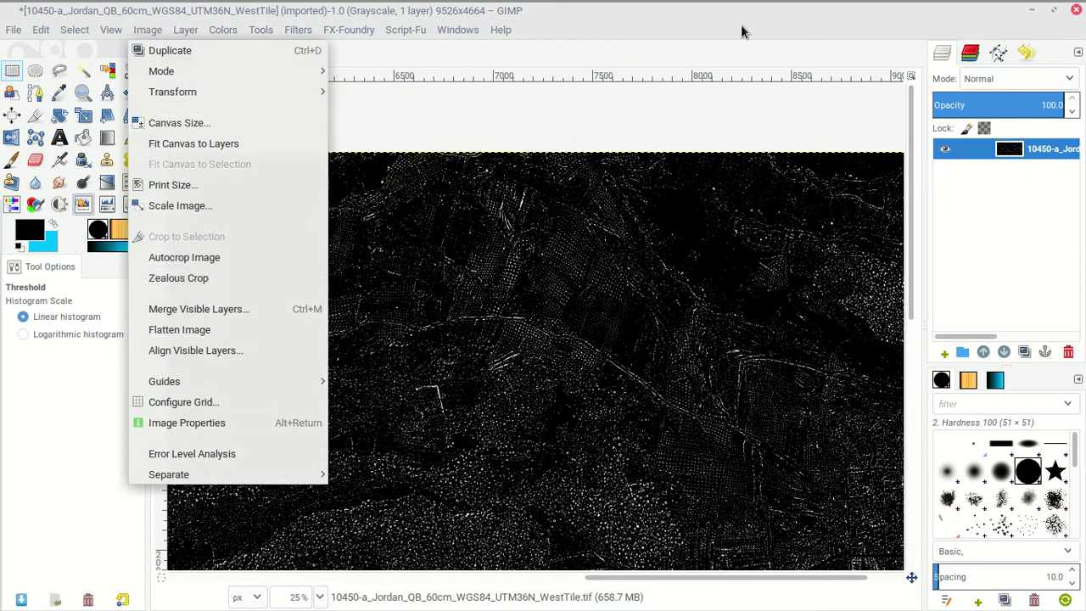
{"action": "left_click", "coordinate": [745, 54]}
{"action": "key", "text": "minus"}
{"action": "key", "text": "minus"}
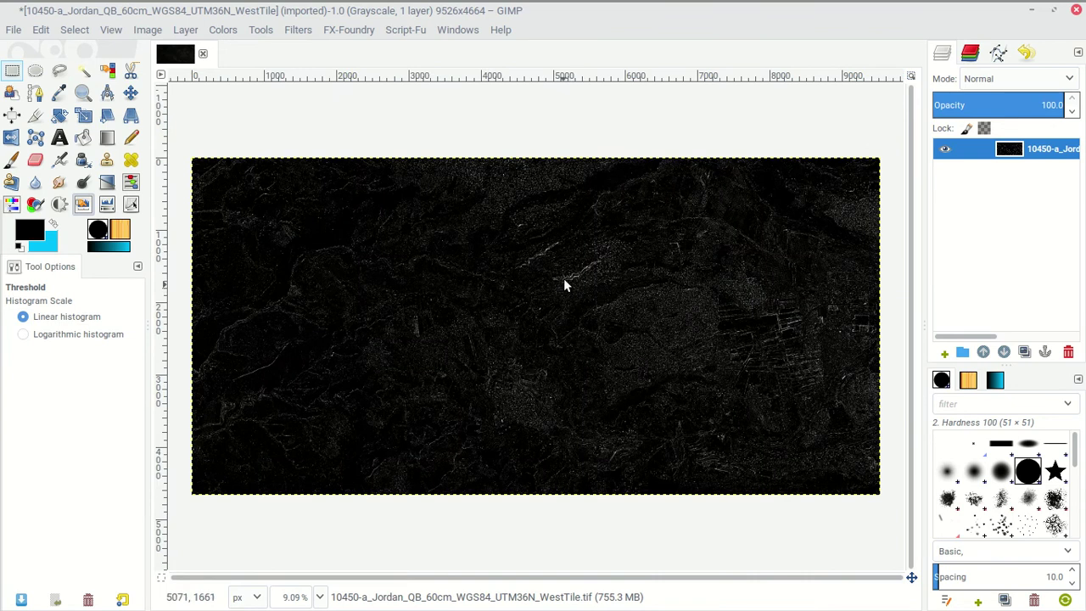
{"action": "key", "text": "ctrl+z"}
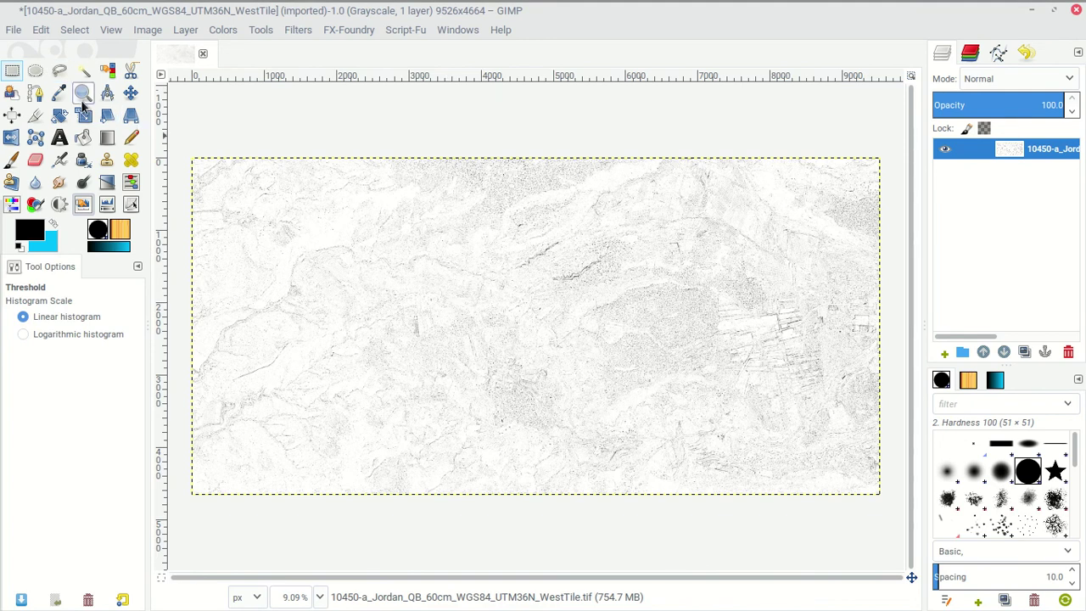
Save the processed image as 10450-a_Jordan_QB_60cm_WGS84_UTM36N_WestTile.xcf in the Project 4 folder.
{"action": "left_click", "coordinate": [12, 32]}
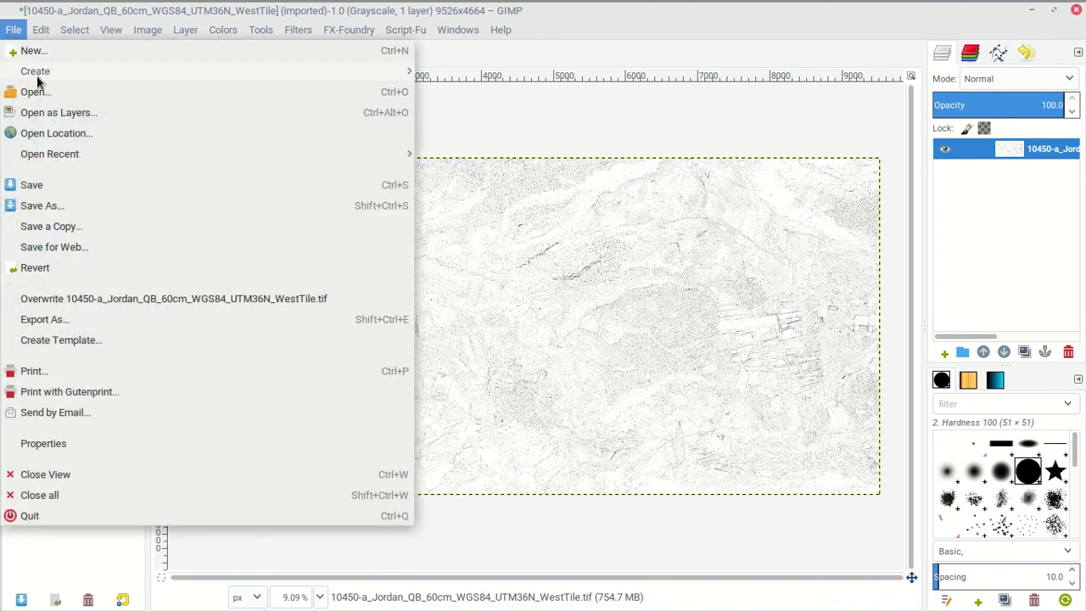
{"action": "left_click", "coordinate": [65, 178]}
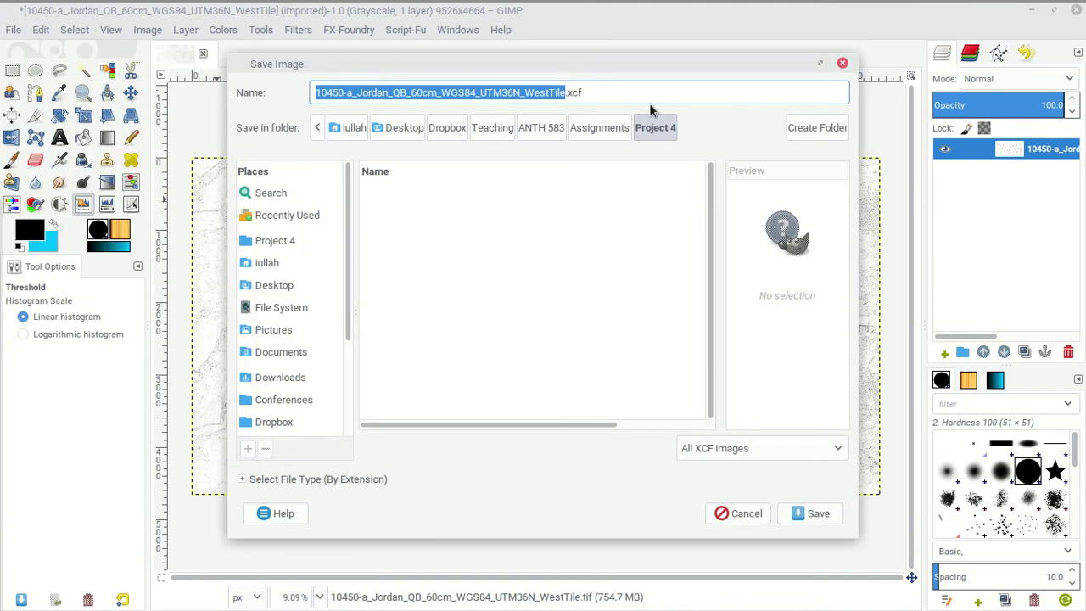
{"action": "left_click", "coordinate": [592, 95]}
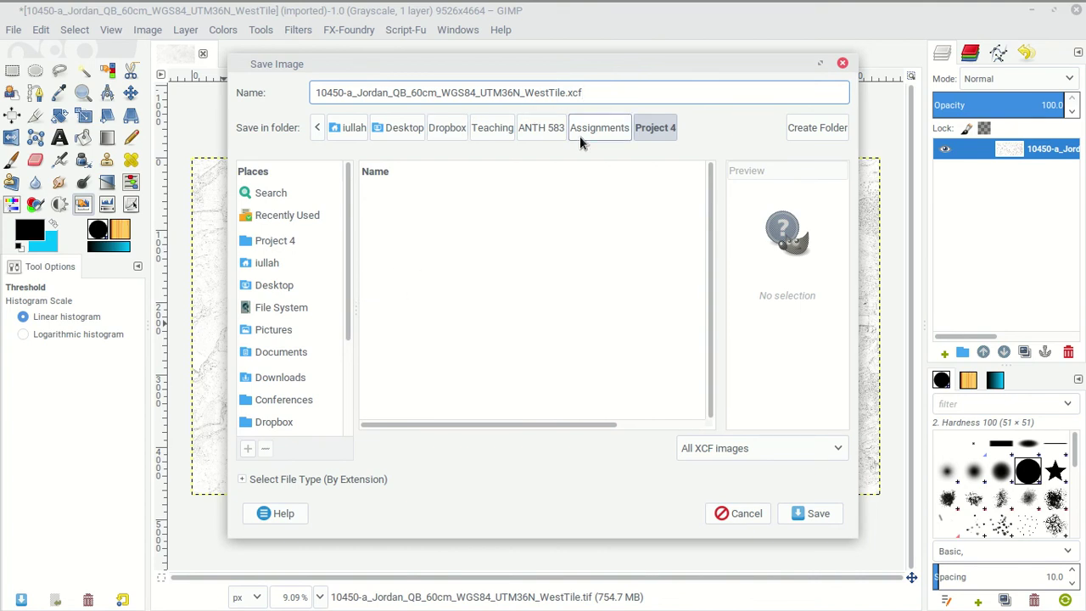
{"action": "left_click", "coordinate": [818, 513]}
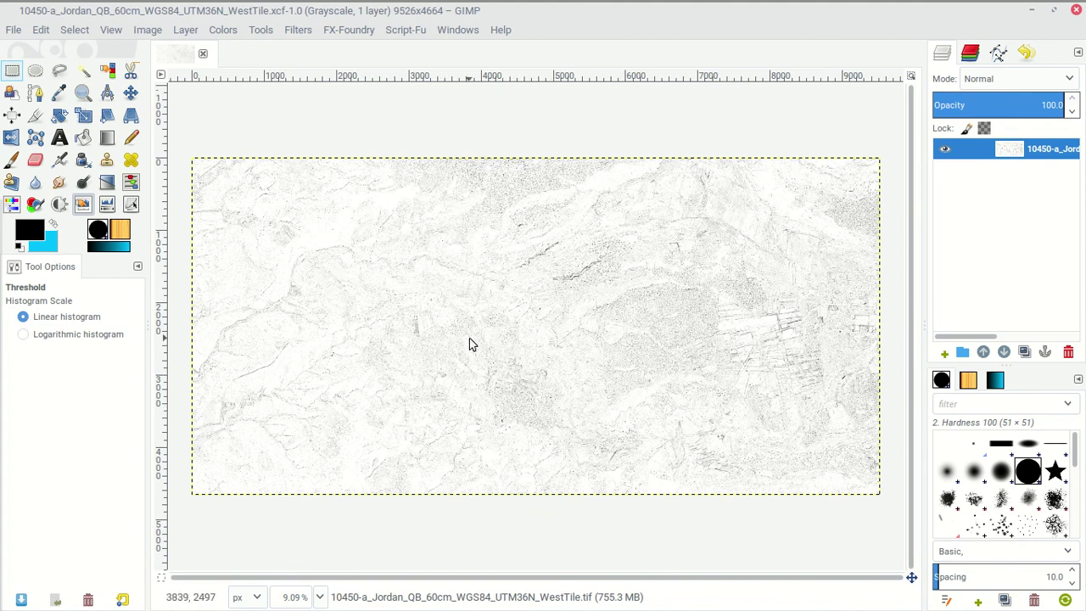
Start exporting the image, look through the available export formats, and choose the Digital Imaging and Communications in Medicine (*.dcm, *.dicom) filter.
{"action": "left_click", "coordinate": [12, 29]}
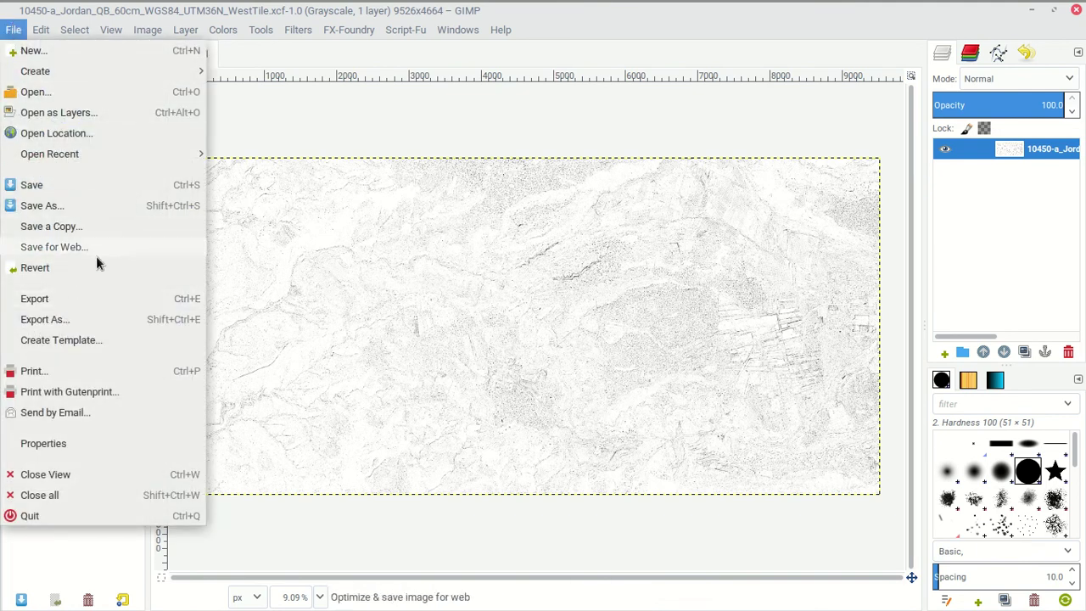
{"action": "left_click", "coordinate": [83, 304]}
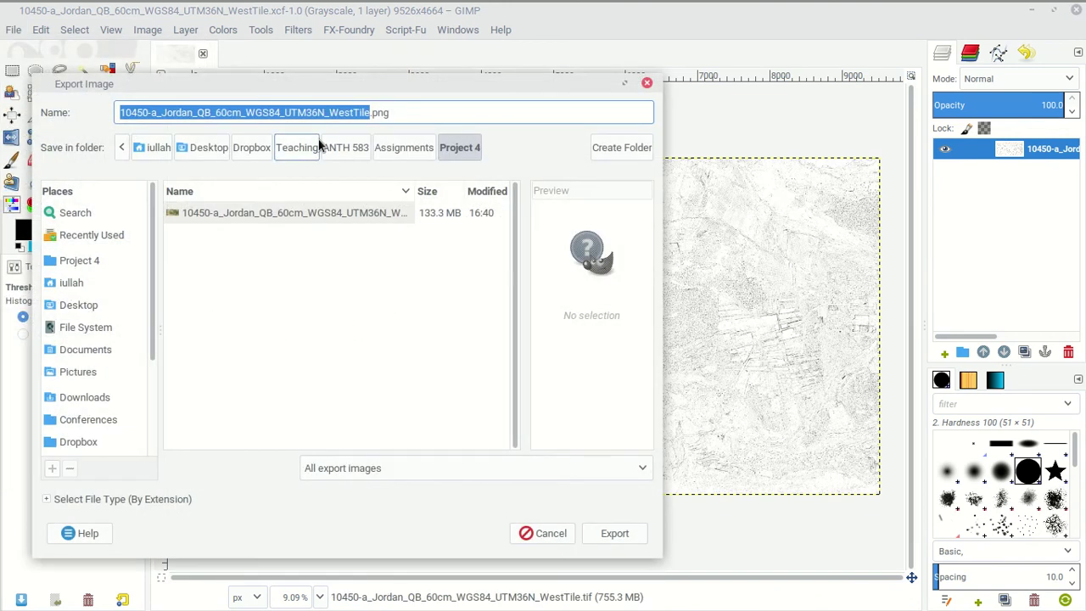
{"action": "left_click", "coordinate": [404, 119]}
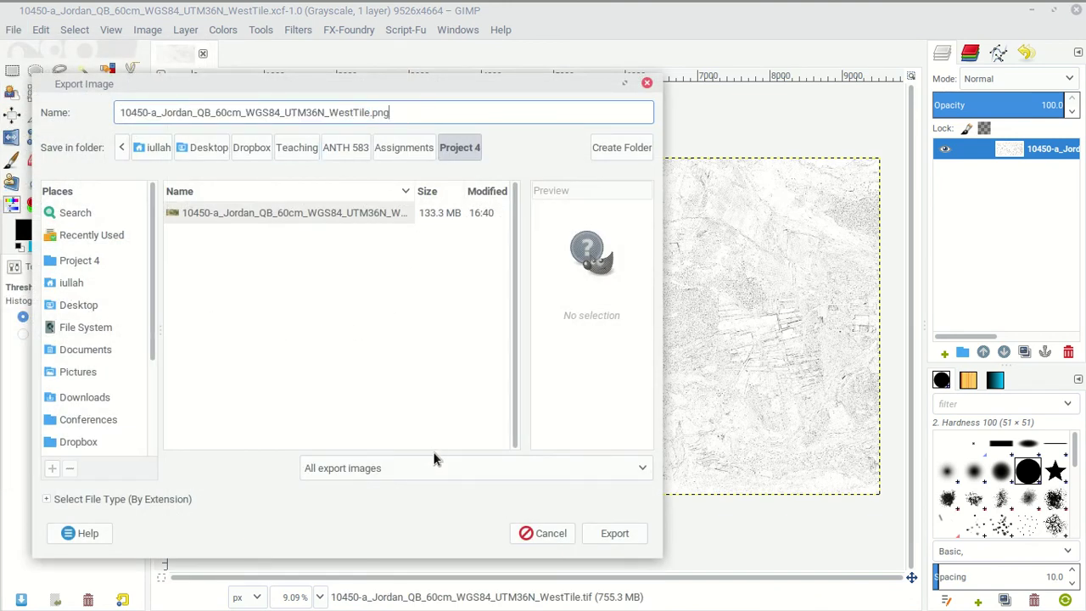
{"action": "left_click", "coordinate": [466, 467]}
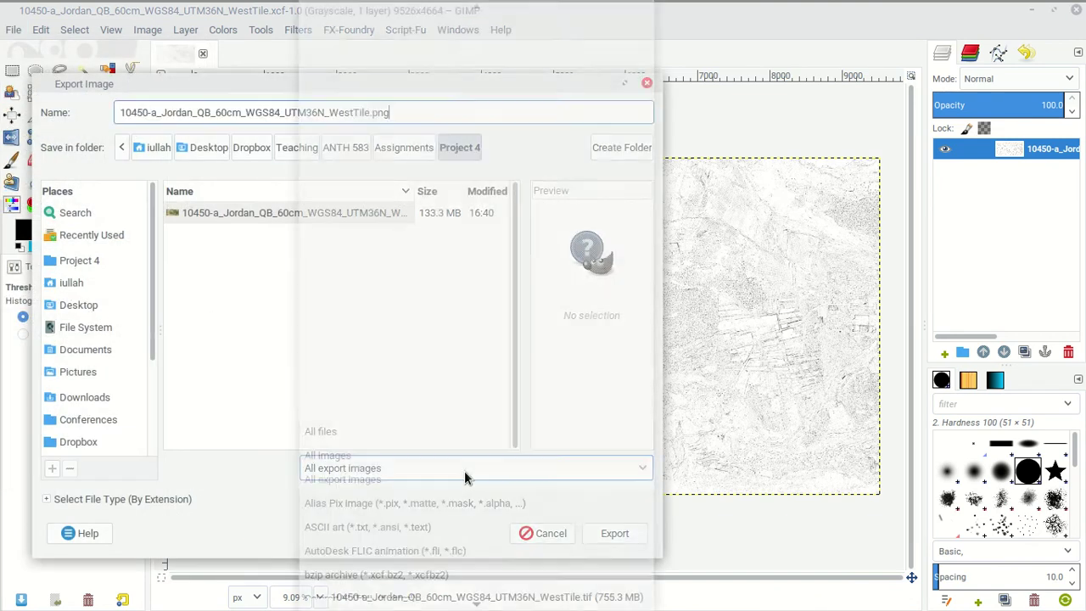
{"action": "left_click", "coordinate": [405, 466]}
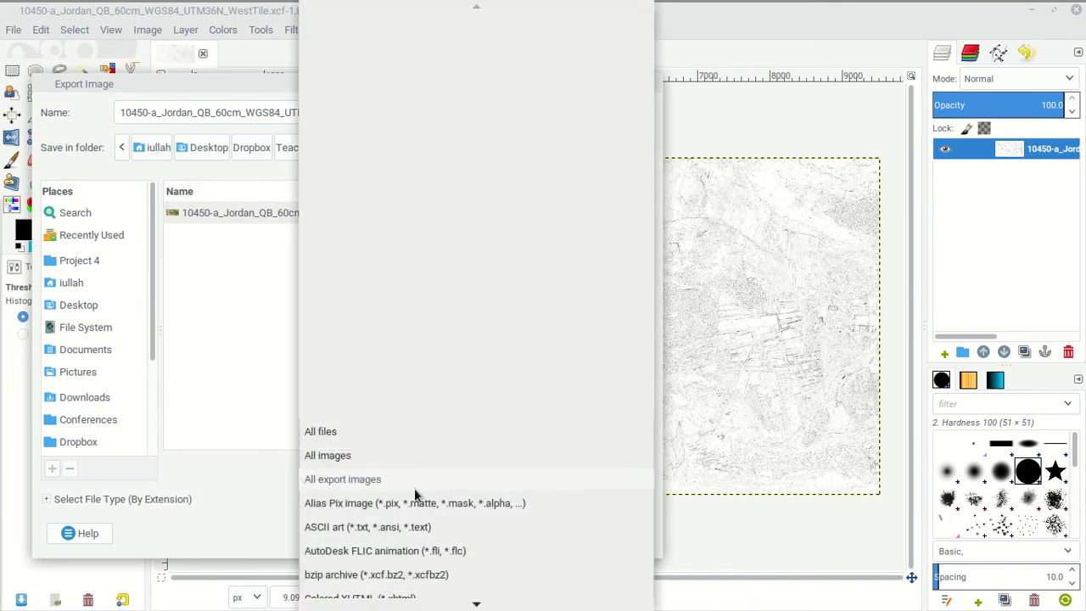
{"action": "scroll", "coordinate": [420, 586], "scroll_direction": "down", "scroll_amount": 10}
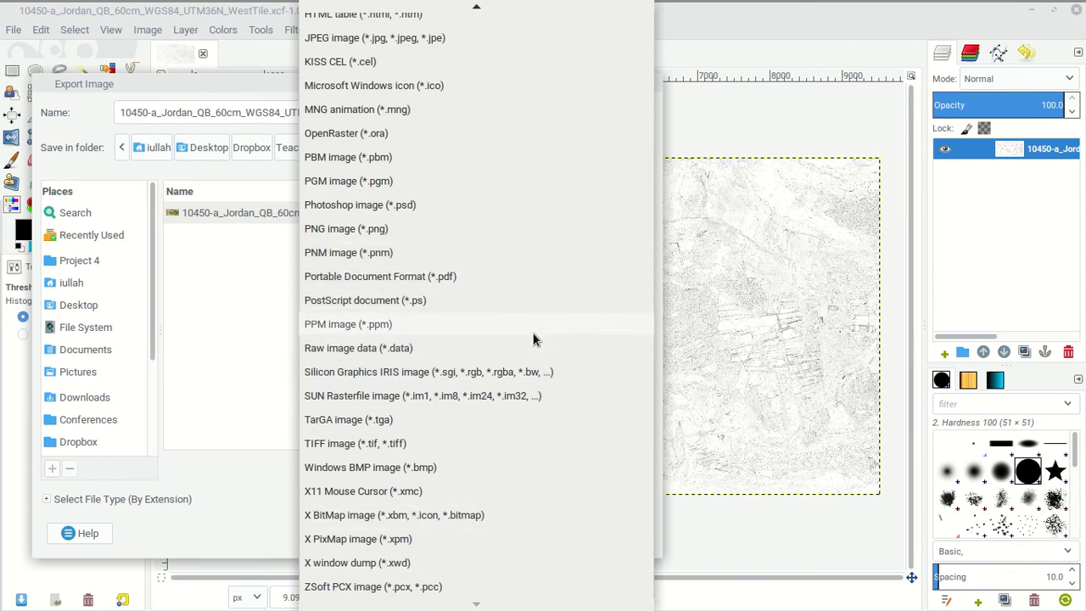
{"action": "scroll", "coordinate": [539, 339], "scroll_direction": "up", "scroll_amount": 1}
{"action": "scroll", "coordinate": [542, 330], "scroll_direction": "up", "scroll_amount": 4}
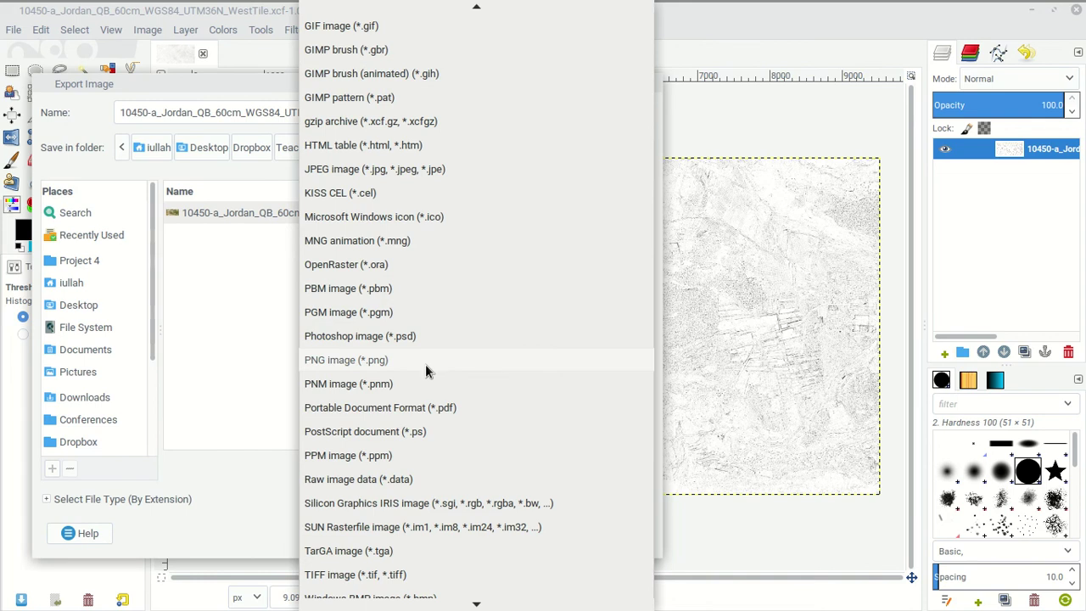
{"action": "scroll", "coordinate": [427, 371], "scroll_direction": "down", "scroll_amount": 5}
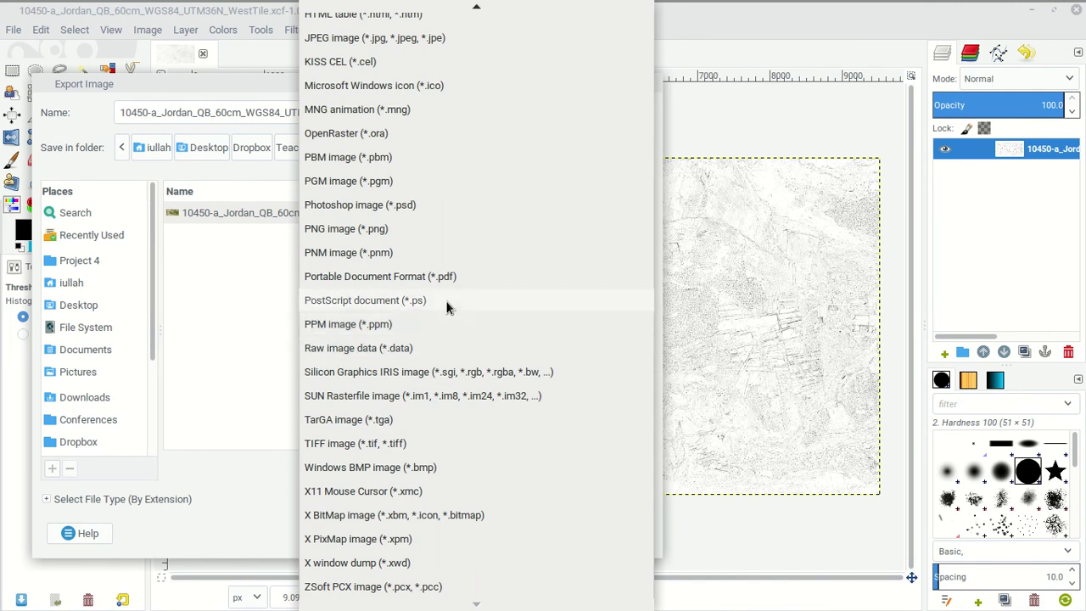
{"action": "scroll", "coordinate": [447, 310], "scroll_direction": "up", "scroll_amount": 2}
{"action": "scroll", "coordinate": [438, 293], "scroll_direction": "up", "scroll_amount": 4}
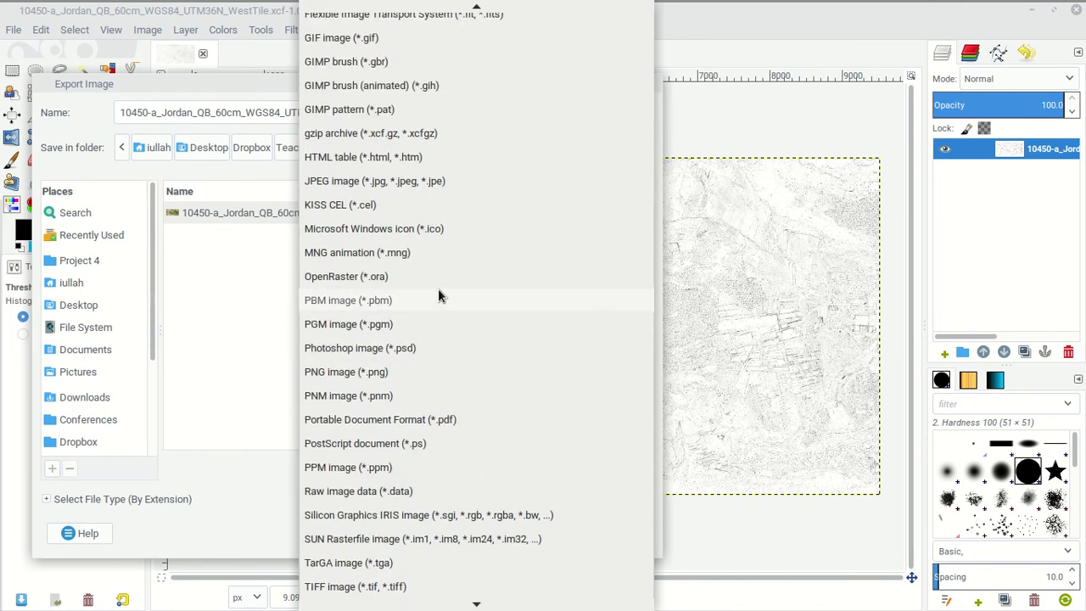
{"action": "scroll", "coordinate": [436, 288], "scroll_direction": "up", "scroll_amount": 5}
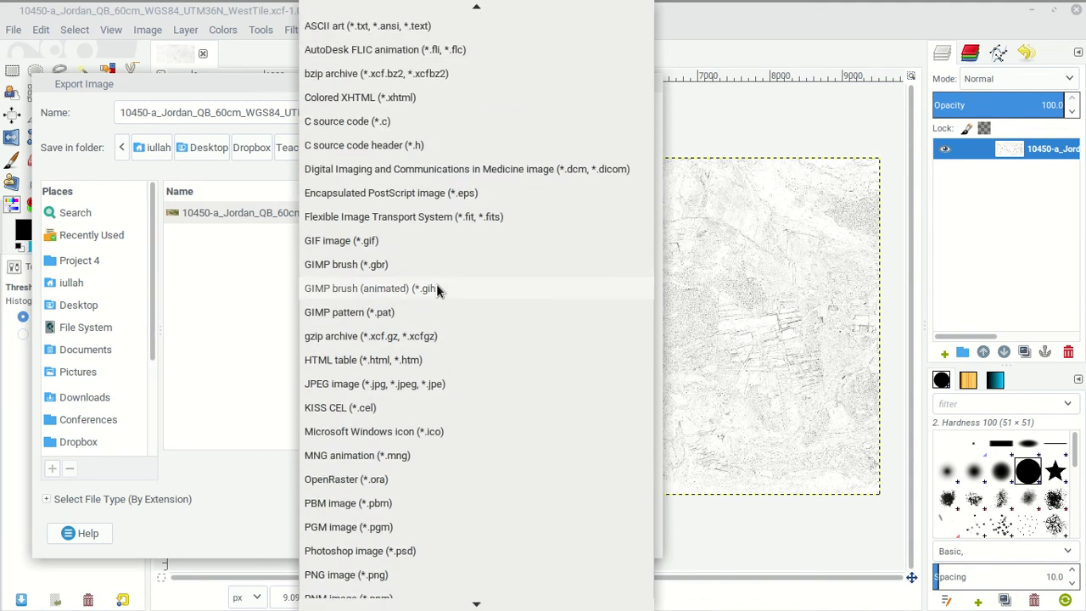
{"action": "scroll", "coordinate": [438, 267], "scroll_direction": "up", "scroll_amount": 1}
{"action": "left_click", "coordinate": [438, 267]}
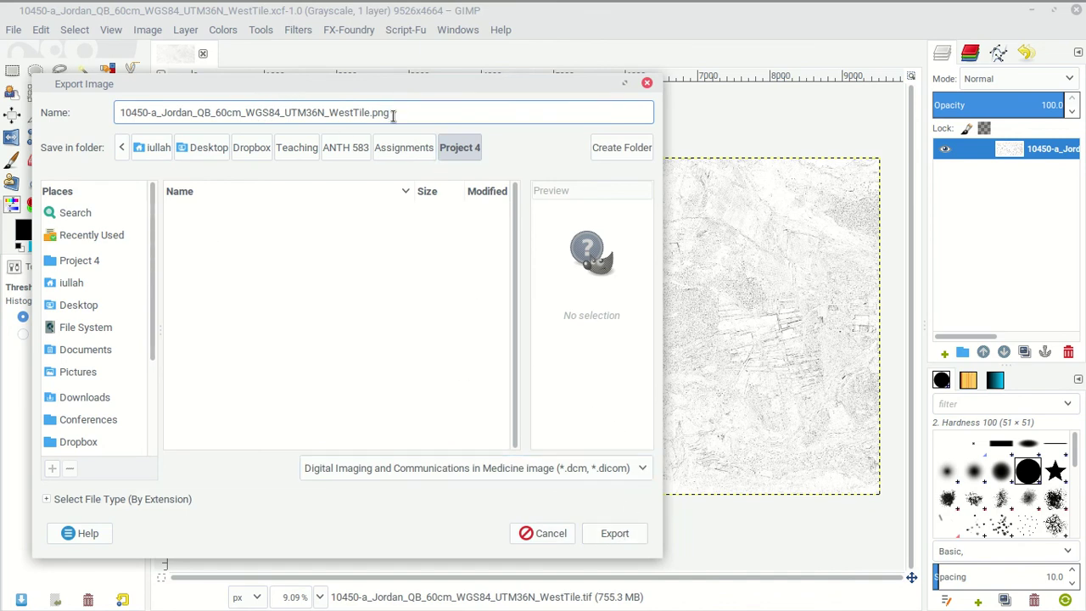
Change the export file's extension to .jpeg and export the image with a JPEG quality of 85.
{"action": "left_click_drag", "start_coordinate": [402, 112], "coordinate": [366, 112]}
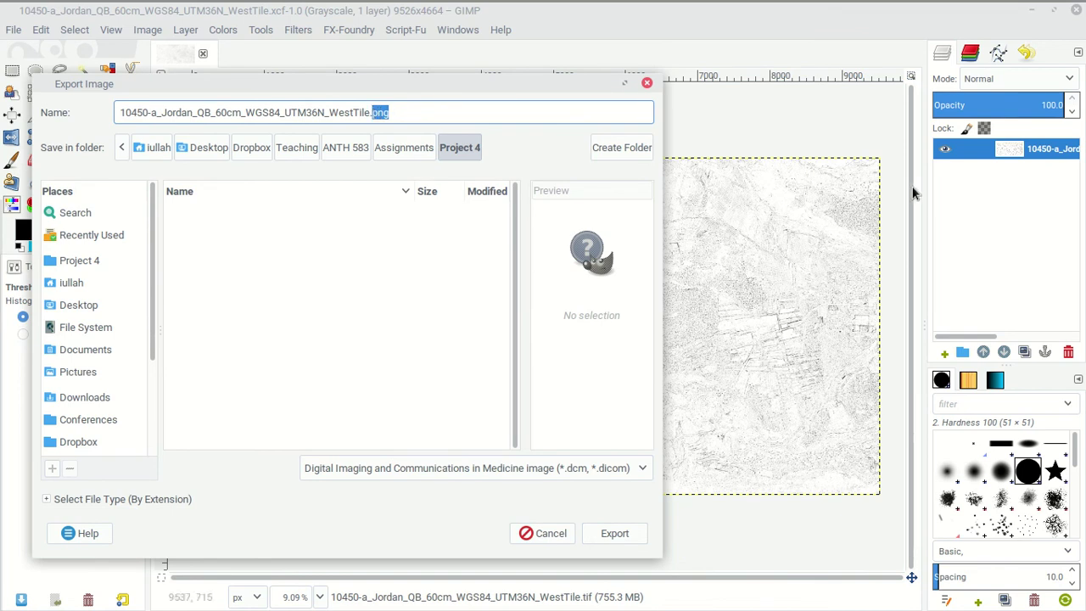
{"action": "key", "text": "BackSpace"}
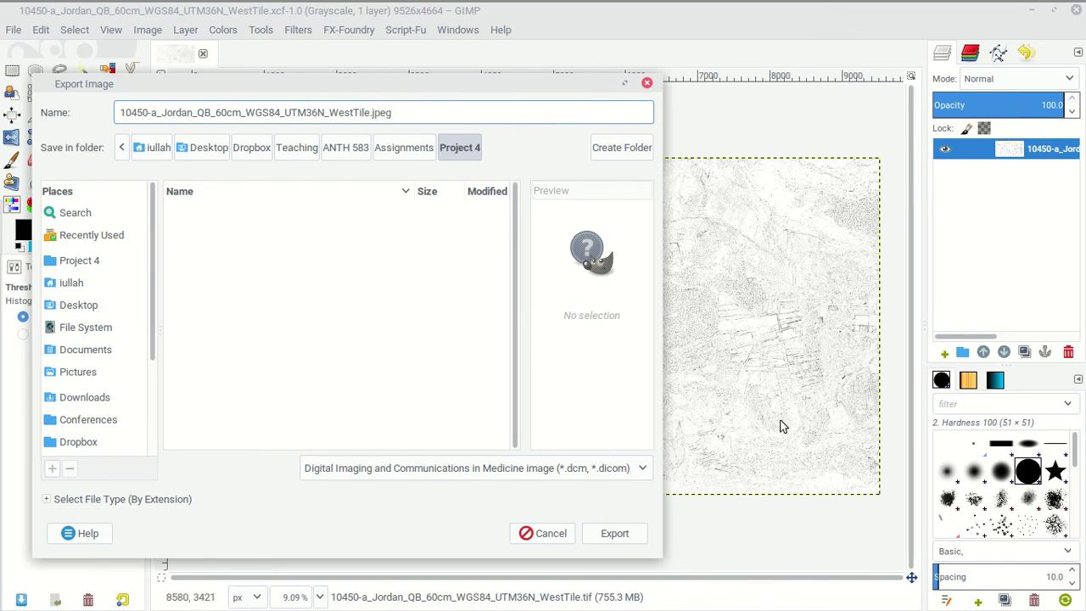
{"action": "left_click", "coordinate": [611, 534]}
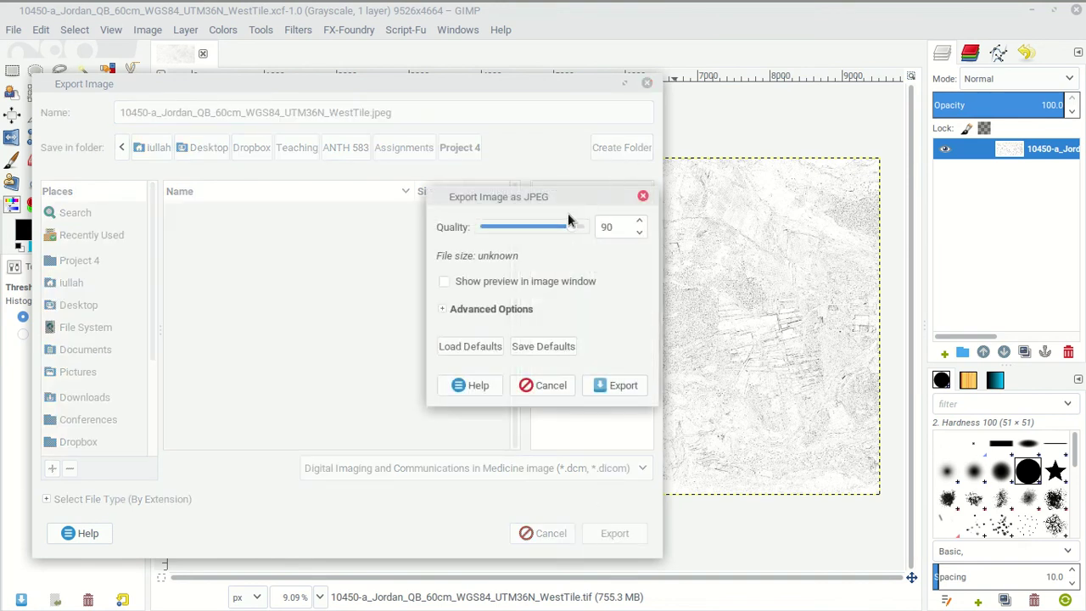
{"action": "left_click_drag", "start_coordinate": [571, 234], "coordinate": [566, 234]}
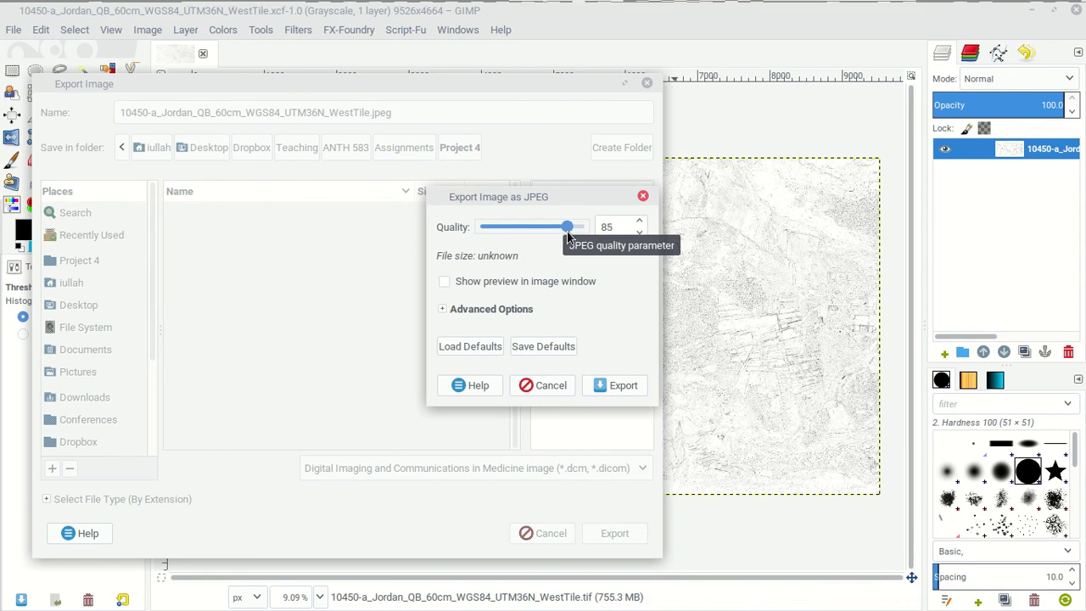
{"action": "left_click", "coordinate": [635, 386]}
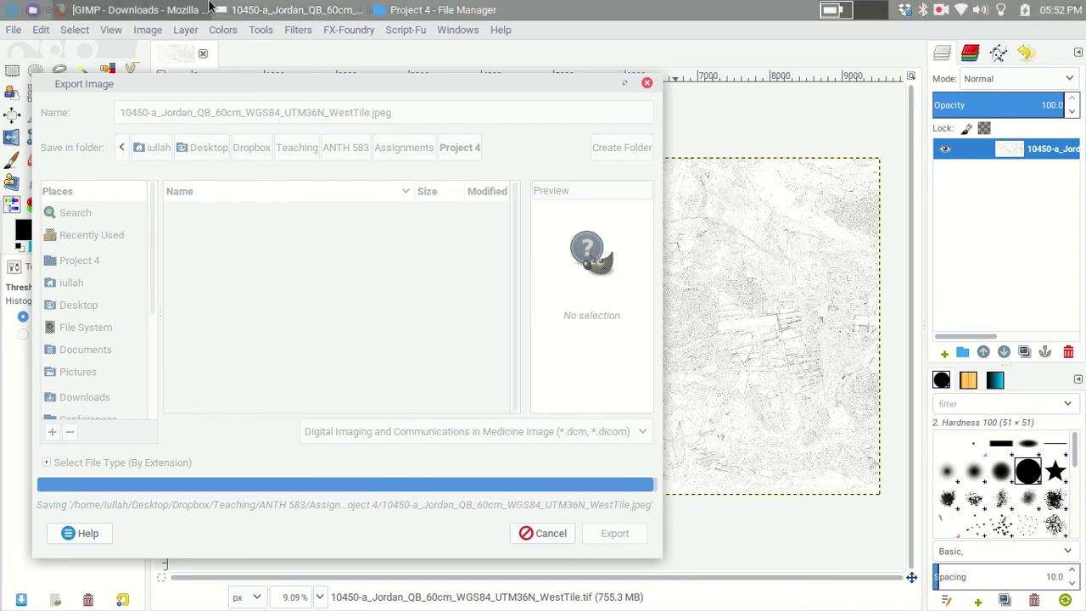
Switch to the File Manager and compare the file sizes of the XCF, TIFF and JPEG versions in the Project 4 folder.
{"action": "left_click", "coordinate": [442, 9]}
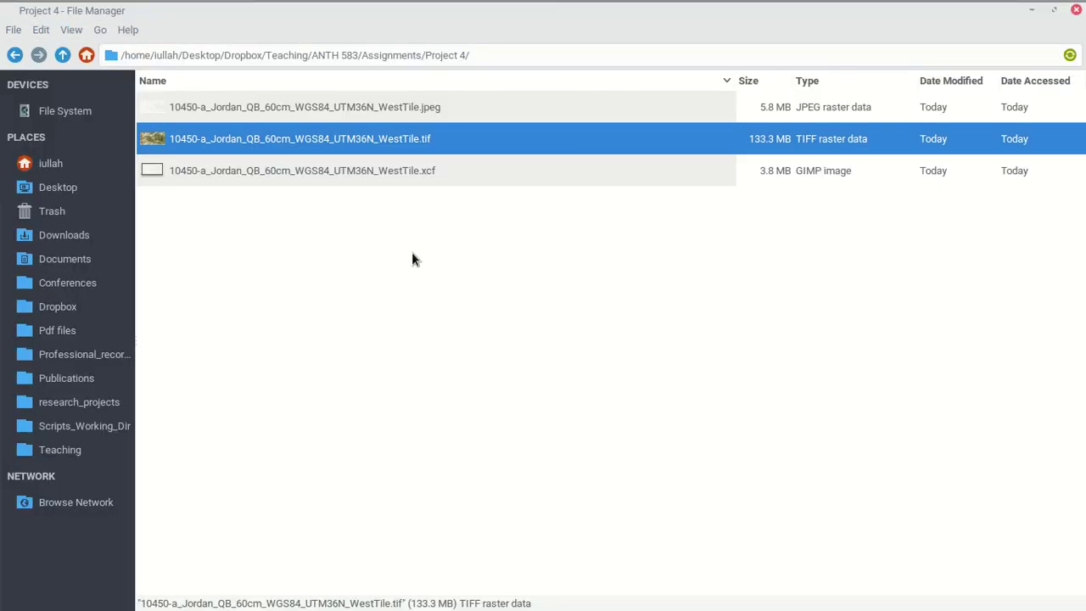
{"action": "left_click", "coordinate": [425, 177]}
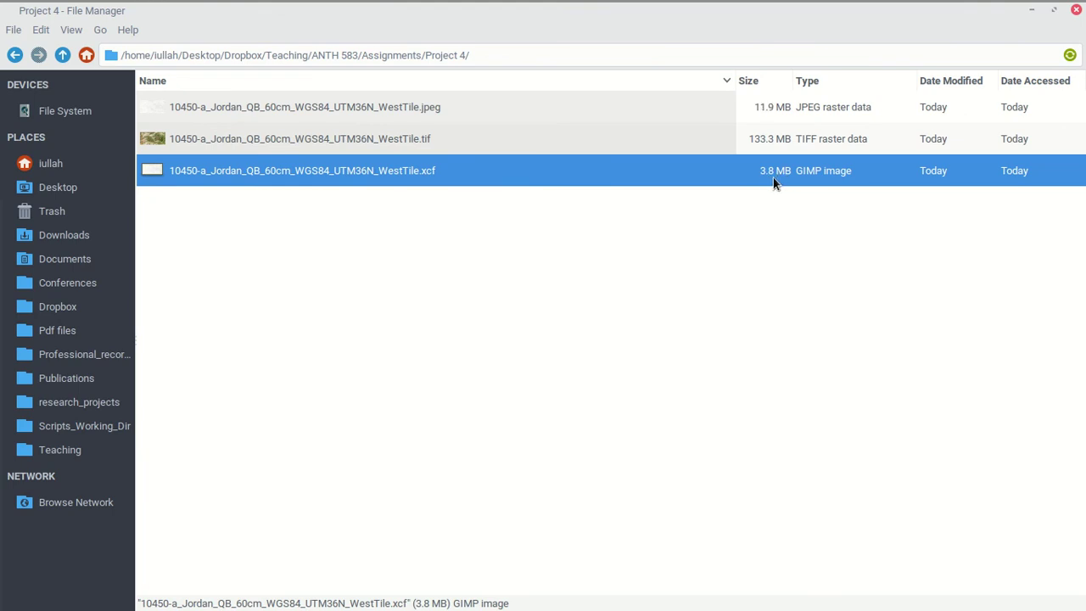
{"action": "left_click", "coordinate": [761, 152]}
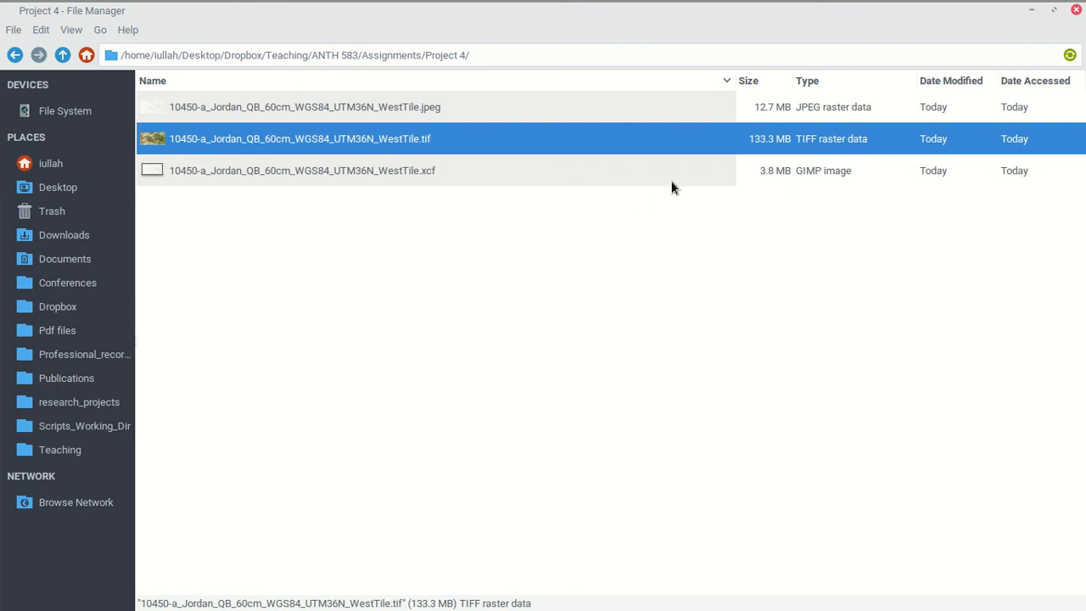
{"action": "left_click", "coordinate": [777, 108]}
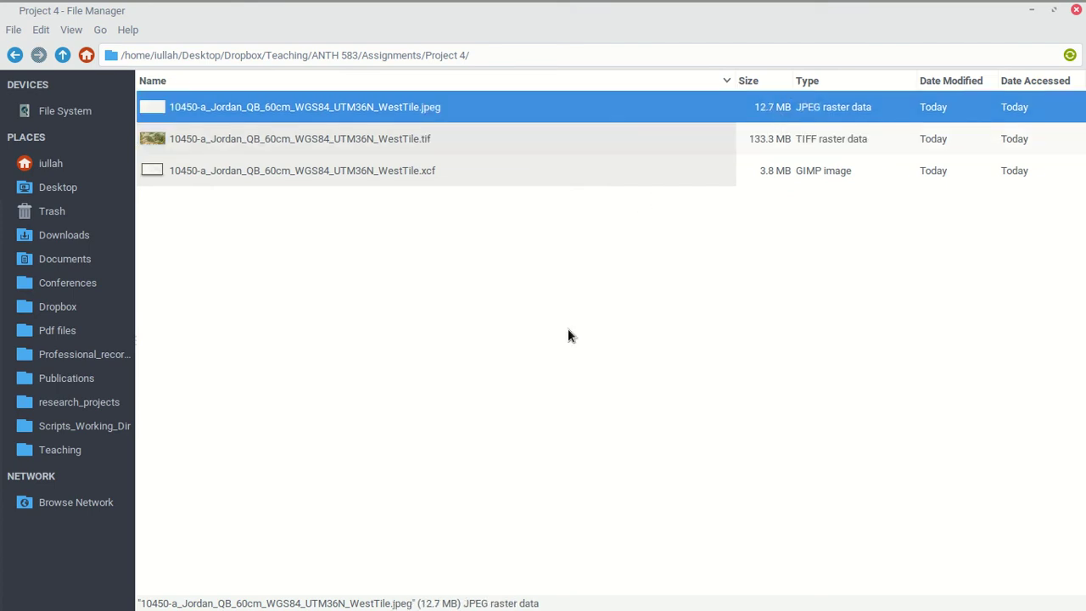
Open the exported JPEG in the Image Viewer, check how it looks, and close the viewer.
{"action": "double_click", "coordinate": [427, 117]}
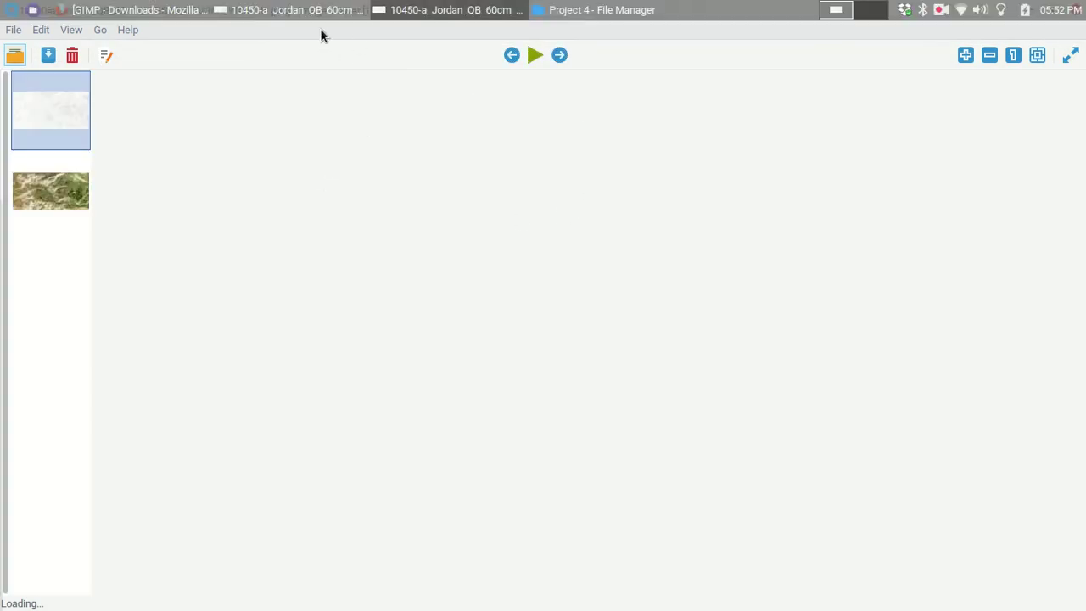
{"action": "left_click_drag", "start_coordinate": [413, 41], "coordinate": [454, 13]}
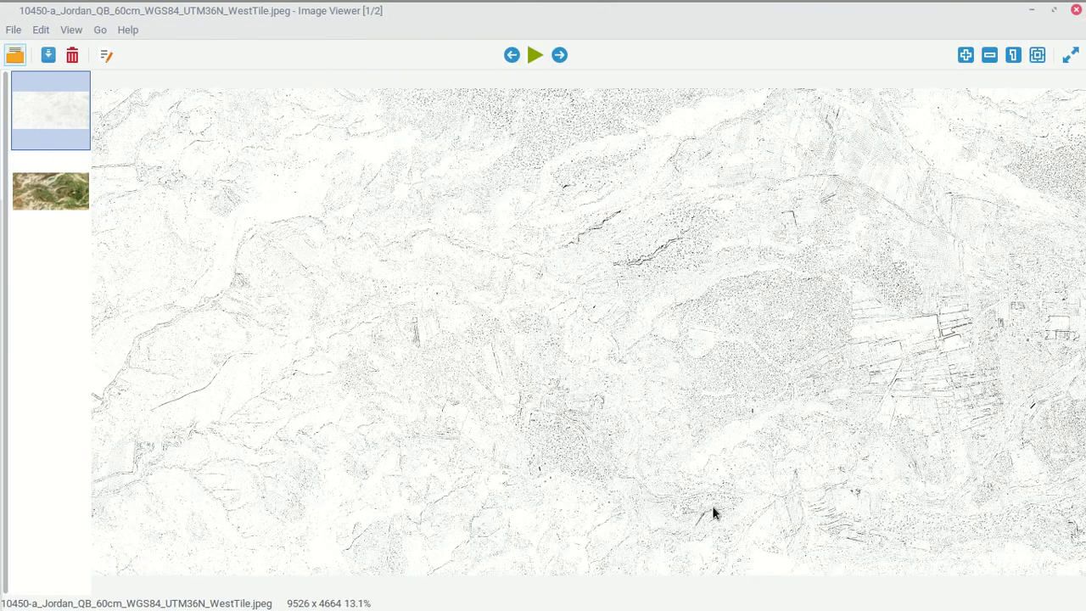
{"action": "left_click", "coordinate": [1076, 12]}
{"action": "left_click", "coordinate": [172, 8]}
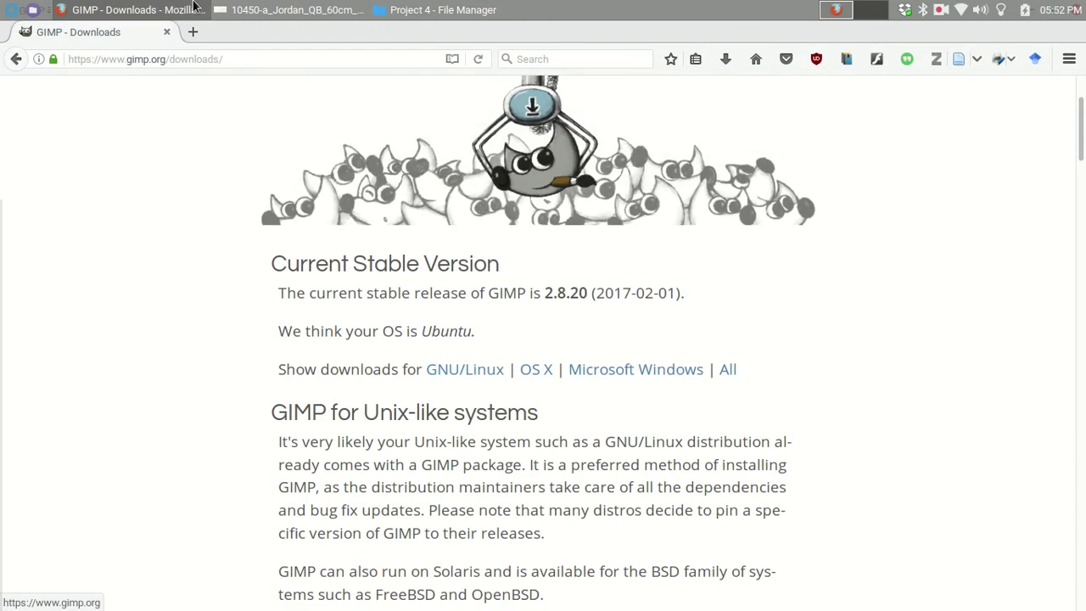
{"action": "left_click", "coordinate": [252, 8]}
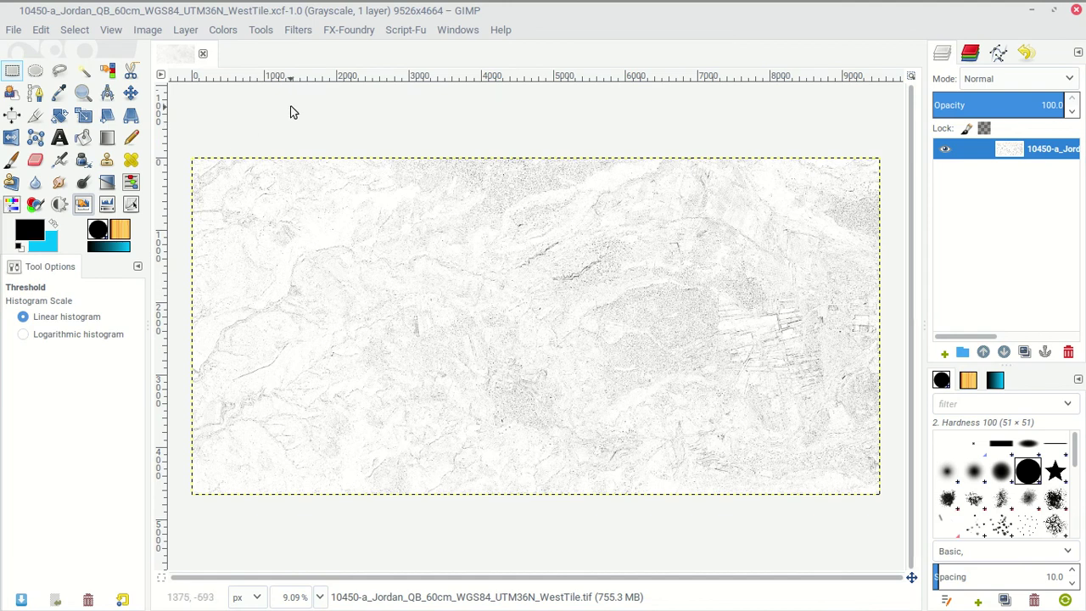
{"action": "mouse_move", "coordinate": [409, 7]}
{"action": "left_click", "coordinate": [941, 10]}
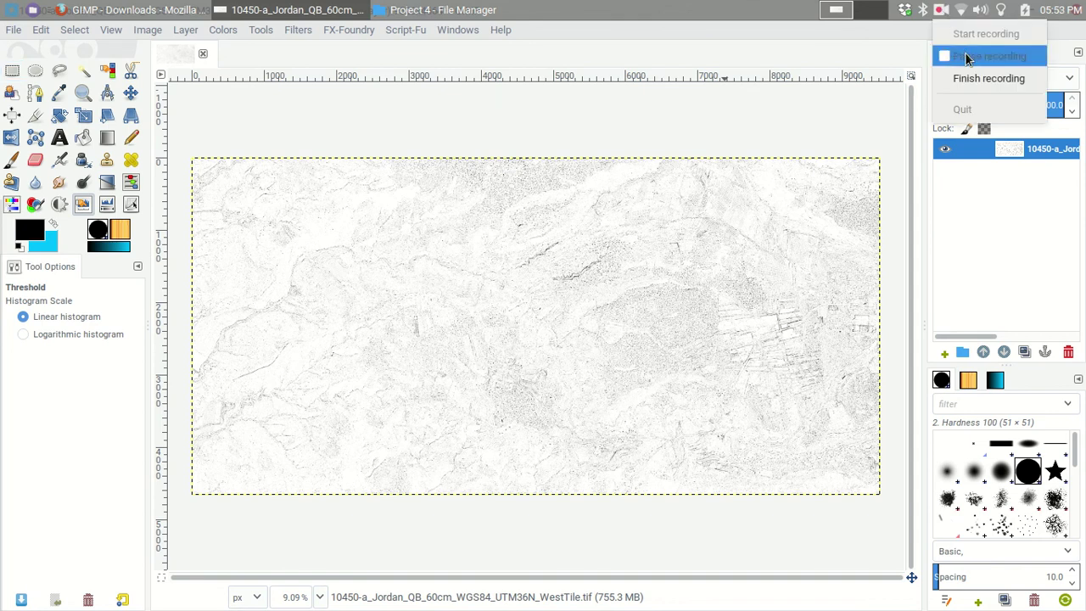